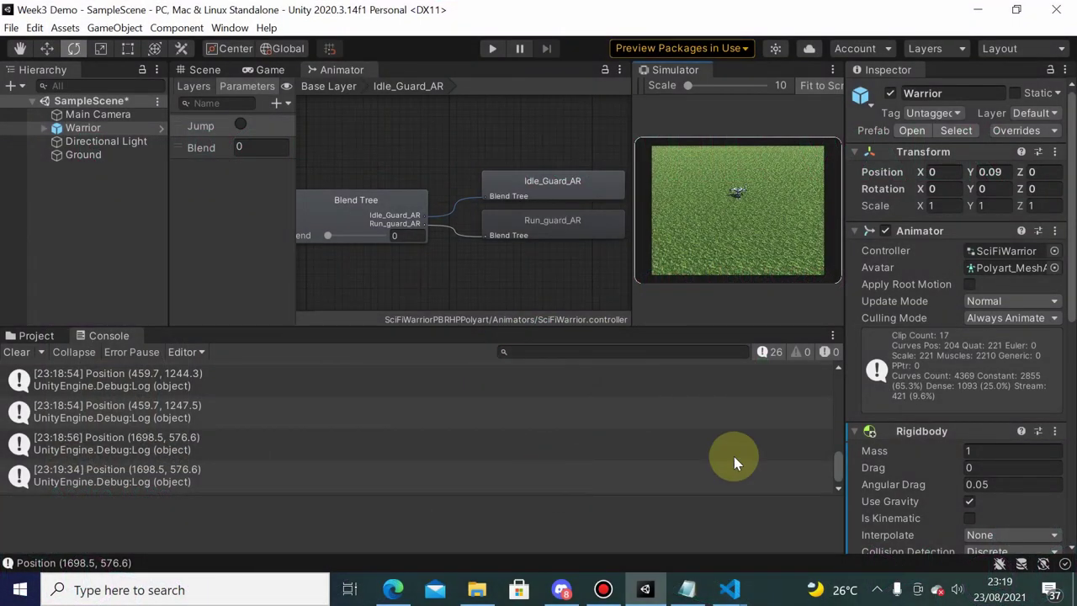
- Bring WarriorHandler.cs forward in VS Code and scroll up to OnRun's touch raycast code
left_click(735, 589)
left_click(876, 535)
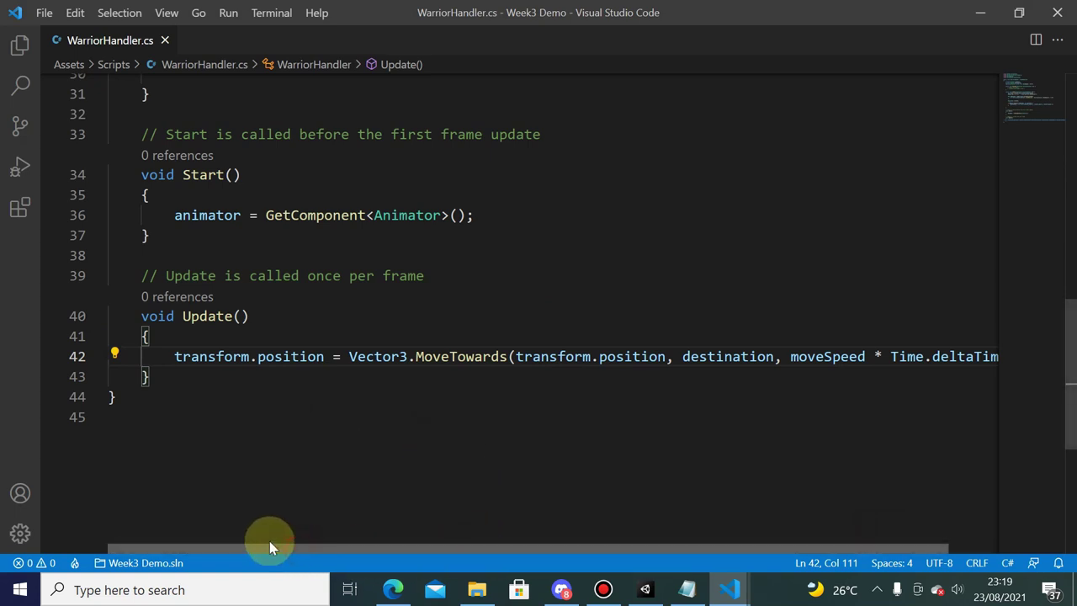
scroll(368, 440, "up", 5)
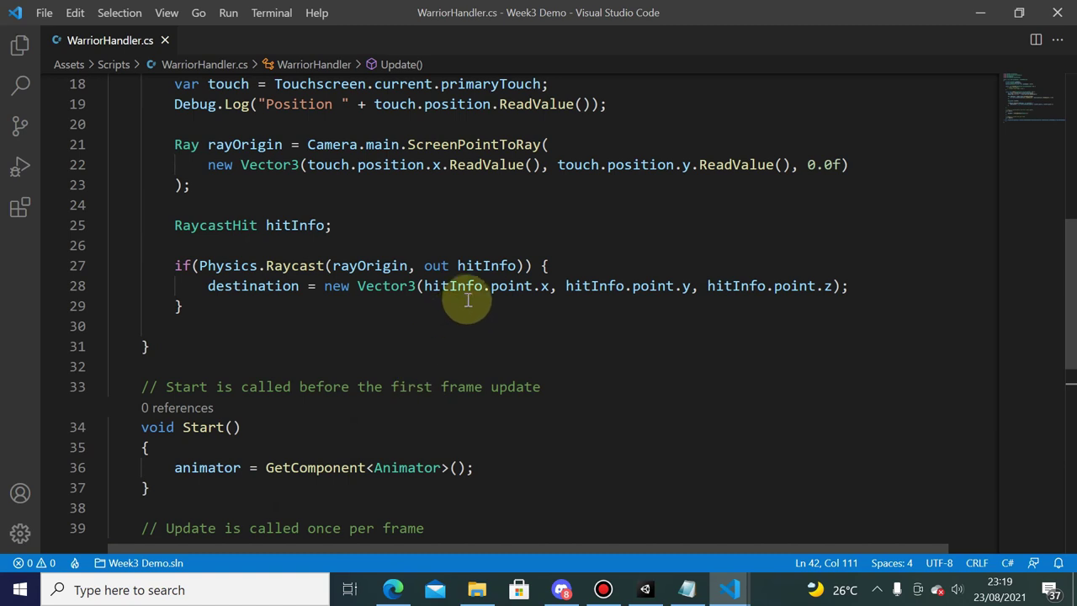
scroll(482, 254, "up", 1)
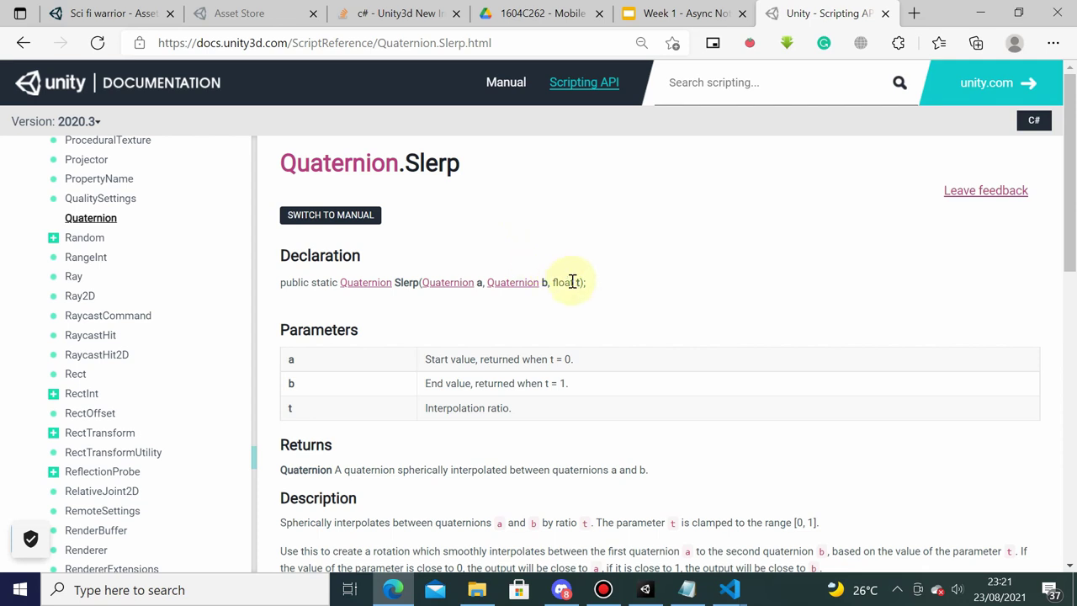
- Highlight 'float t' on the Quaternion.Slerp page, then go back to the Quaternion.LookRotation page
left_click_drag(549, 283, 584, 284)
scroll(677, 252, "down", 3)
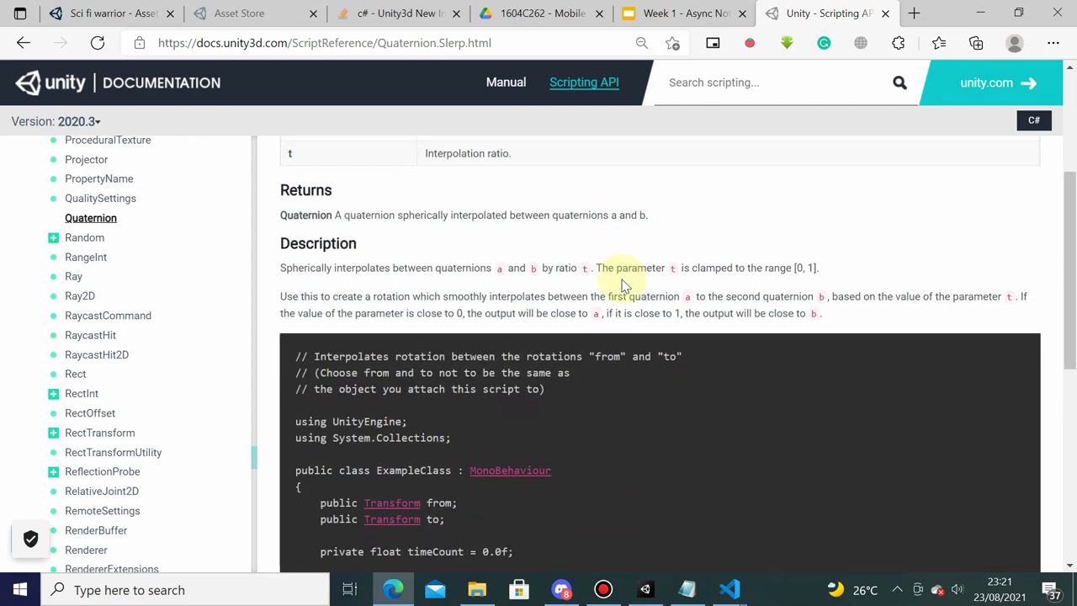
scroll(493, 212, "up", 3)
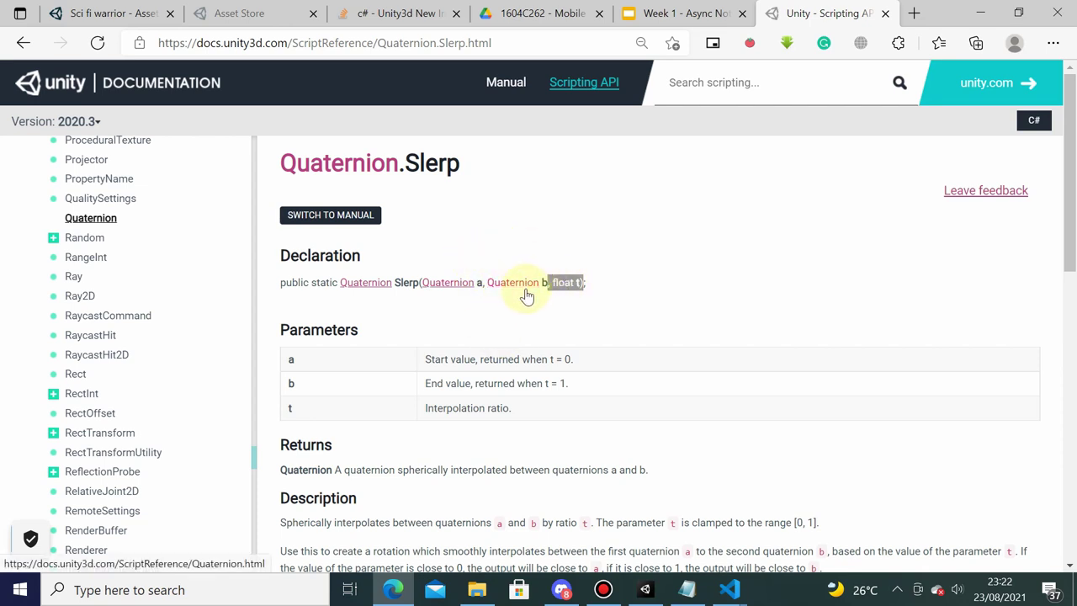
key("alt+Left")
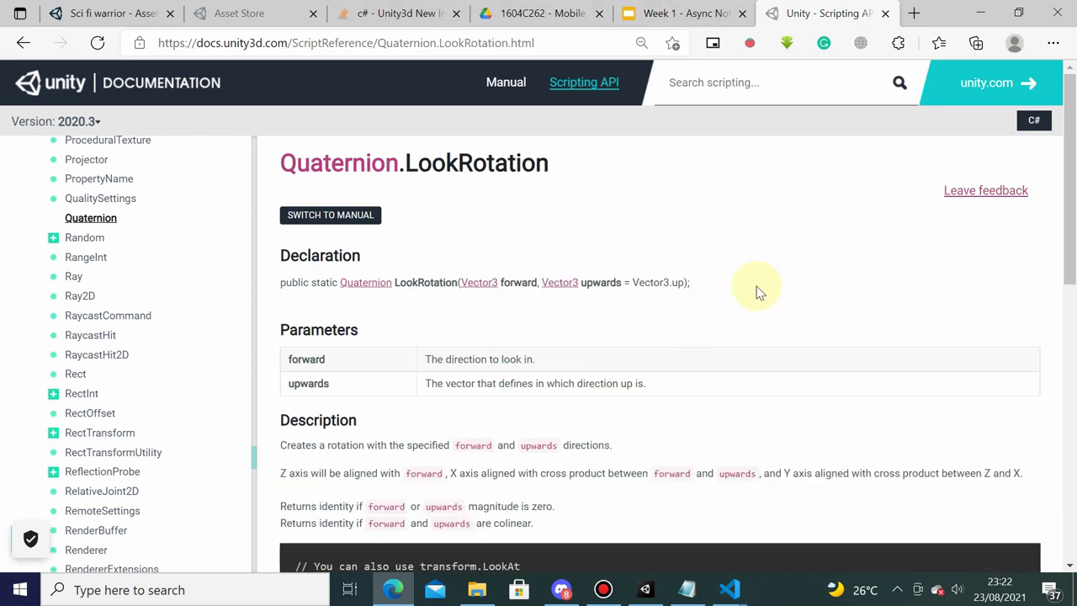
scroll(744, 293, "down", 2)
scroll(462, 336, "up", 2)
- Add the field 'private Quaternion lookRotation;' right after the destination field
key("alt+Tab")
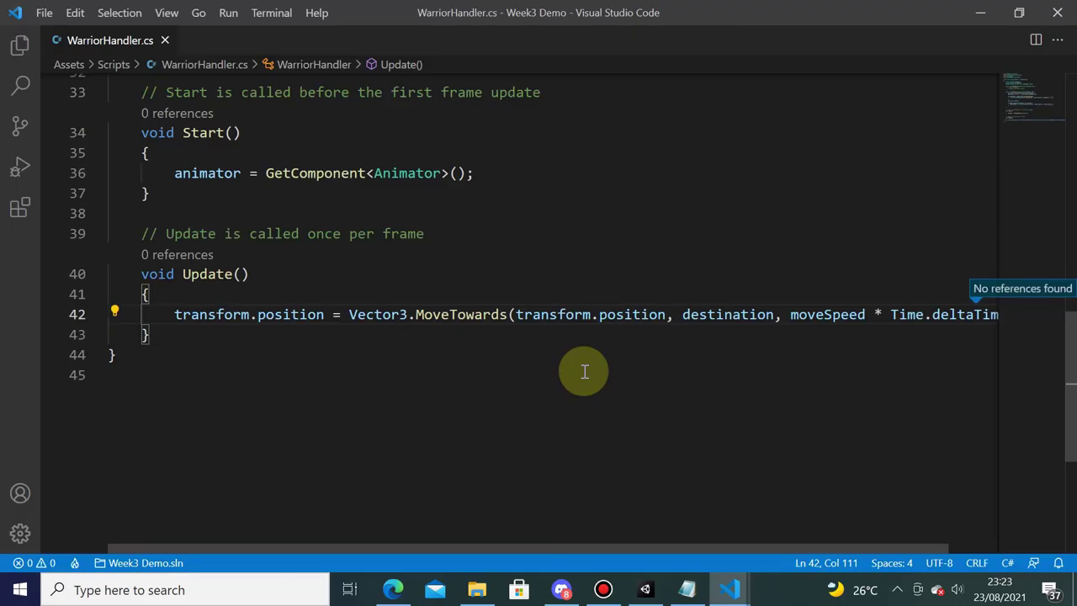
scroll(564, 382, "up", 5)
scroll(564, 381, "up", 4)
left_click(521, 322)
scroll(520, 323, "up", 2)
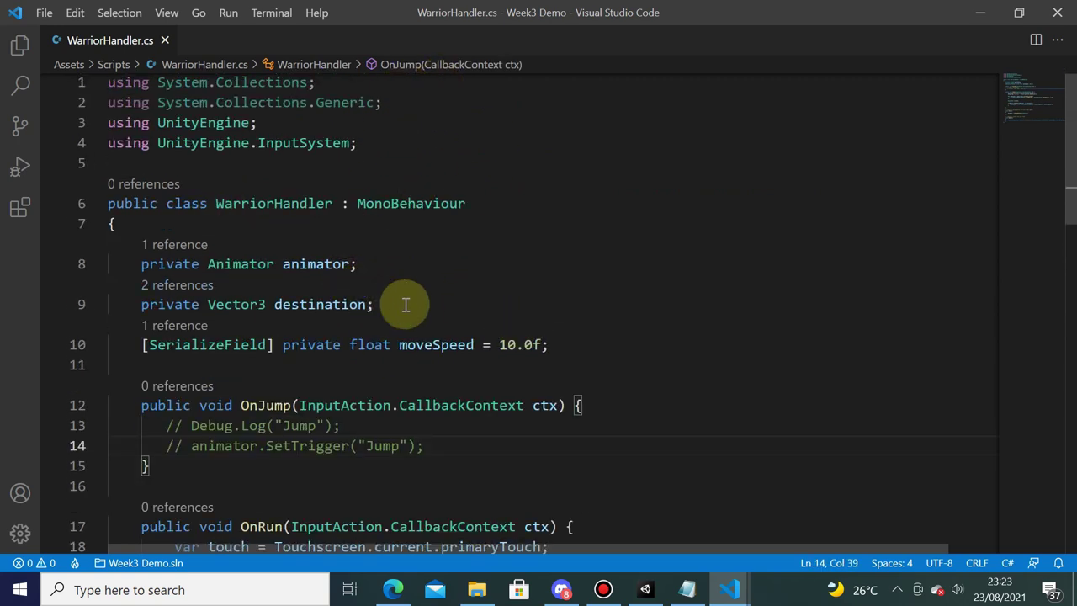
left_click(488, 300)
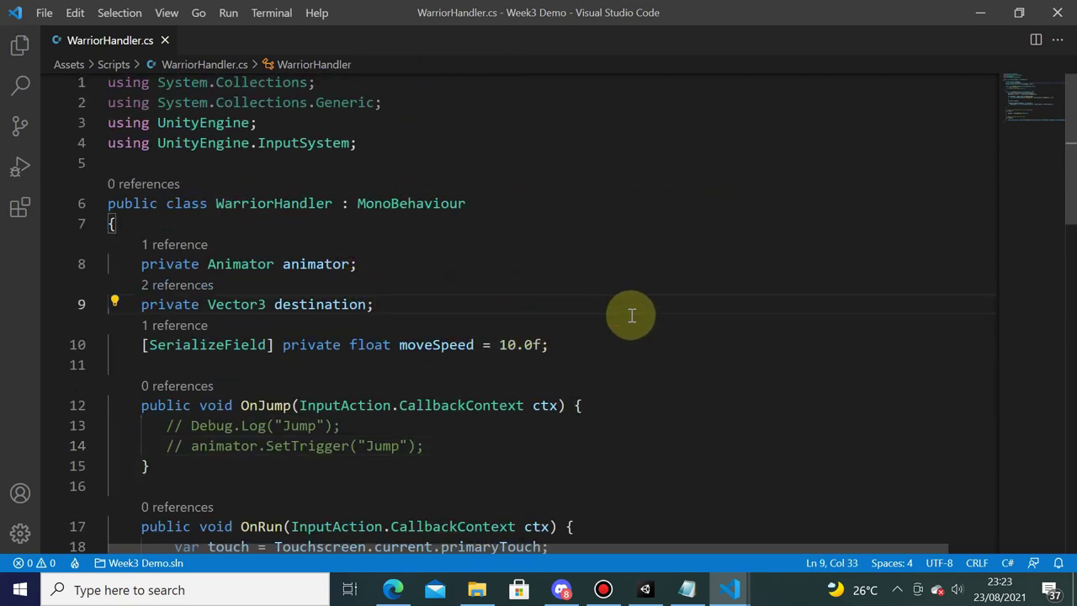
key("Return")
type("private ")
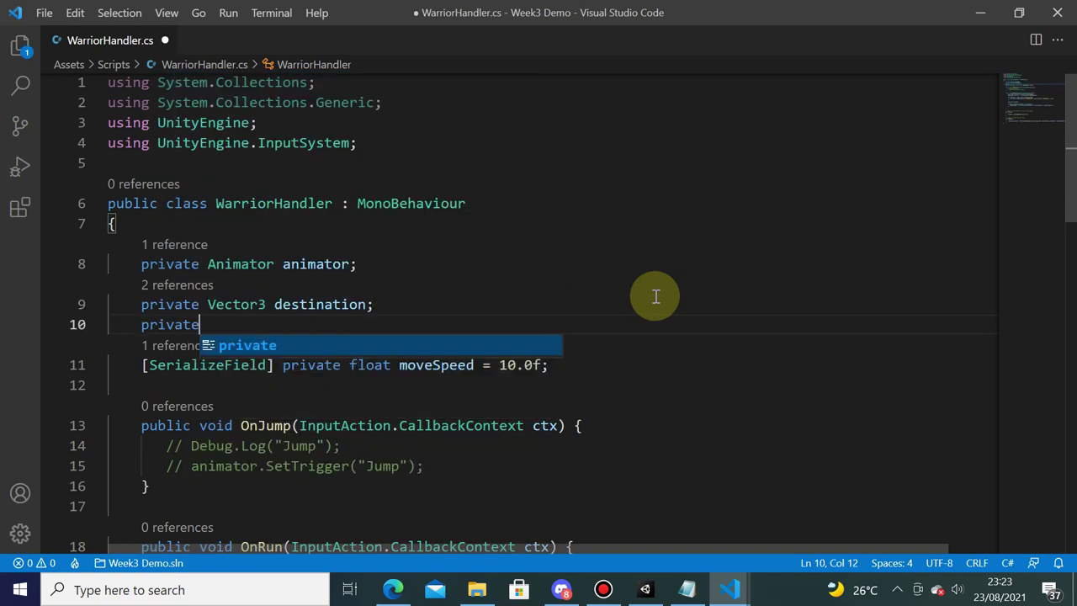
type("Quater")
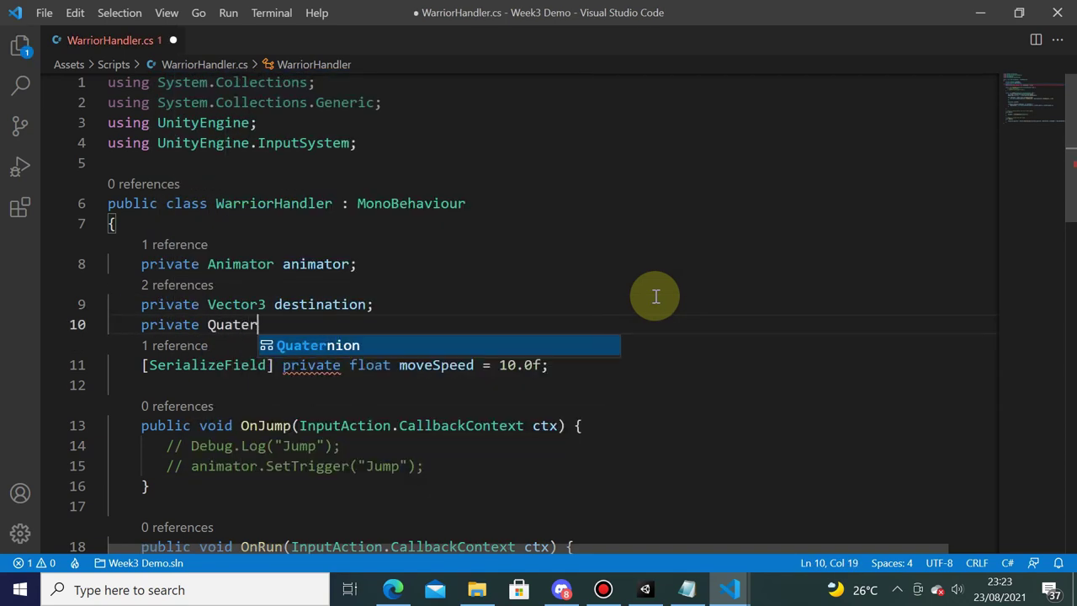
key("Tab")
type("l")
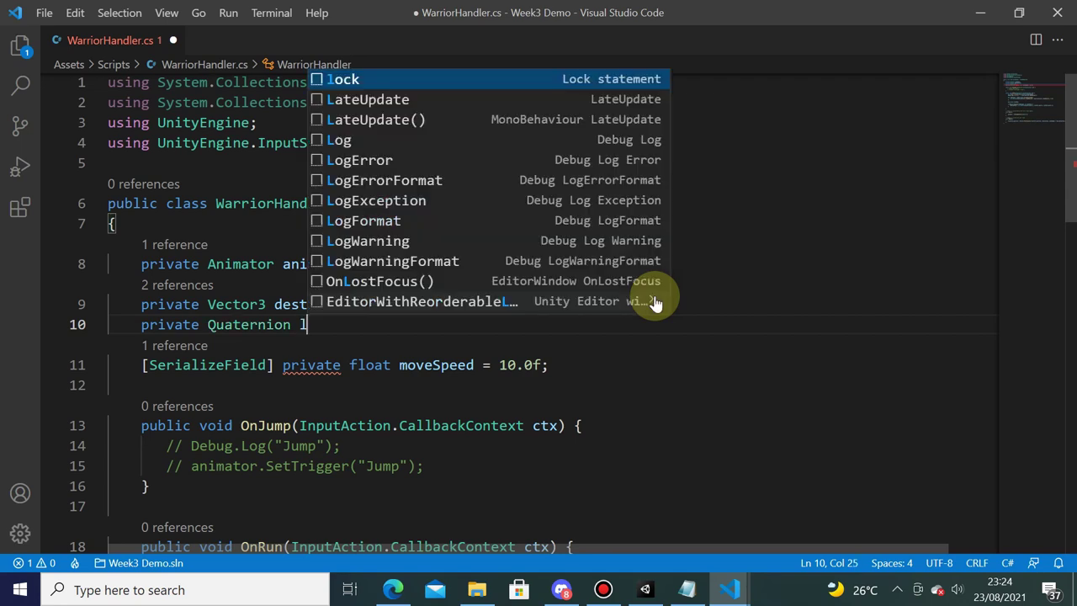
type("ookRotation")
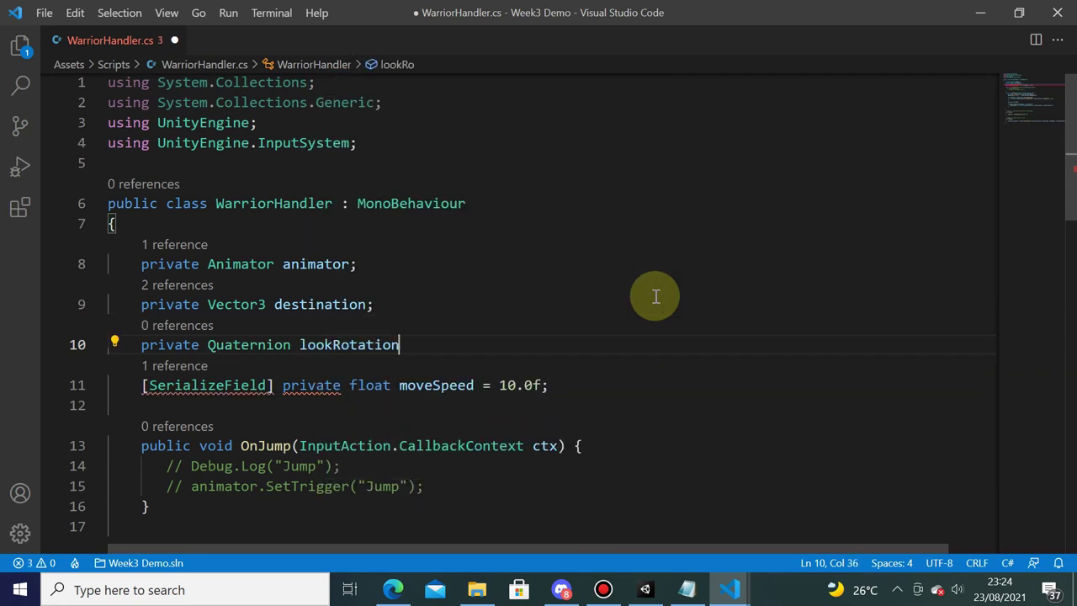
type(";")
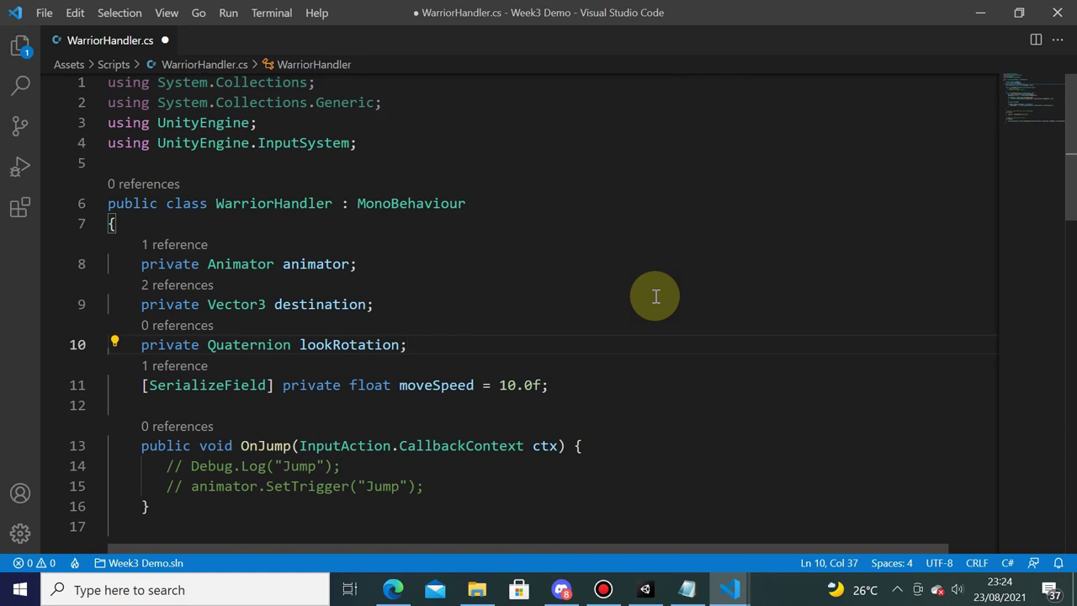
- Scroll to OnRun and place the caret after the destination assignment in the Raycast block
scroll(656, 291, "down", 5)
scroll(658, 294, "down", 5)
scroll(660, 302, "down", 2)
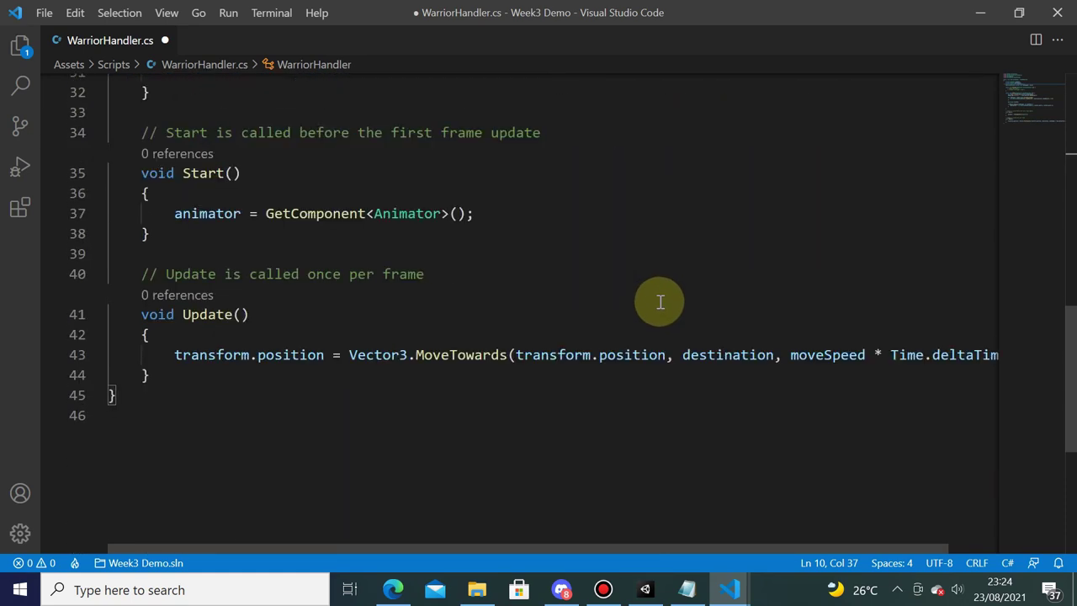
scroll(336, 295, "up", 3)
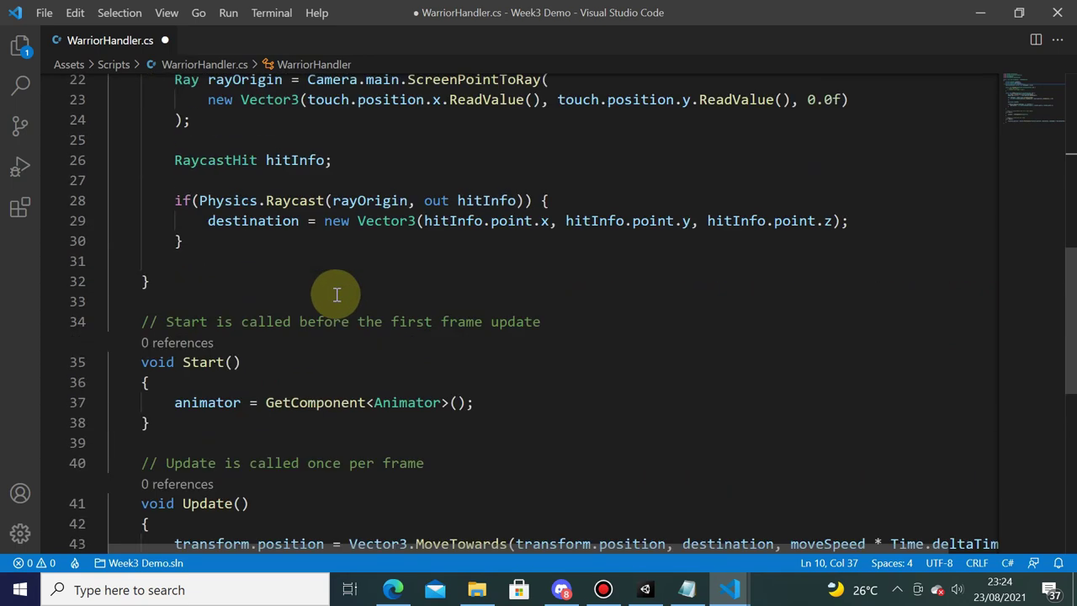
scroll(337, 295, "up", 1)
scroll(341, 293, "up", 3)
scroll(332, 278, "up", 2)
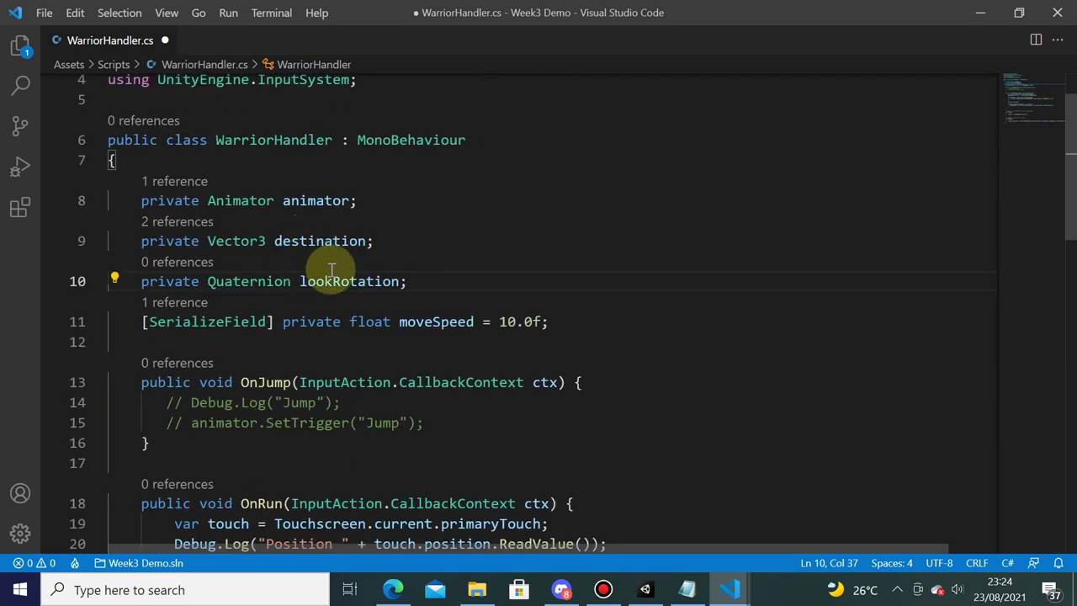
scroll(337, 271, "down", 4)
scroll(378, 294, "down", 1)
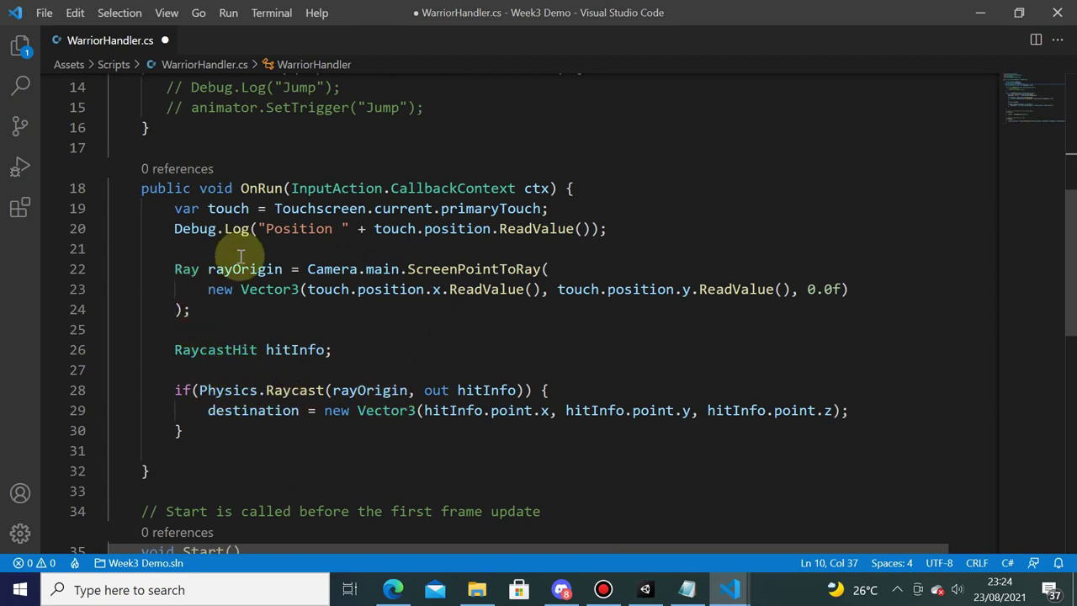
scroll(429, 407, "down", 1)
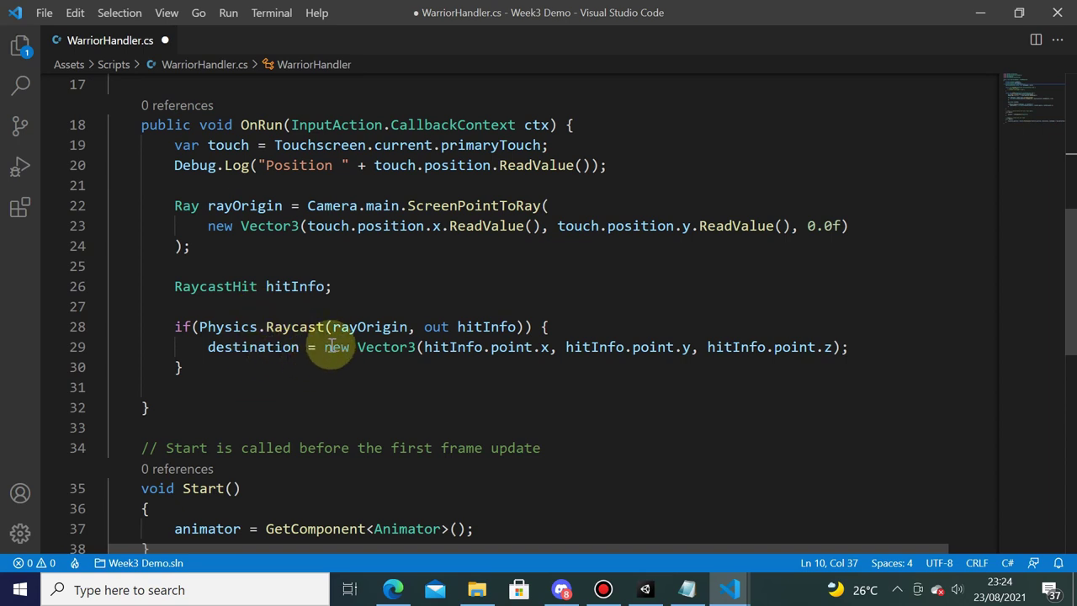
left_click(850, 349)
- On a new line, start 'lookRotation = Quaternion.LookRotation();' and check its references
key("Return")
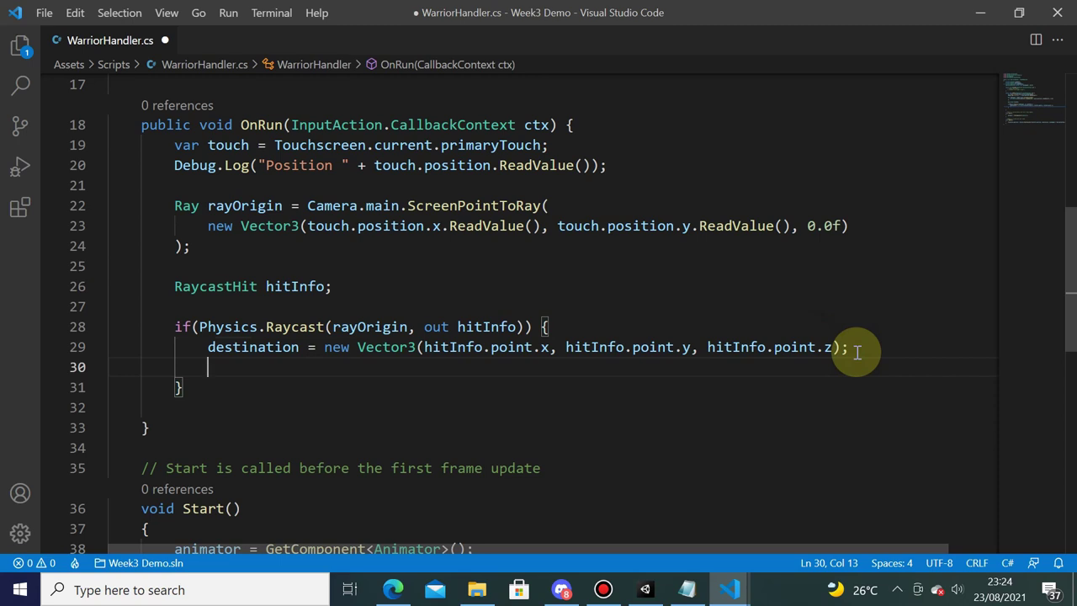
type("look")
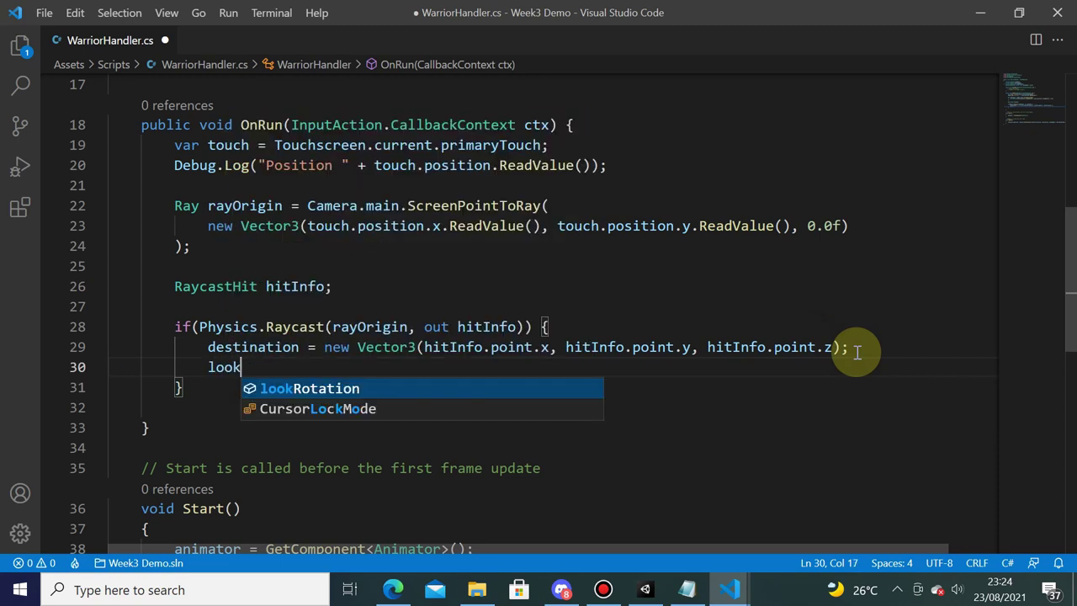
type("Rotation = ")
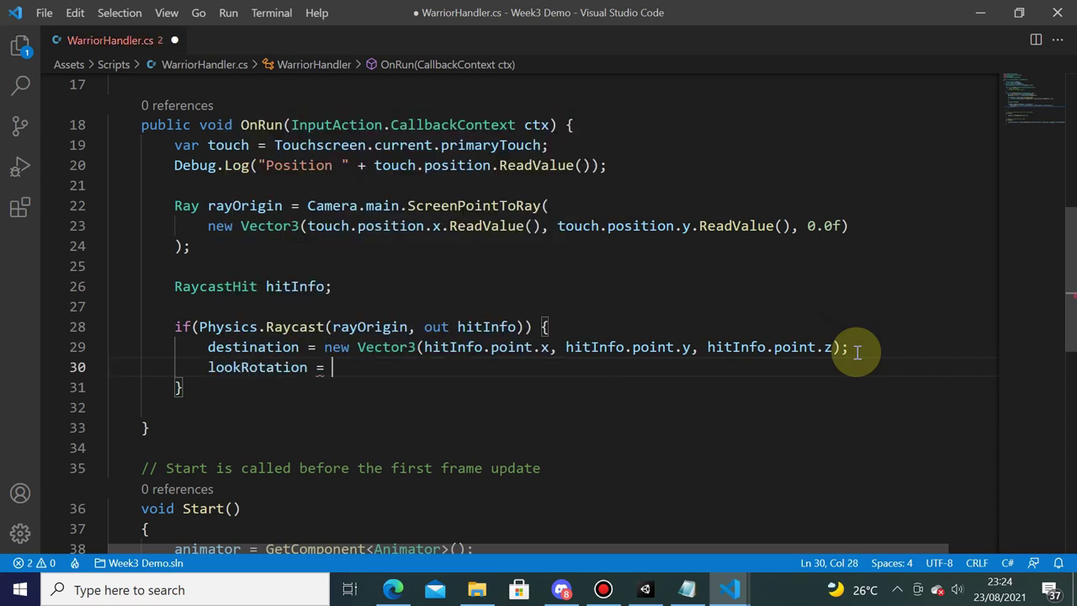
type("Qu")
key("Tab")
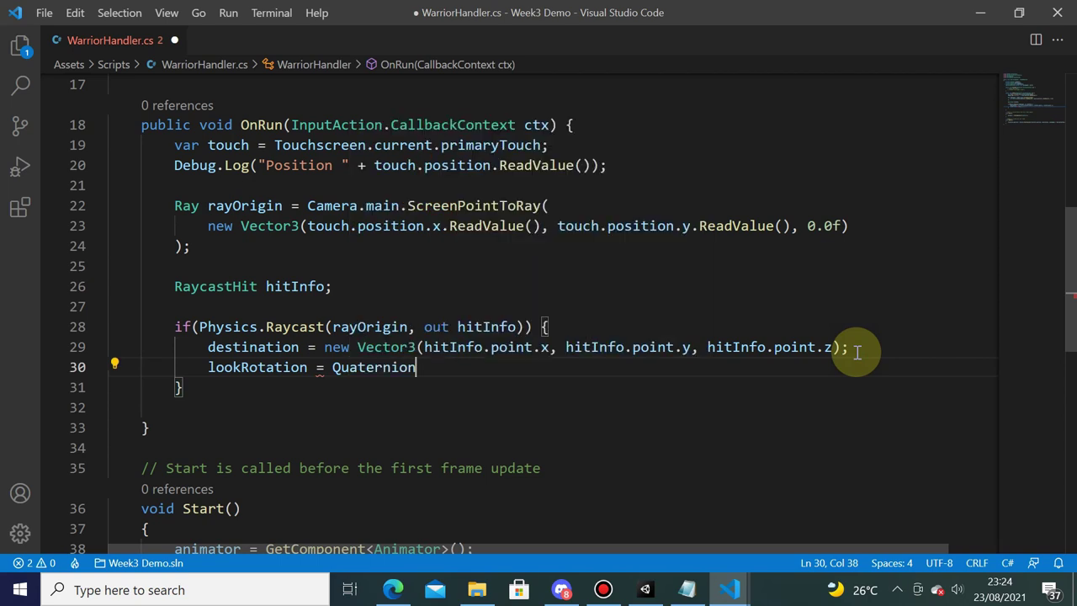
type(".Lo")
key("Tab")
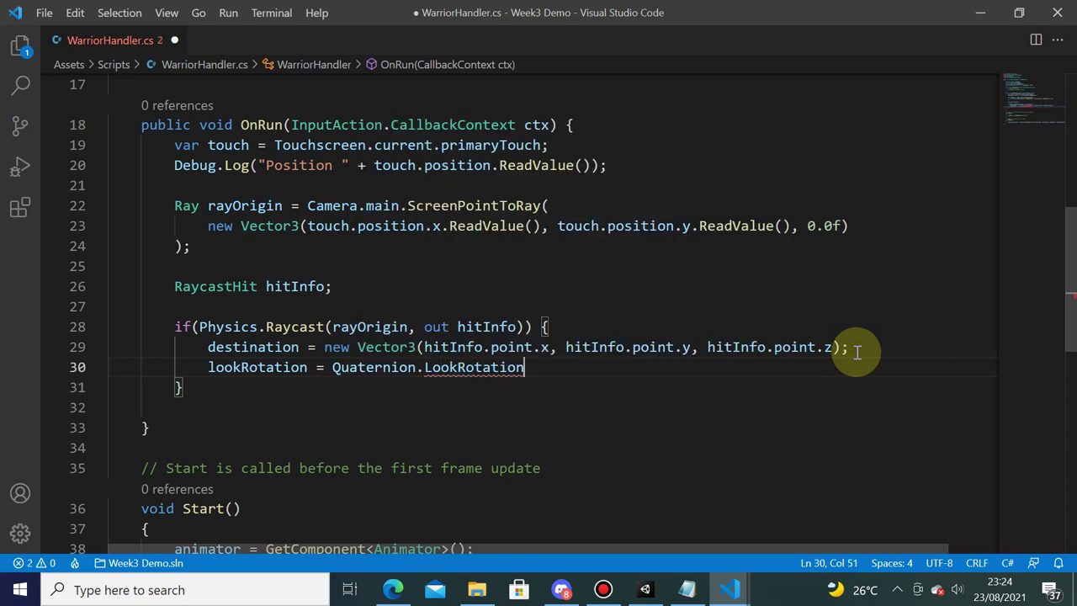
type("();")
key("Left")
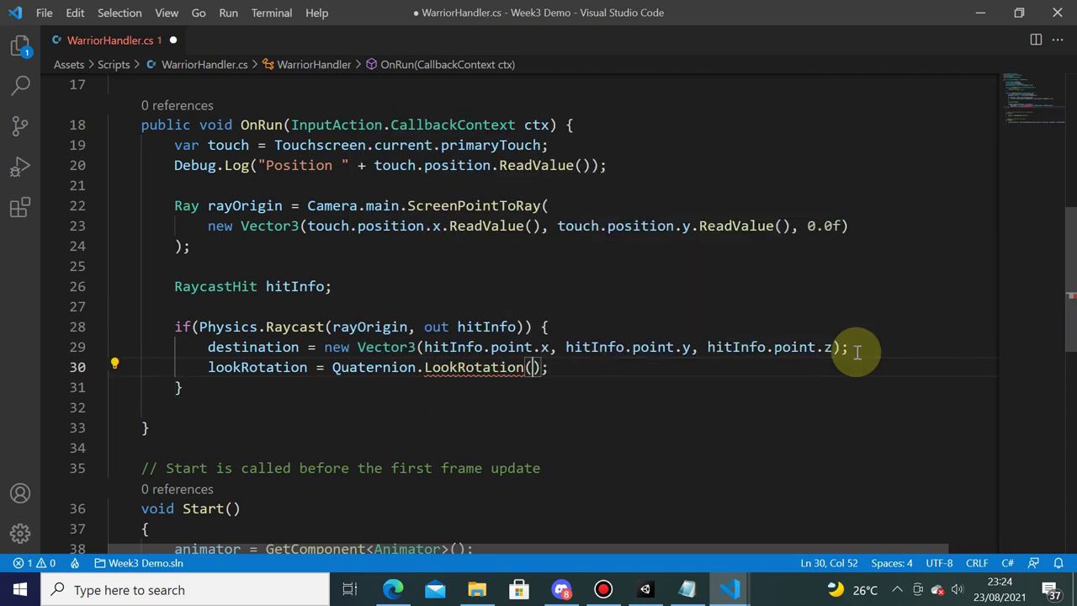
key("Left")
key("Left")
key("Right")
key("Right")
key("shift+F12")
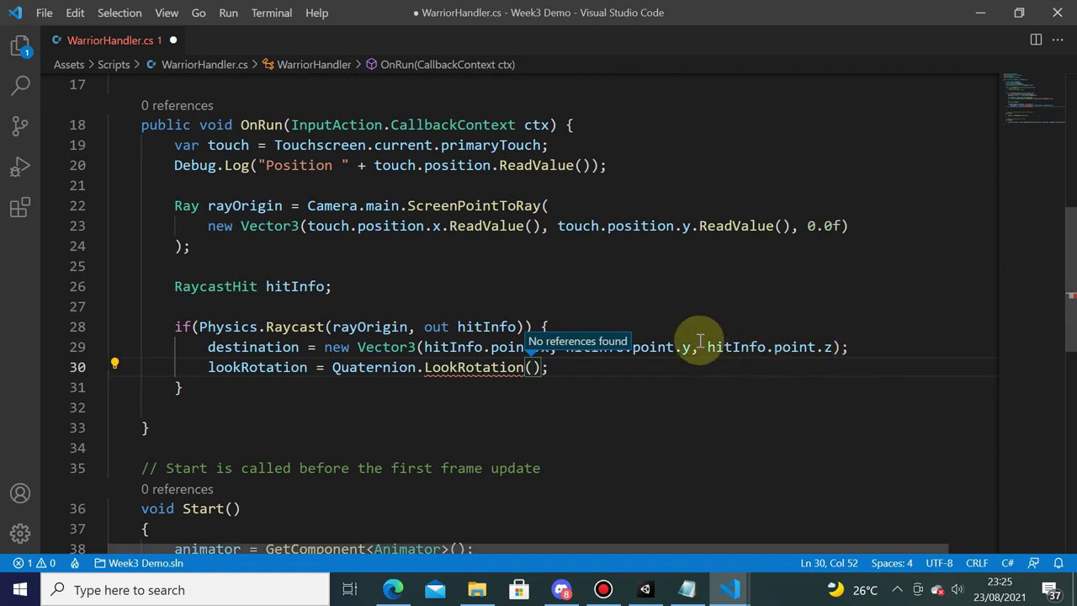
- Fill in the LookRotation arguments destination and Vector3.up, then save WarriorHandler.cs
left_click(527, 367)
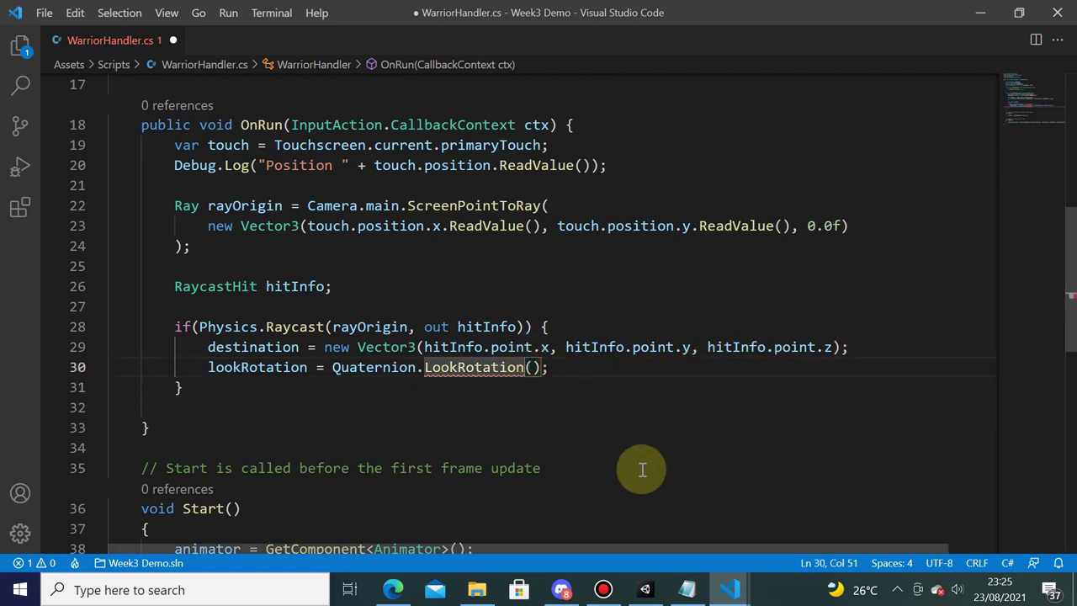
key("Right")
type("des")
key("Tab")
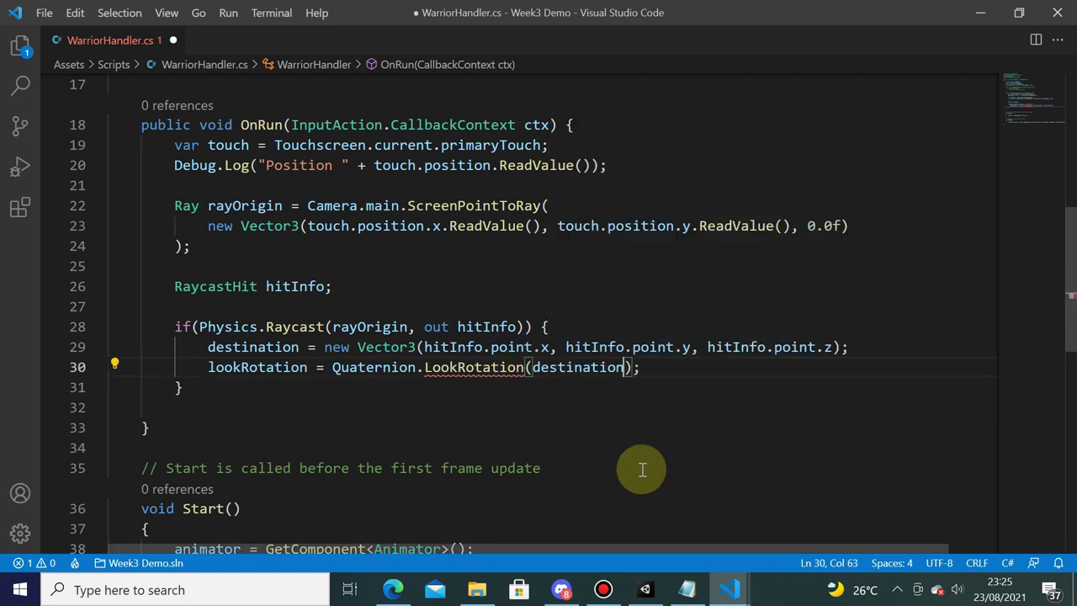
type(", Ve")
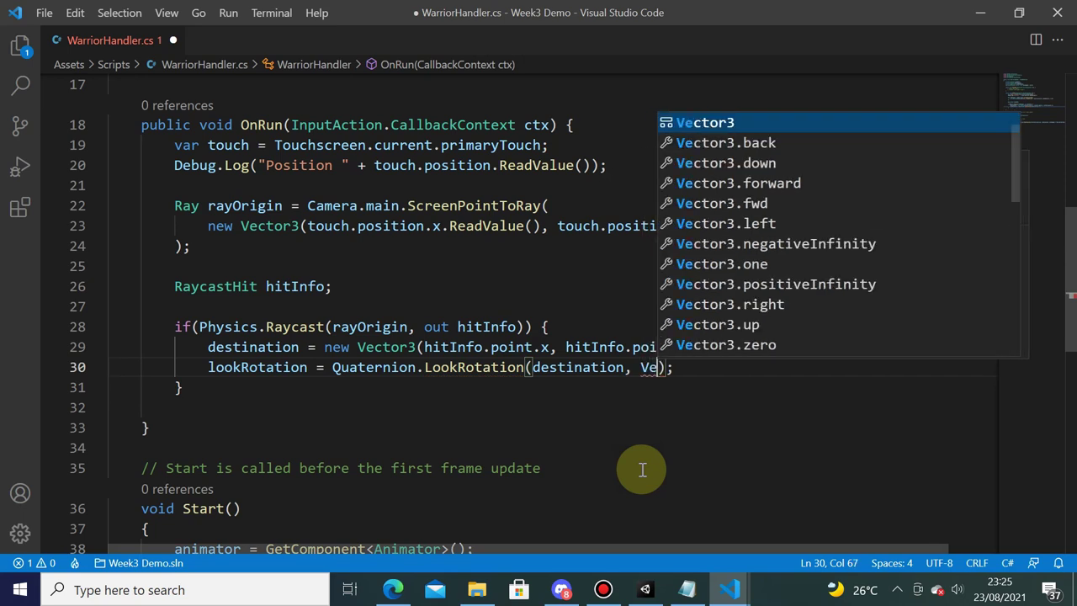
type("ctor3.")
type("u")
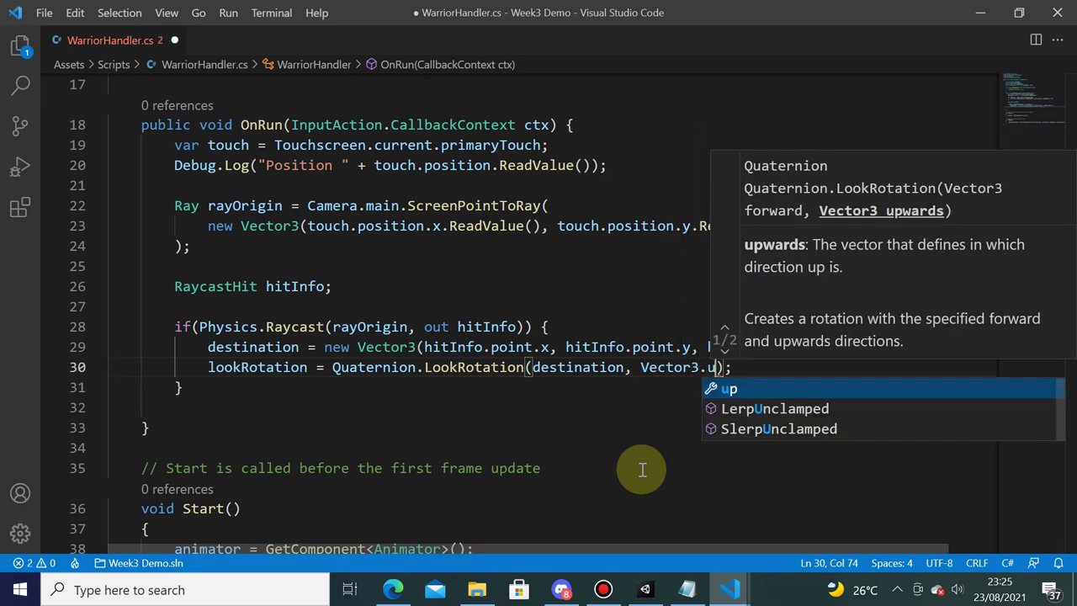
key("Return")
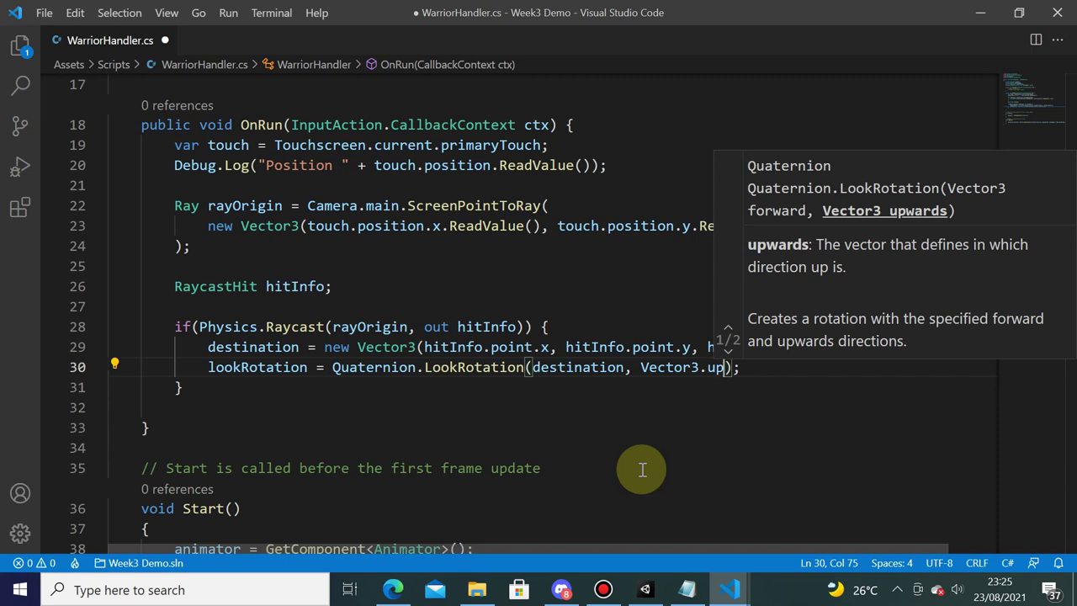
left_click(565, 435)
key("ctrl+s")
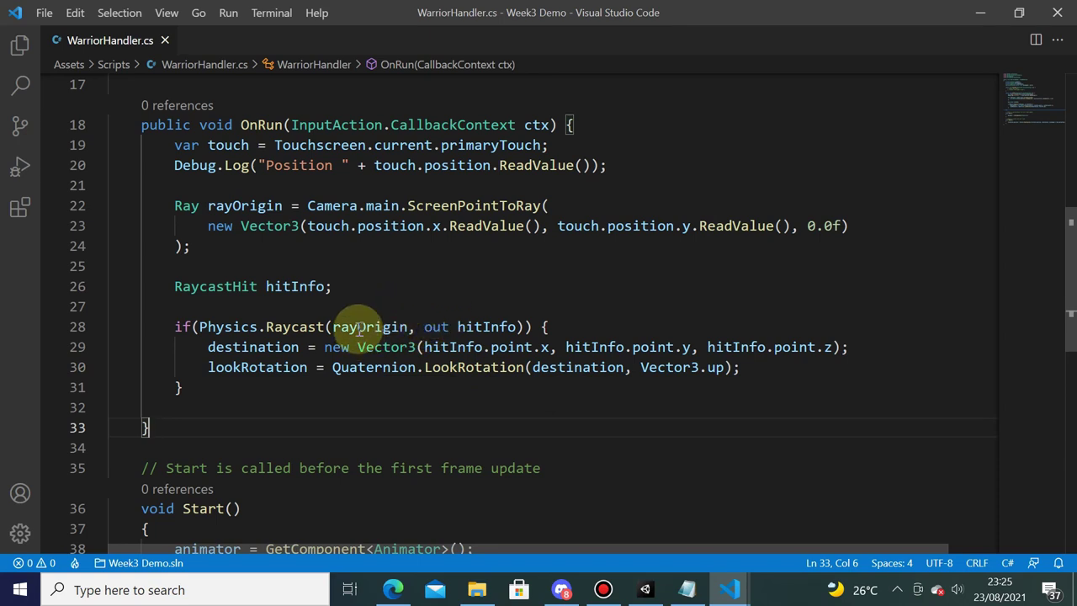
- Start a new line in Update beginning with transform.rotation
scroll(370, 328, "down", 5)
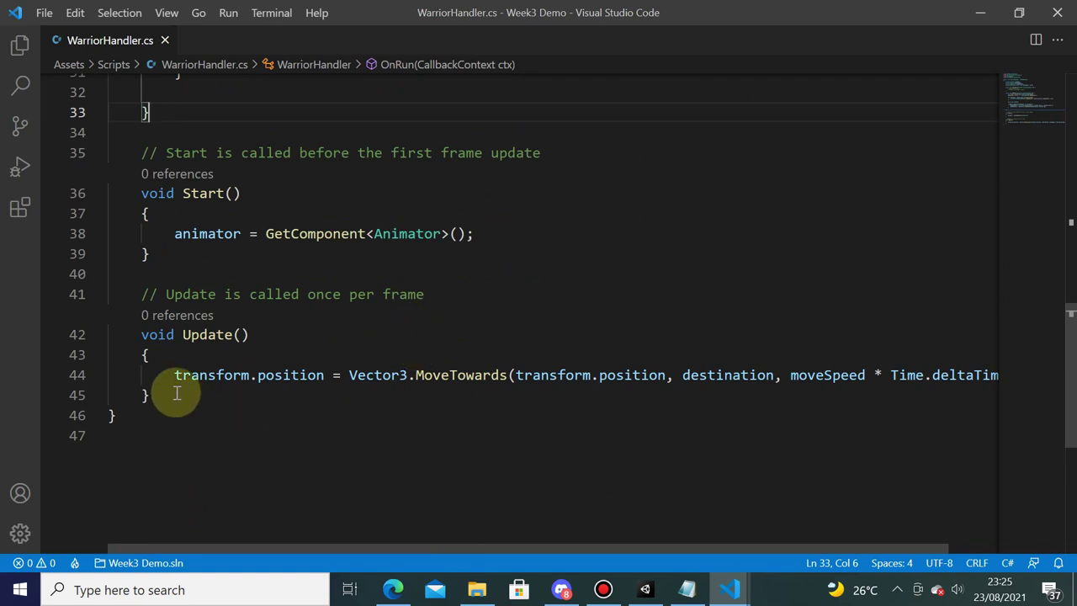
left_click(133, 394)
key("Return")
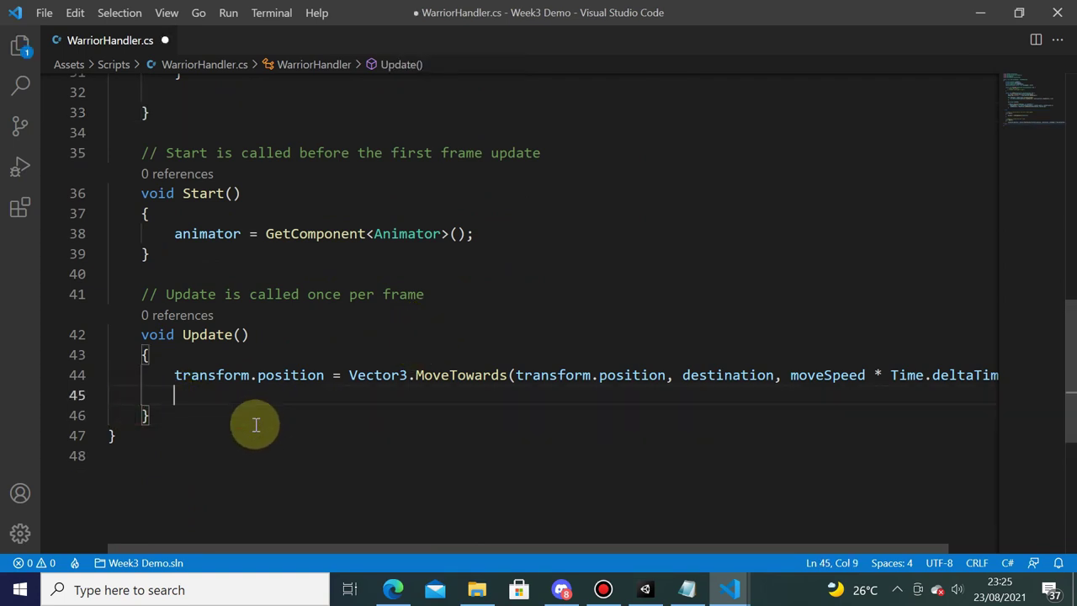
key("shift+F12")
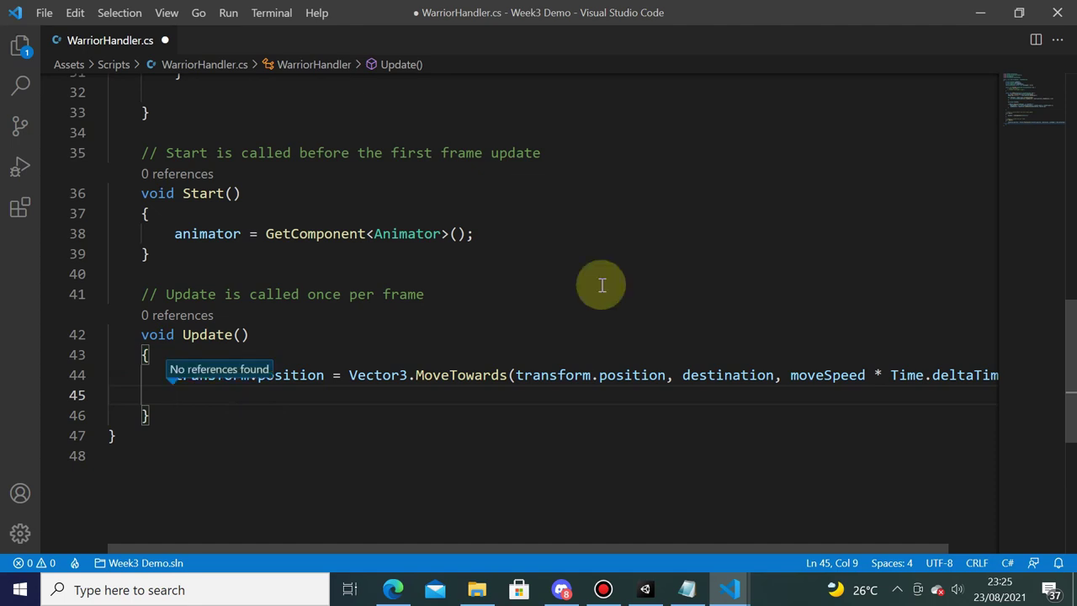
scroll(500, 252, "down", 2)
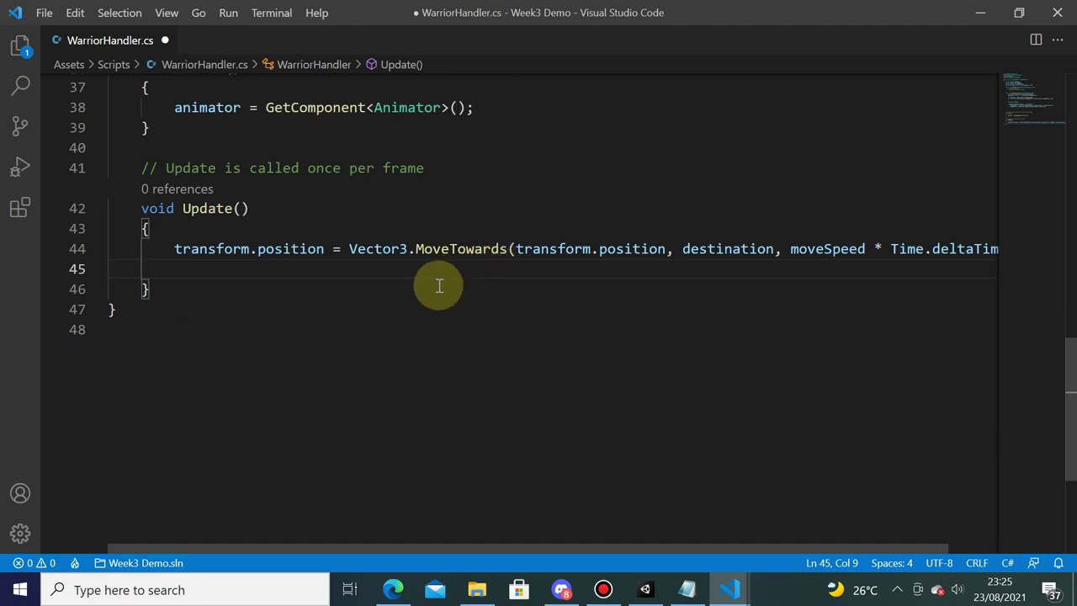
type("transform.")
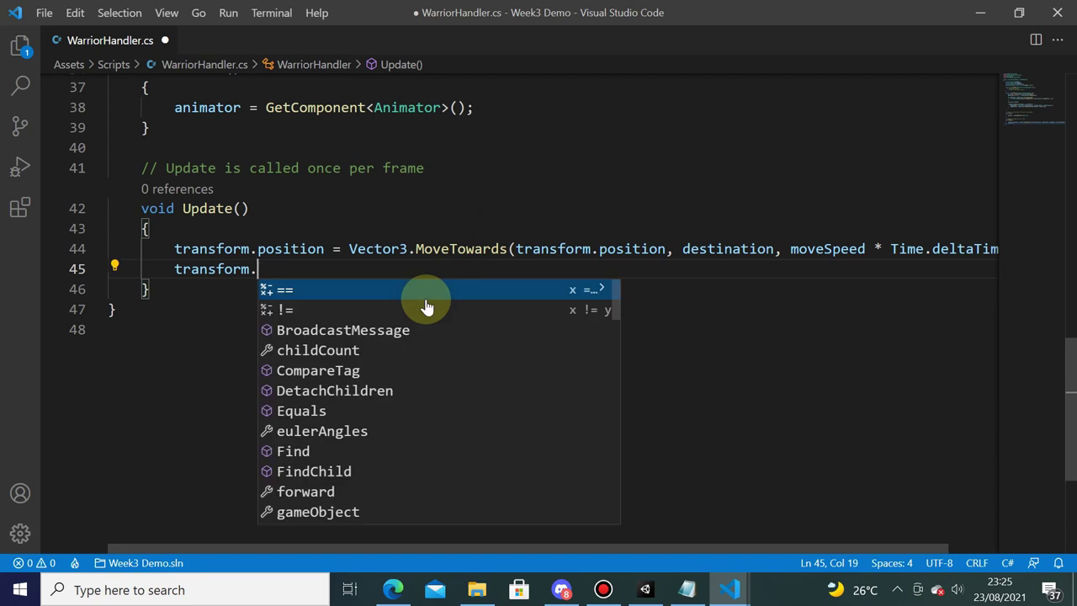
type("ro")
left_click(427, 308)
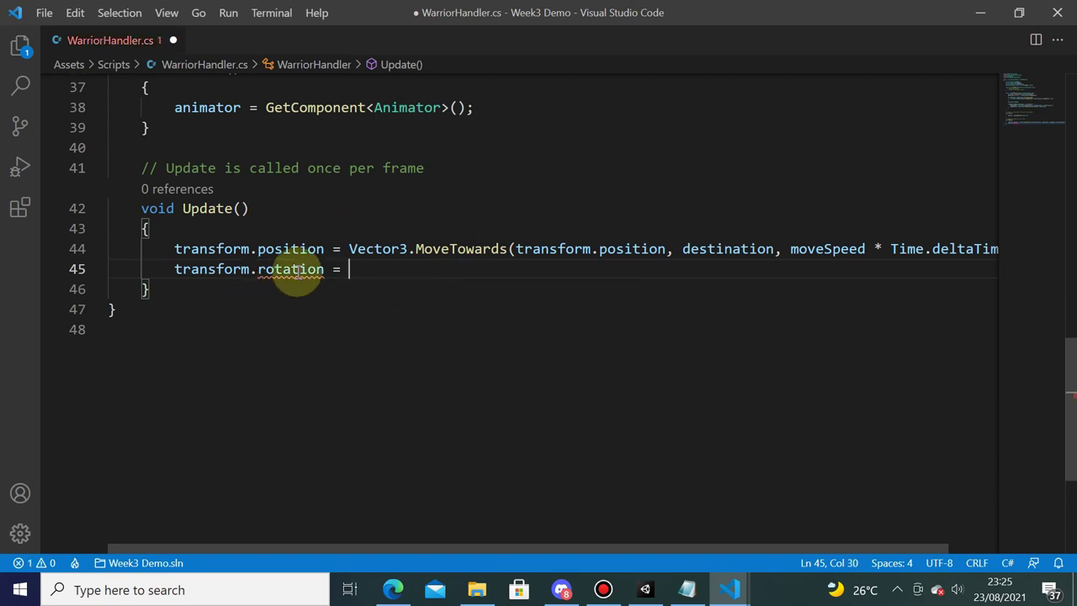
mouse_move(303, 271)
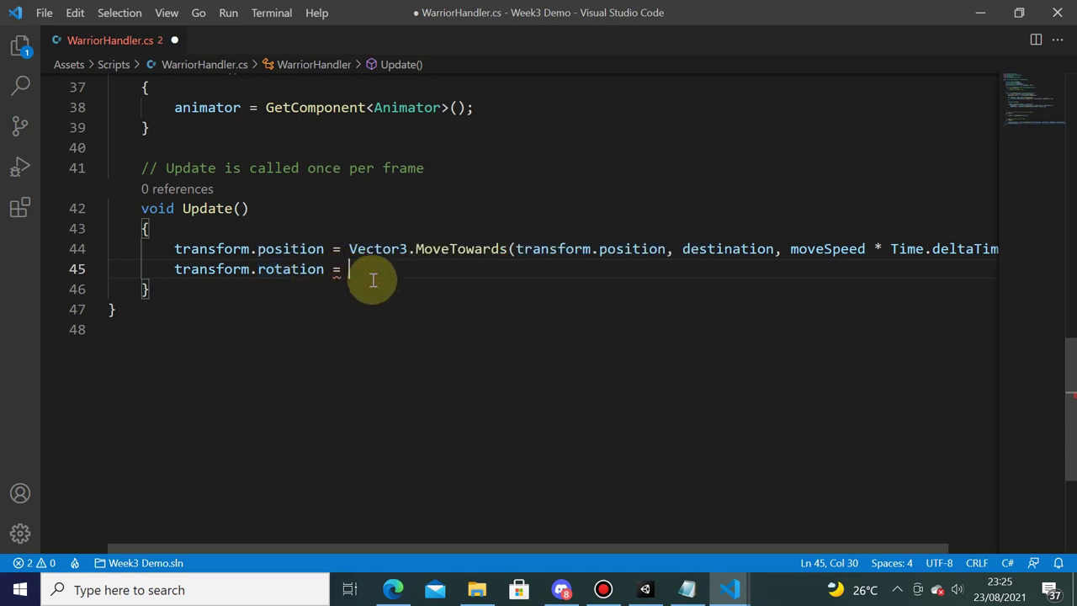
- Assign it Quaternion.Slerp() and end the statement with a semicolon
type("Qua")
key("Tab")
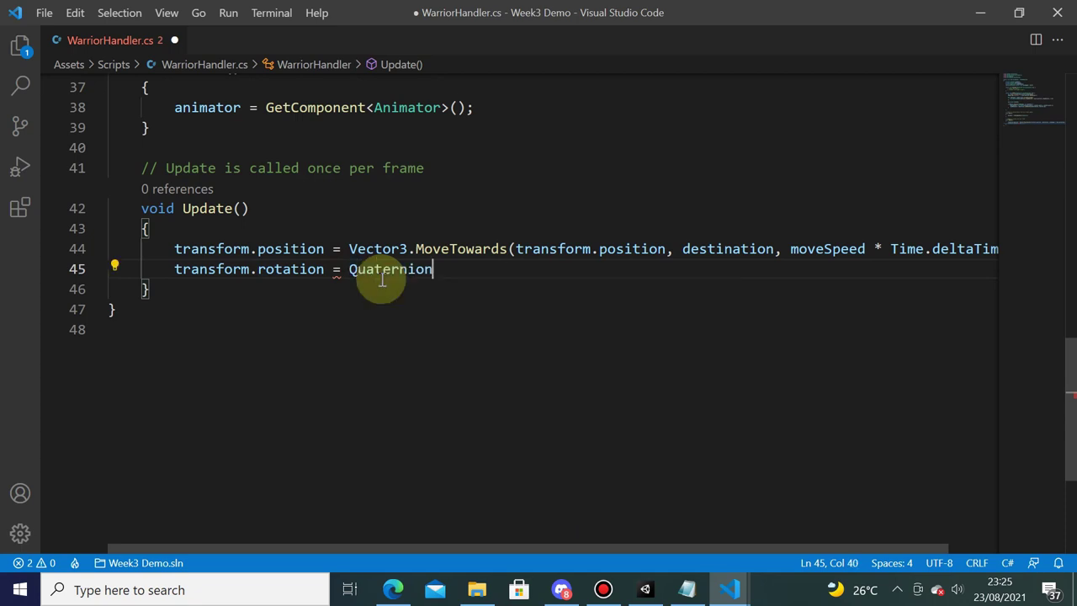
type(".sl")
key("Tab")
type("(")
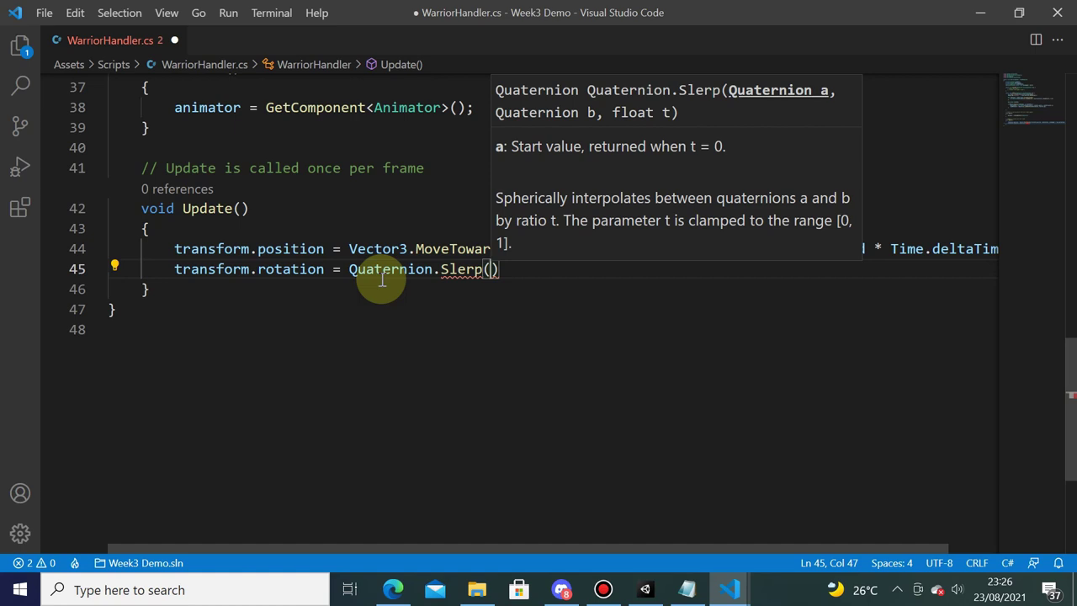
key("End")
type(";")
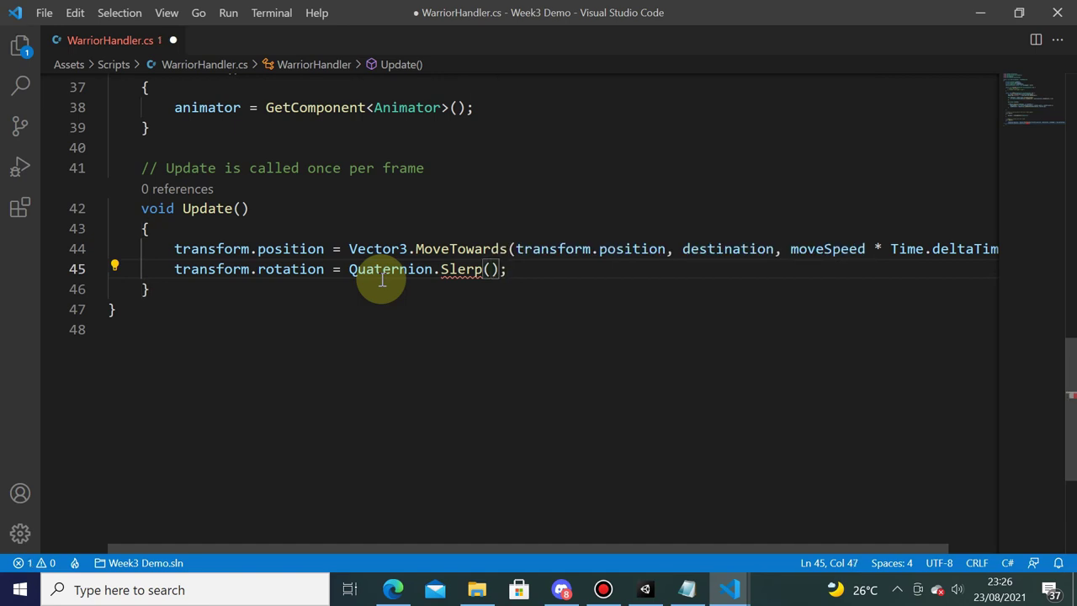
- Pass transform.rotation and lookRotation as Slerp's first two arguments, leaving the third blank
key("shift+F12")
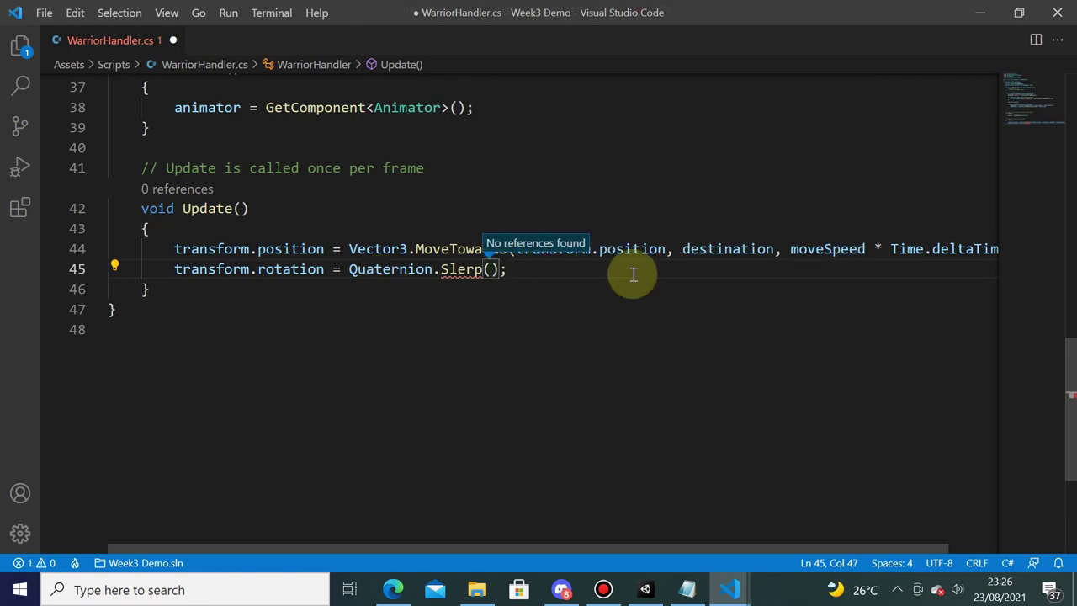
type("transform")
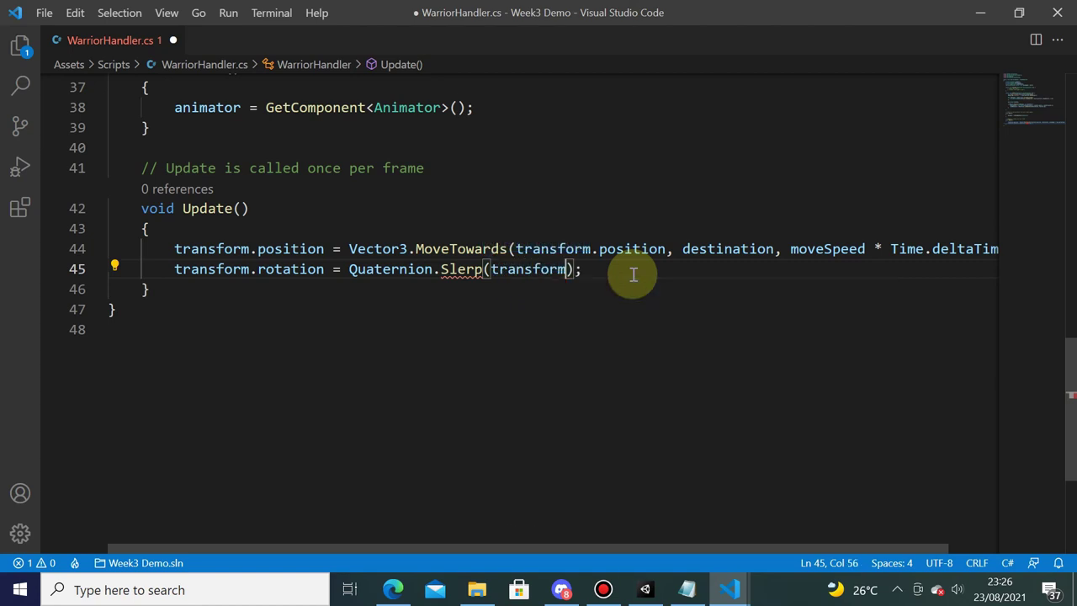
type(".ro")
key("Tab")
type(", ")
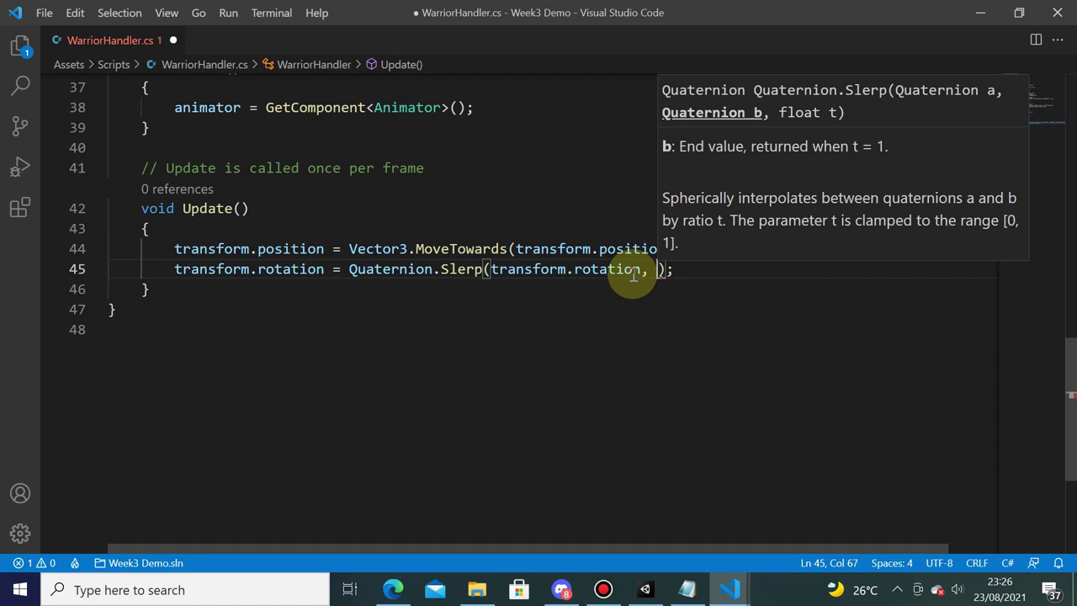
type("loo")
key("Tab")
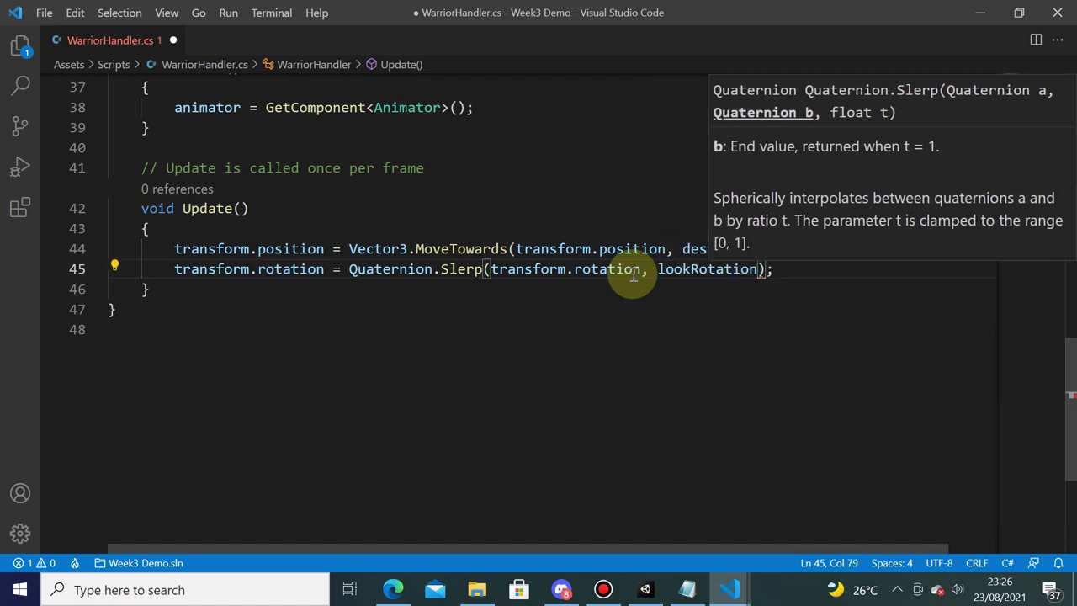
type(",")
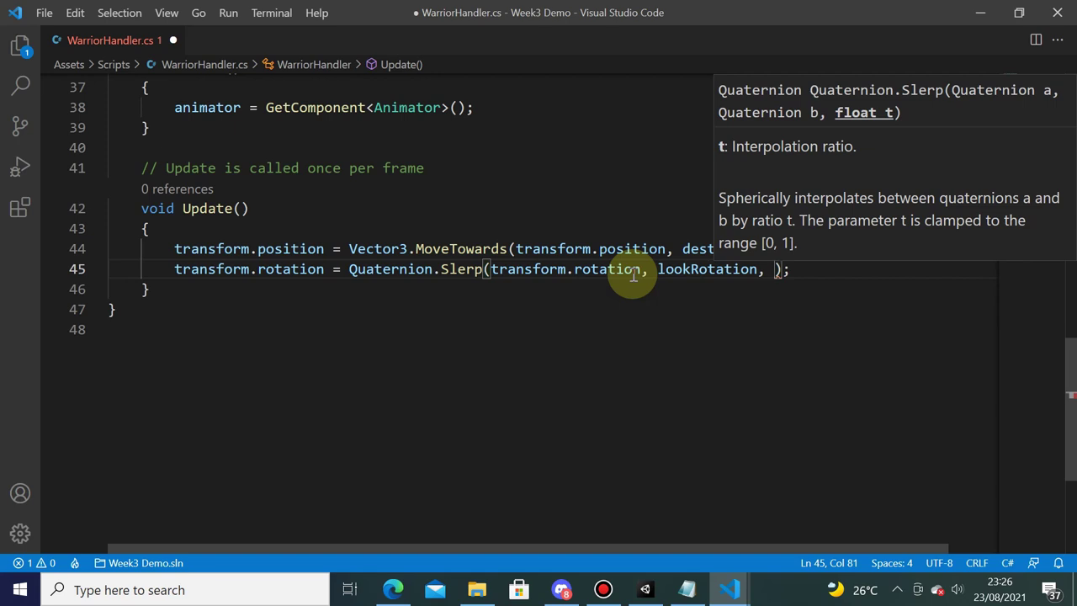
- Below moveSpeed, add '[SerializeField] private float rotationSpeed = 5.0f;'
left_click(575, 323)
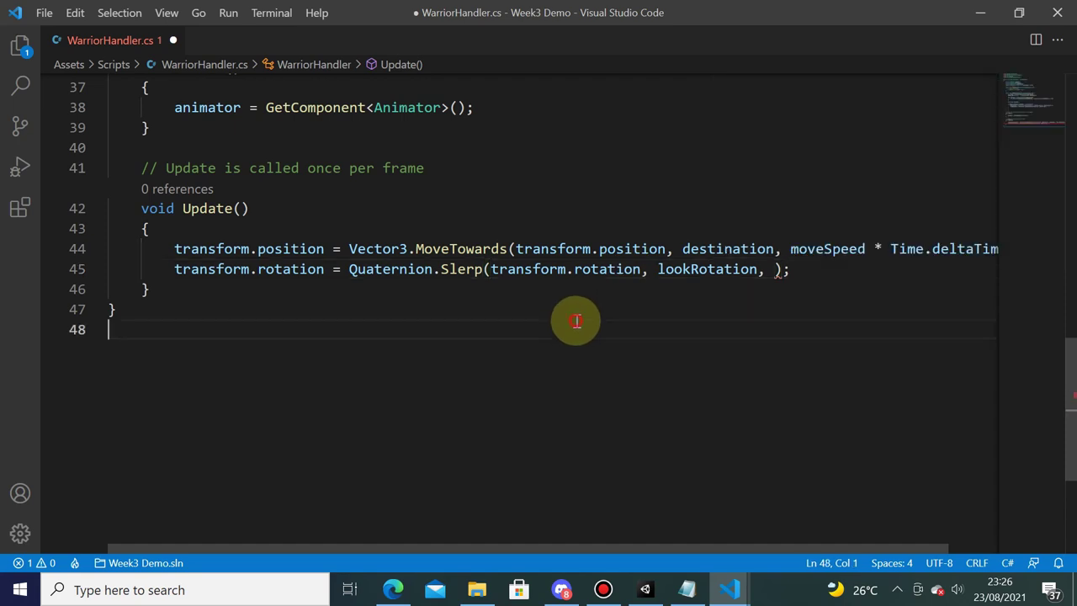
scroll(574, 362, "up", 3)
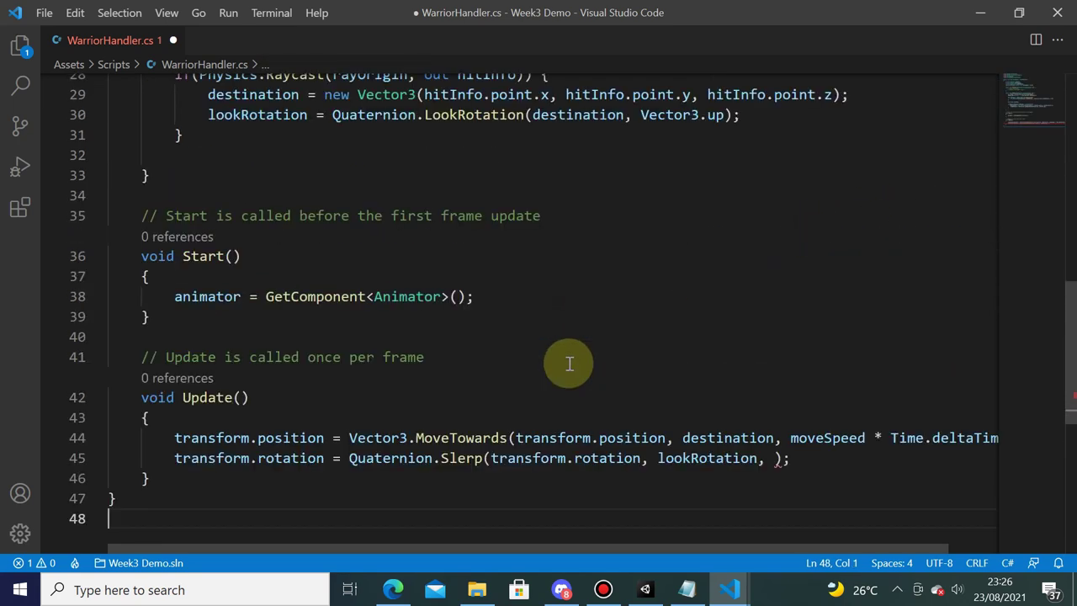
scroll(722, 355, "up", 7)
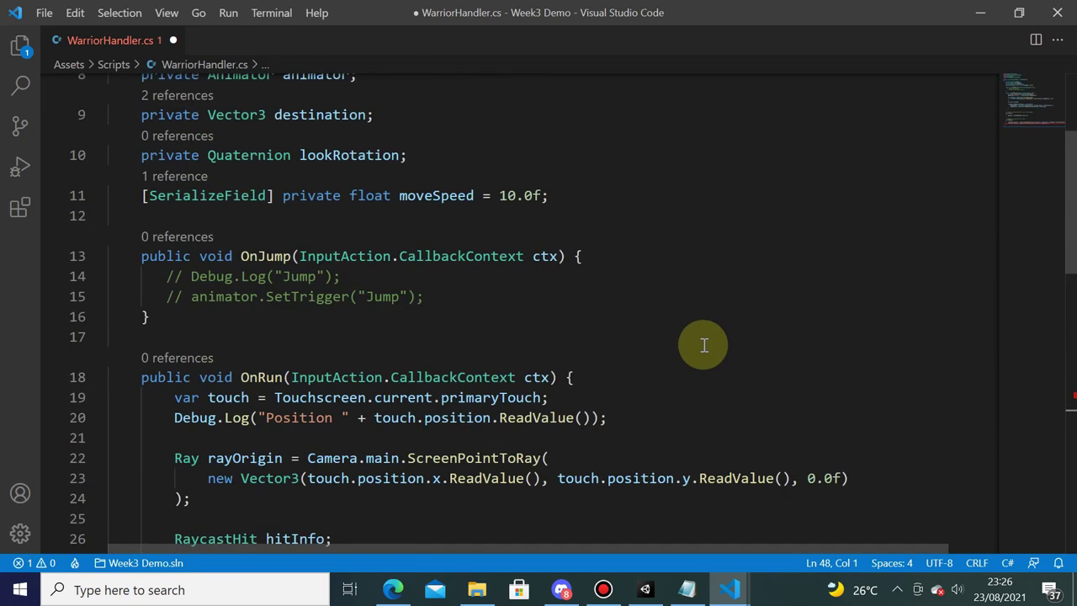
scroll(699, 344, "up", 2)
left_click(609, 385)
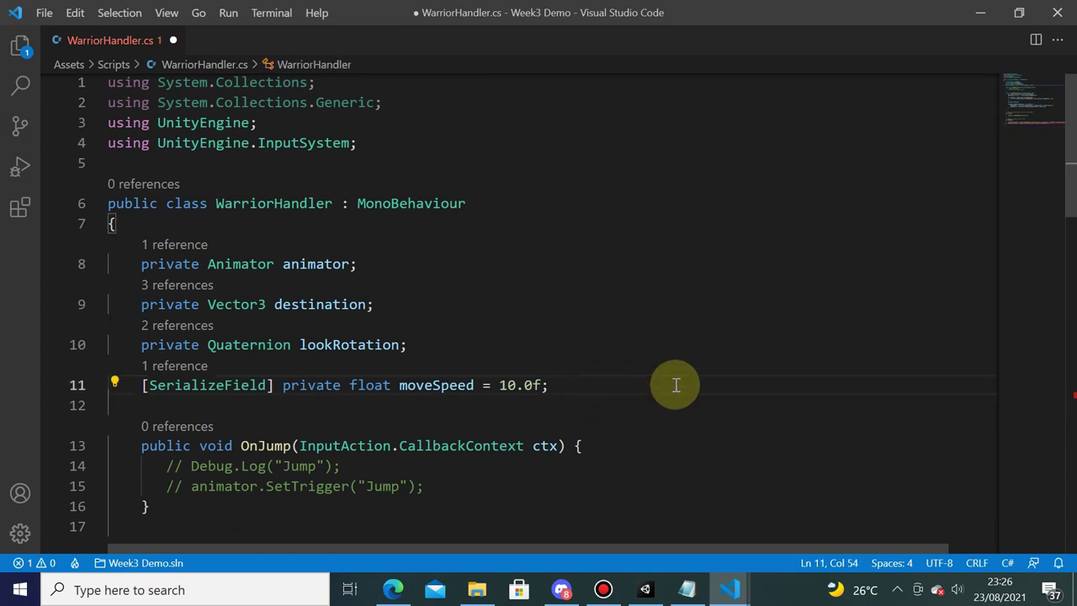
key("Return")
type("[Seri")
key("Tab")
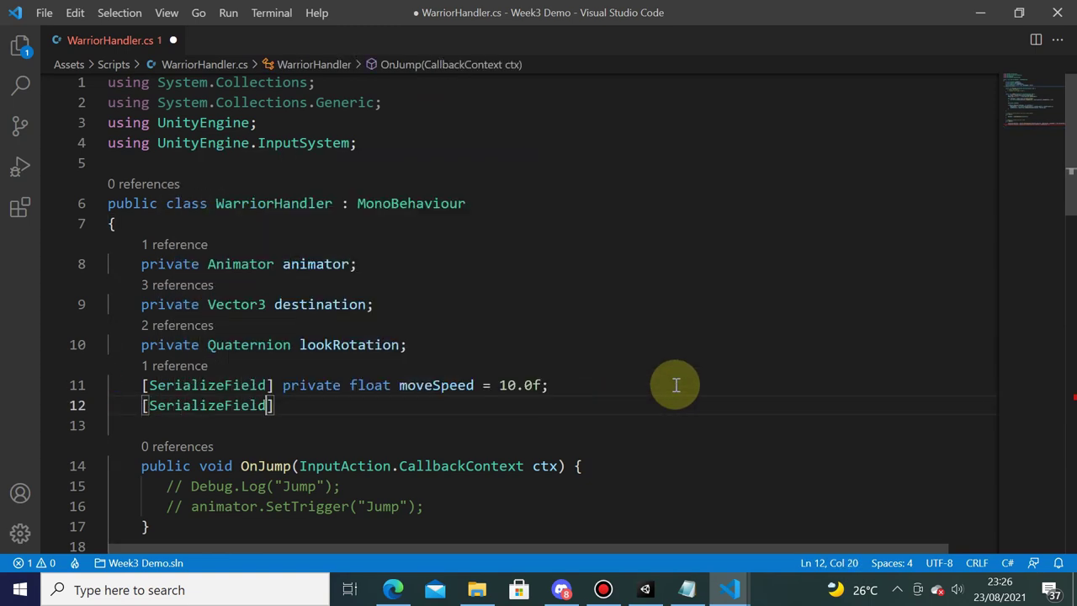
type("rivate ")
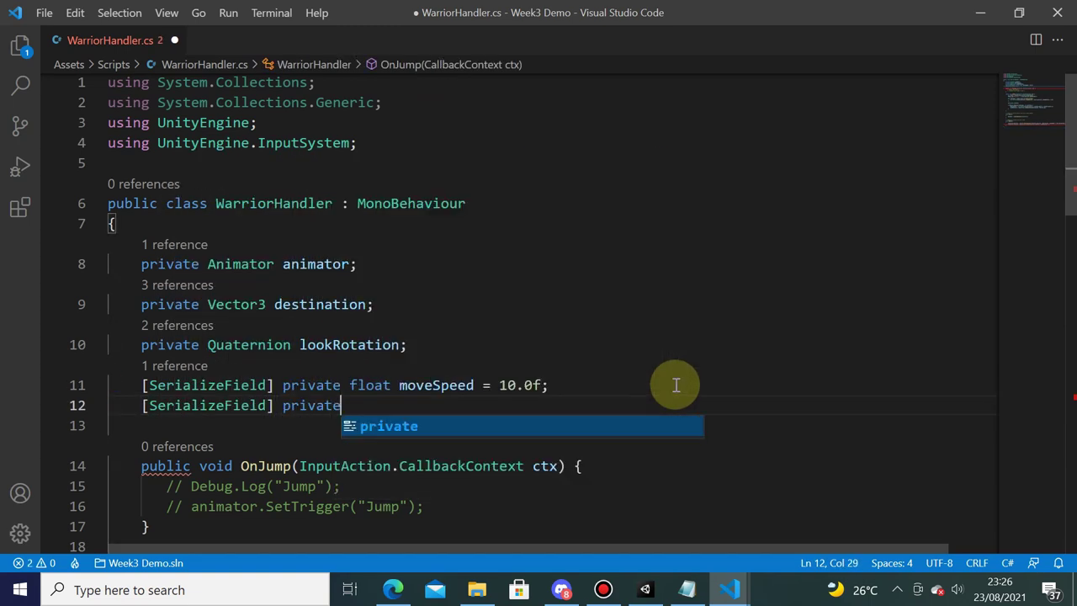
type("fl")
key("Tab")
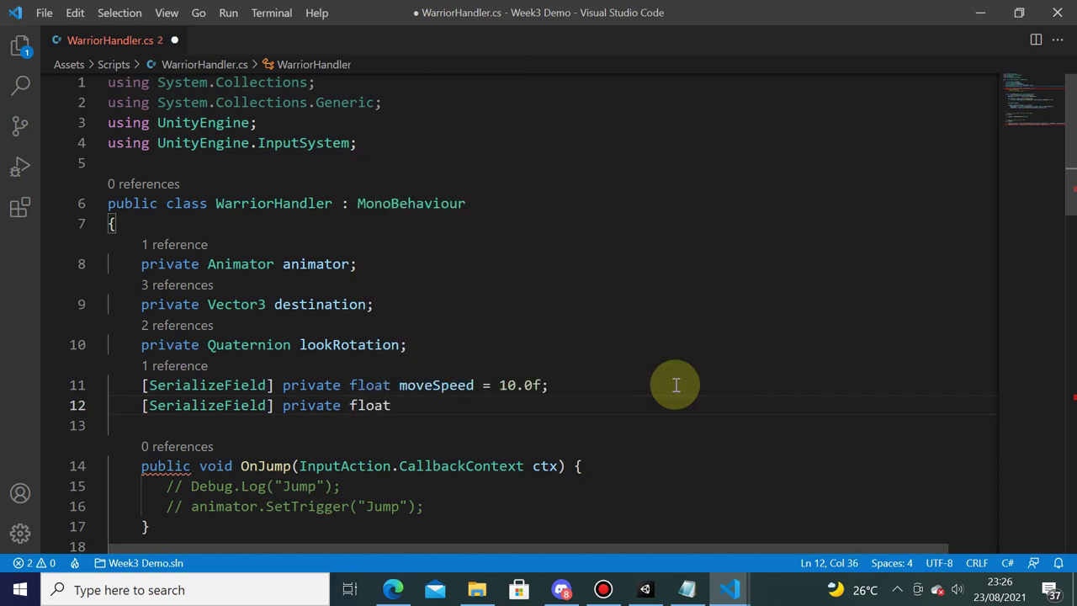
type("roatio")
key("BackSpace")
key("BackSpace")
key("BackSpace")
key("BackSpace")
type("t")
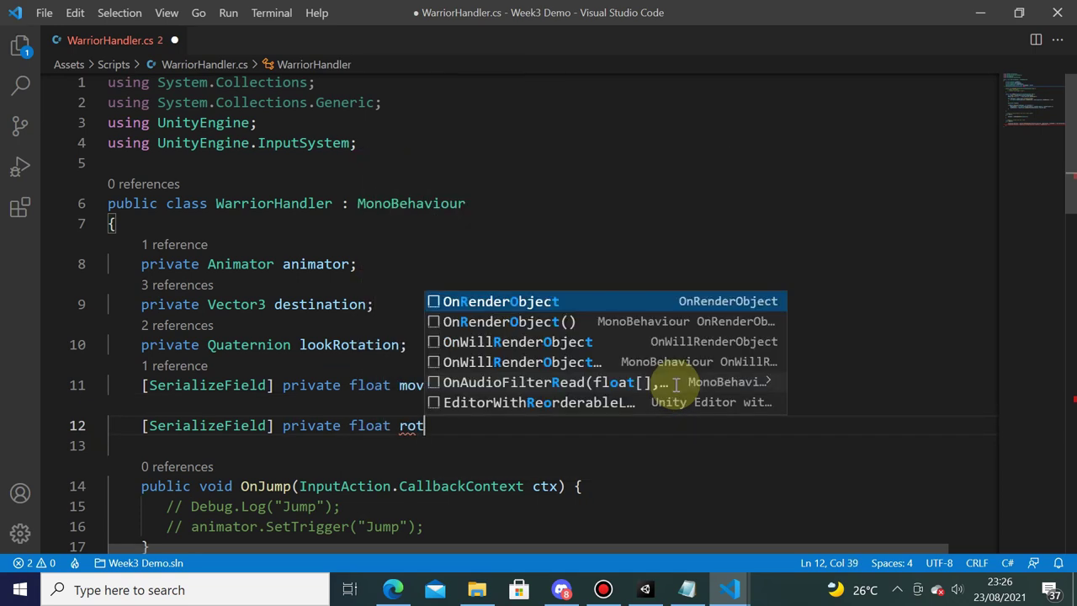
type("ationSpeed = ")
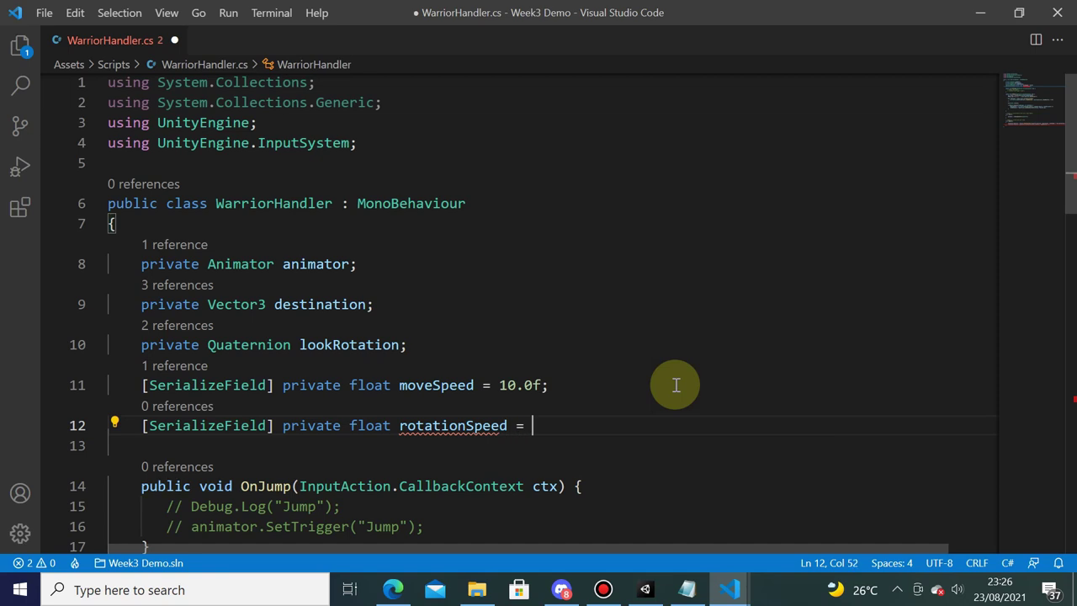
type("5.0f;")
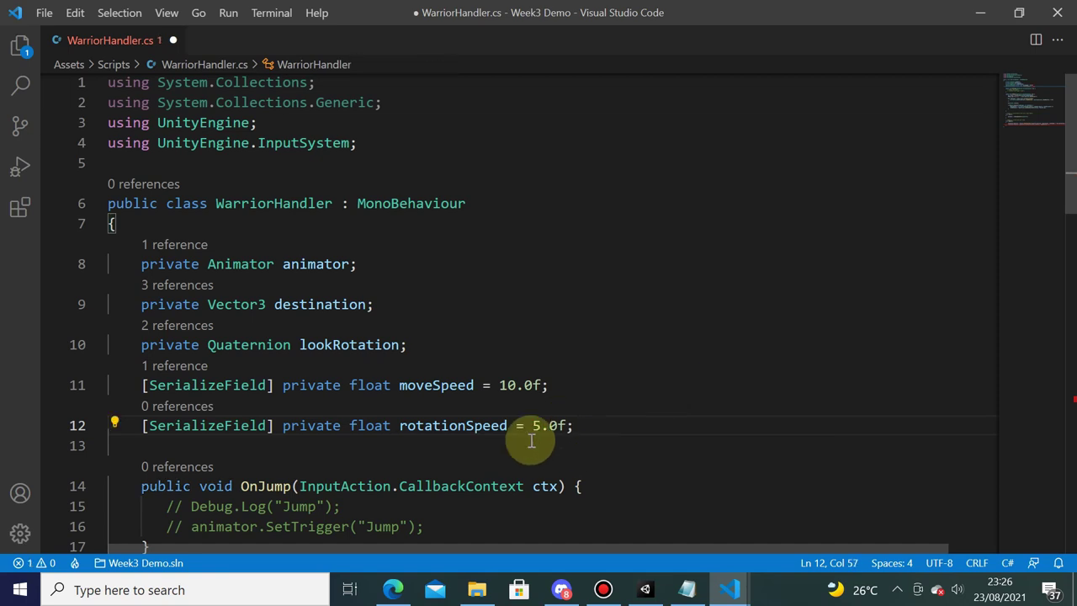
- Save WarriorHandler.cs with the new rotationSpeed field
scroll(649, 371, "down", 1)
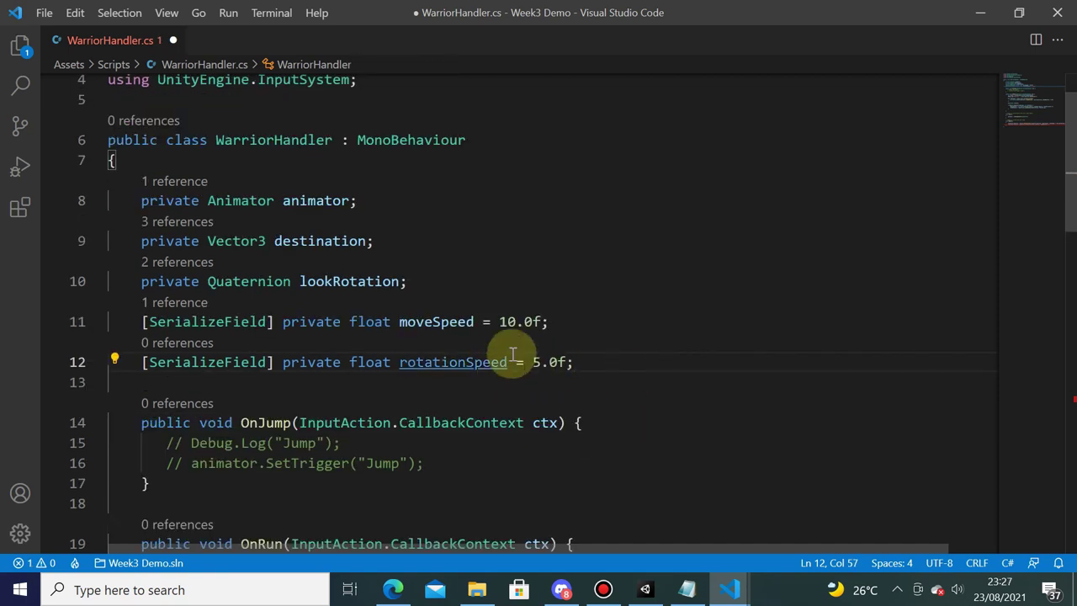
key("ctrl+s")
scroll(714, 319, "down", 3)
scroll(737, 377, "down", 7)
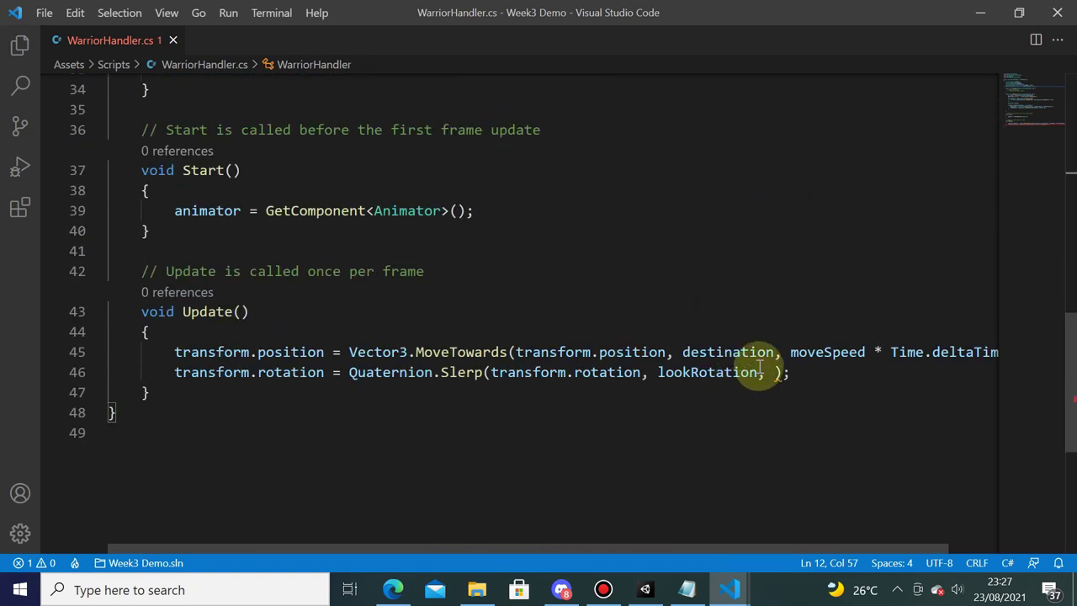
- Set Slerp's third argument to rotationSpeed * Time.deltaTime, save, and switch to Unity
left_click(771, 372)
type("ro ")
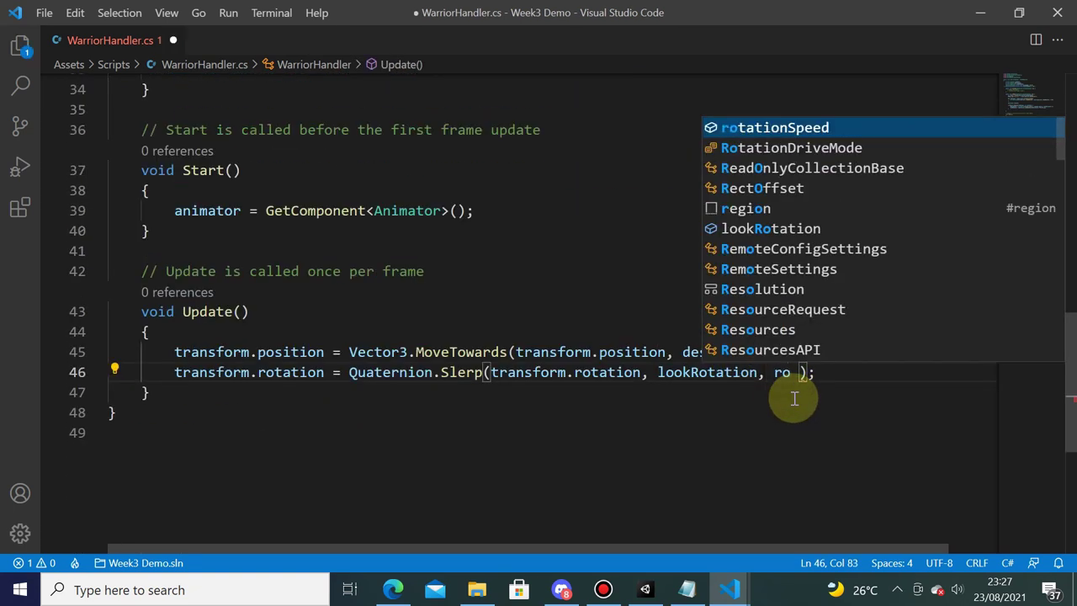
type("t")
key("Tab")
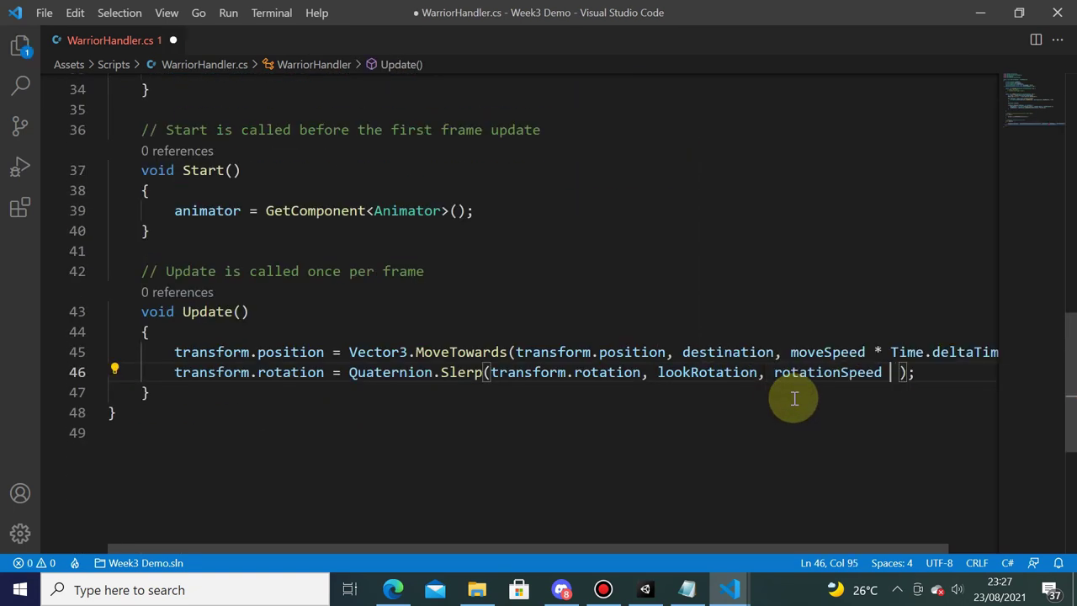
type("Time.")
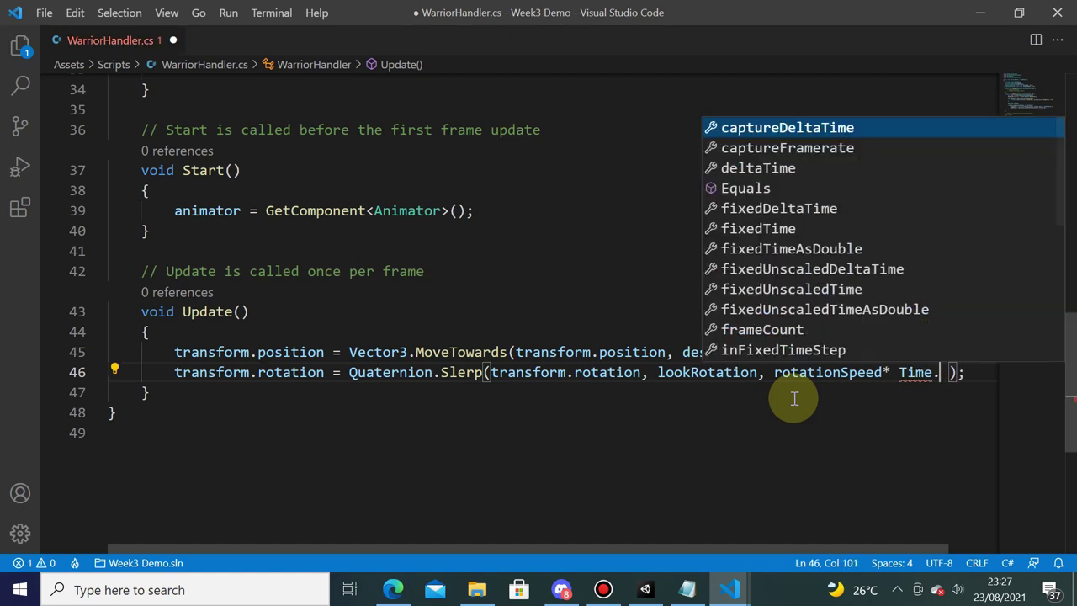
type("del")
key("Tab")
key("Right")
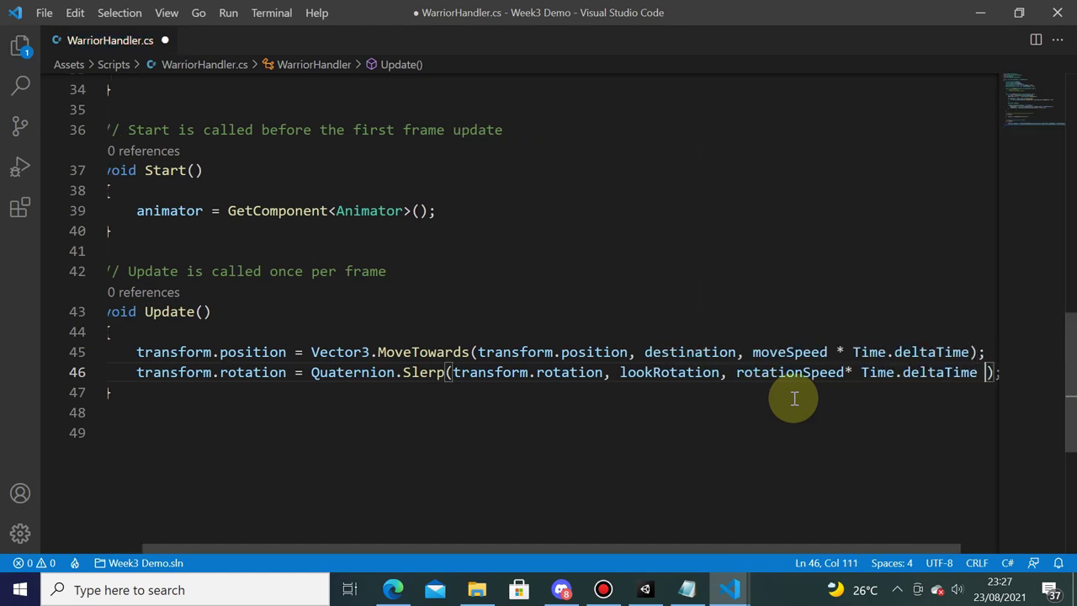
key("ctrl+s")
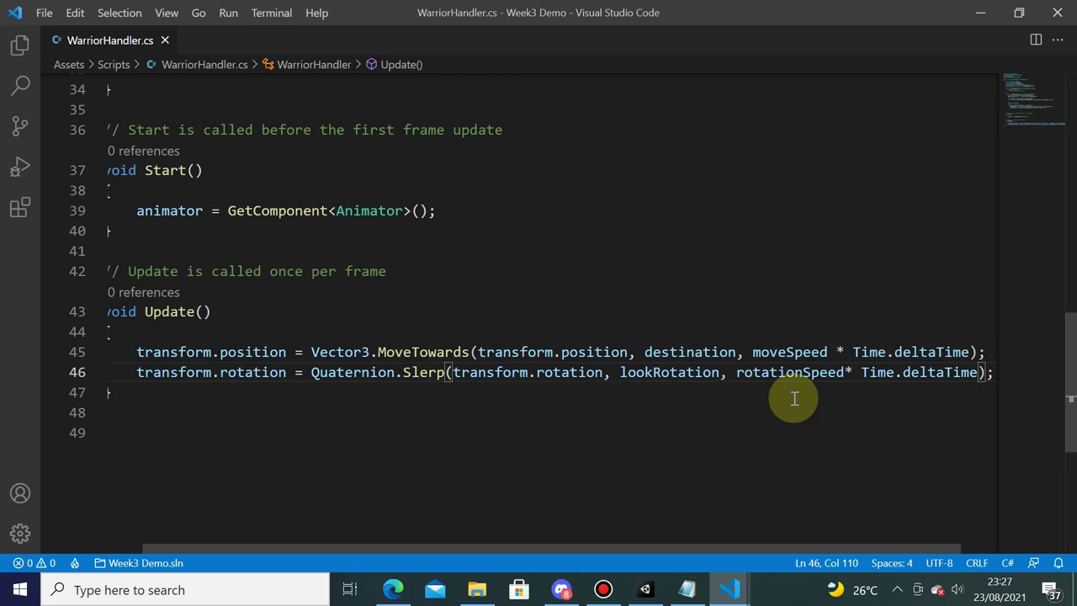
left_click(645, 589)
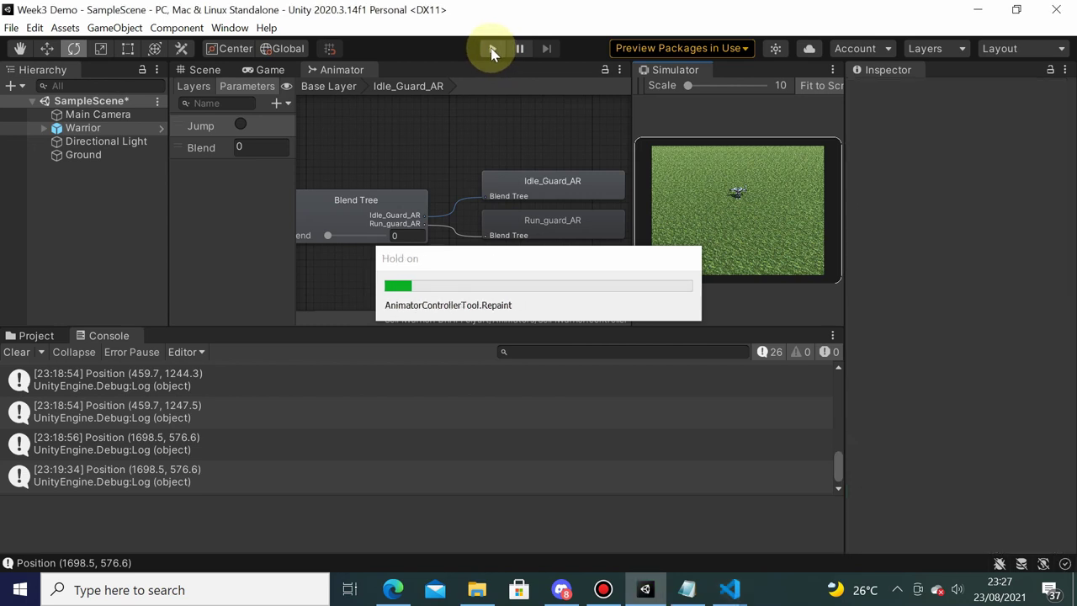
- Enter Play mode and maximize the Simulator view
left_click(492, 51)
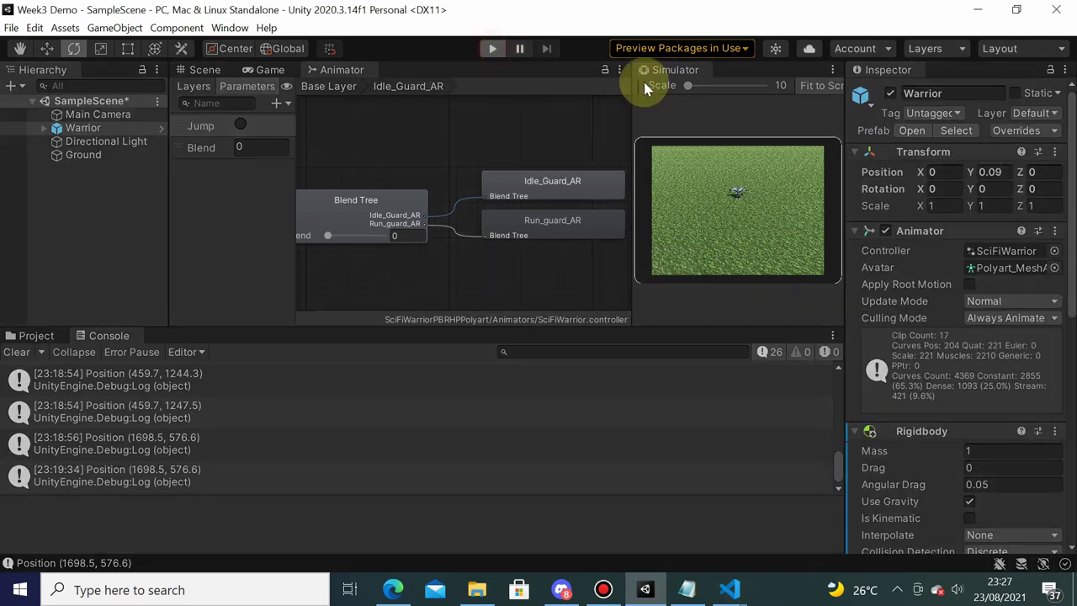
left_click(832, 71)
left_click(858, 106)
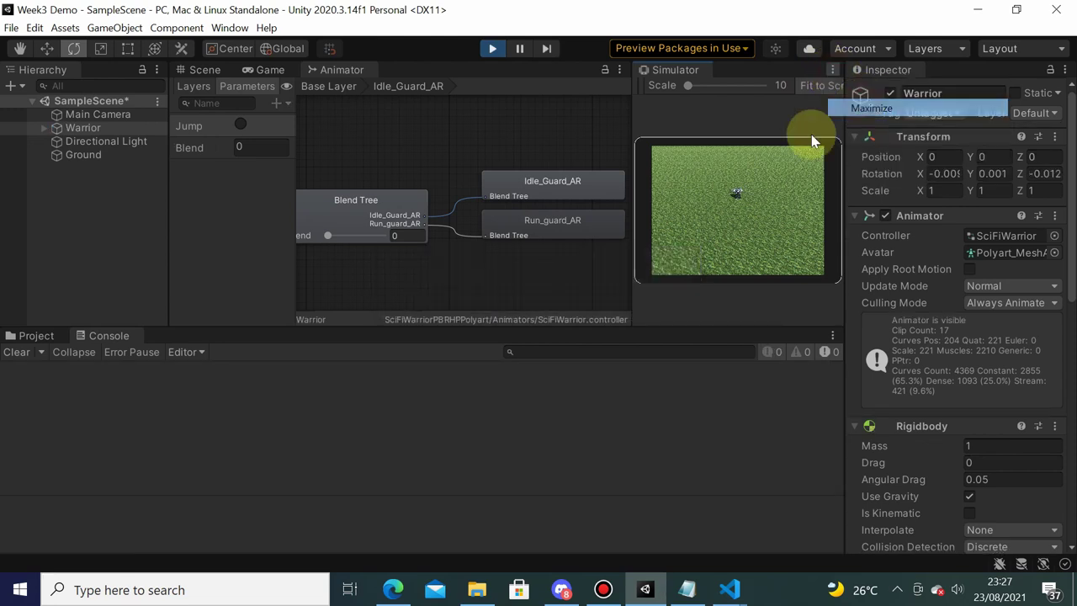
- Tap about twenty grass spots to test the warrior's walking and turning, then stop Play mode
left_click(711, 454)
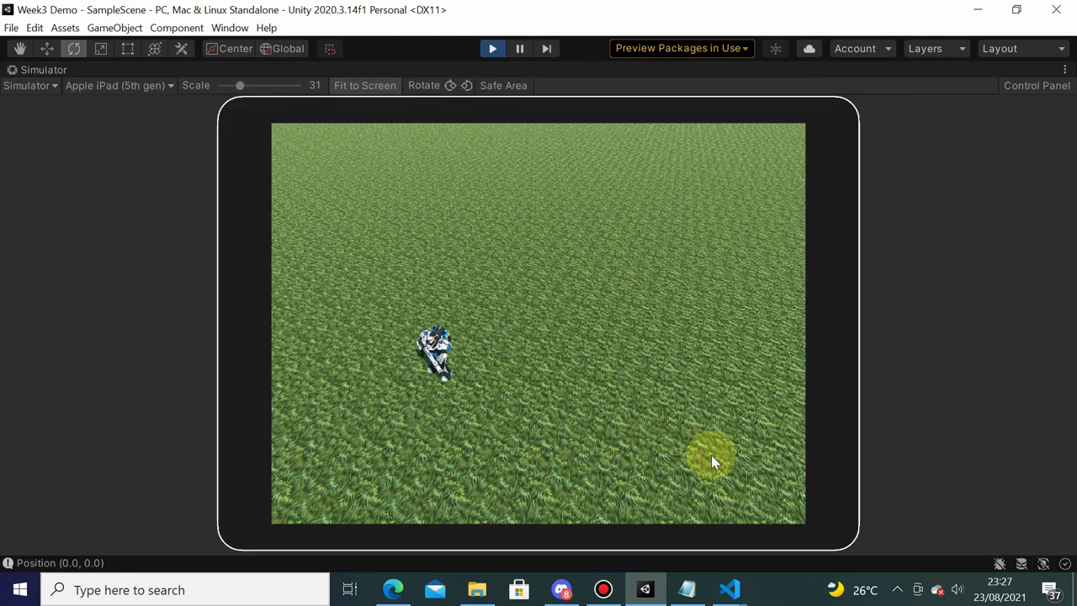
left_click(553, 219)
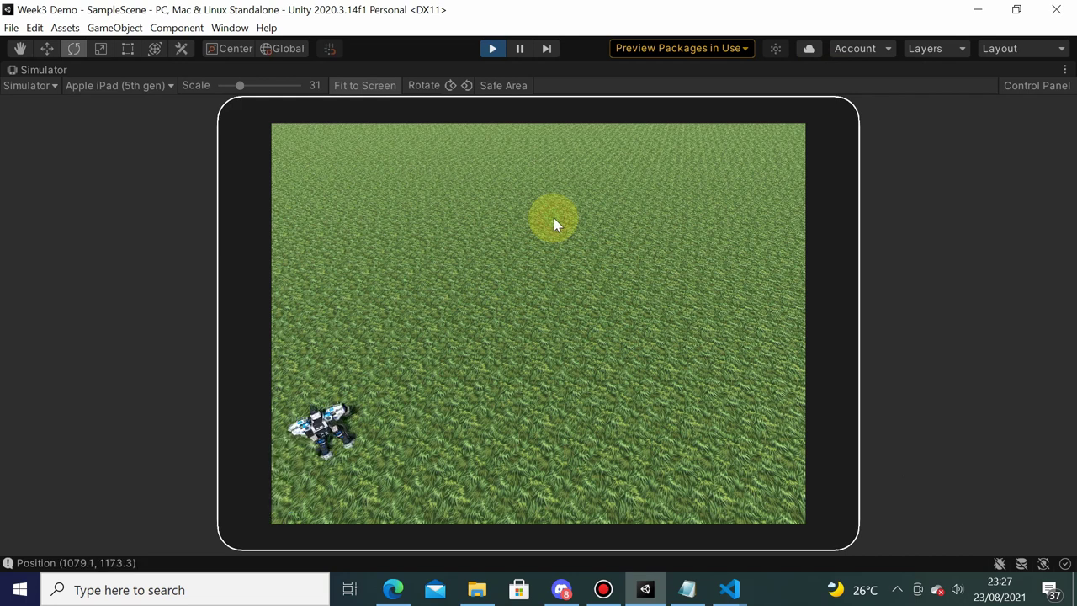
left_click(740, 252)
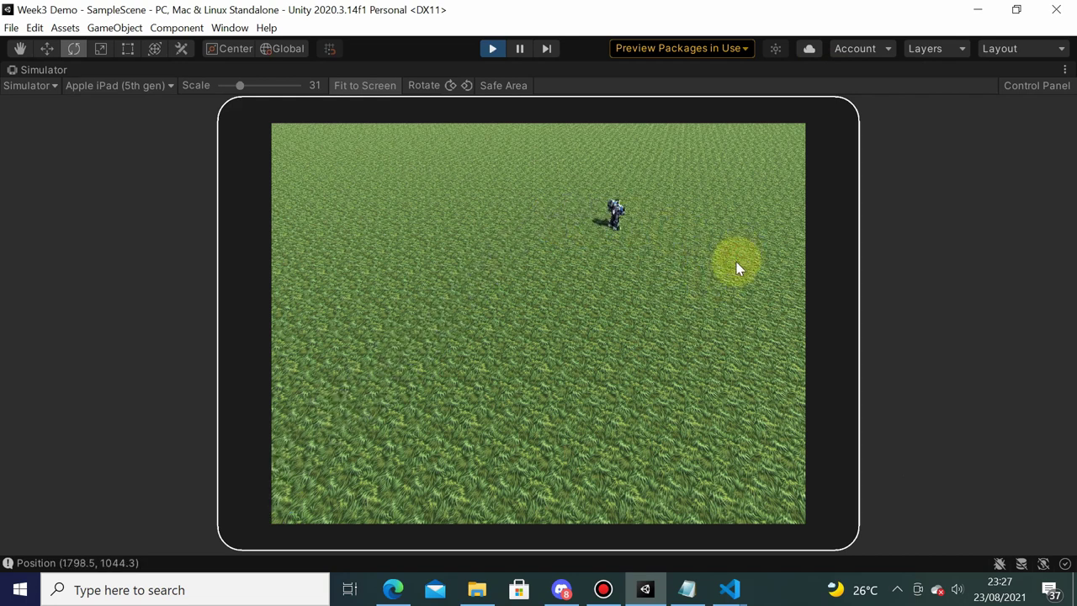
left_click(439, 413)
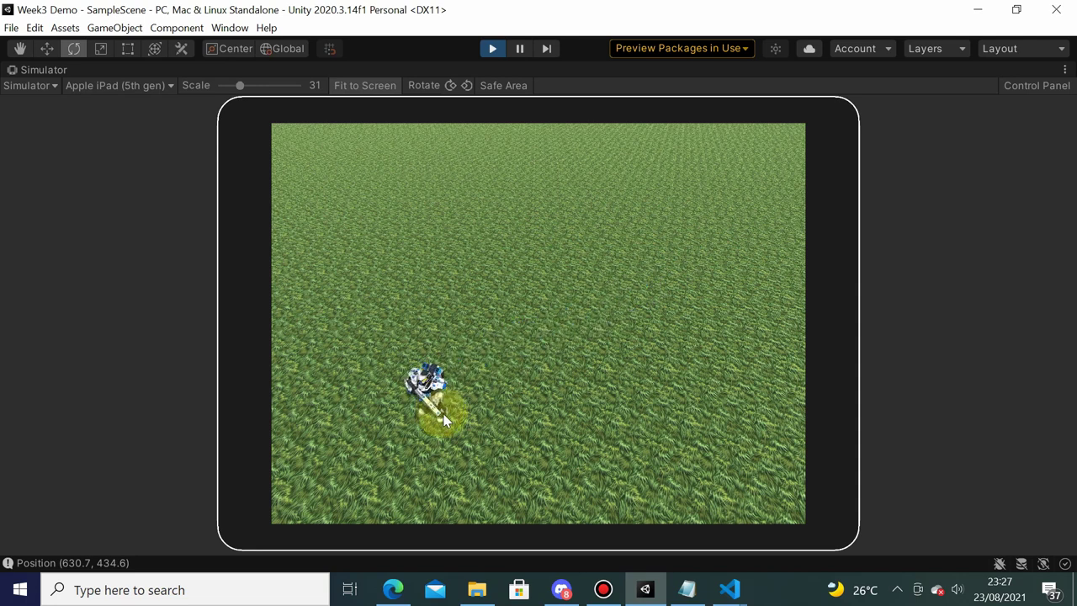
left_click(336, 167)
left_click(642, 410)
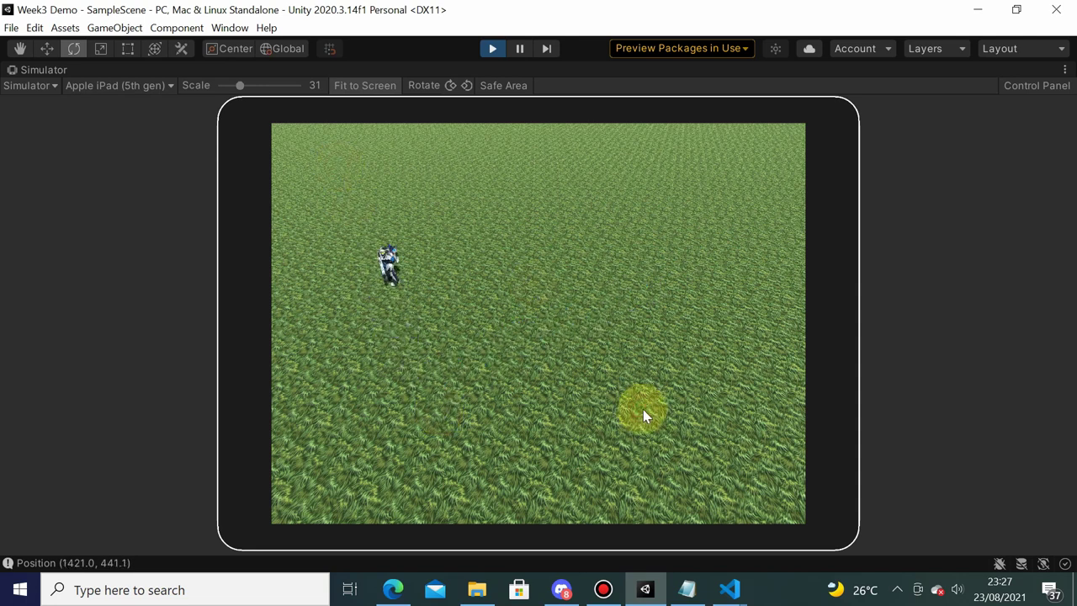
left_click(450, 400)
left_click(410, 355)
left_click(525, 188)
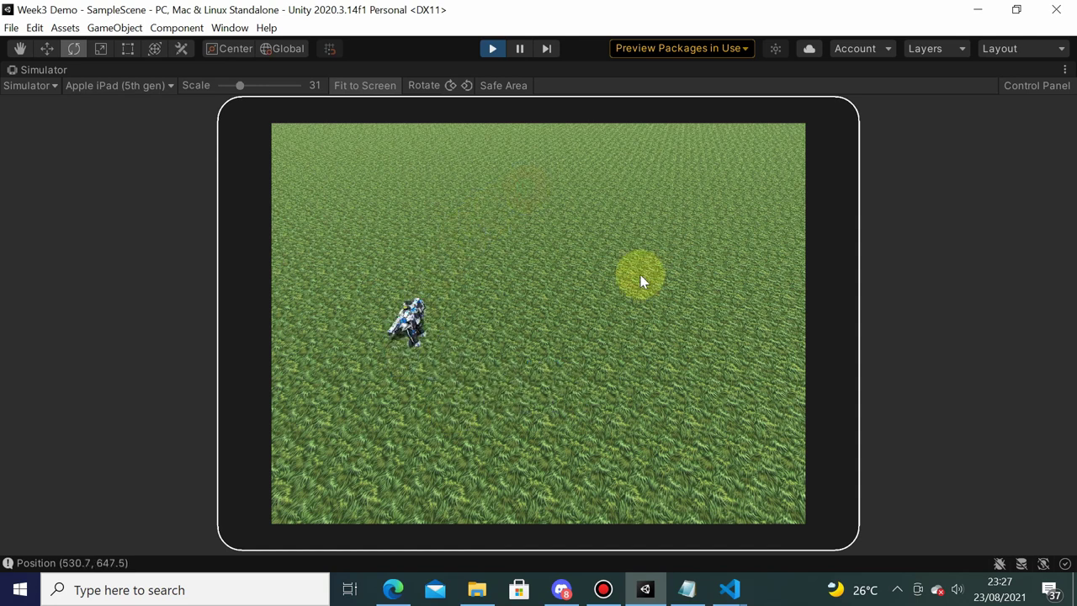
left_click(594, 445)
left_click(354, 426)
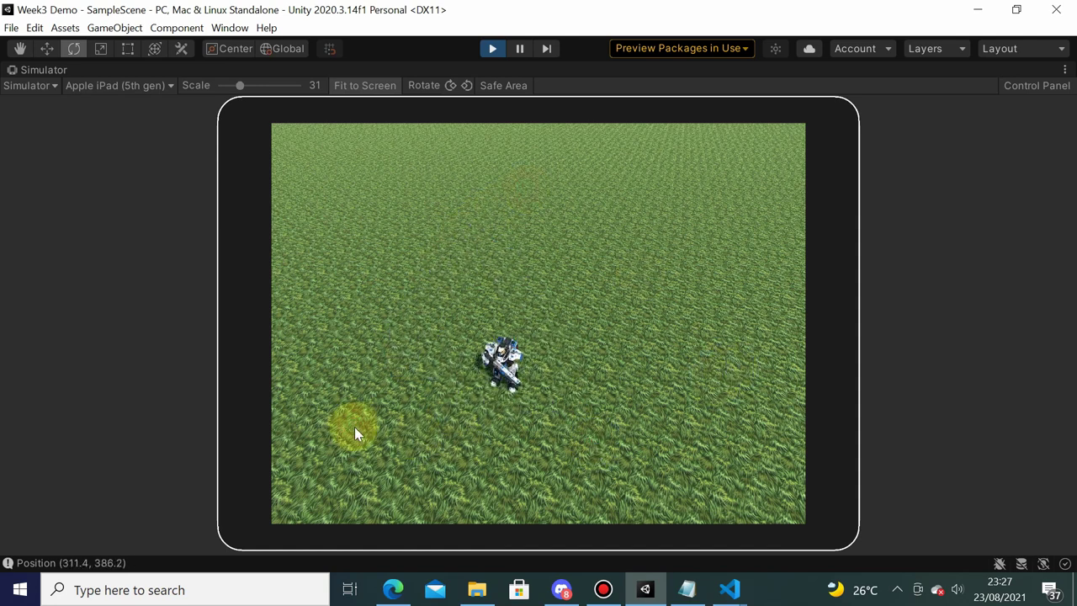
left_click(757, 156)
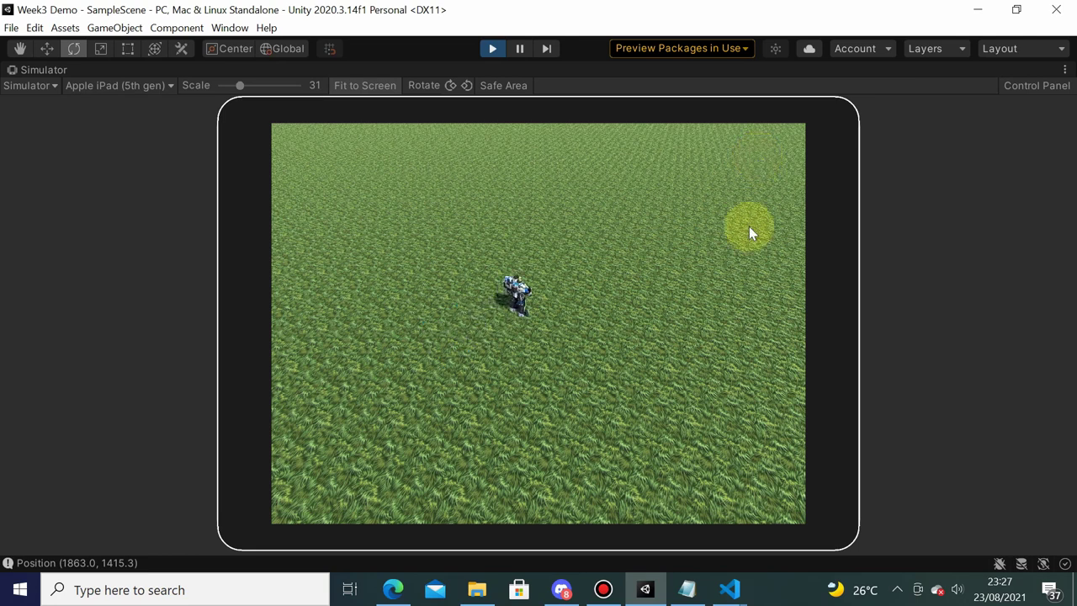
left_click(716, 452)
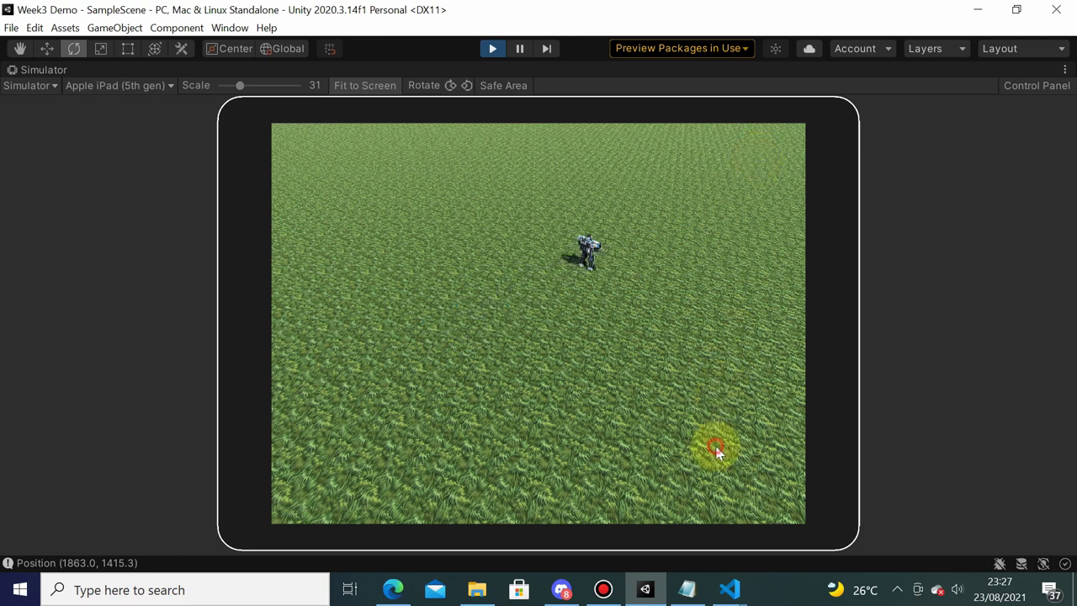
left_click(424, 227)
left_click(415, 404)
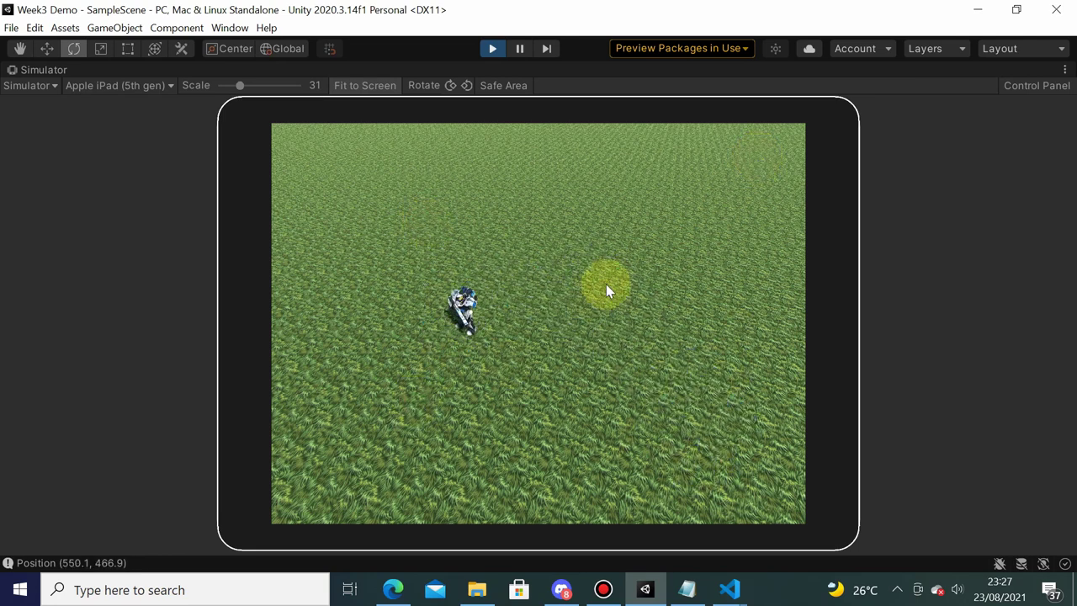
left_click(672, 270)
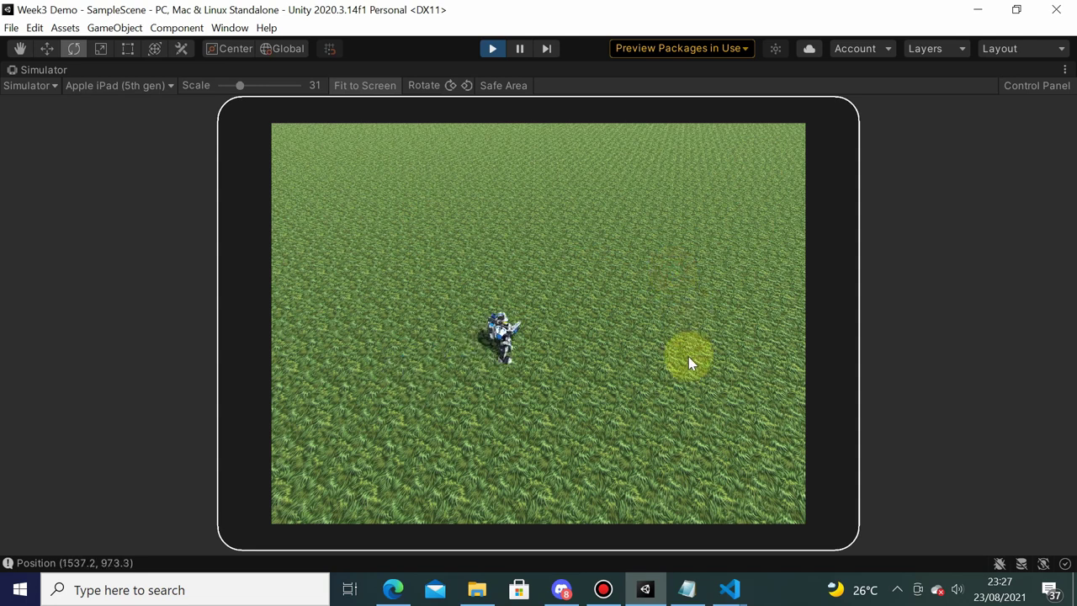
left_click(673, 413)
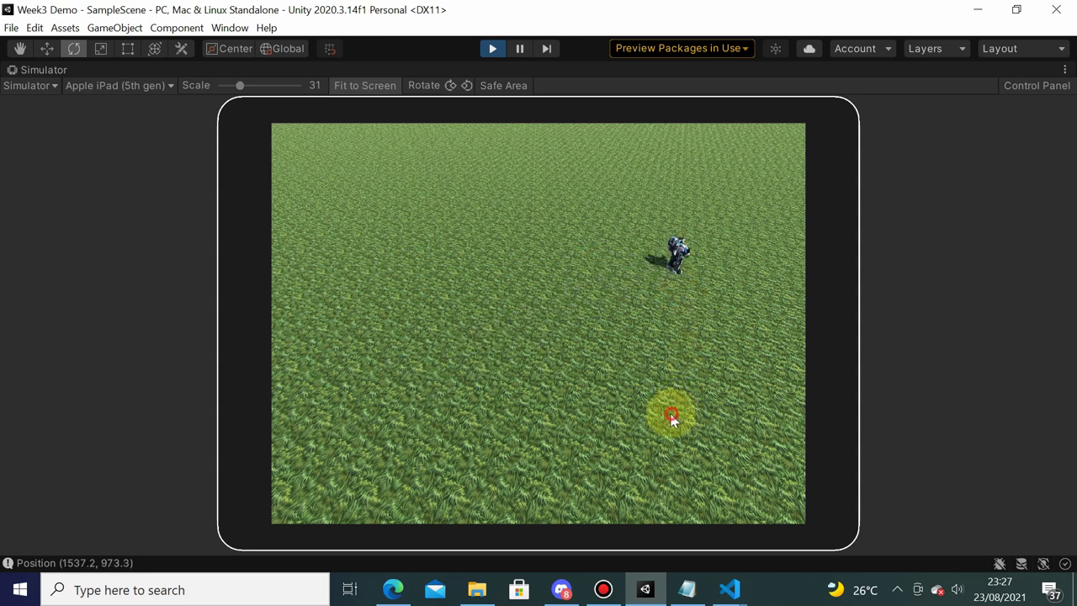
left_click(393, 222)
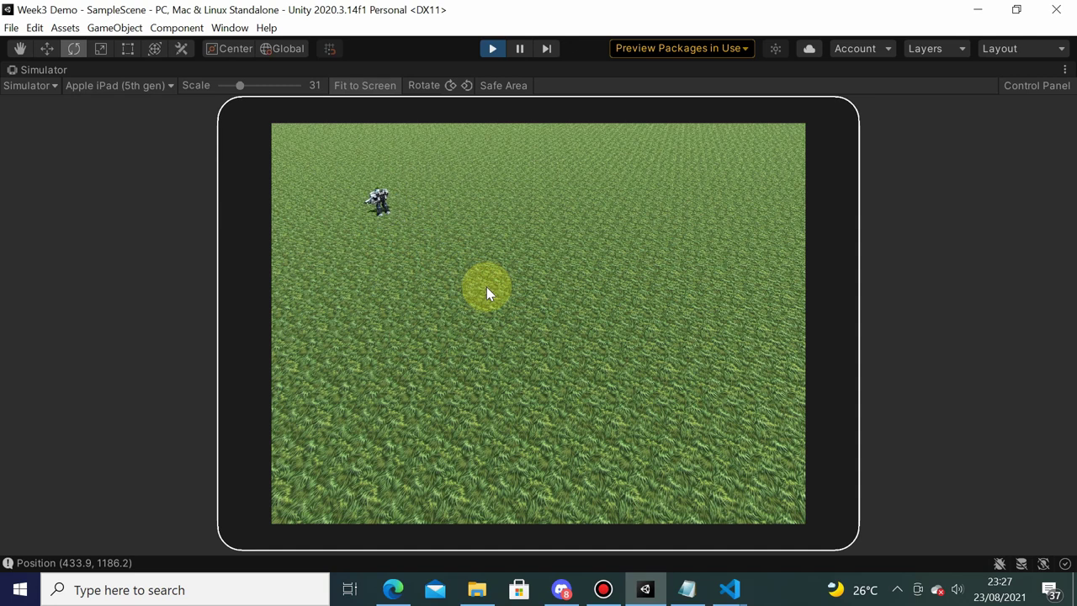
left_click(464, 317)
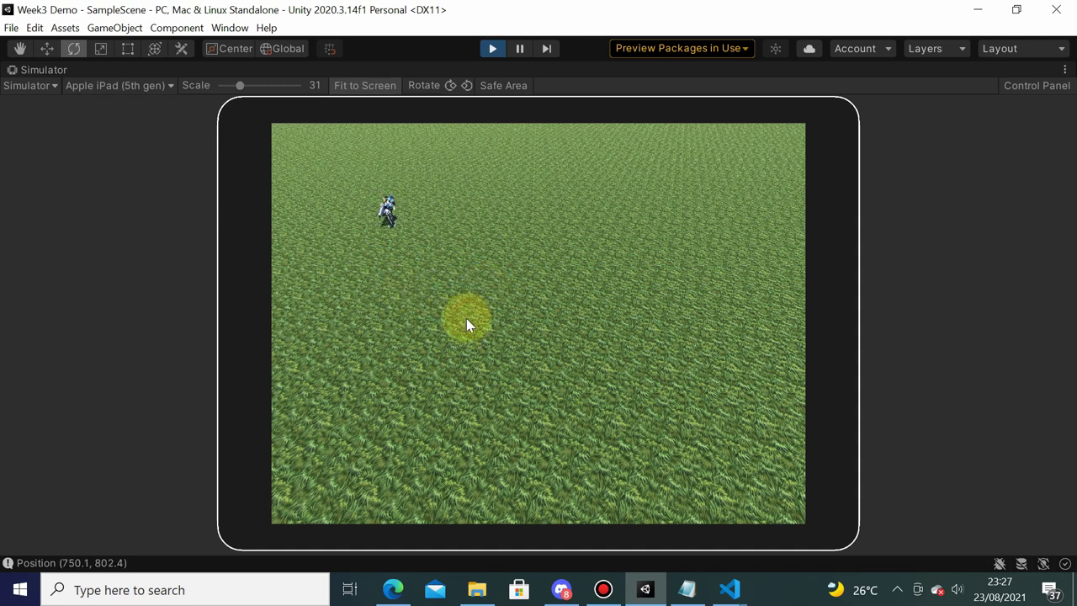
left_click(615, 442)
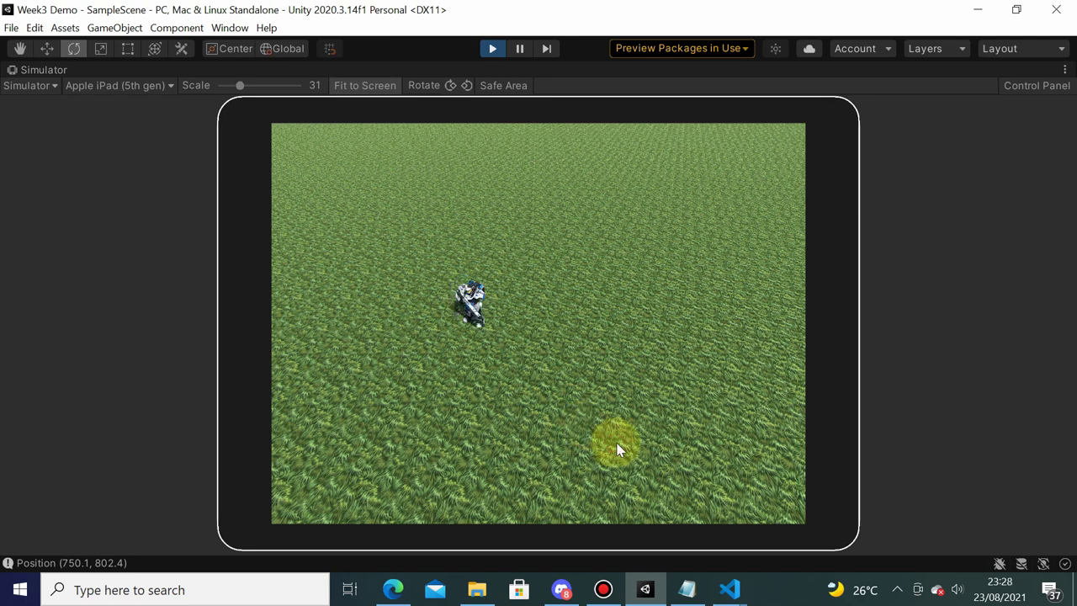
left_click(495, 50)
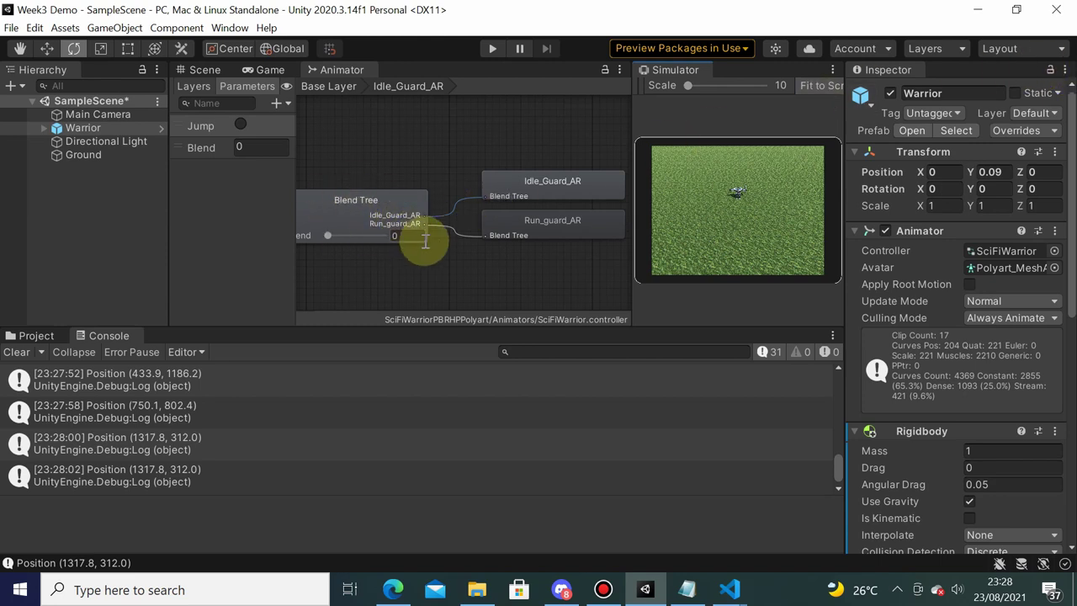
- Preview the Blend Tree, sweeping the blend from Idle_Guard_AR toward Run_guard_AR and back to 0
left_click(399, 202)
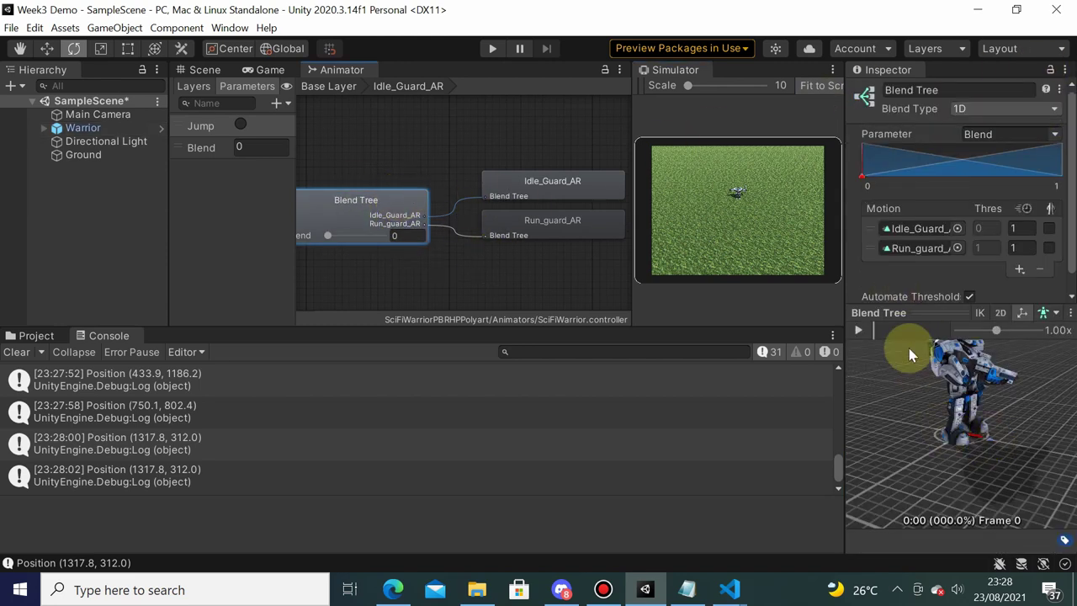
left_click(859, 330)
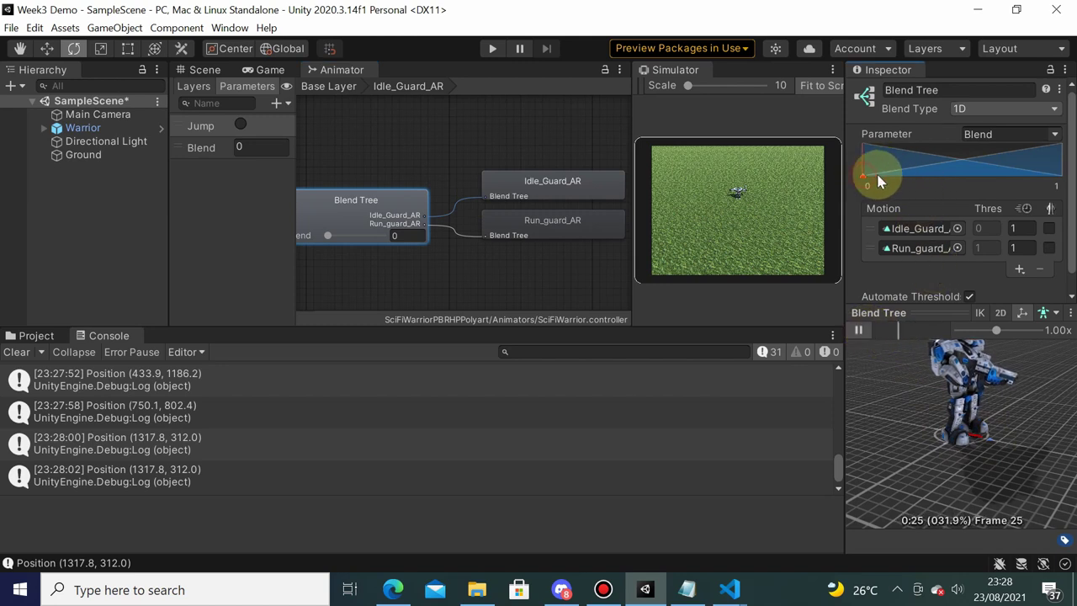
mouse_move(878, 181)
left_mouse_down()
mouse_move(955, 172)
mouse_move(915, 186)
left_mouse_up()
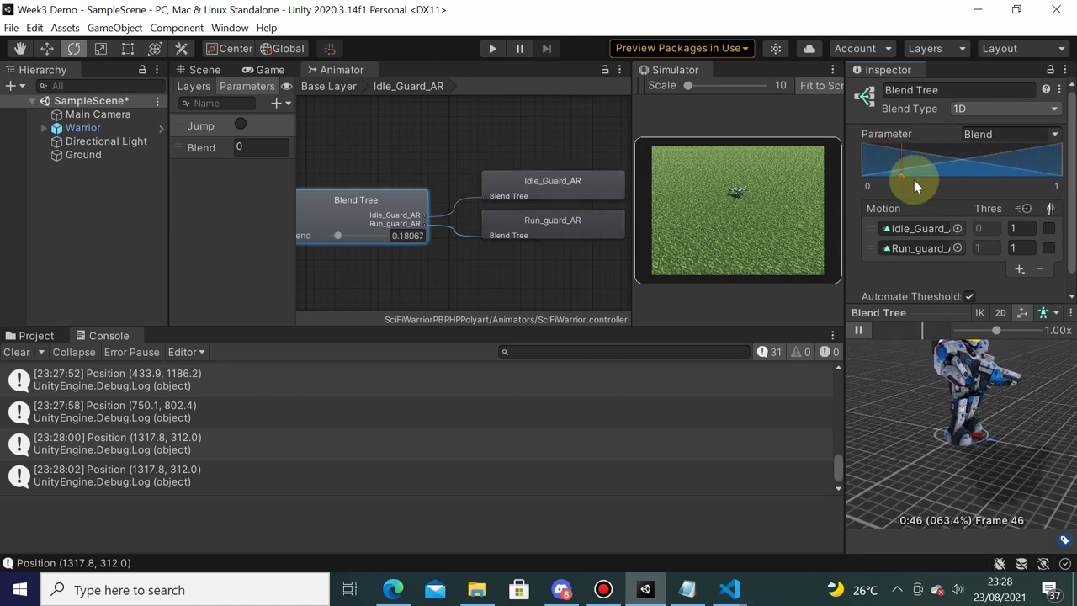
left_click_drag(915, 186, 1051, 196)
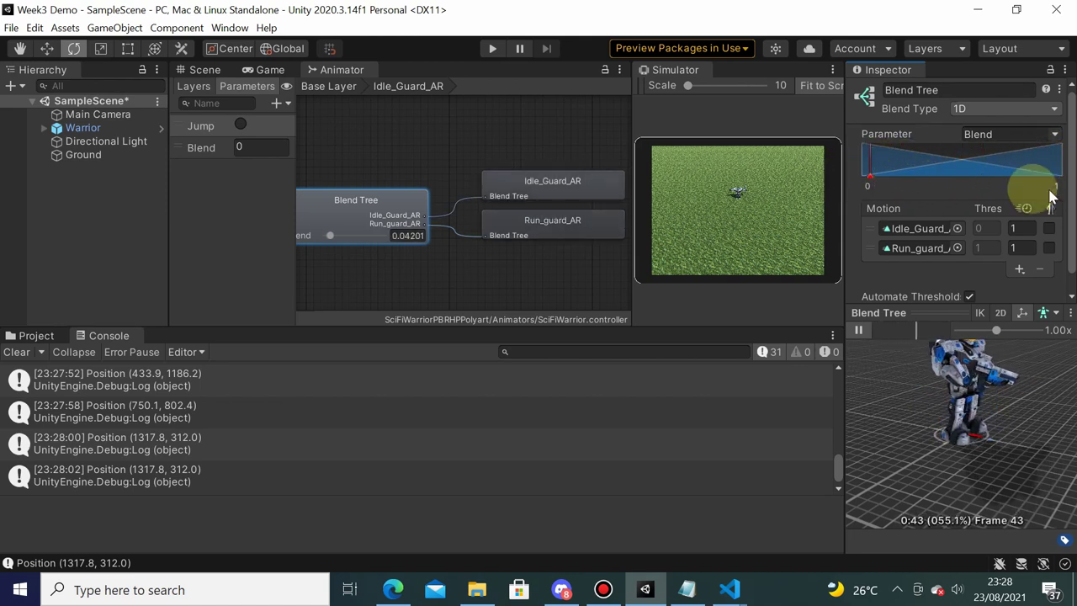
left_click_drag(925, 180, 846, 173)
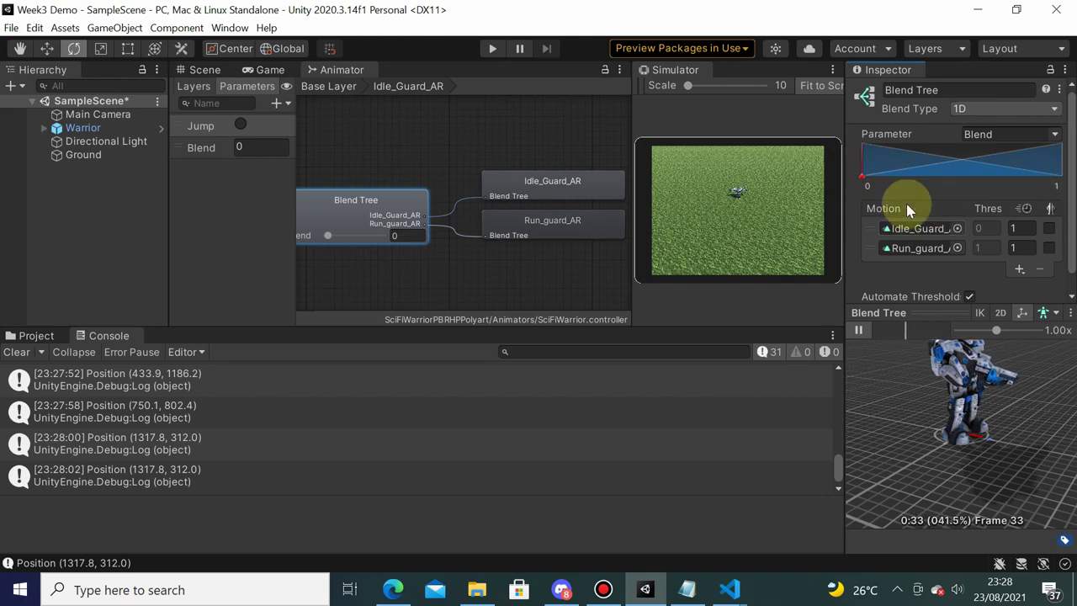
left_click(858, 331)
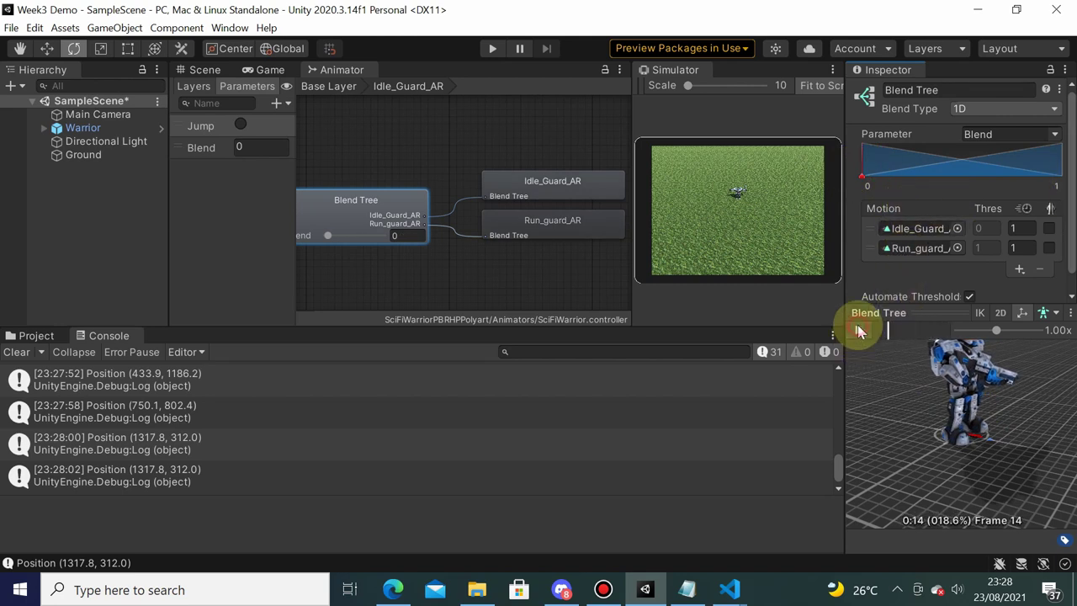
left_click(194, 148)
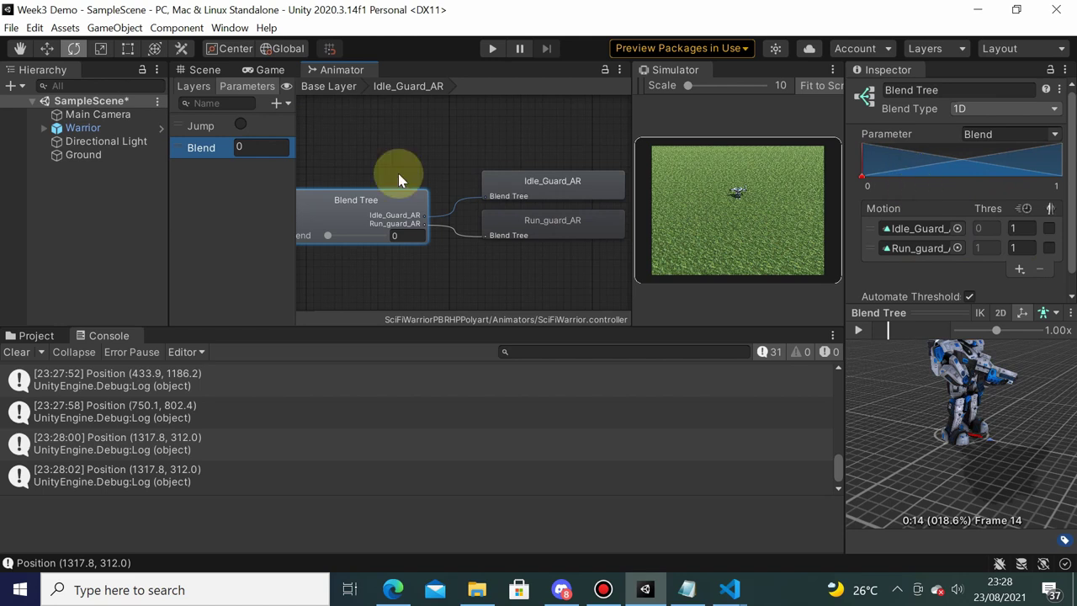
- Delete the Blend parameter from the Animator
right_click(208, 148)
left_click(232, 160)
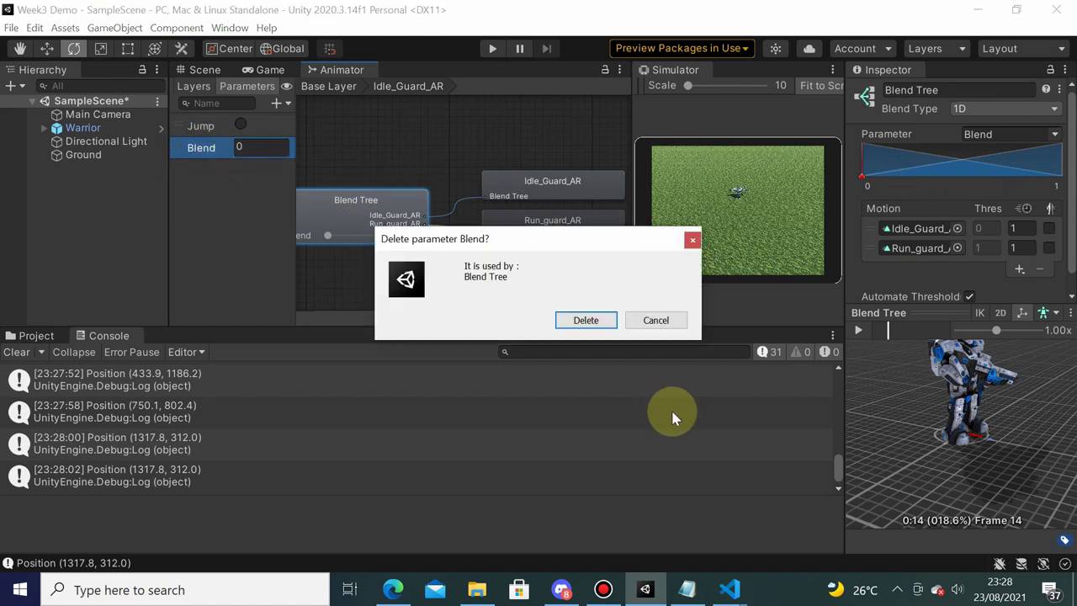
left_click(596, 320)
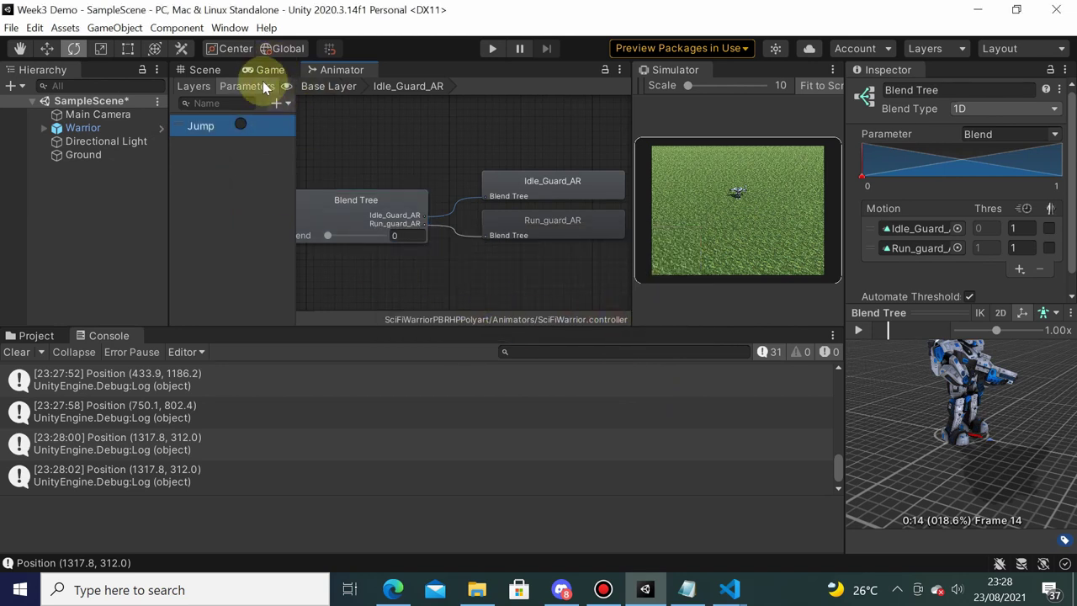
- Add a new float parameter named Motion with value 0
left_click(288, 104)
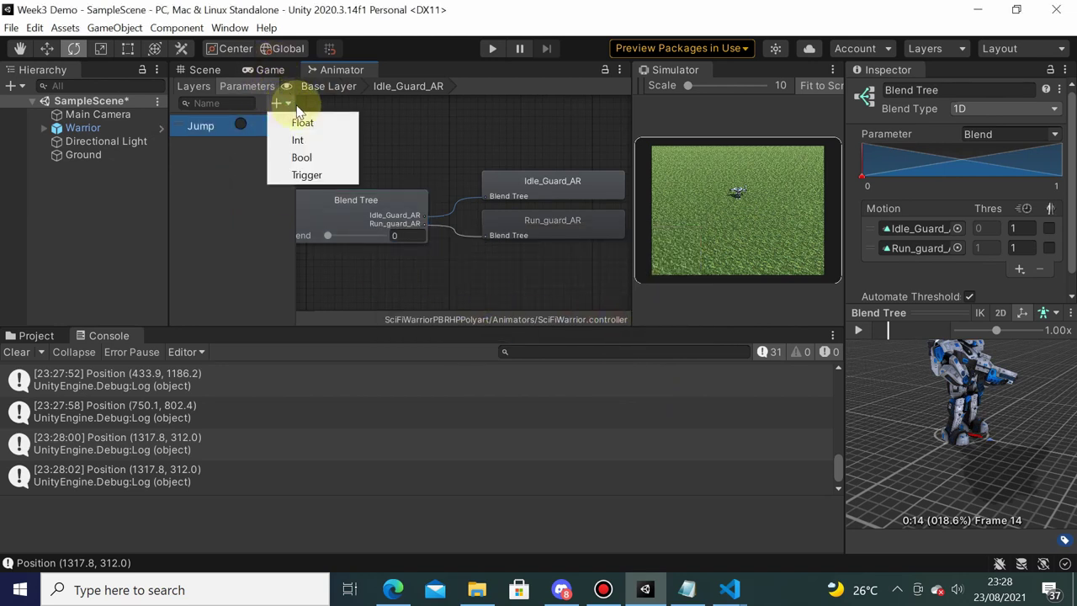
left_click(296, 124)
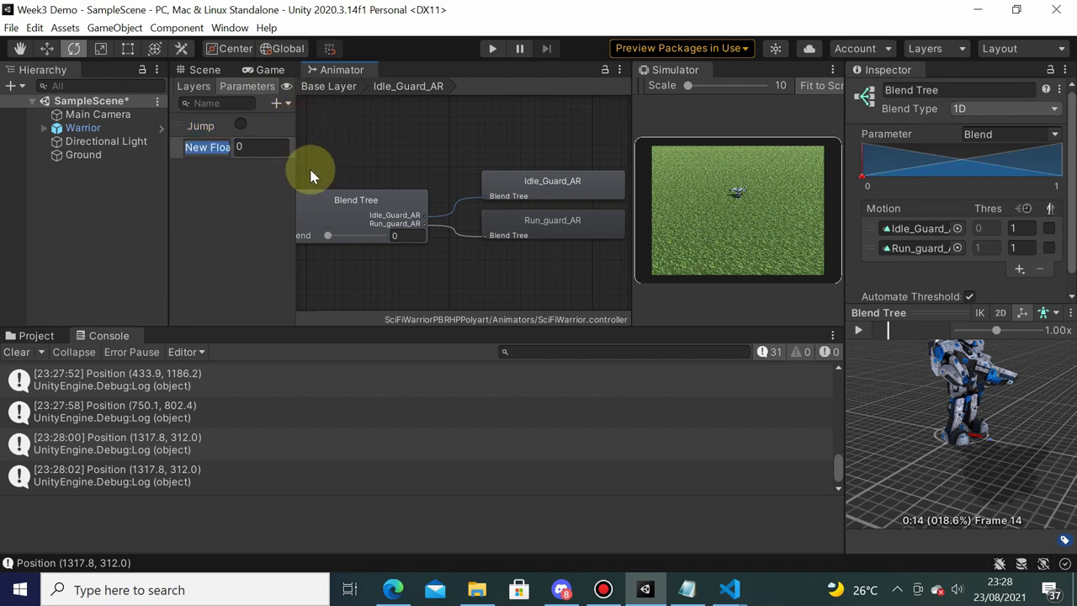
type("Mo")
type("tion")
key("Return")
left_click(243, 148)
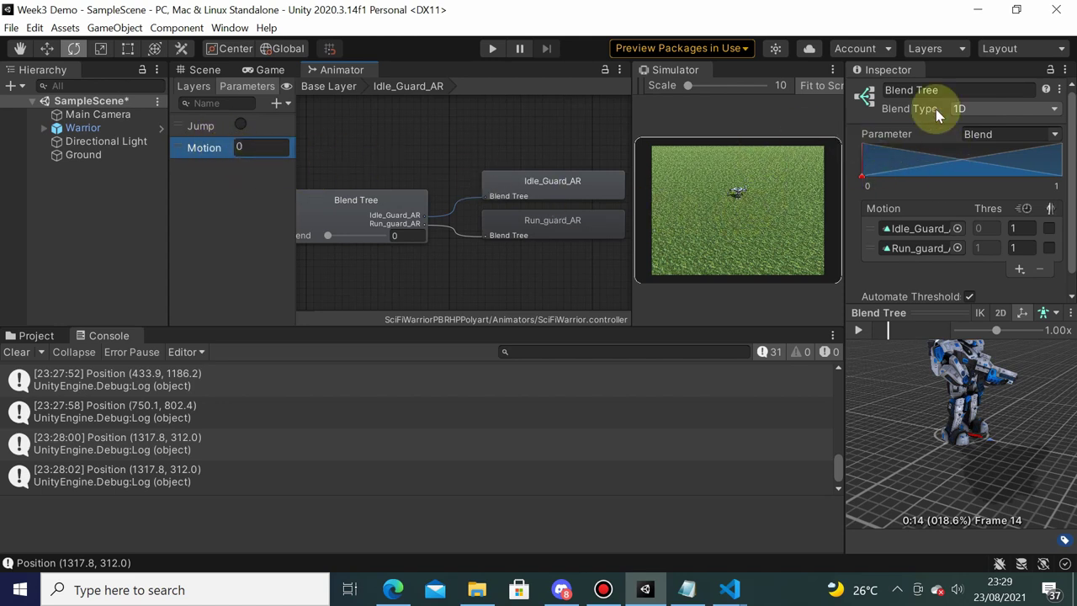
left_click(380, 202)
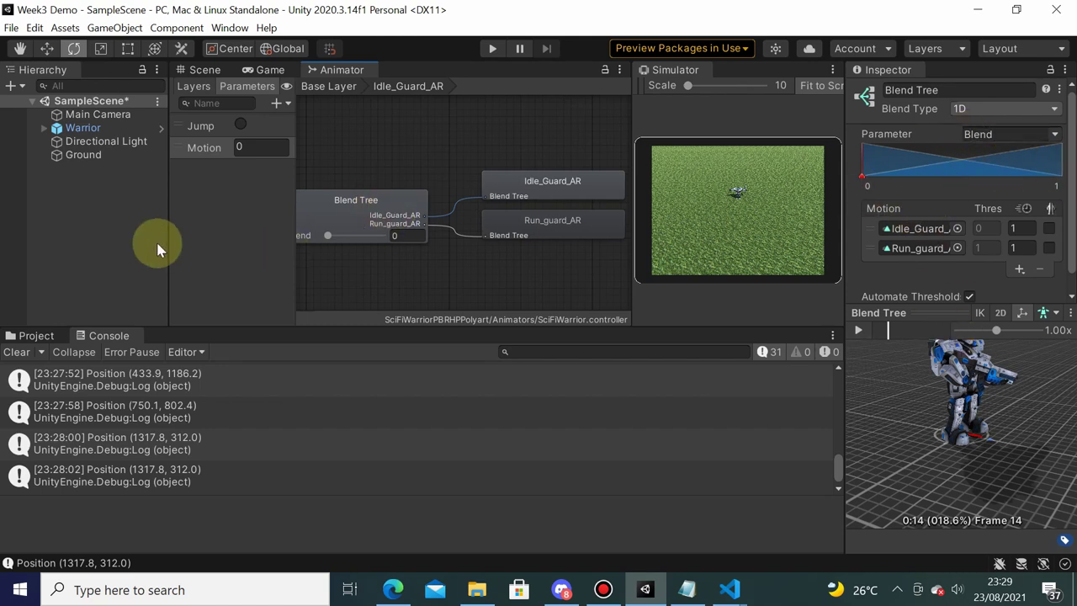
- Set the Blend Tree's Parameter from Blend to Motion
left_click(354, 212)
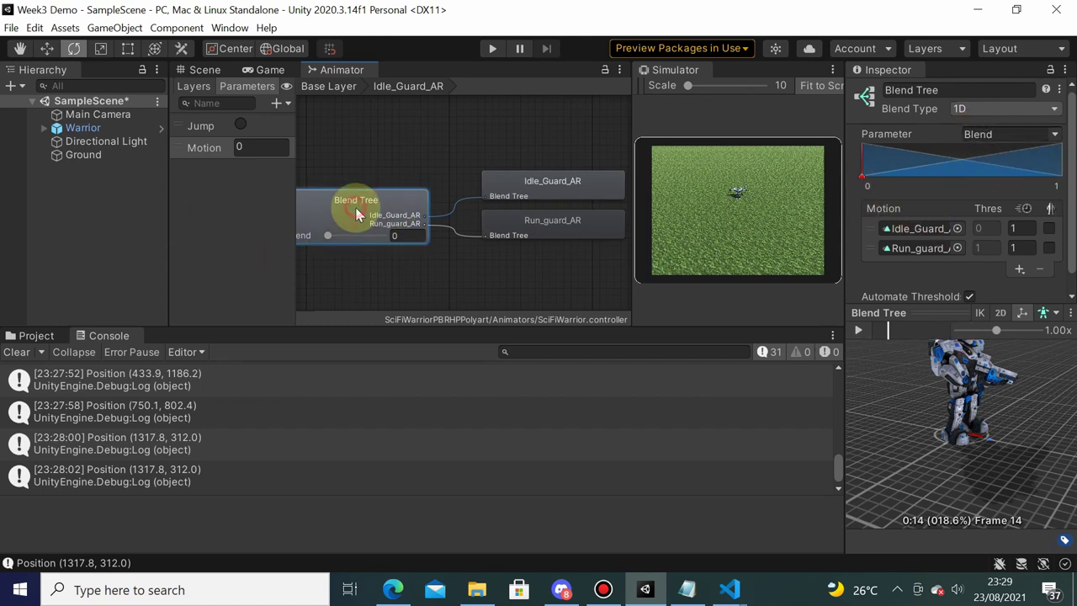
left_click(1055, 134)
left_click(1023, 152)
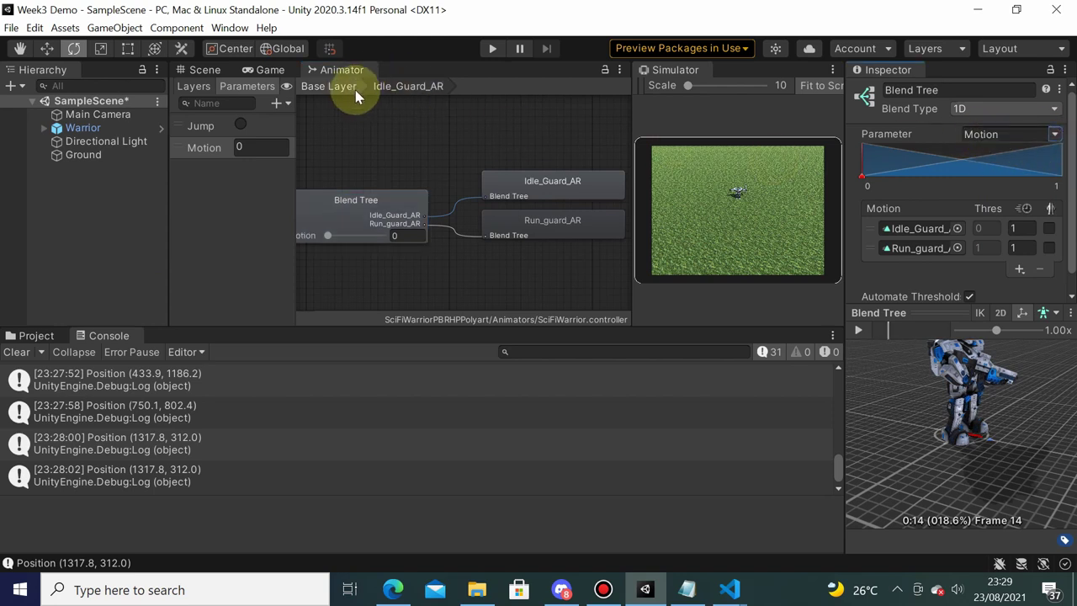
middle_click_drag(436, 132, 477, 126)
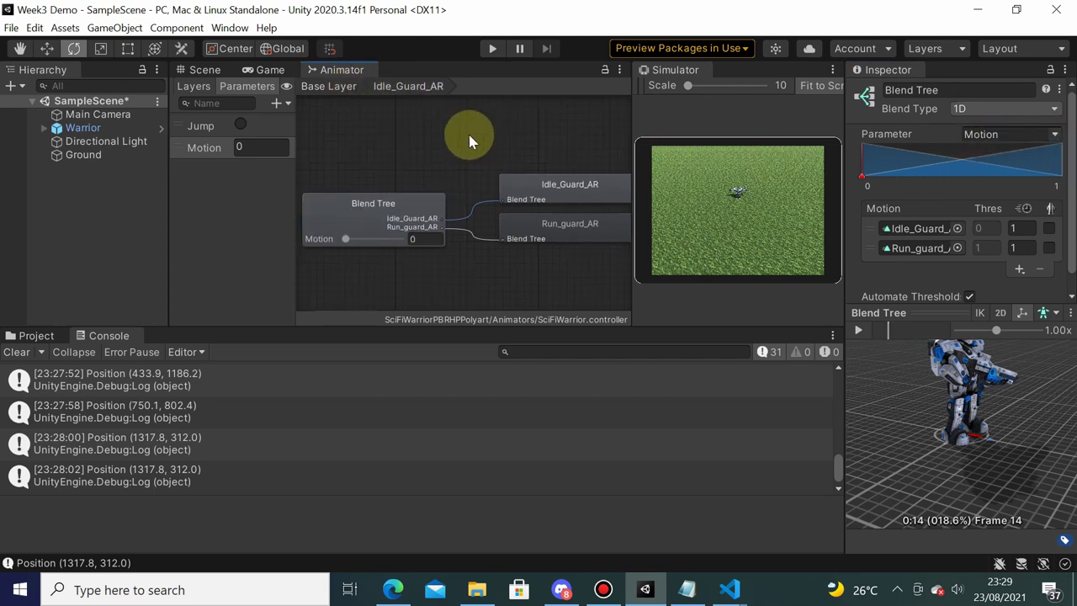
- Go back to the Base Layer and re-enter Idle_Guard_AR to verify the Motion-driven Blend Tree
left_click(328, 87)
middle_click_drag(493, 149, 481, 123)
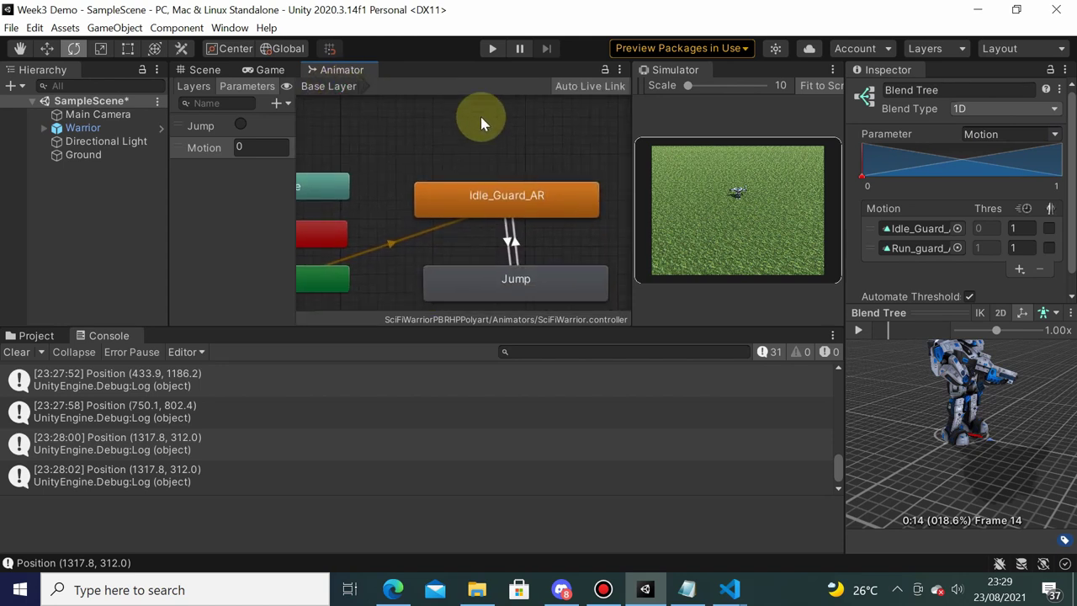
double_click(567, 209)
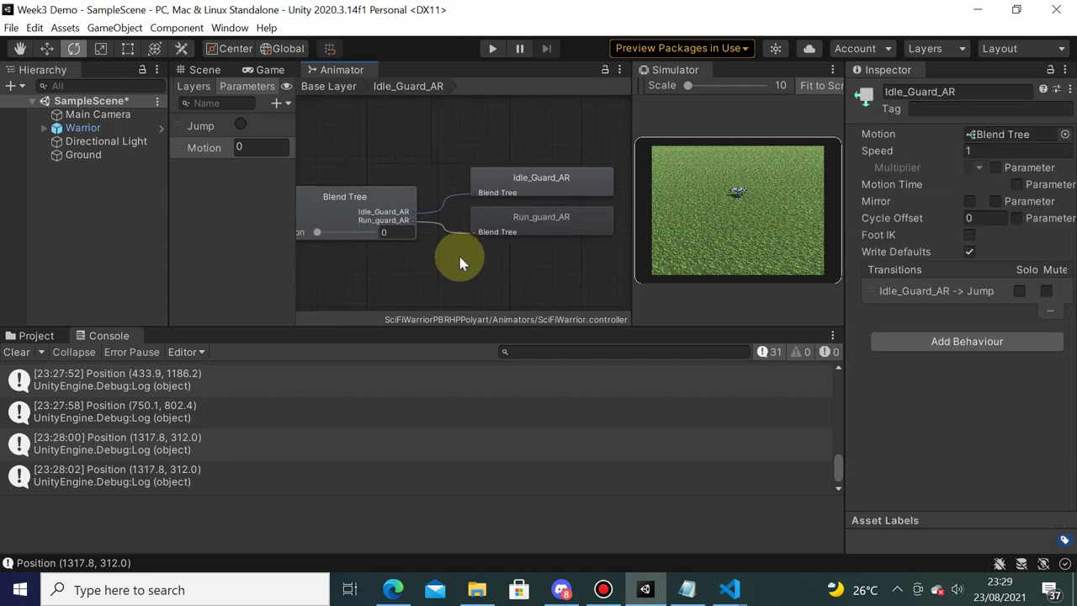
left_click(399, 201)
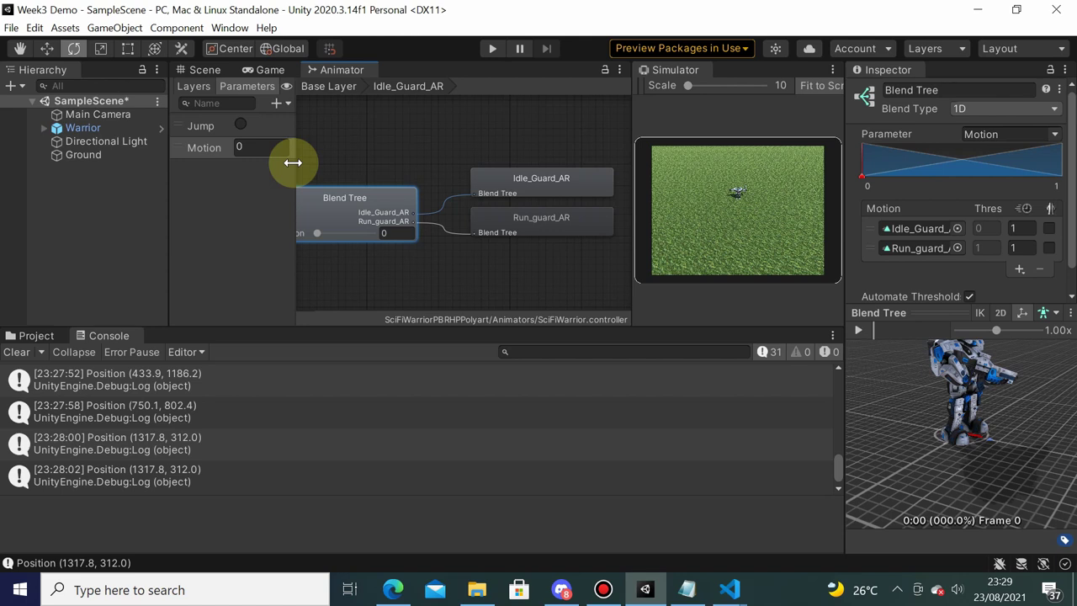
left_click(729, 589)
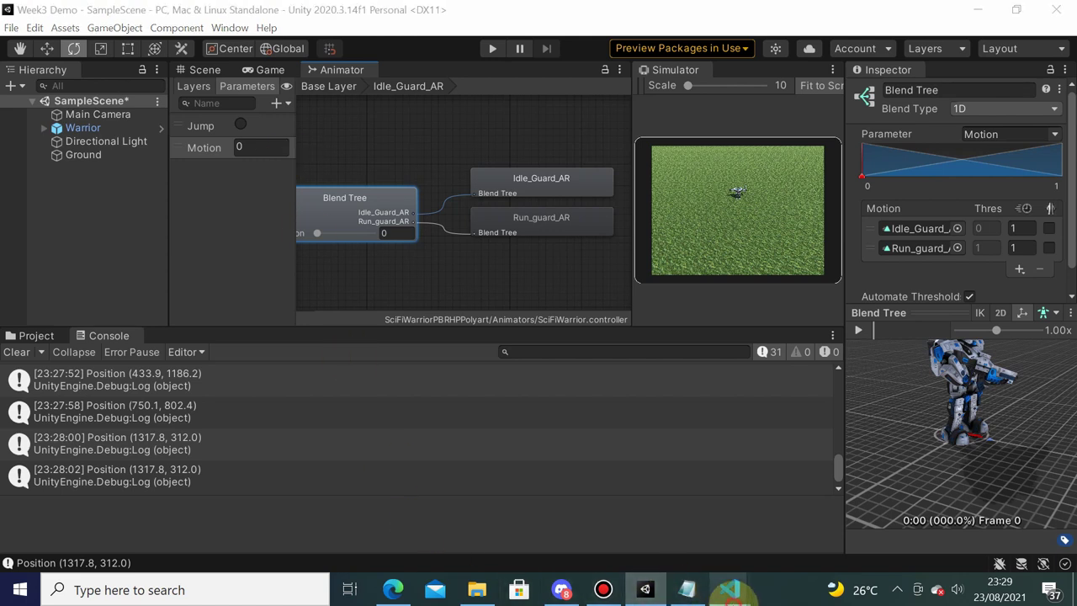
- In WarriorHandler.cs, check where deltaTime is referenced, then close the peek
left_click(870, 523)
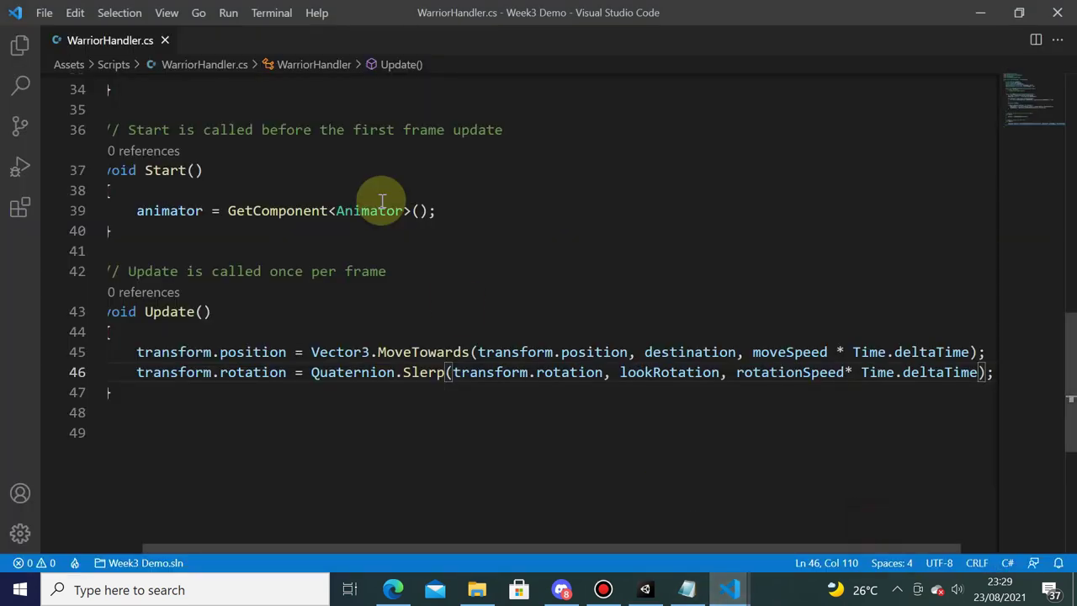
mouse_move(383, 207)
key("shift+F12")
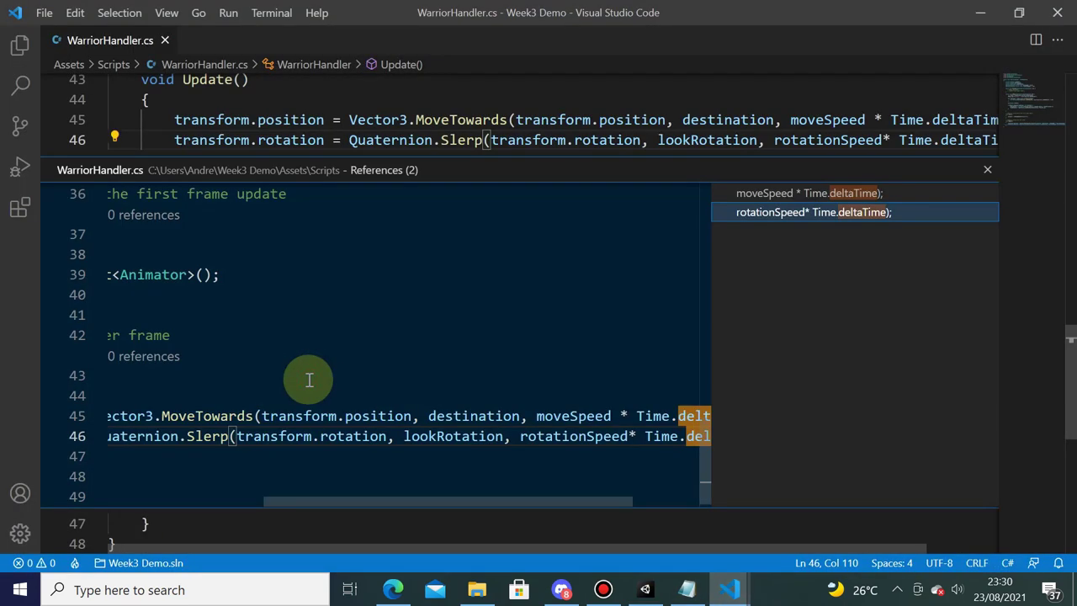
left_click(404, 111)
left_click(987, 169)
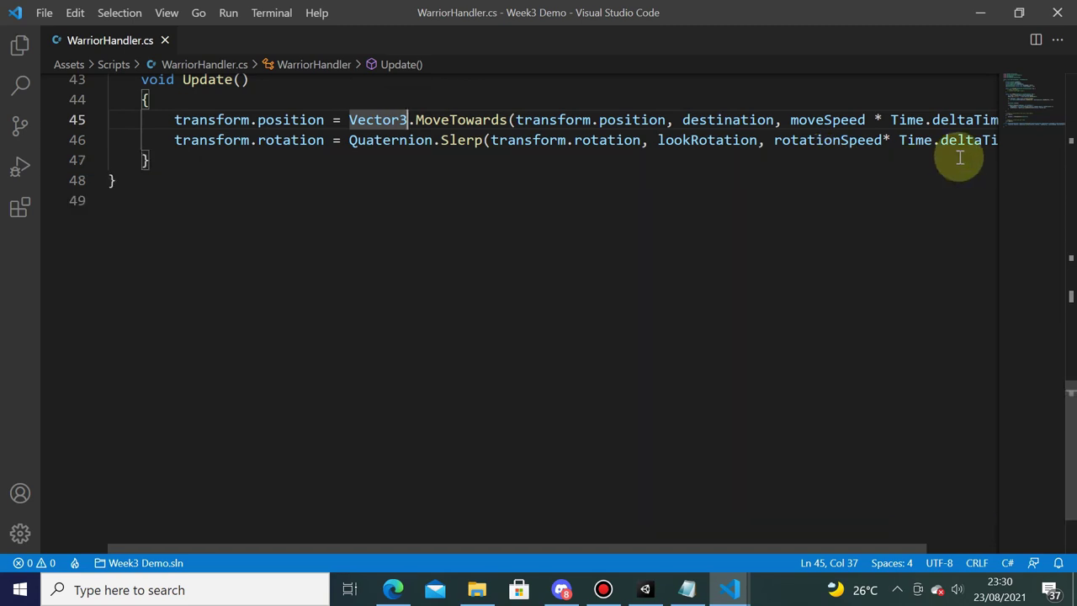
scroll(449, 329, "up", 3)
scroll(444, 345, "up", 8)
scroll(429, 332, "up", 3)
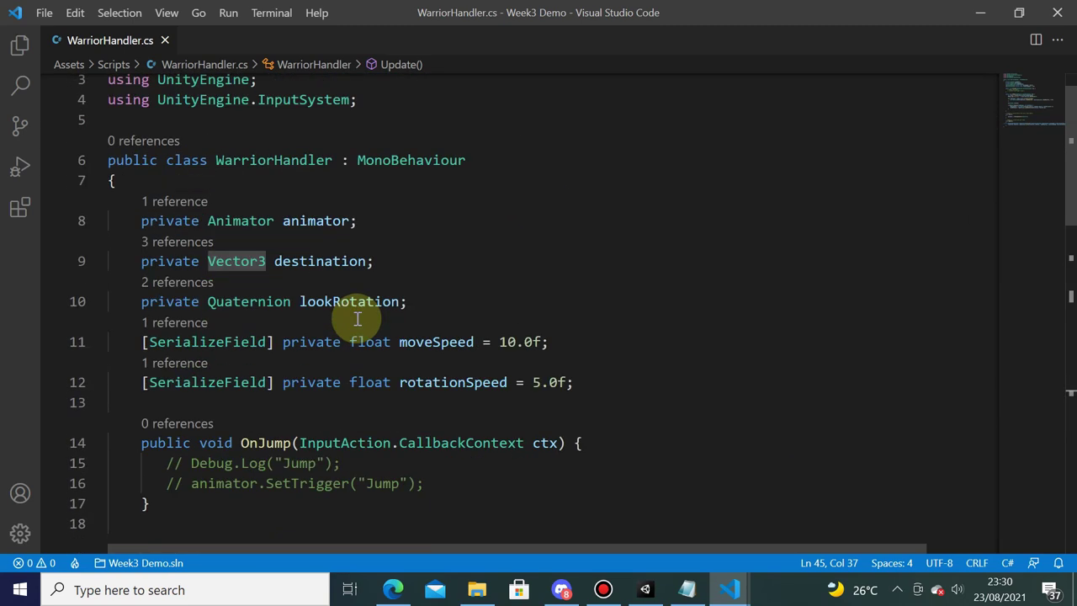
- Add the field 'private float currentMotion = 0.0f;' below the destination field
left_click(376, 261)
key("Return")
type("priv")
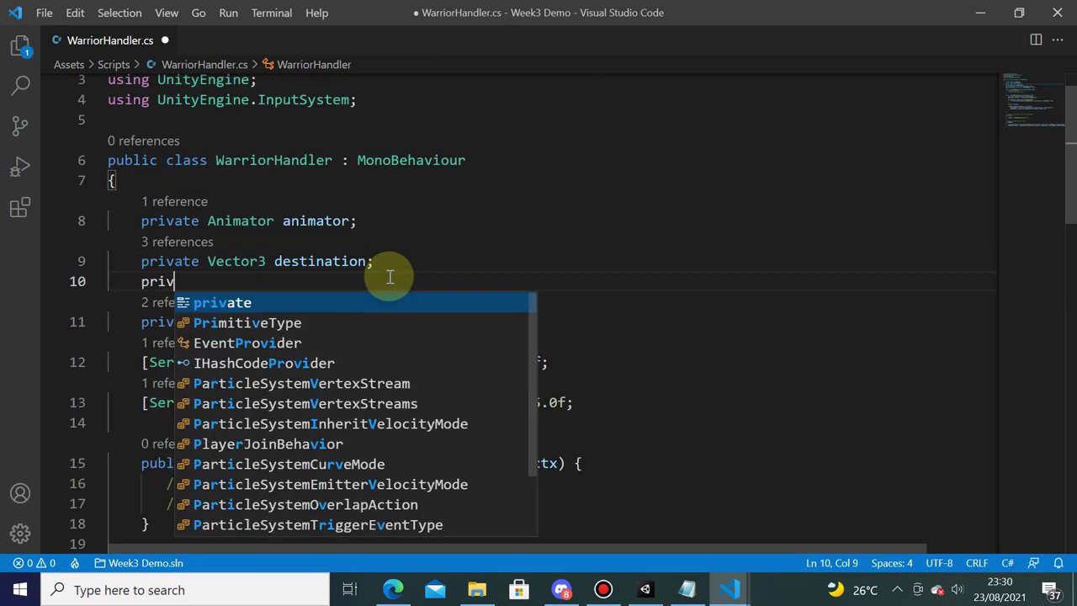
type("ate float cur")
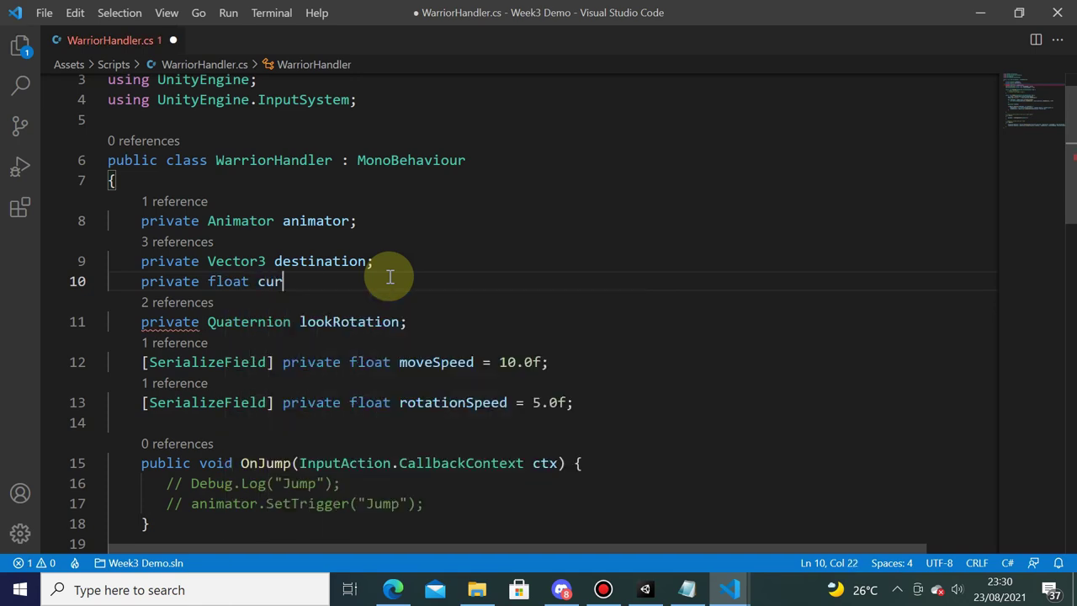
type("rentMotion")
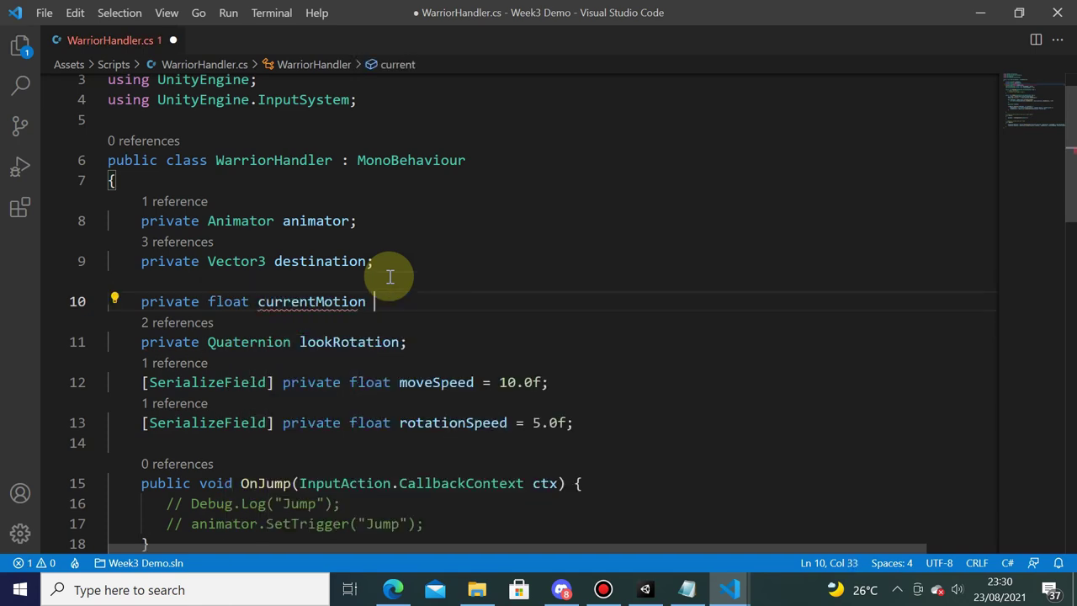
type("= 0.0f")
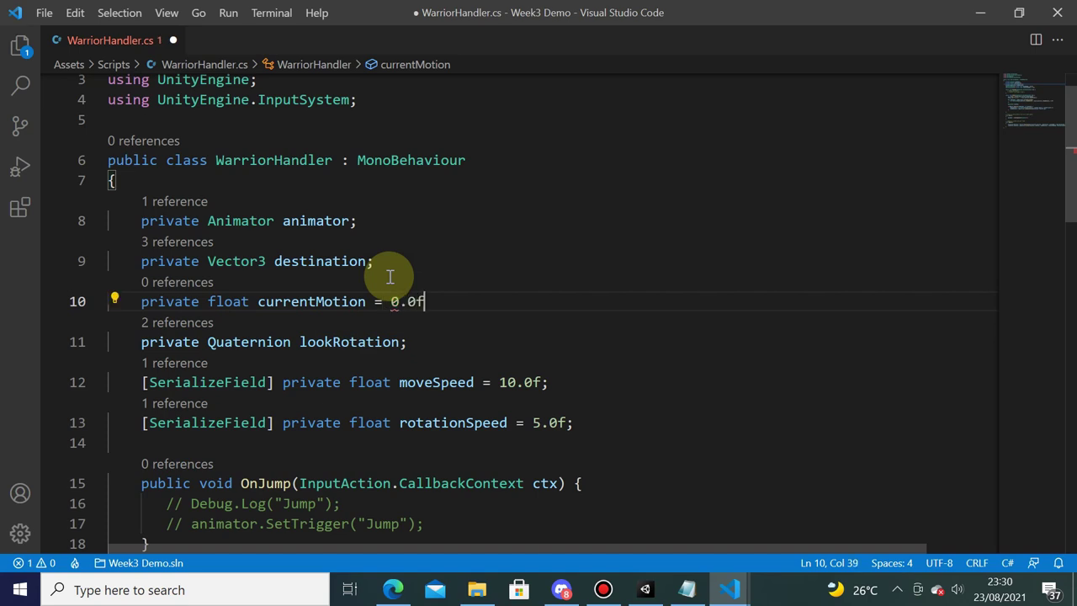
type(";")
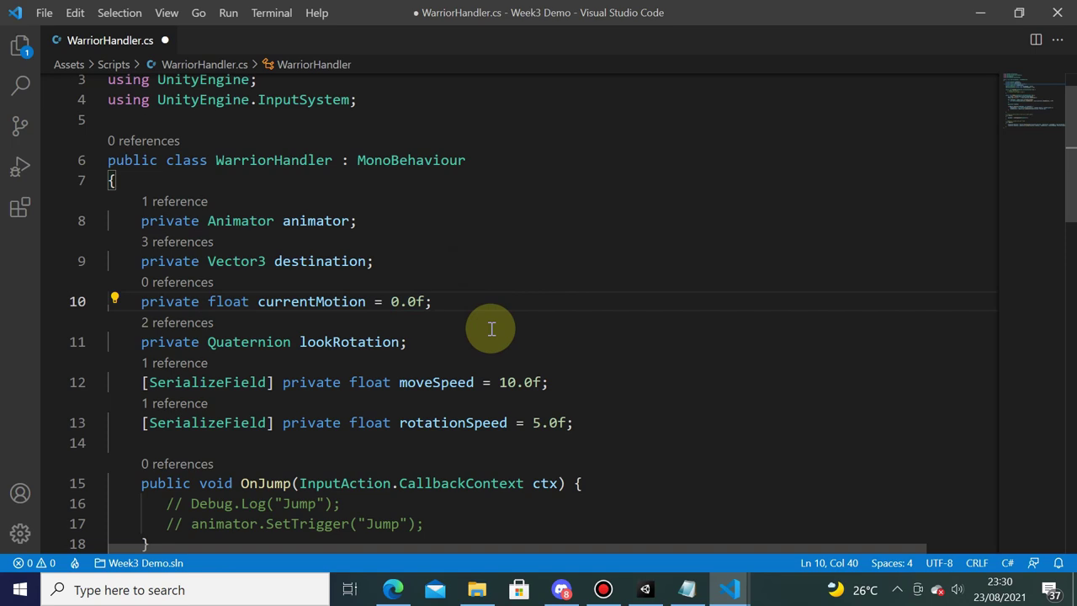
- Add animator.SetFloat("Motion", currentMotion); inside OnRun's raycast block
scroll(534, 236, "down", 4)
scroll(473, 200, "up", 1)
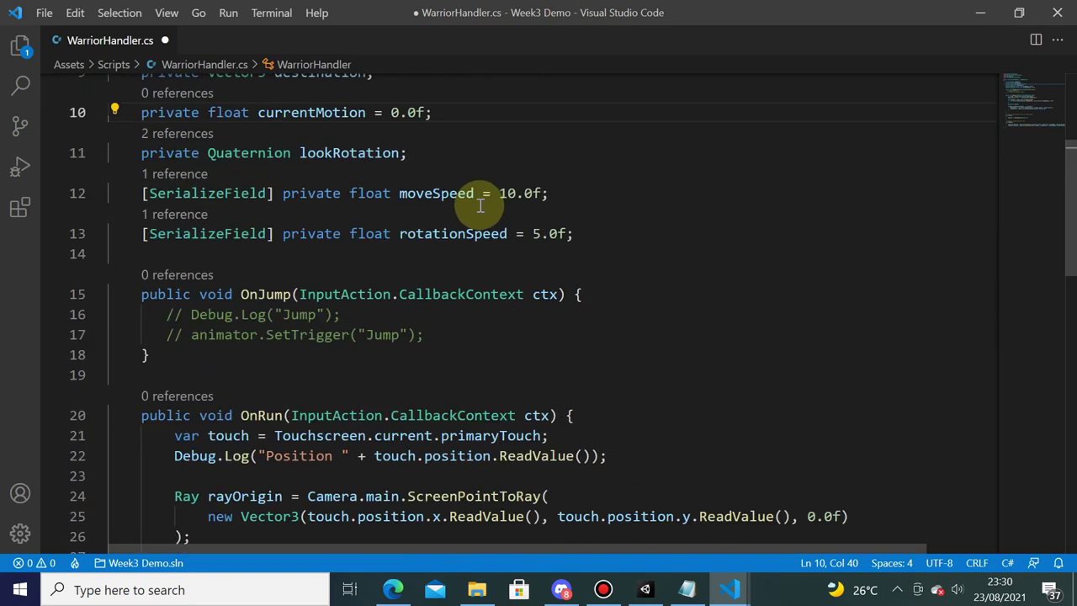
scroll(318, 328, "up", 2)
scroll(387, 316, "down", 1)
scroll(505, 286, "down", 2)
scroll(541, 269, "down", 1)
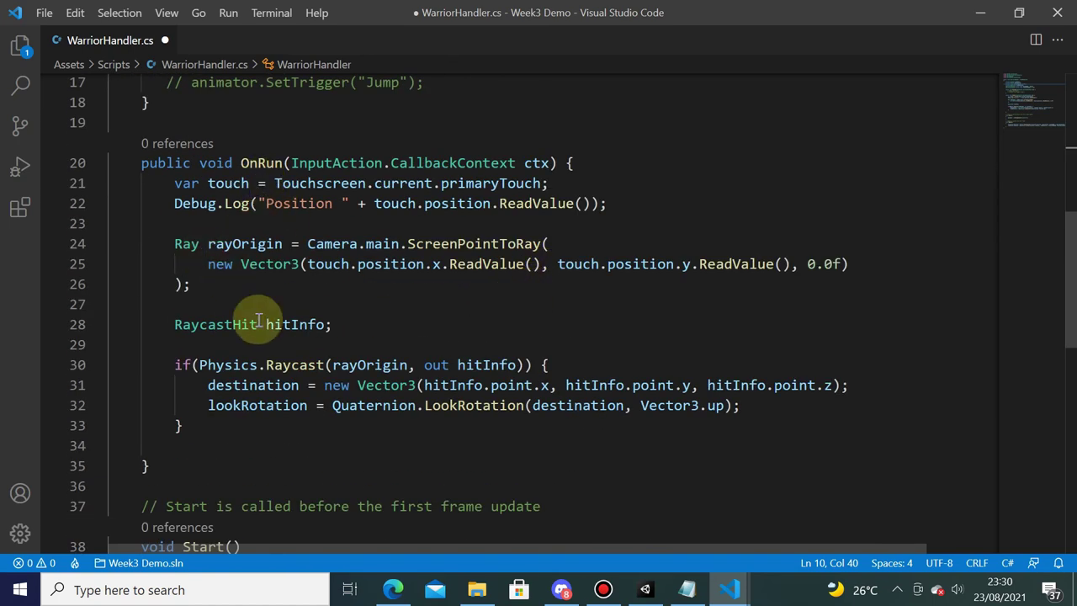
left_click(812, 400)
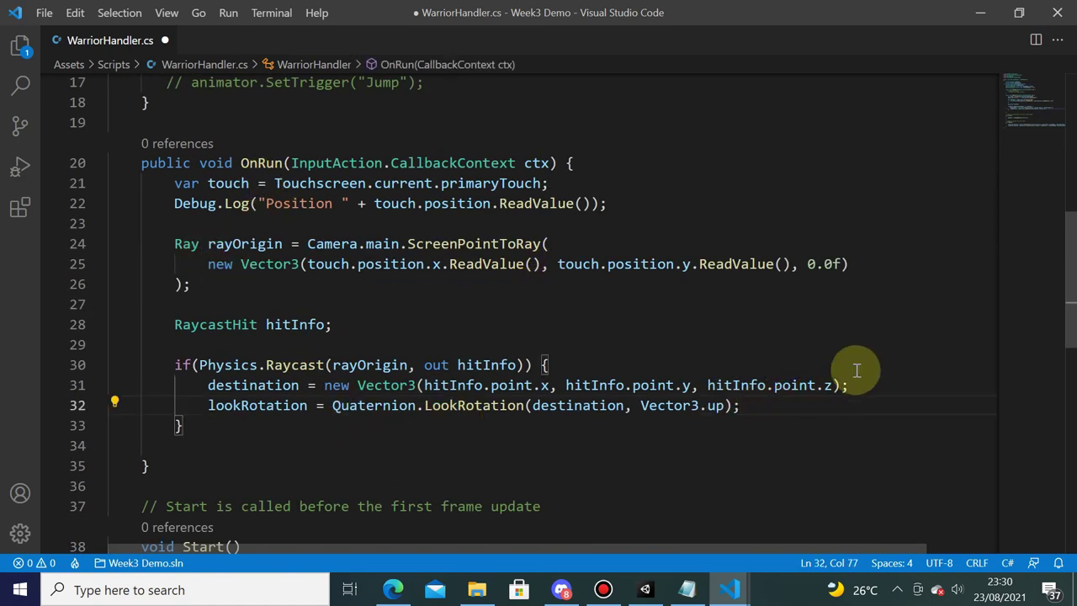
key("Return")
type("an")
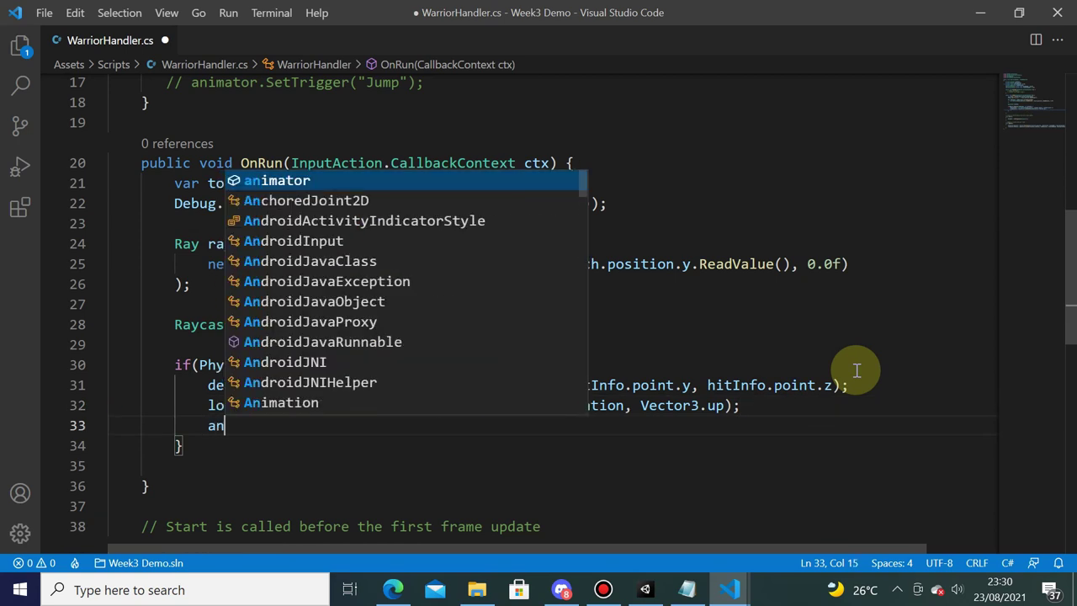
type("imator.se")
key("BackSpace")
key("BackSpace")
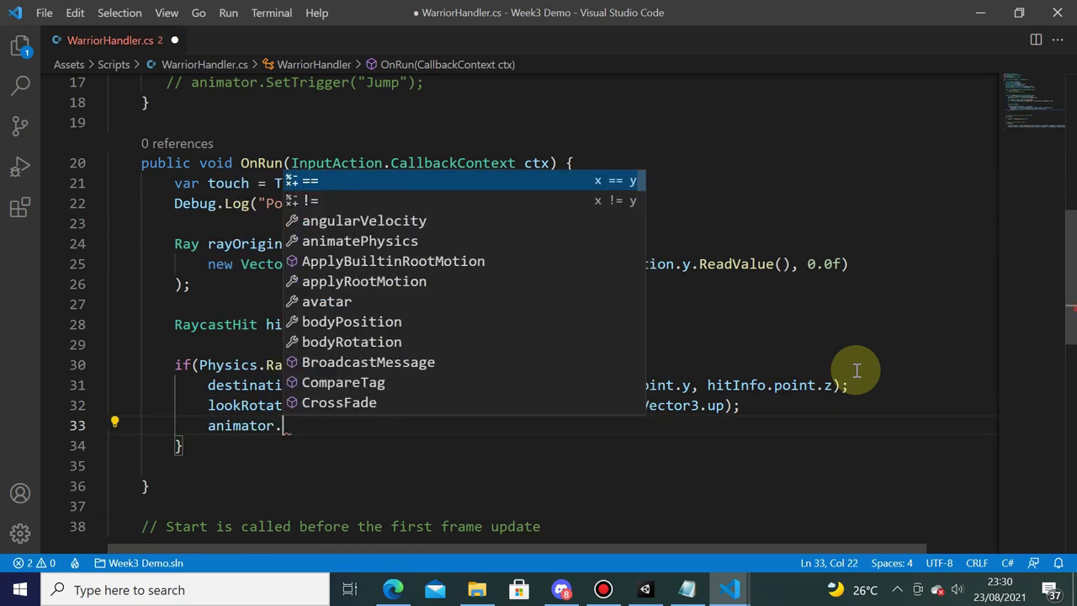
type("SetF")
key("Tab")
type("(")
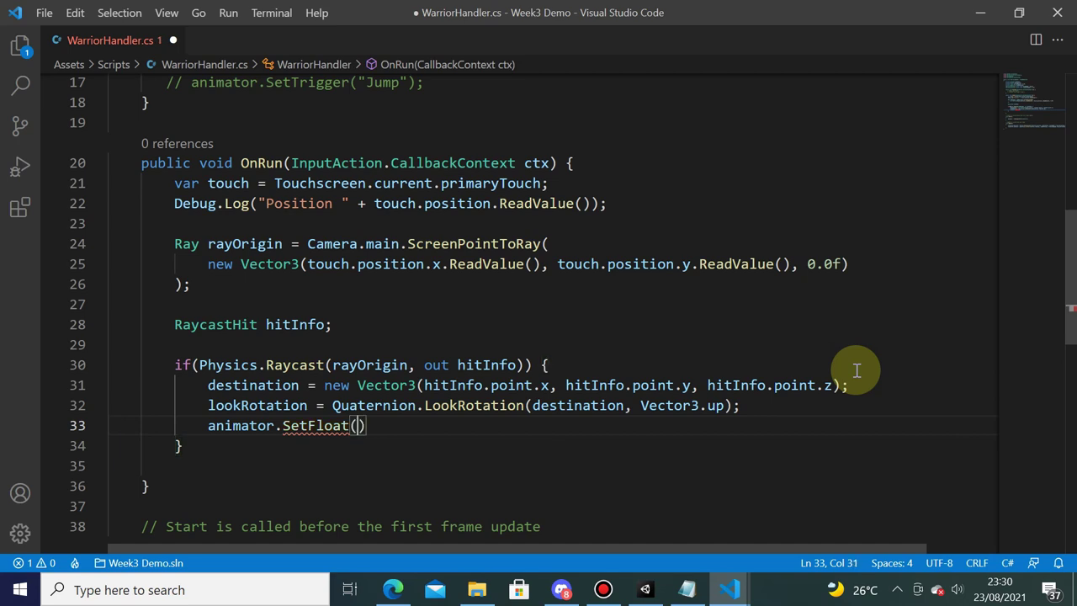
type("\"Motion")
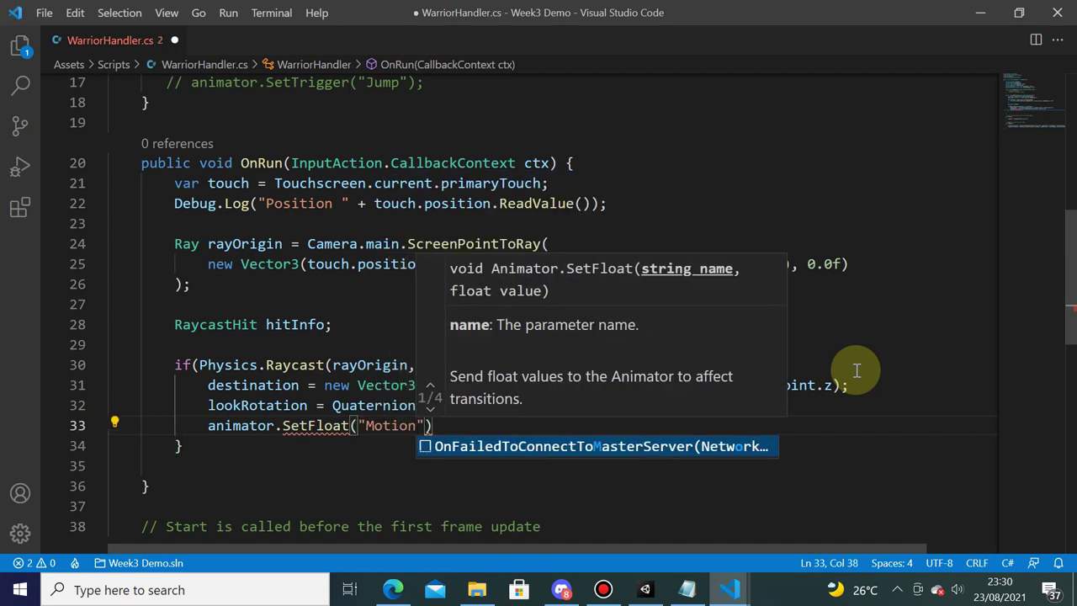
type("\"")
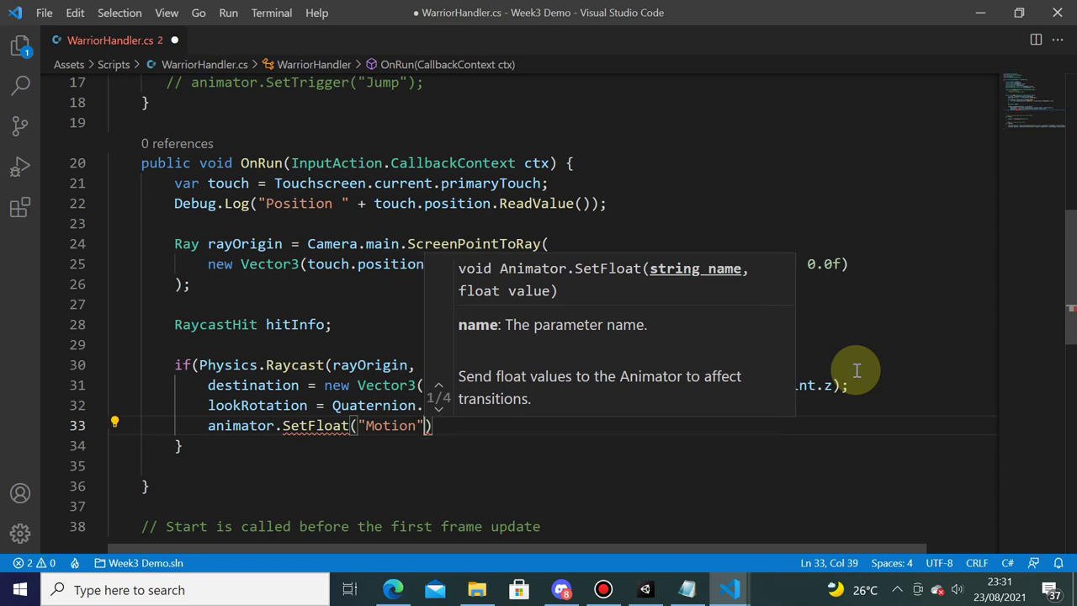
type(", cu")
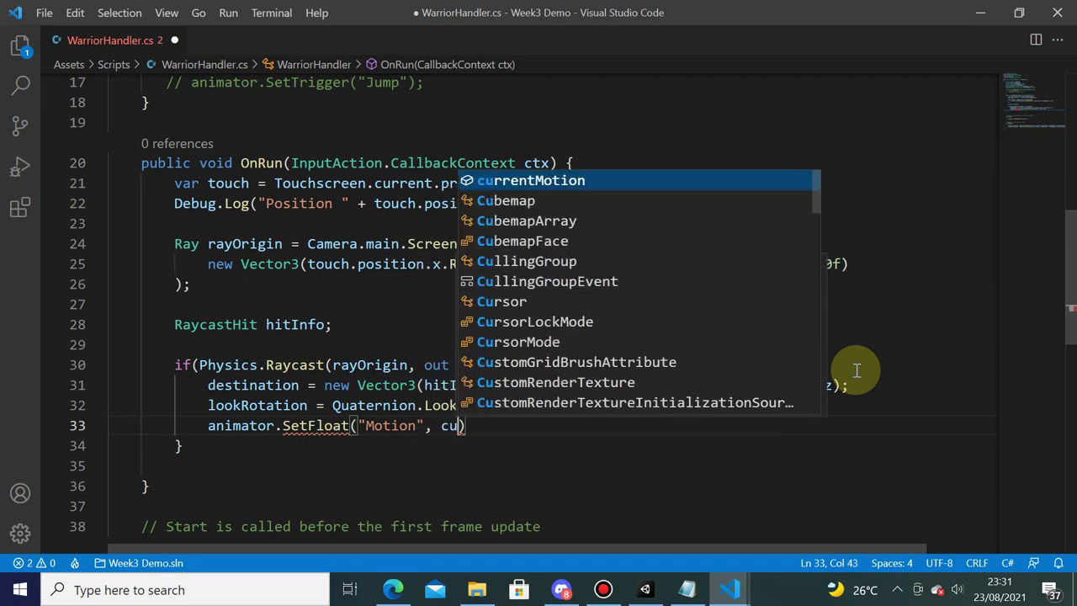
type("rr")
key("Tab")
type(");")
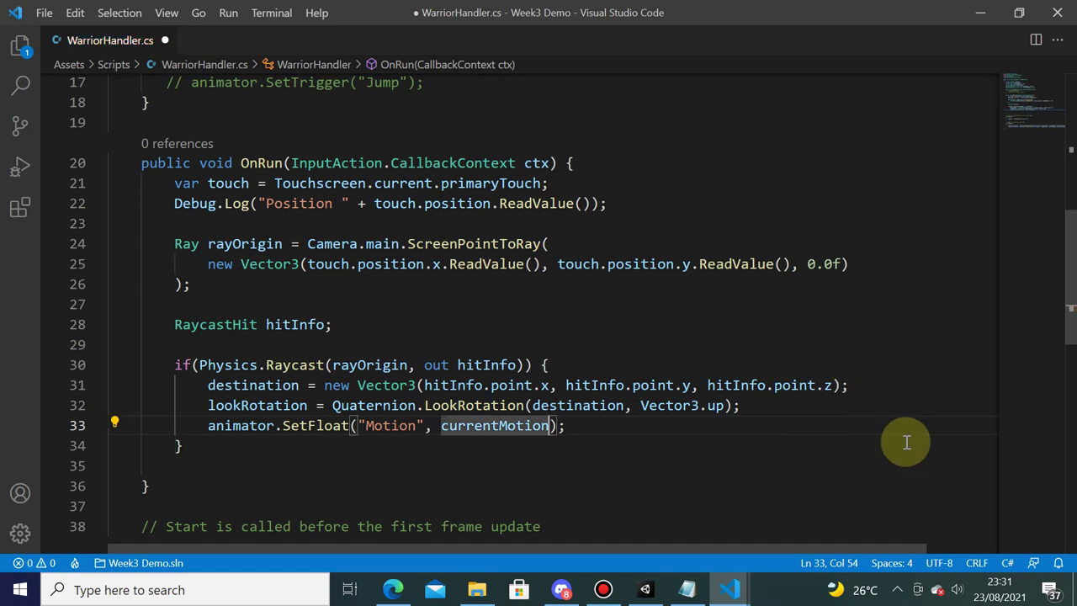
- Insert currentMotion = 1.0f; above the SetFloat call and save the file
left_click(781, 413)
scroll(812, 404, "down", 1)
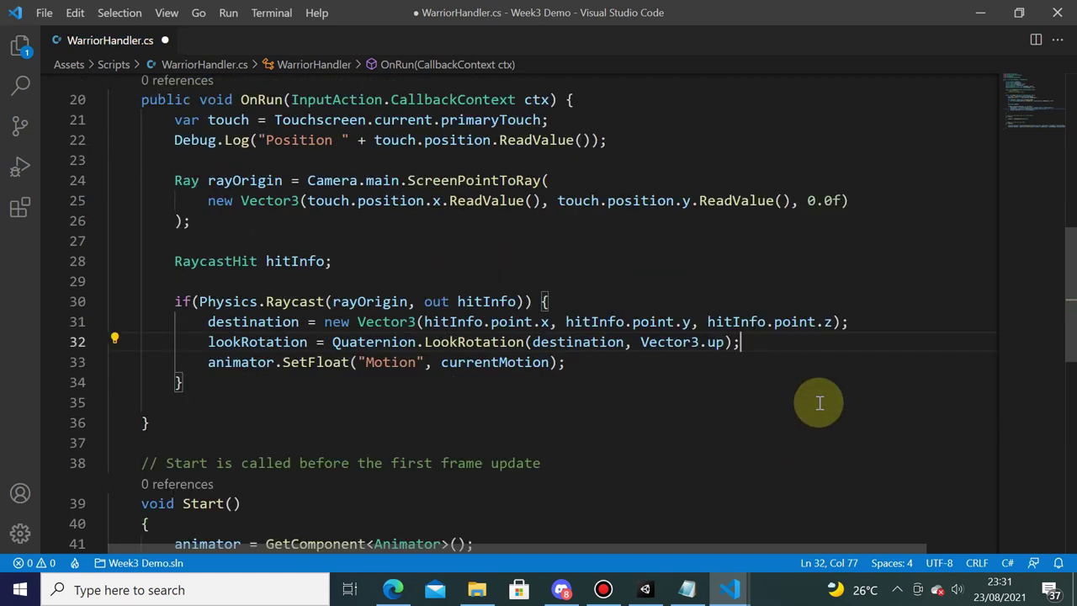
key("Return")
type("curr")
key("Tab")
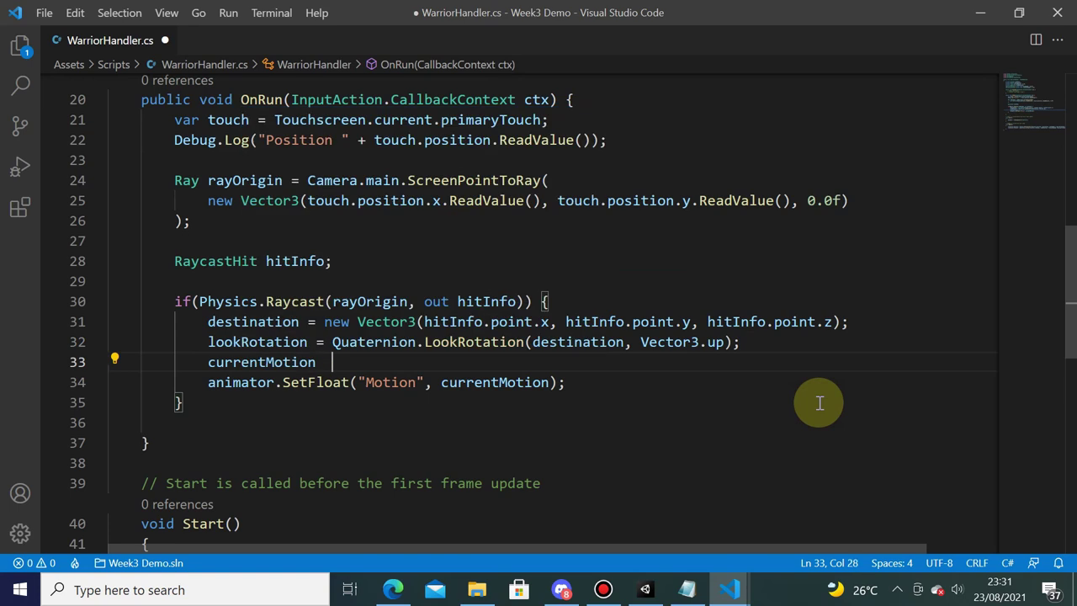
type("= 1.")
type("0")
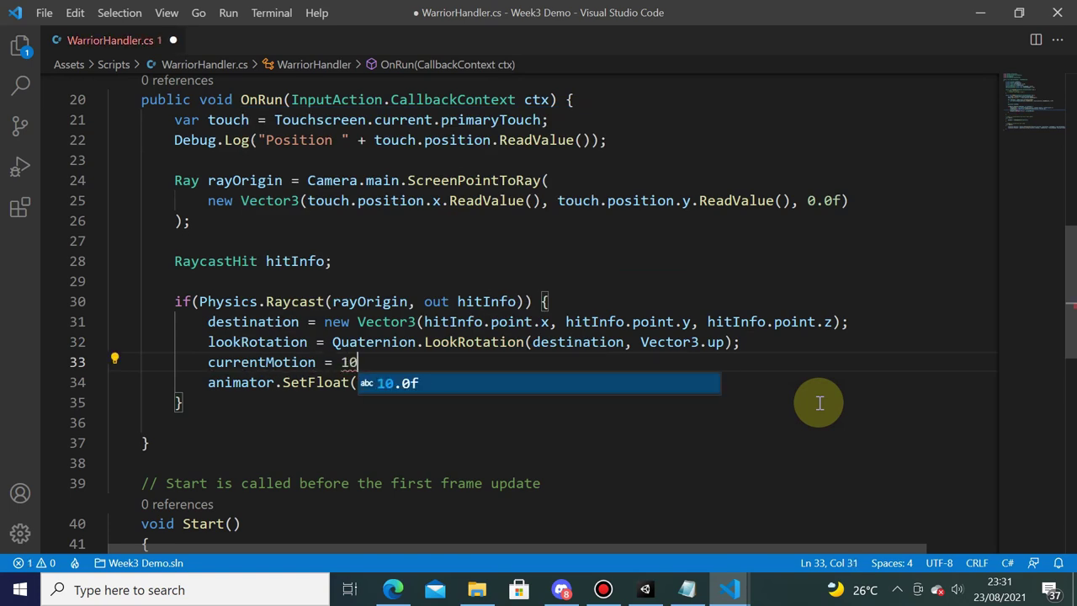
key("BackSpace")
type(".0f;")
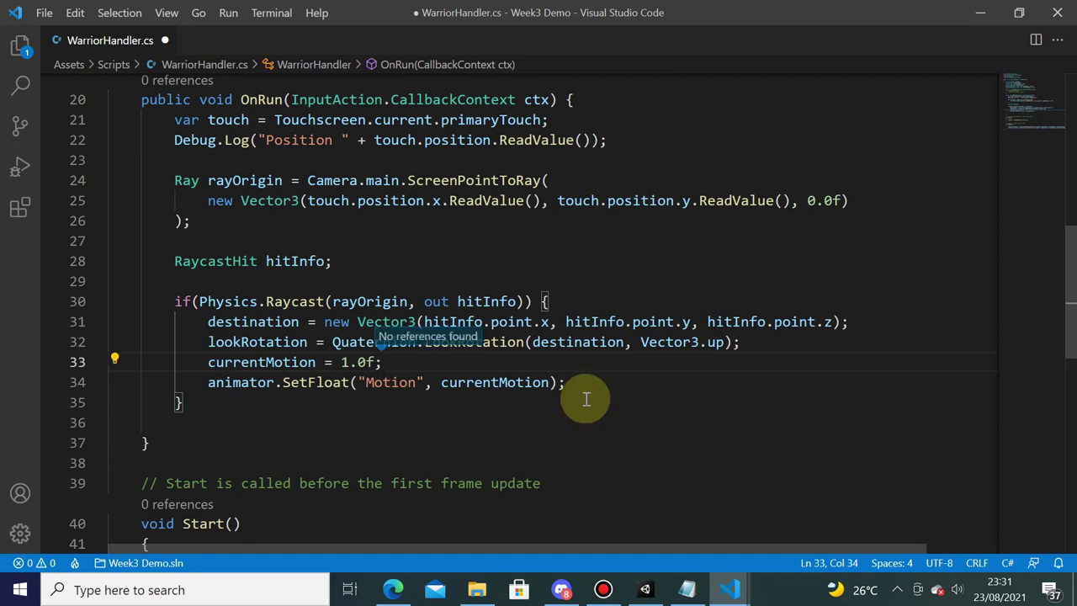
key("ctrl+s")
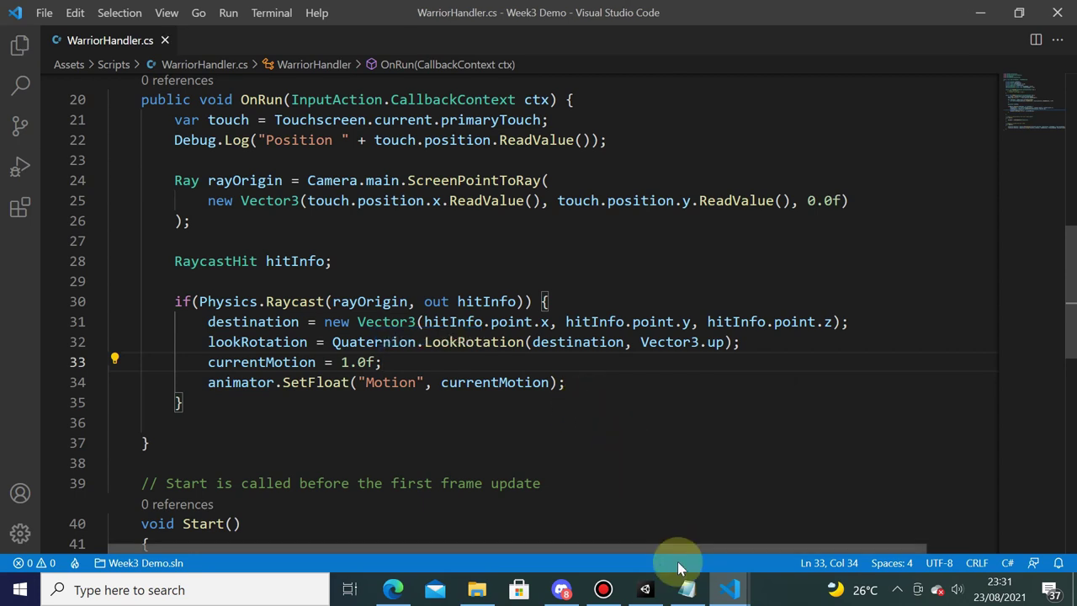
- In Unity, read the missing Motion parameter error and confirm the Blend Tree is 1D driven by Motion
left_click(645, 589)
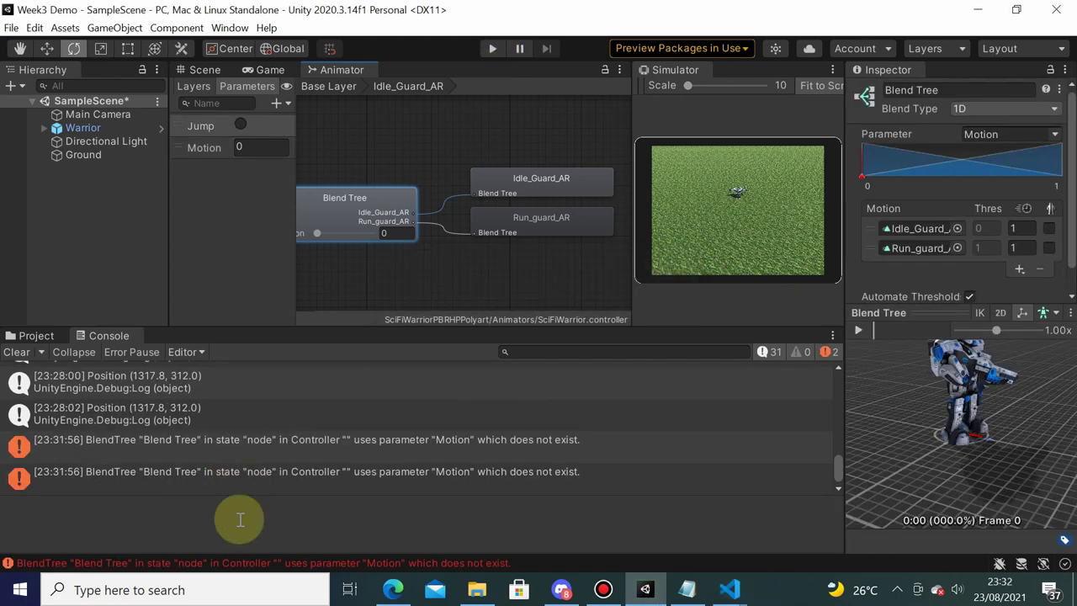
left_click(407, 441)
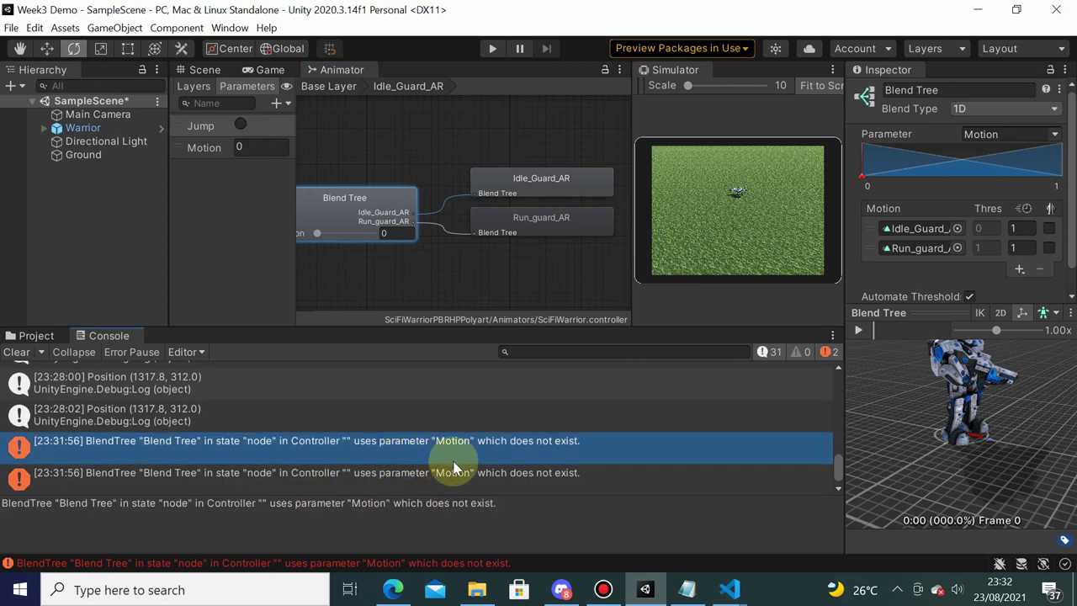
left_click(1057, 109)
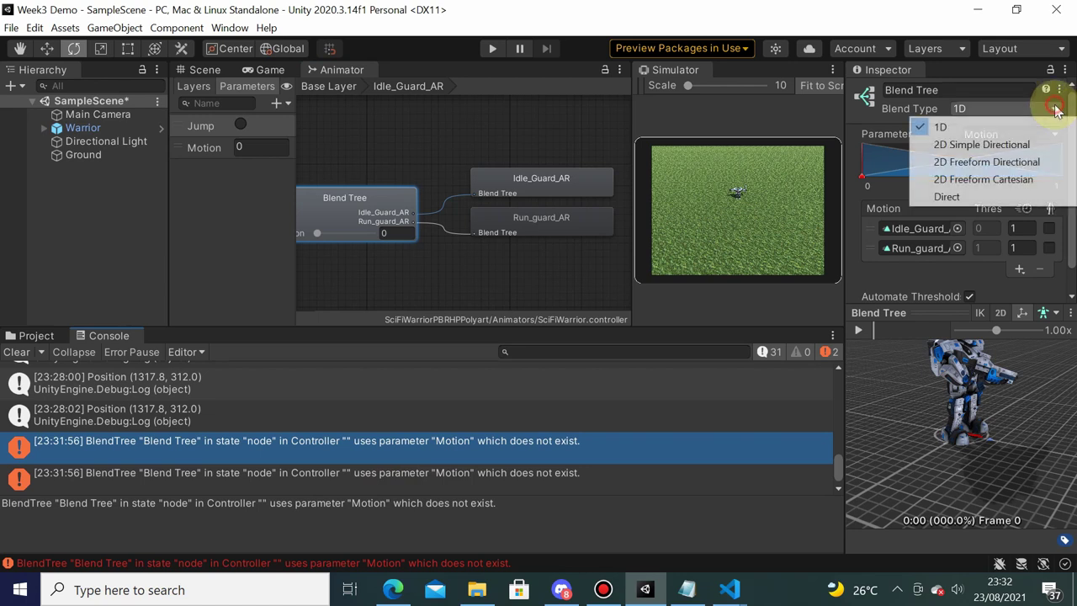
left_click(1005, 116)
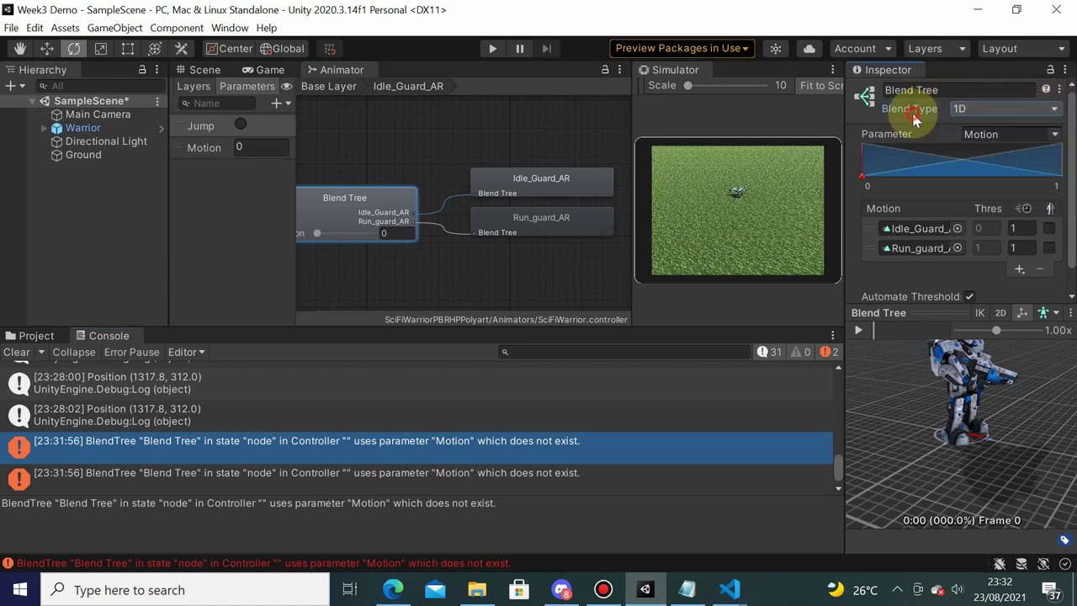
left_click(1056, 138)
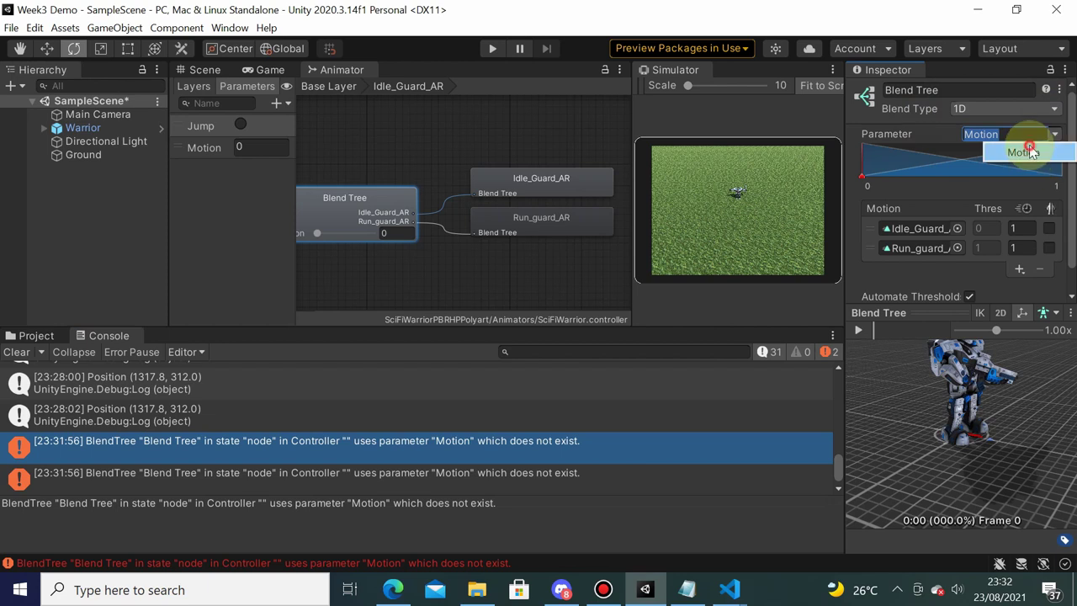
left_click(903, 177)
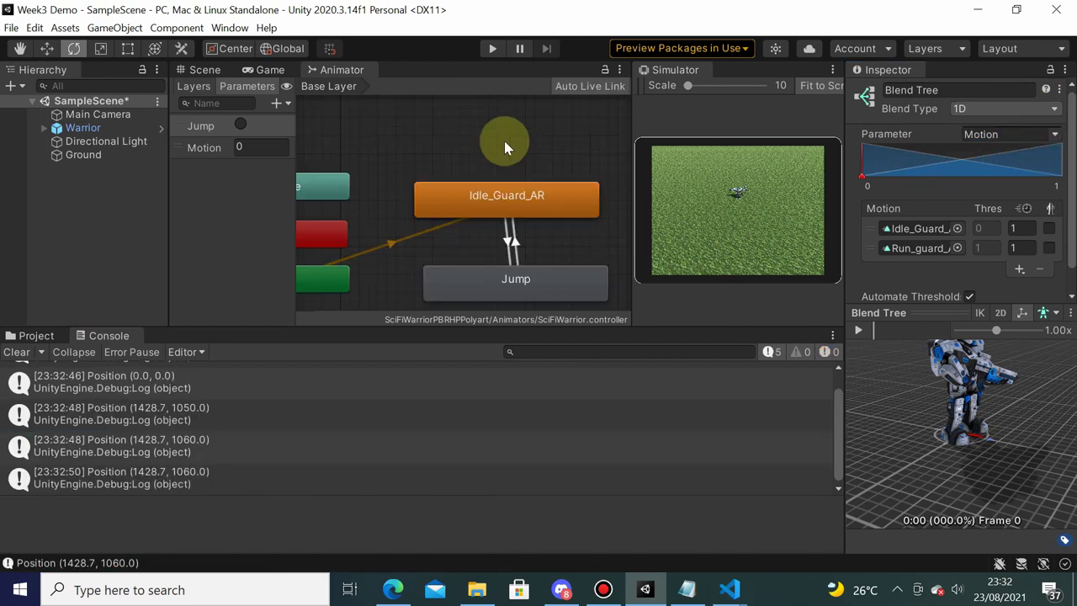
- Enter Play mode and maximize the Simulator panel
left_click(493, 48)
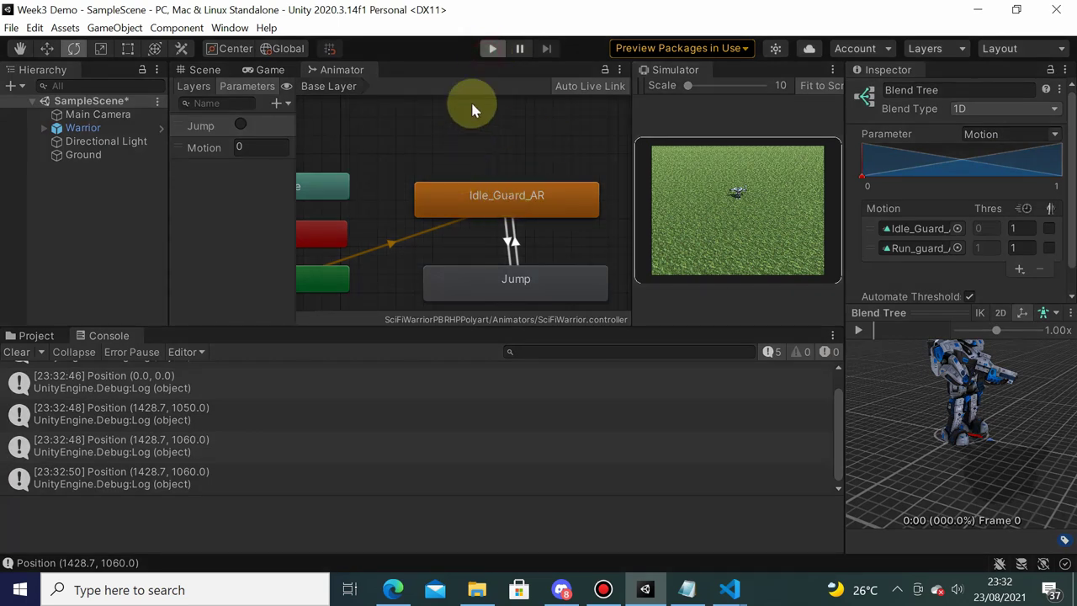
left_click(832, 72)
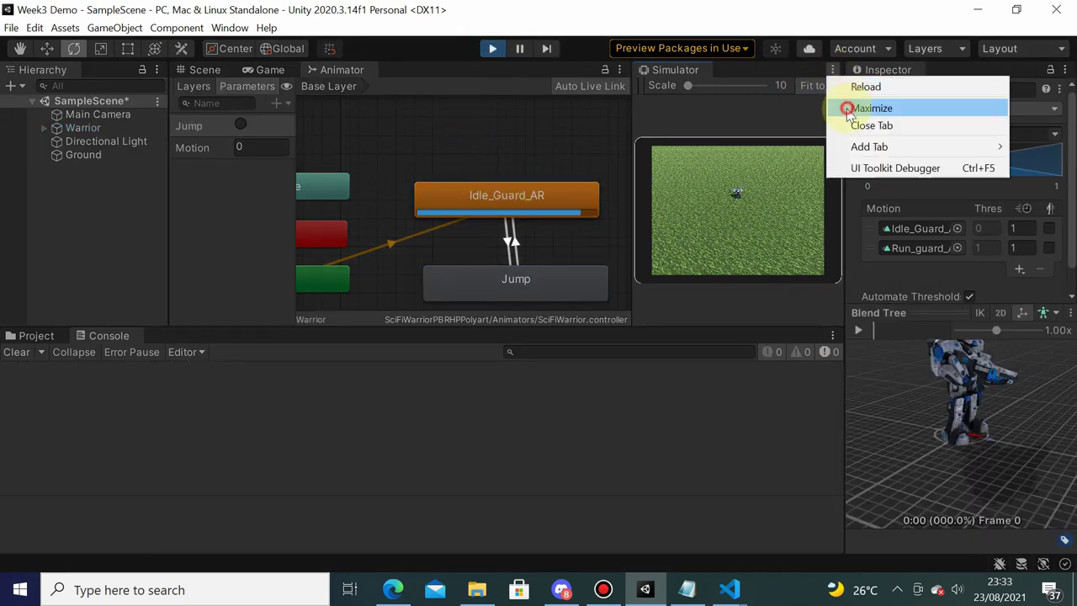
left_click(842, 106)
- Tap eight grass spots to walk the warrior around, then stop and restart Play mode
left_click(664, 426)
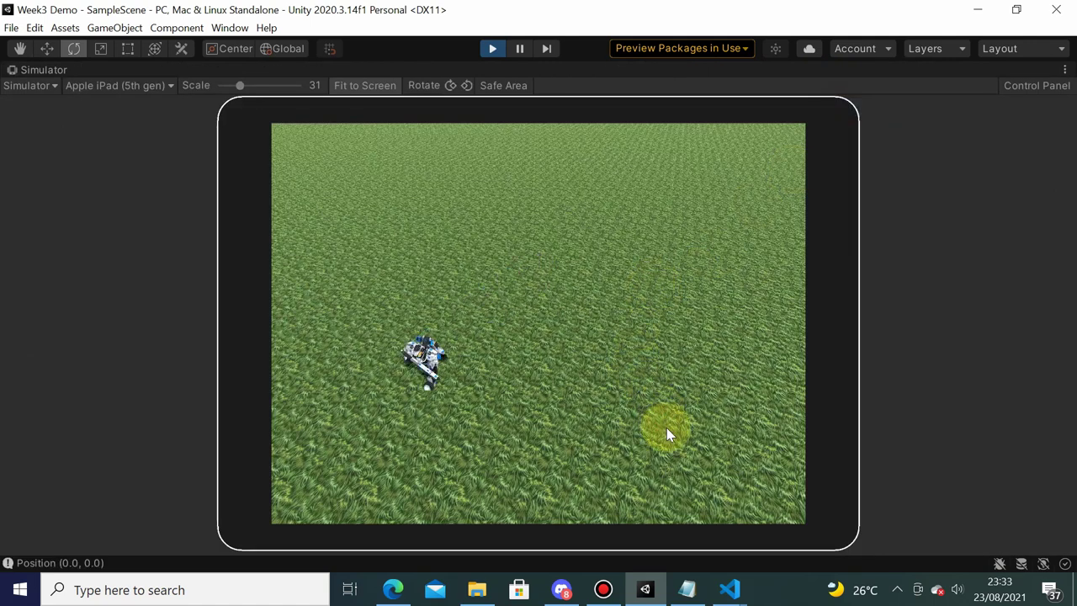
left_click(397, 256)
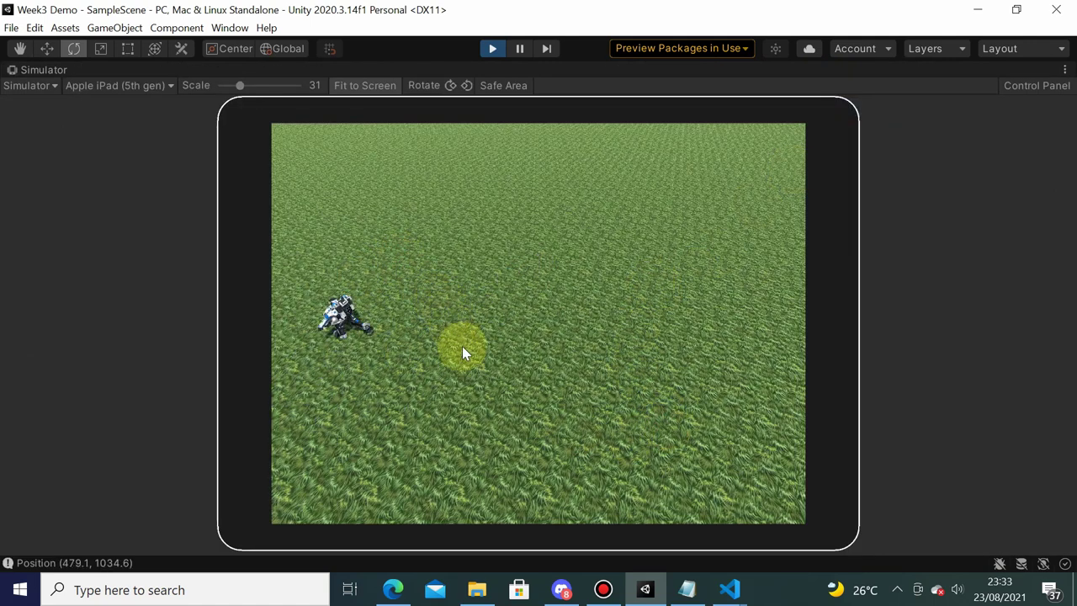
left_click(648, 448)
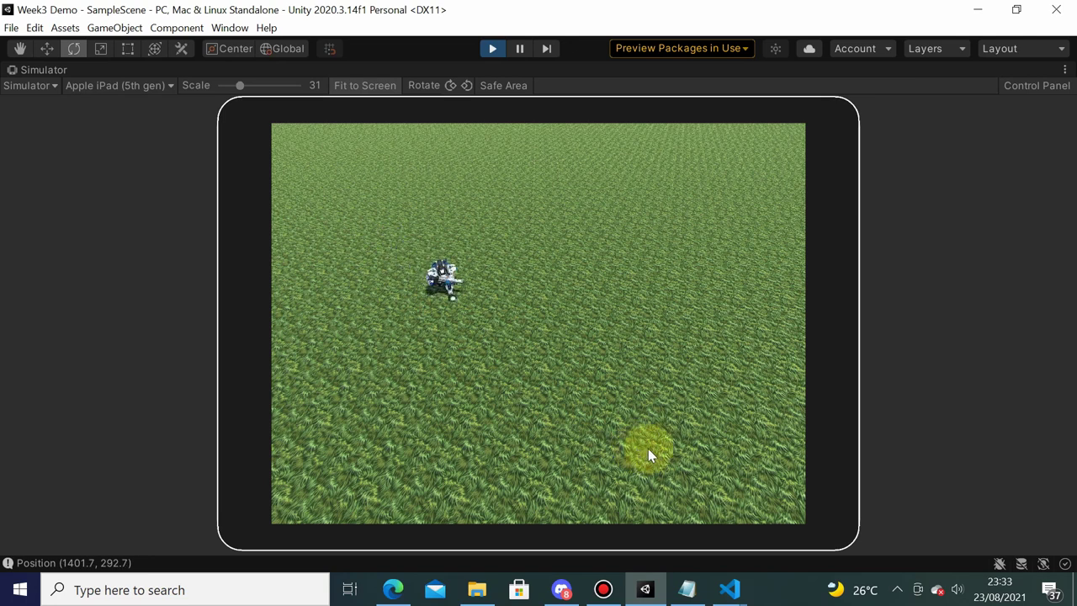
left_click(724, 257)
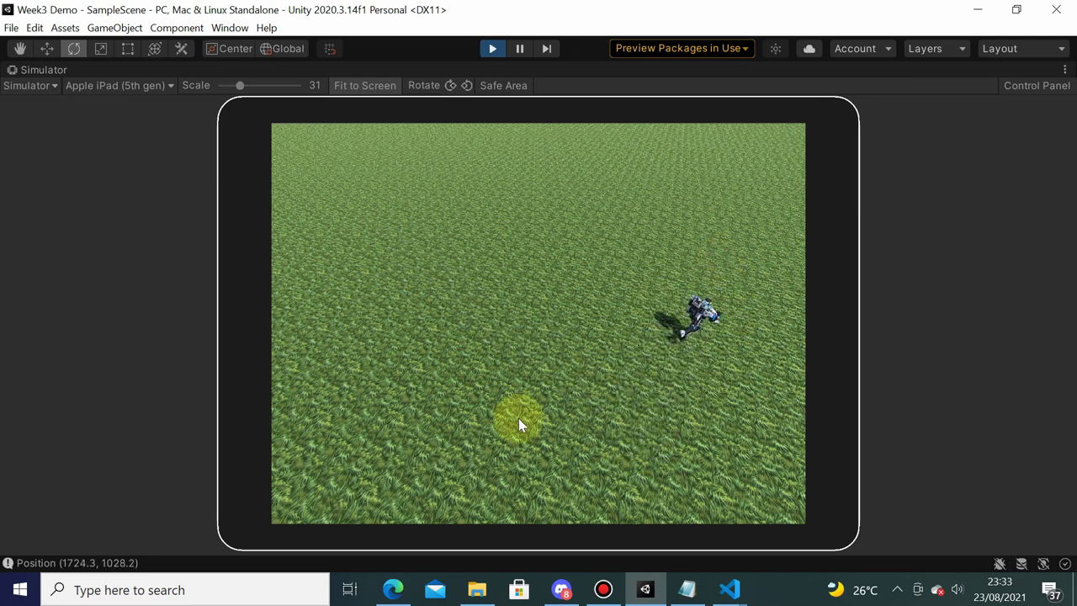
left_click(407, 491)
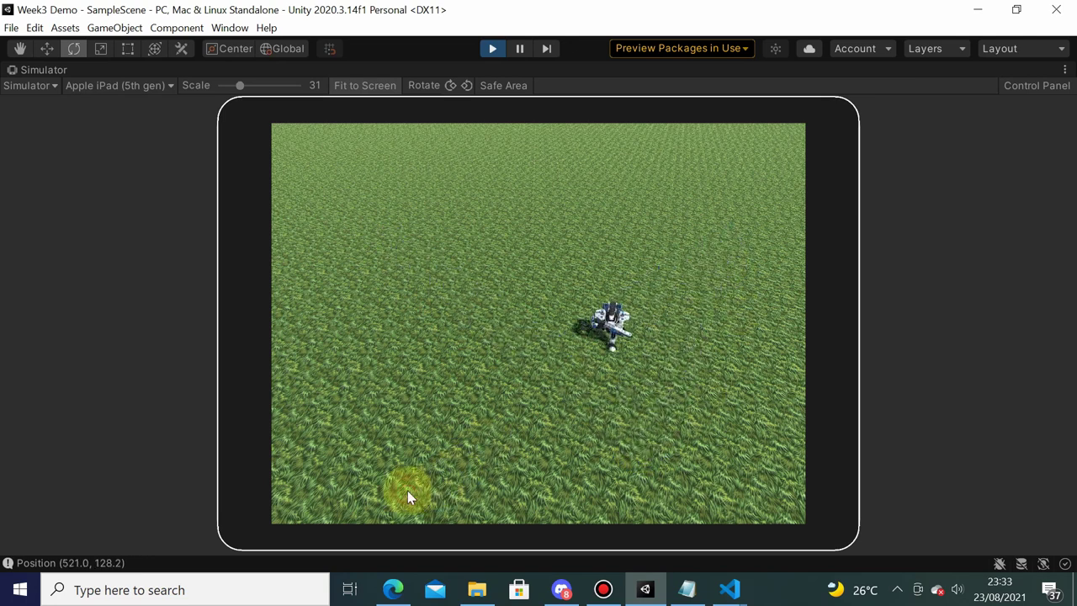
left_click(498, 262)
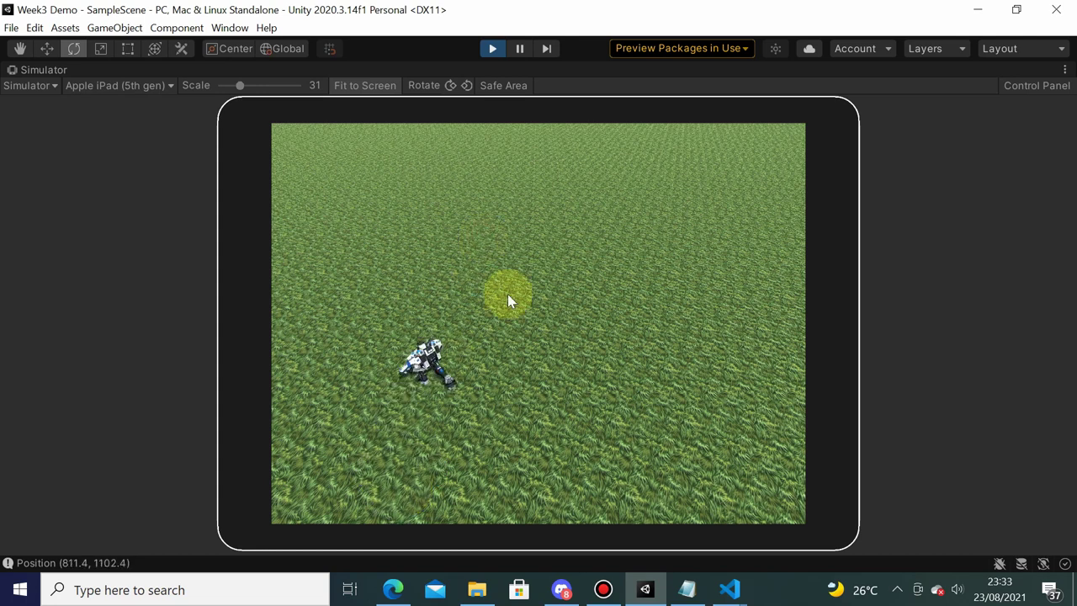
left_click(663, 463)
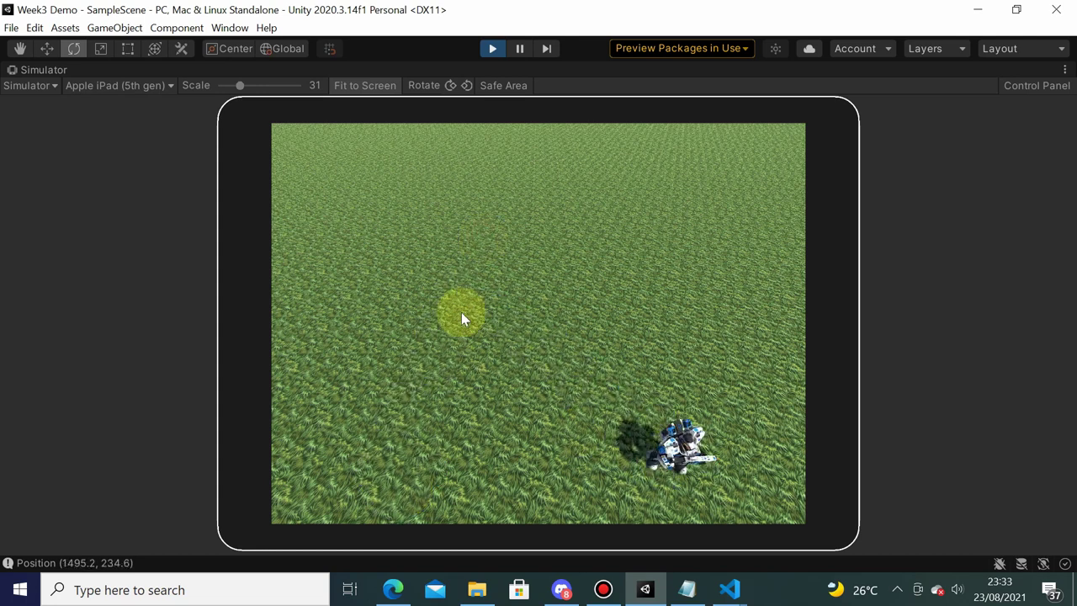
left_click(461, 286)
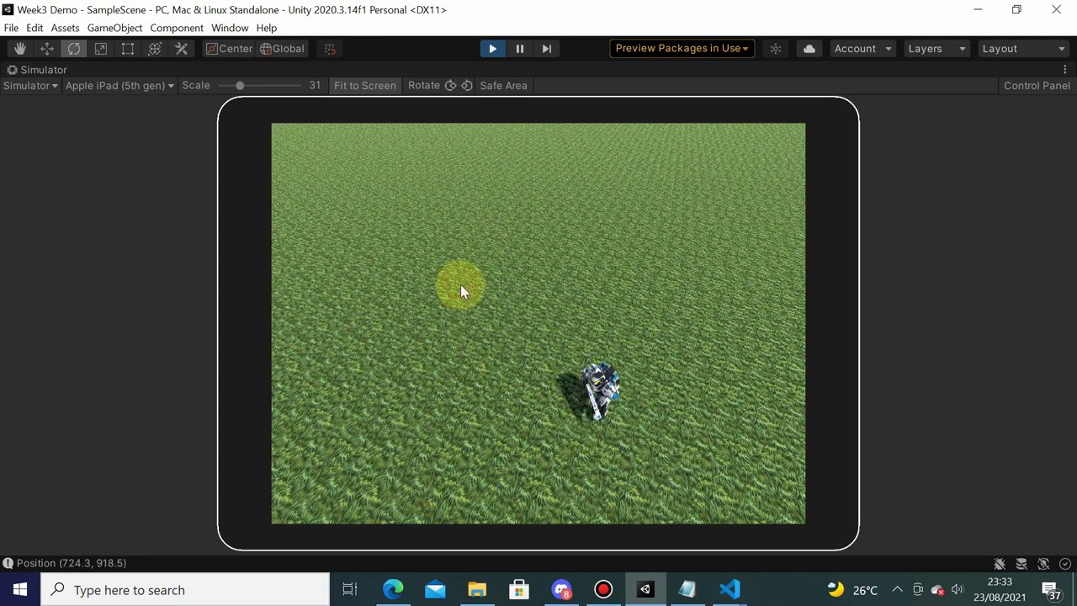
left_click(493, 48)
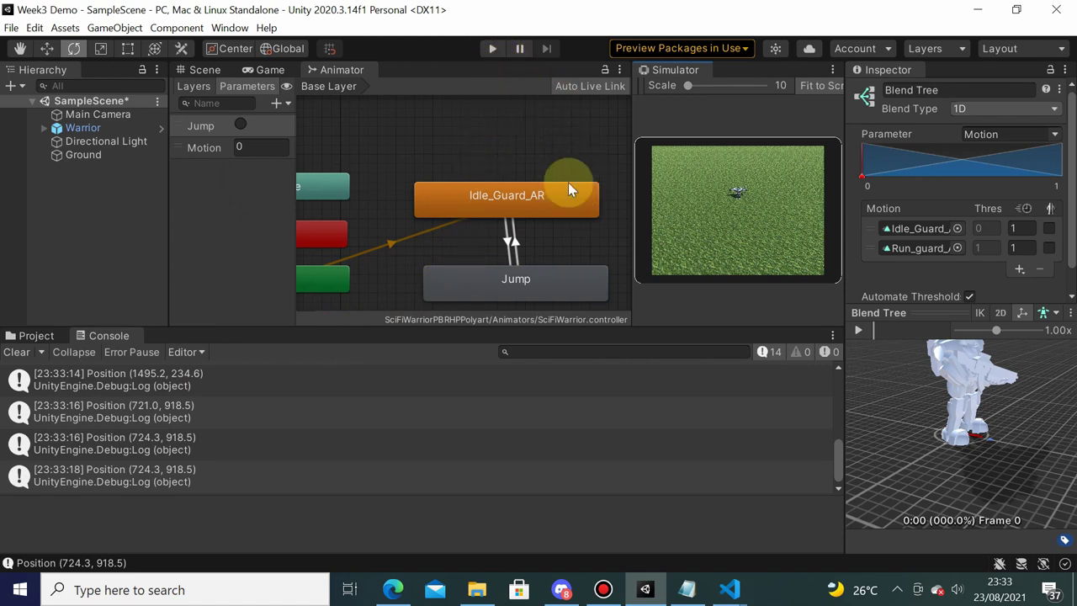
left_click(503, 48)
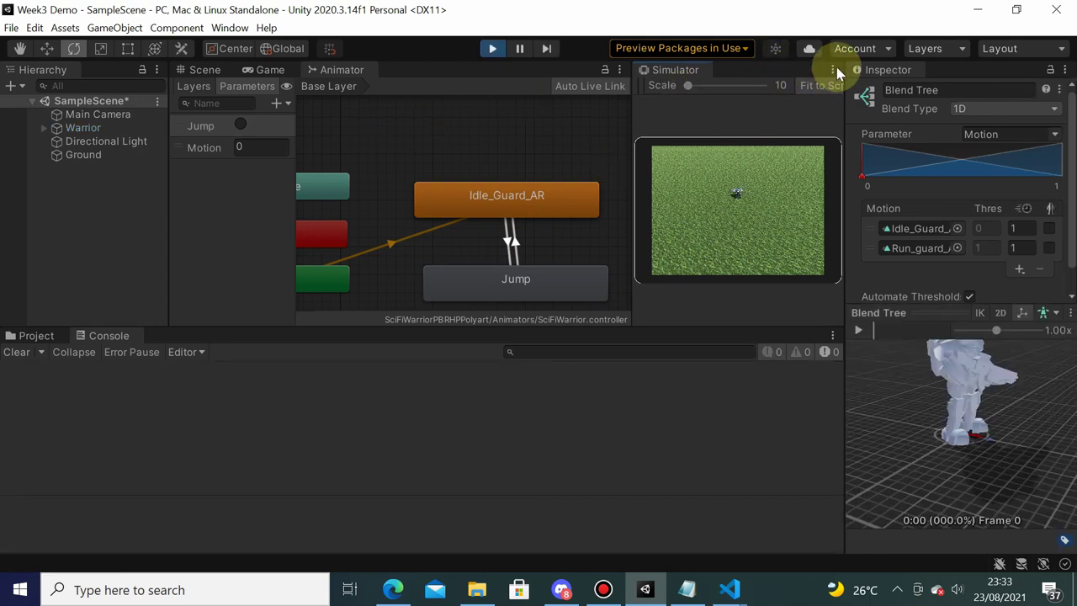
- Maximize the Simulator and tap several grass spots to make the warrior run
left_click(833, 71)
left_click(867, 108)
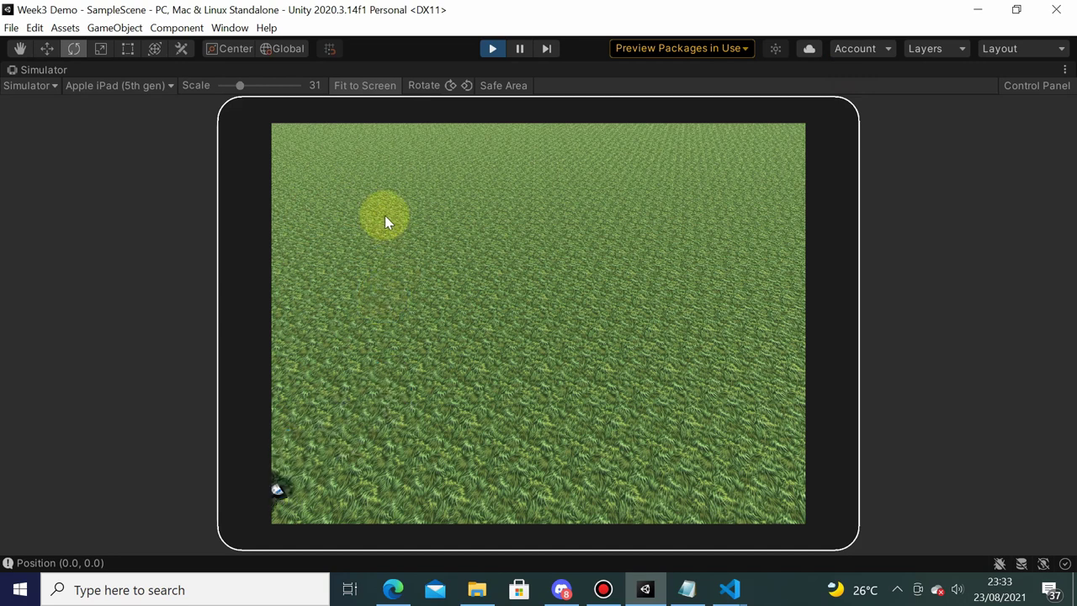
left_click(406, 202)
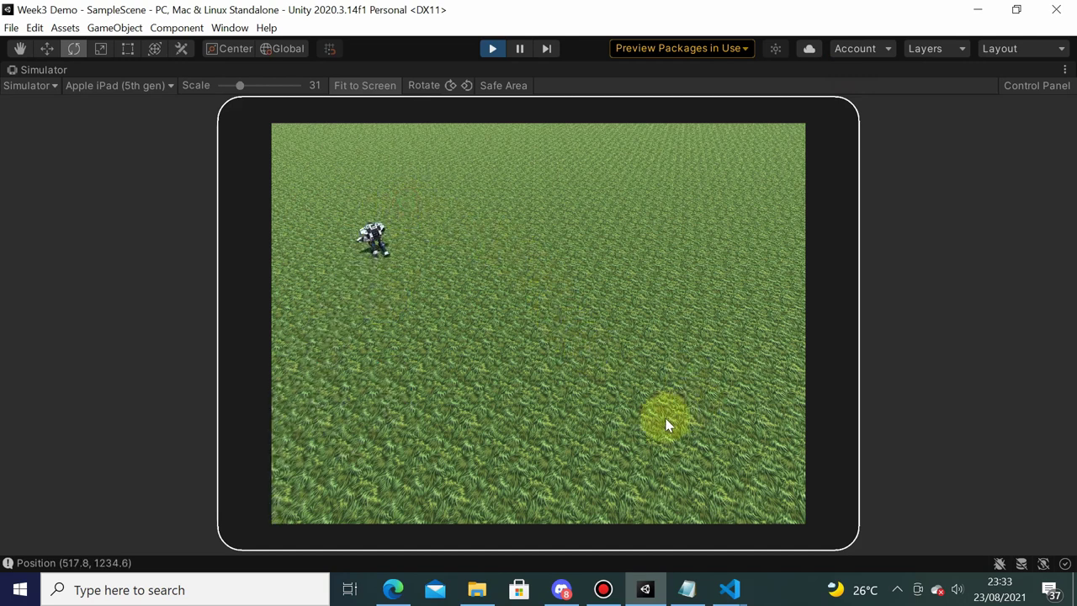
left_click(701, 472)
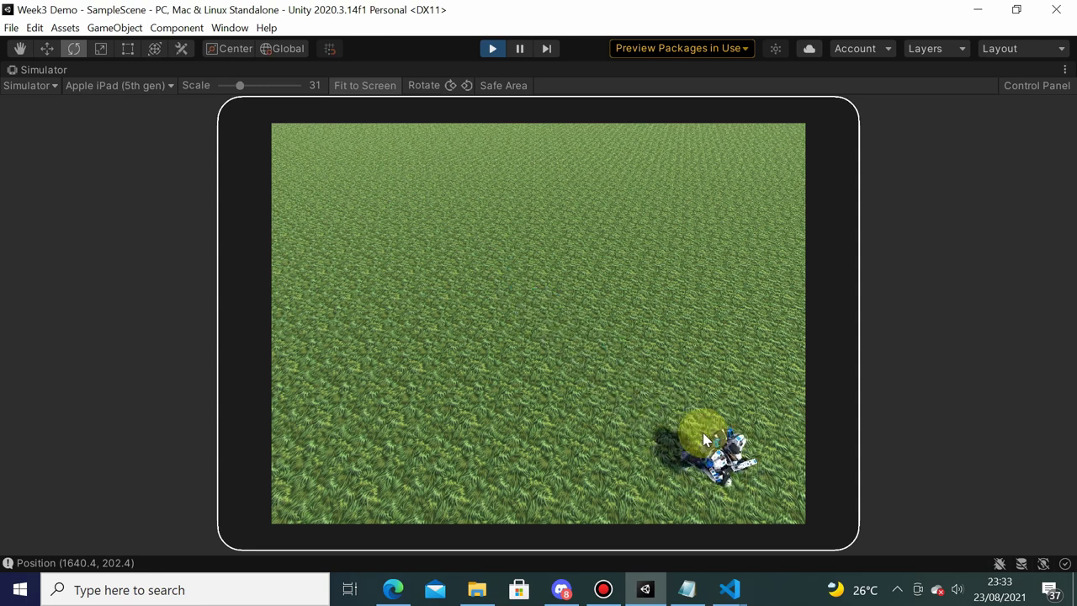
left_click(514, 239)
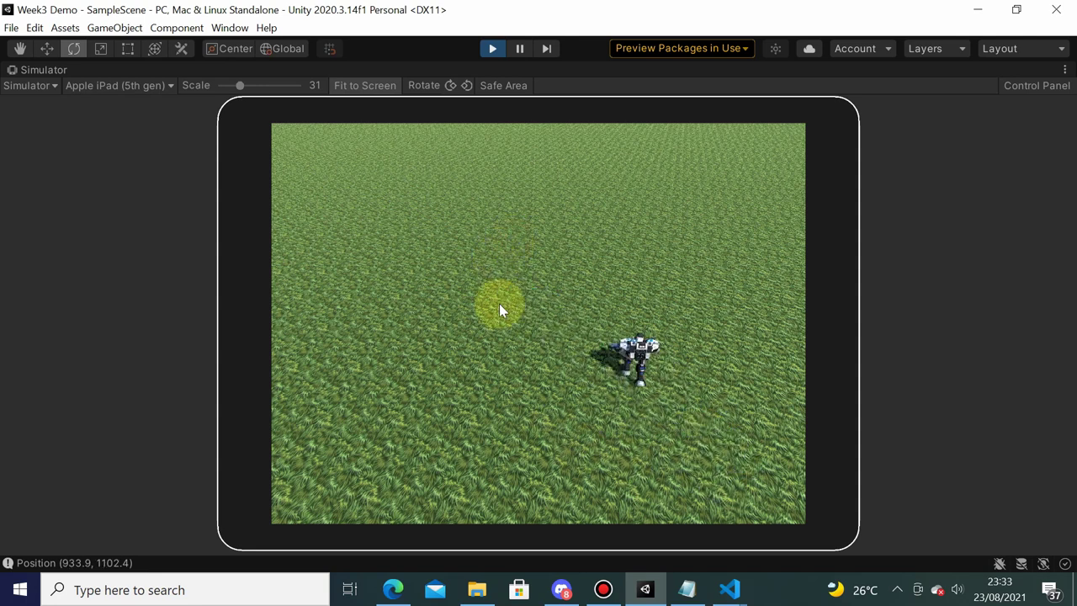
left_click(509, 384)
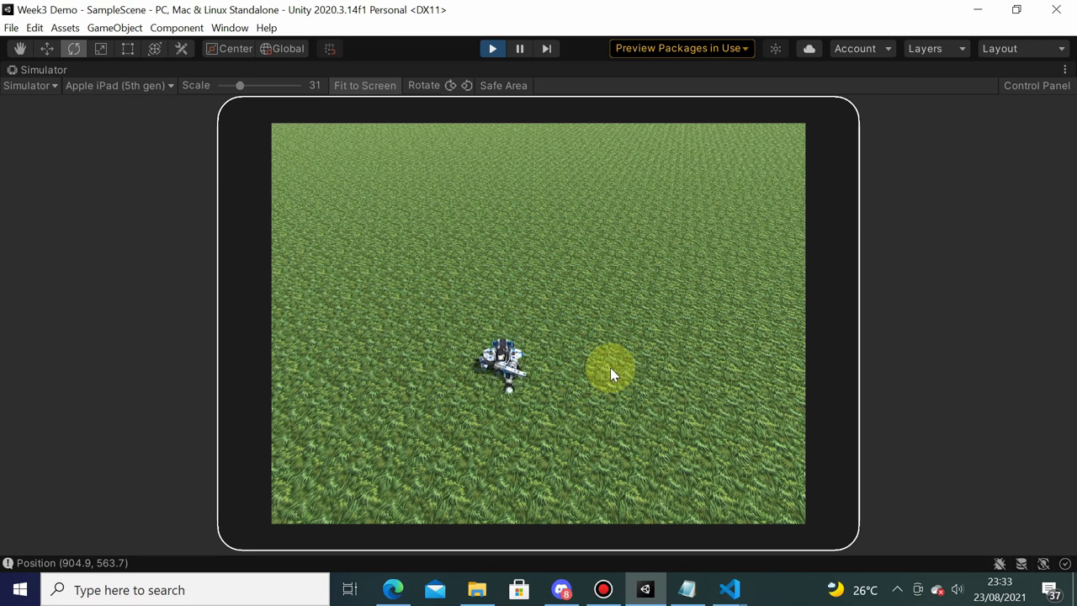
left_click(721, 185)
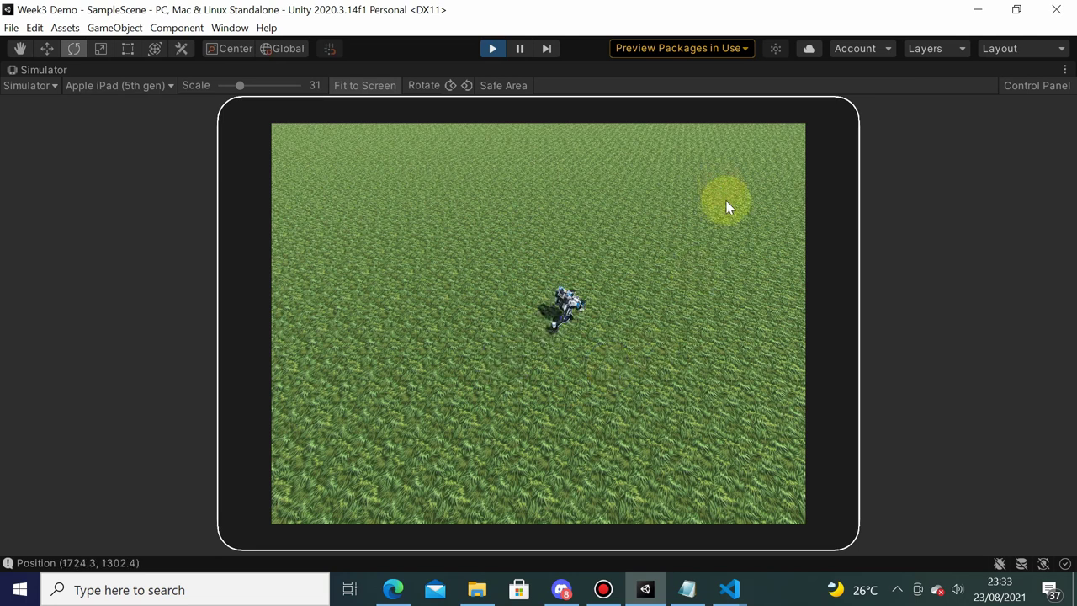
left_click(702, 356)
left_click(566, 429)
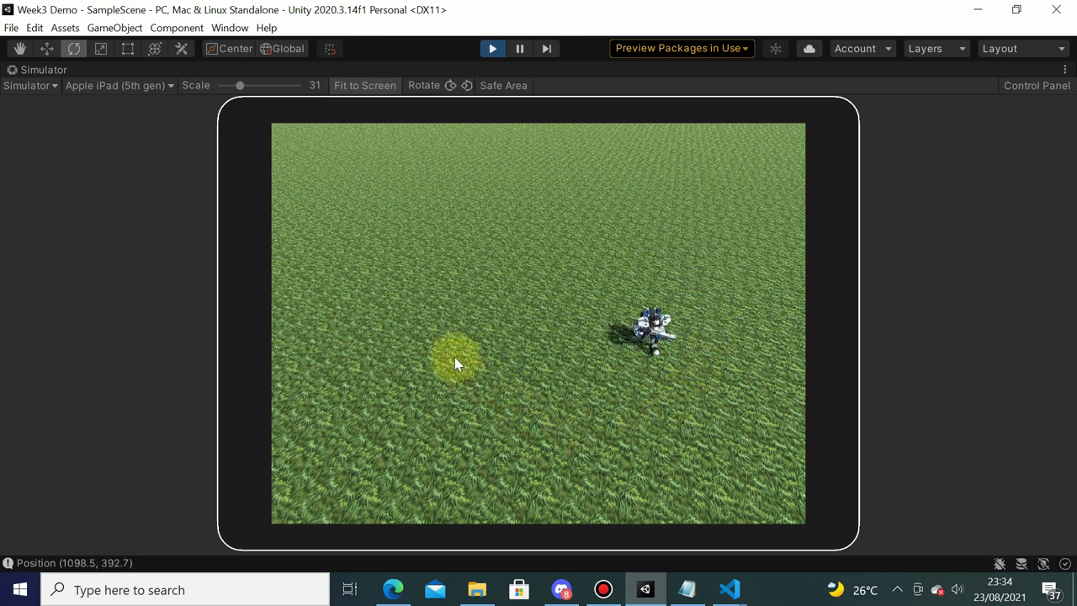
- Keep redirecting the warrior to new spots, then stop Play mode
left_click(451, 278)
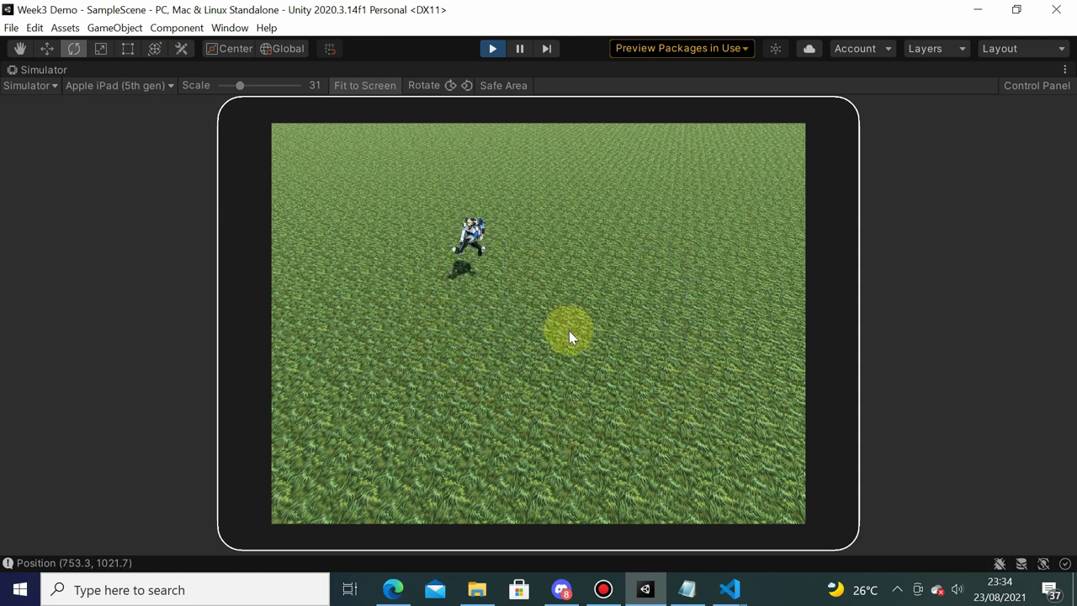
left_click(552, 374)
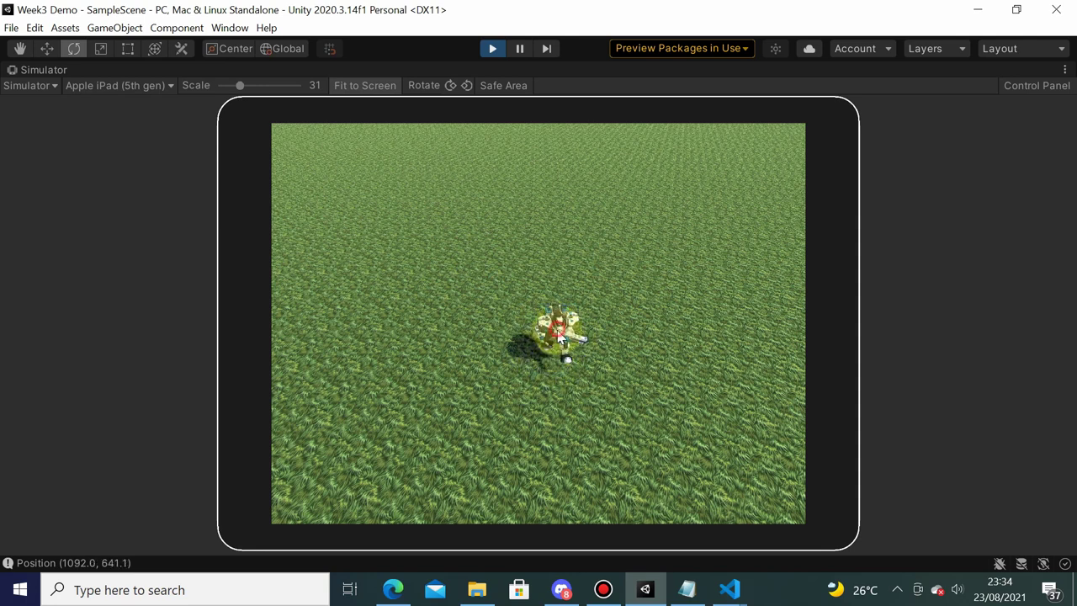
left_click(568, 345)
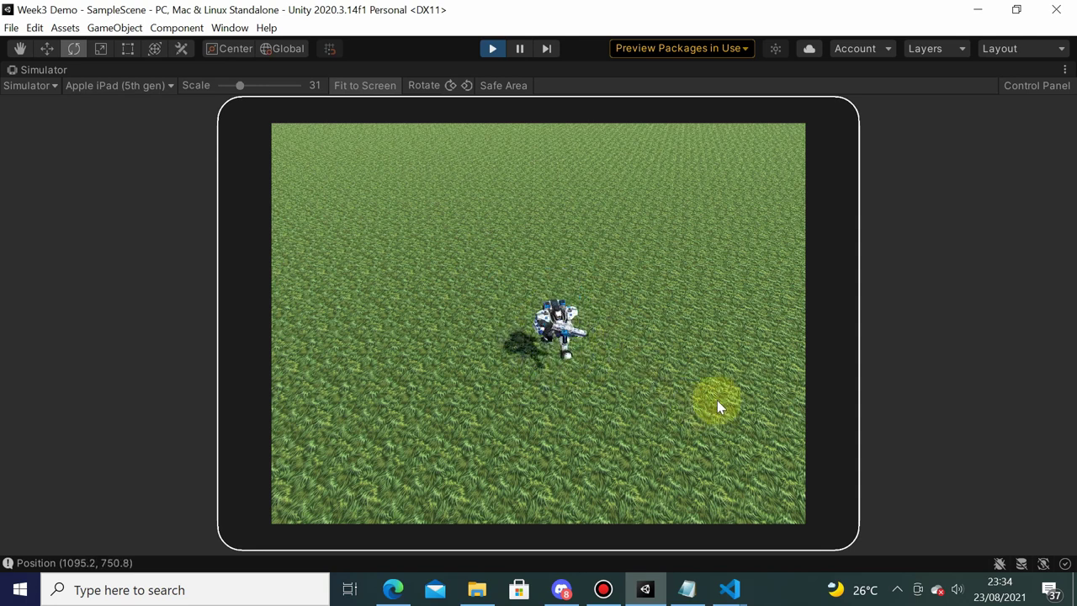
left_click(750, 212)
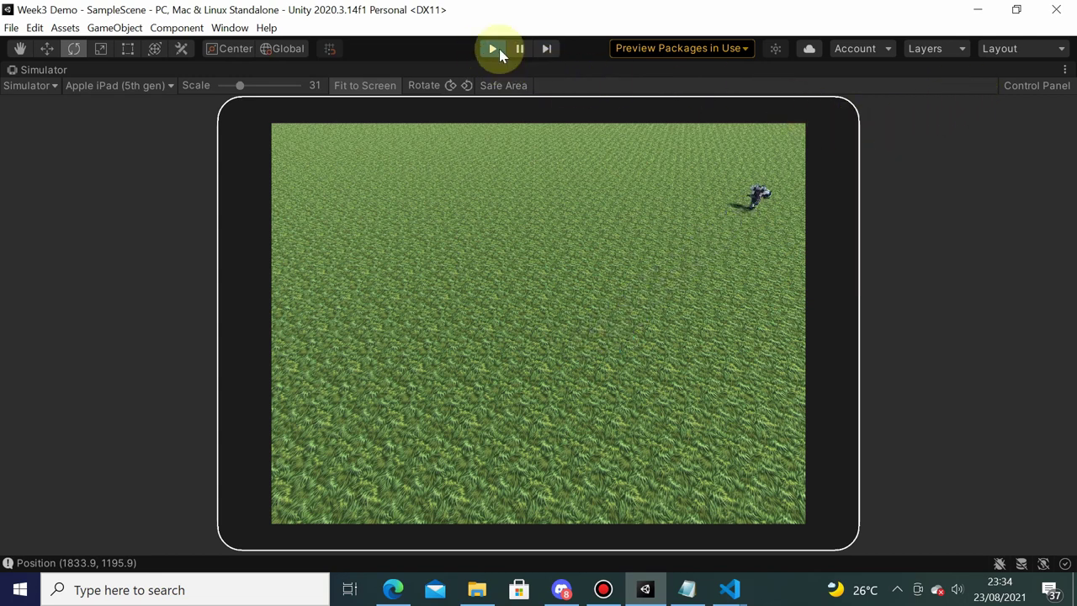
left_click(645, 411)
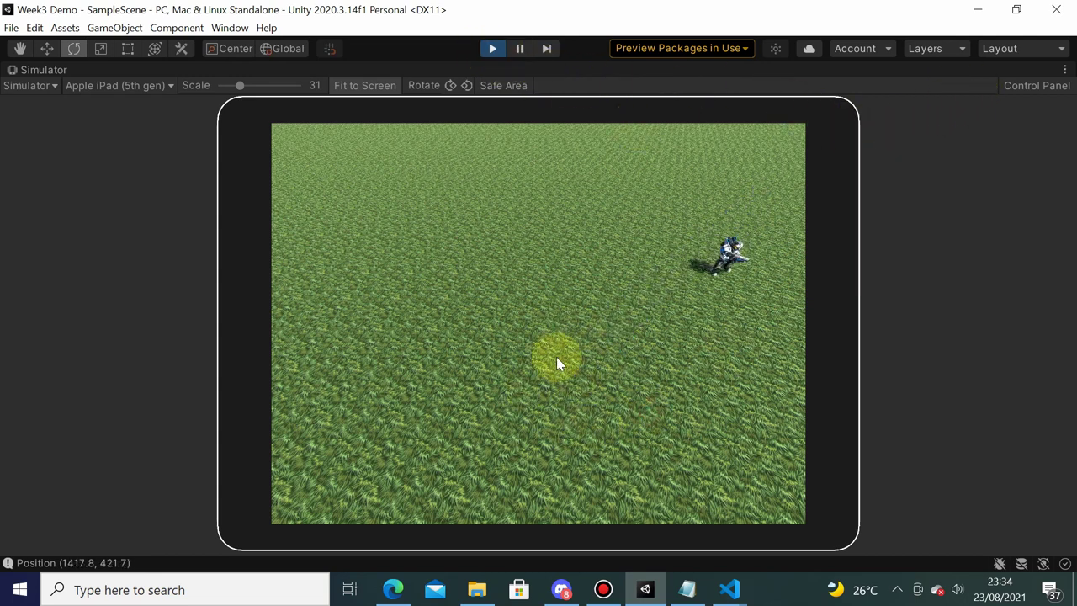
left_click(490, 350)
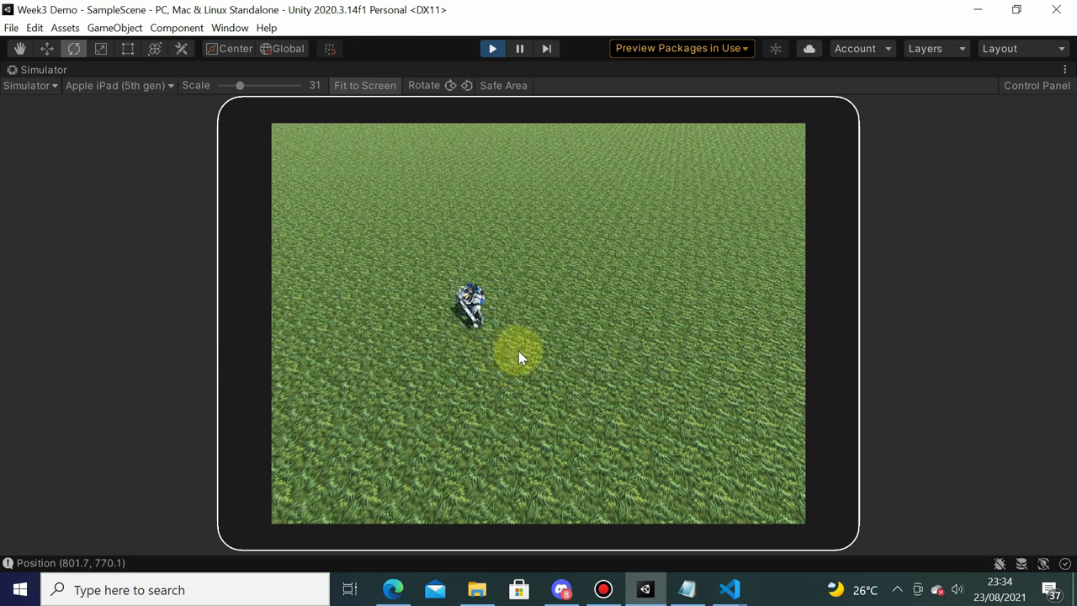
left_click(673, 386)
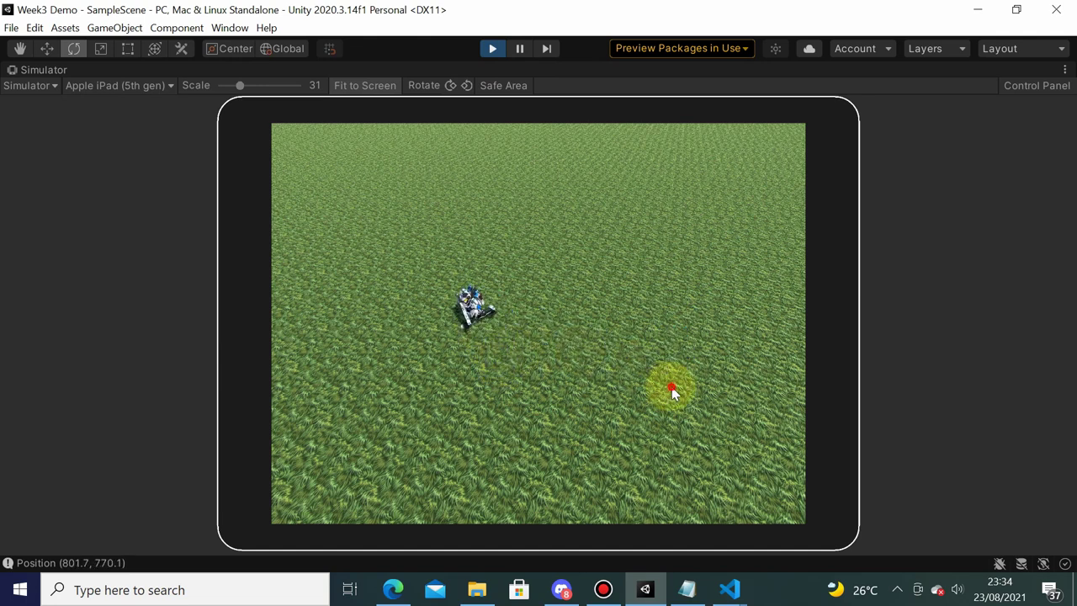
left_click(525, 249)
left_click(447, 261)
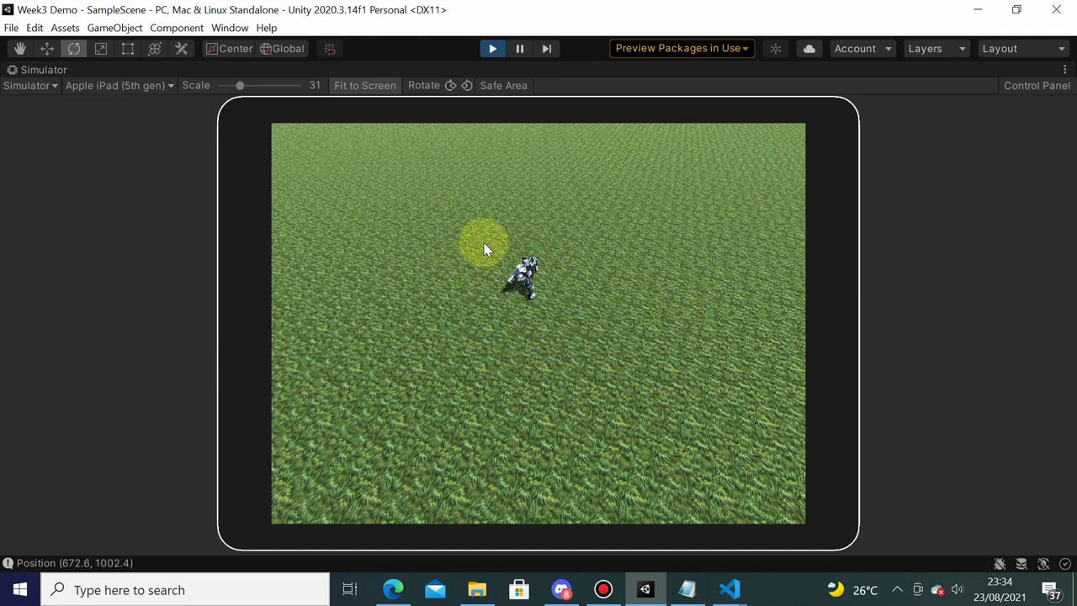
left_click(493, 48)
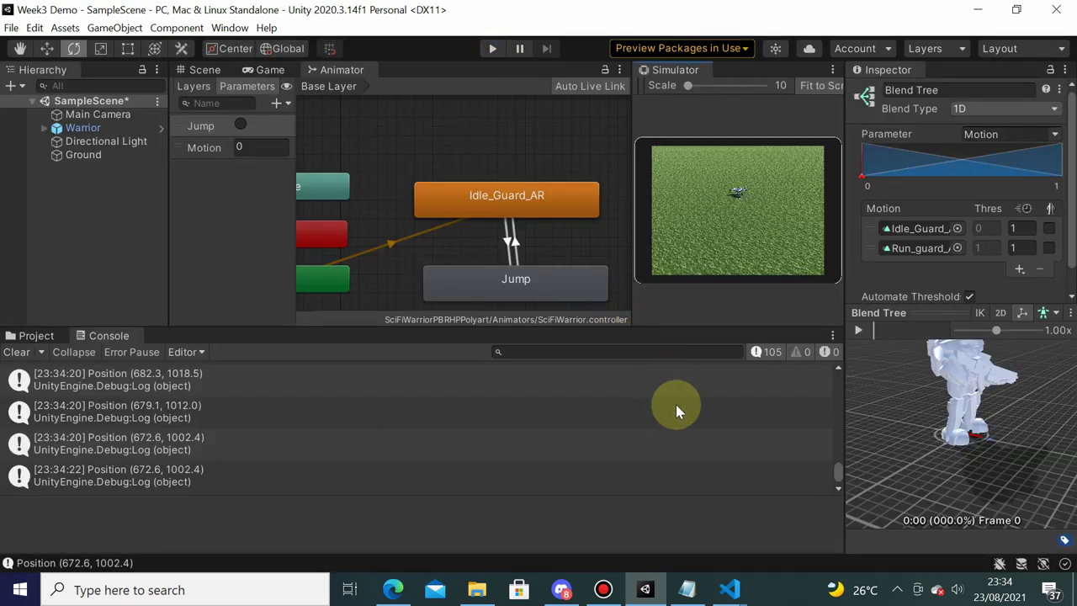
- In VS Code, open a new line at the start of Update() in WarriorHandler.cs
mouse_move(730, 589)
left_click(870, 514)
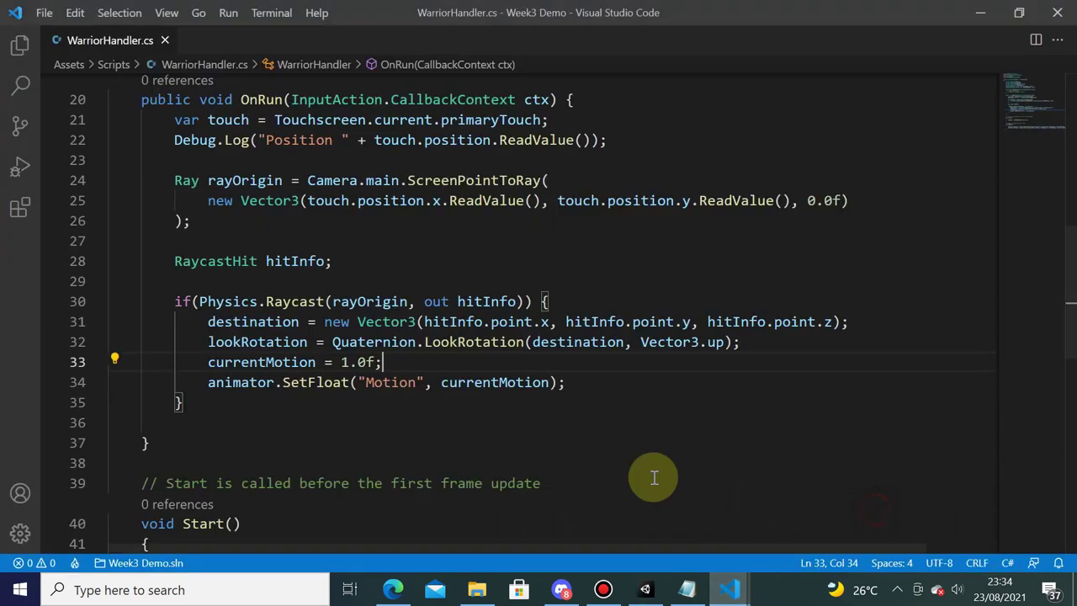
scroll(457, 300, "down", 2)
scroll(471, 284, "down", 2)
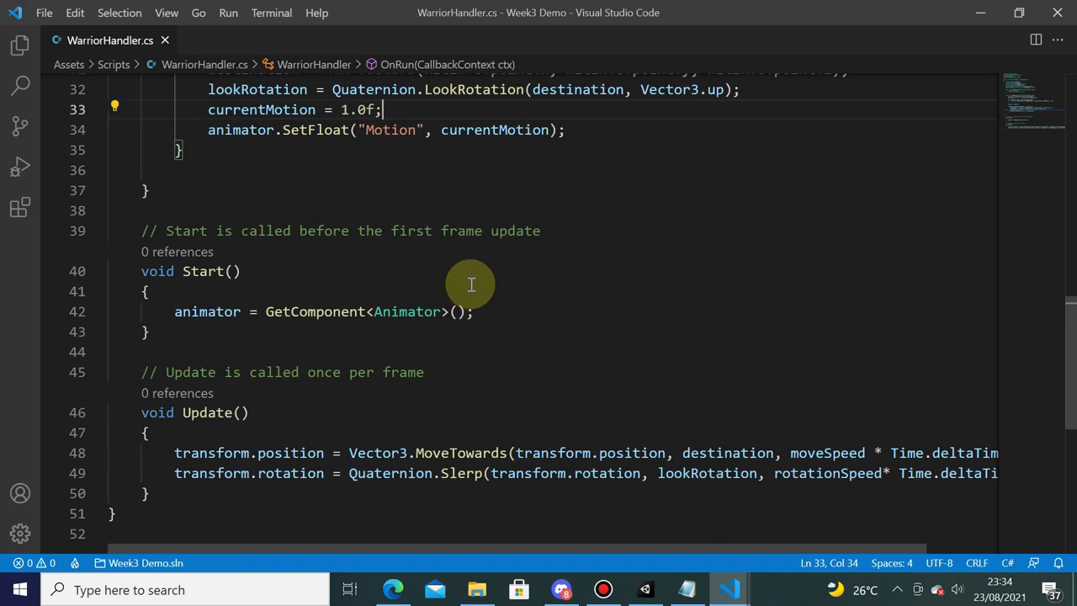
scroll(471, 285, "down", 1)
left_click(320, 368)
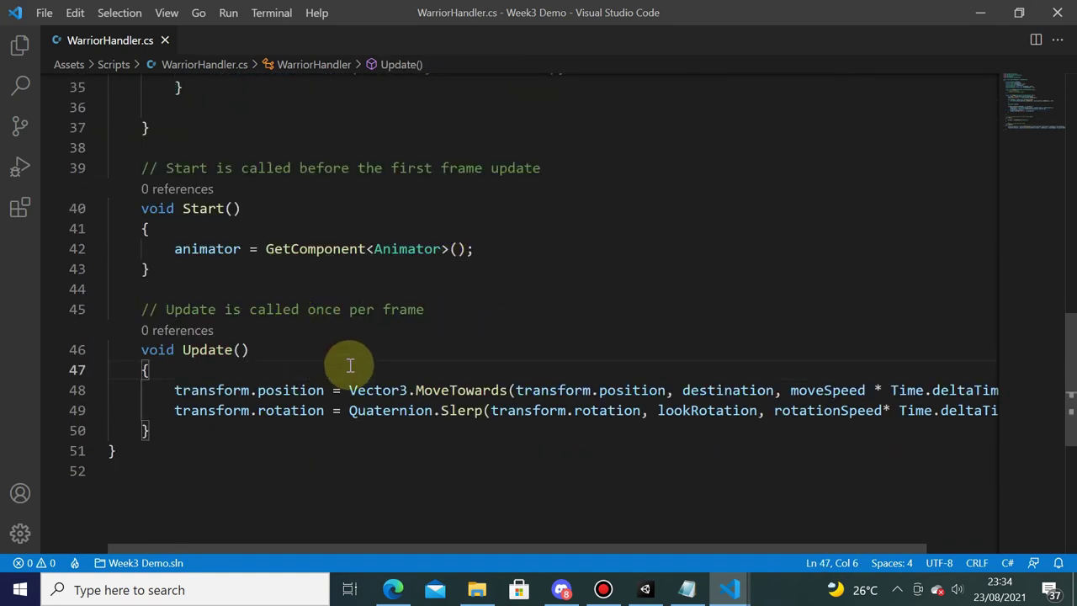
key("Return")
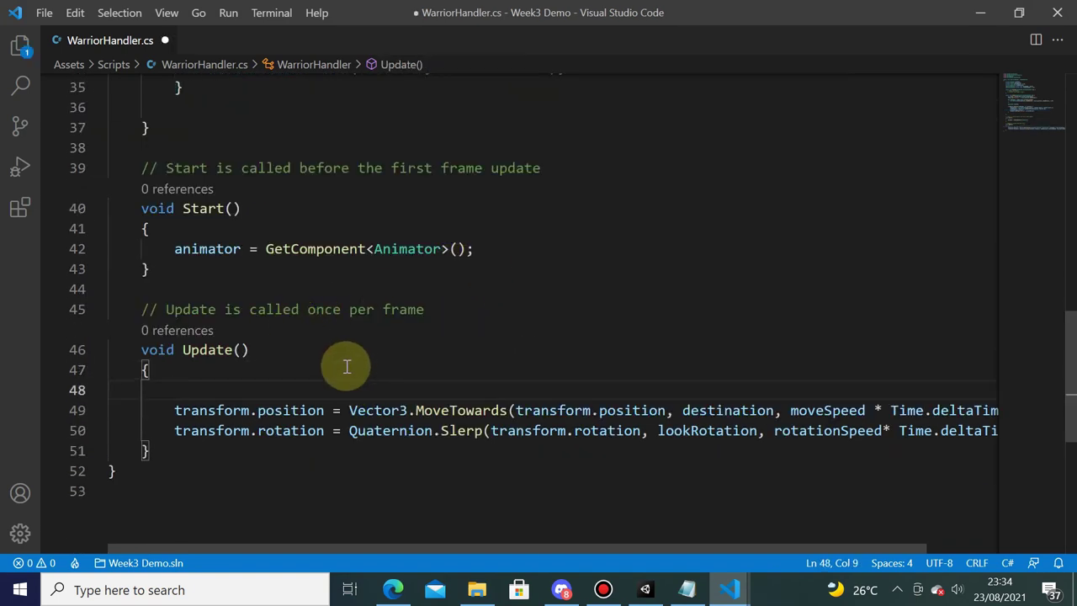
key("shift+F12")
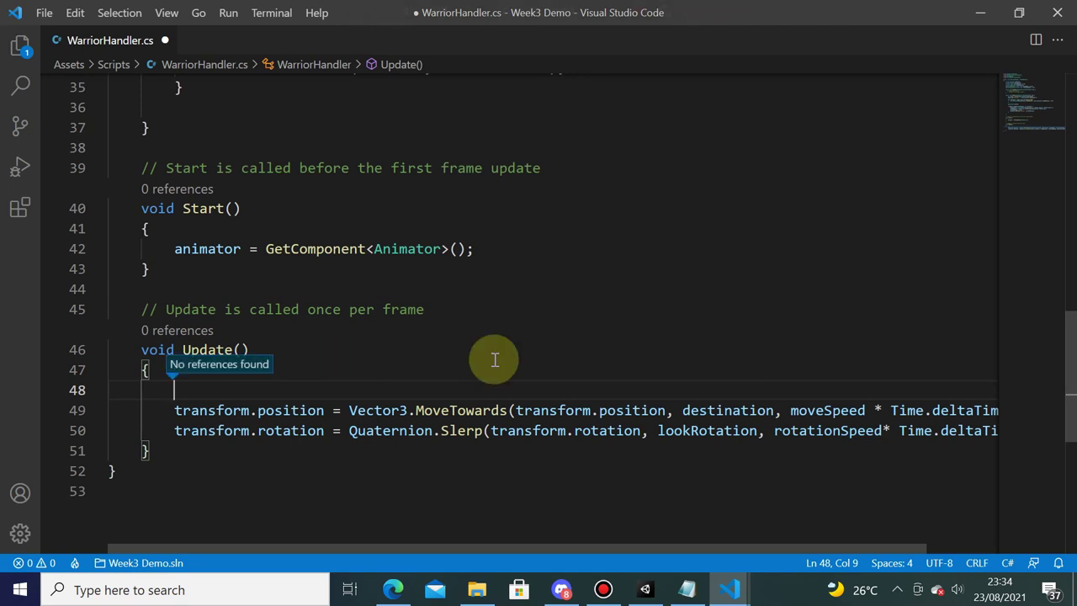
key("Return")
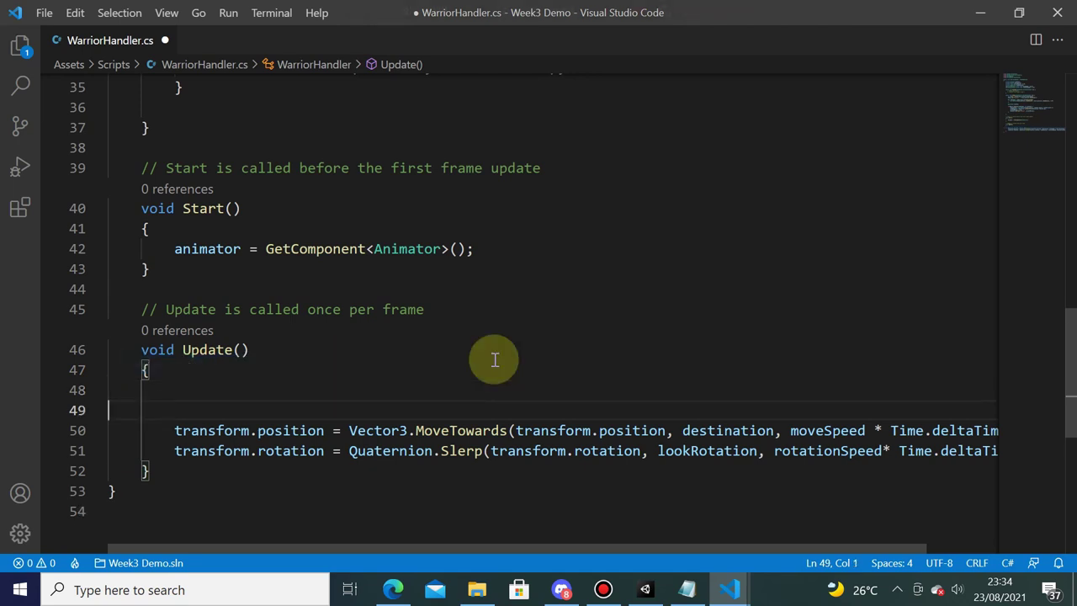
key("BackSpace")
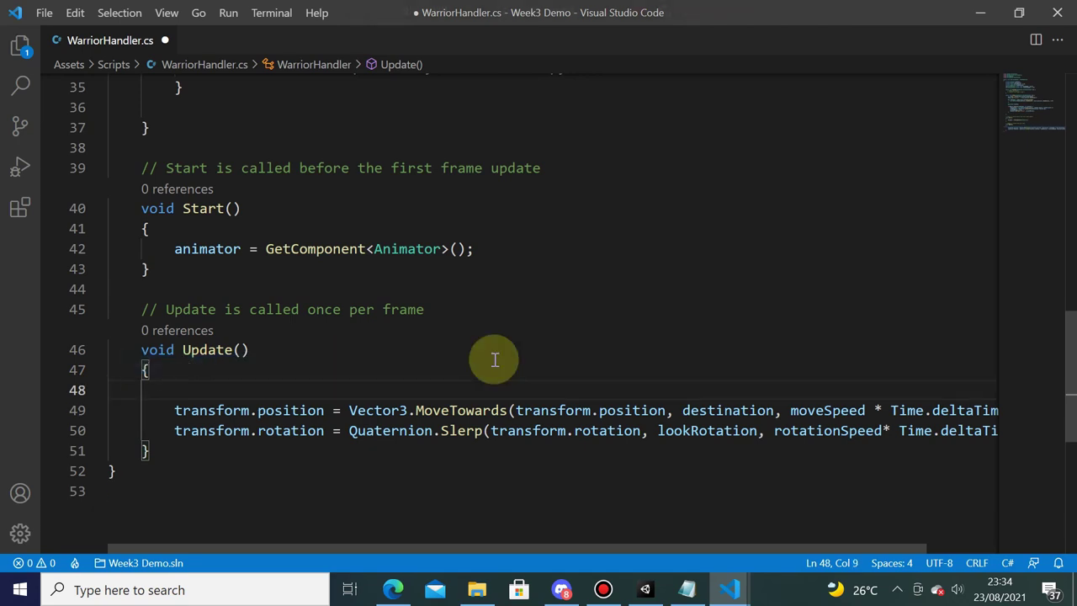
- Write the condition if(Touchscreen.current.primaryTouch.press.isPressed)
type("if(T")
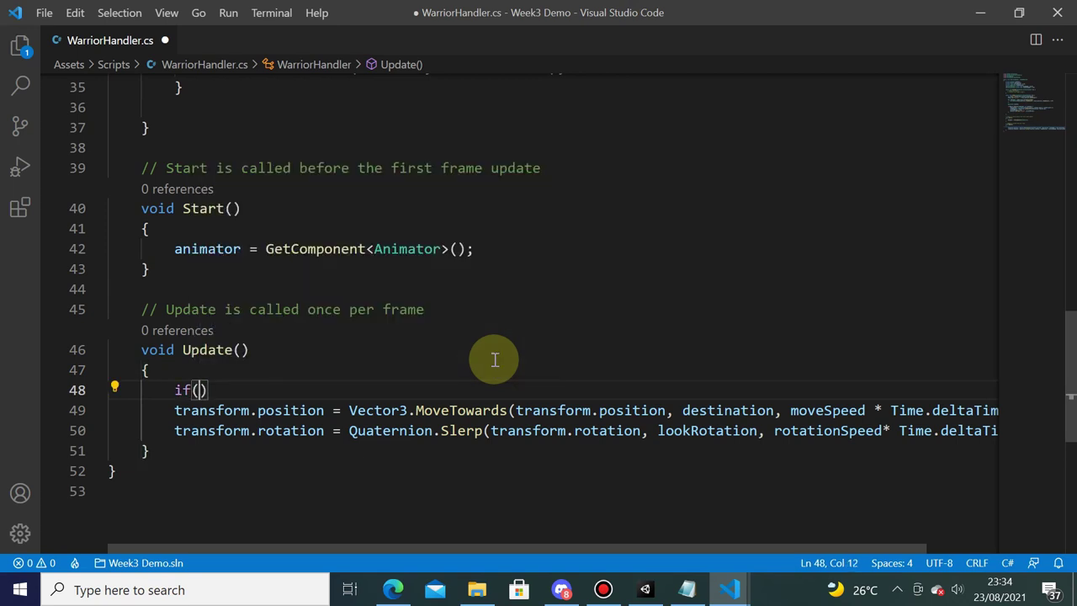
type("ouch")
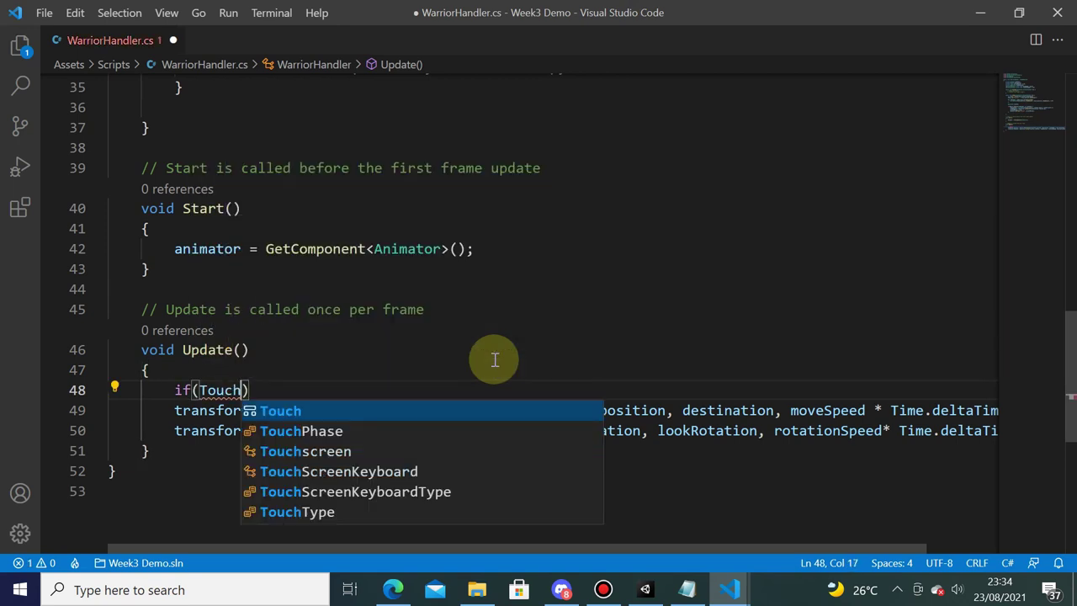
key("Down")
key("Down")
key("Return")
type(".pr")
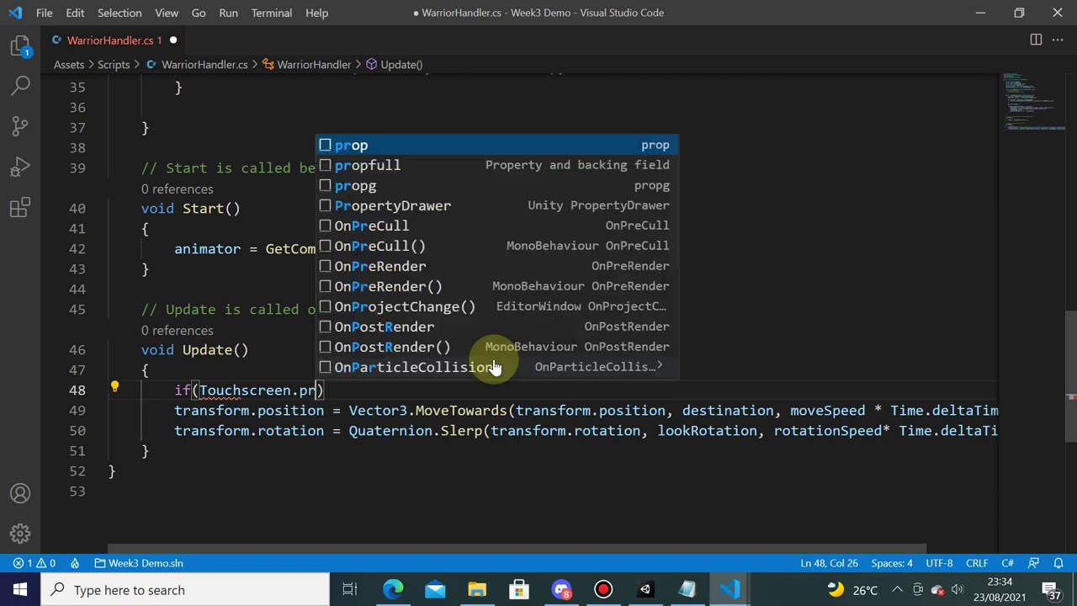
type("im")
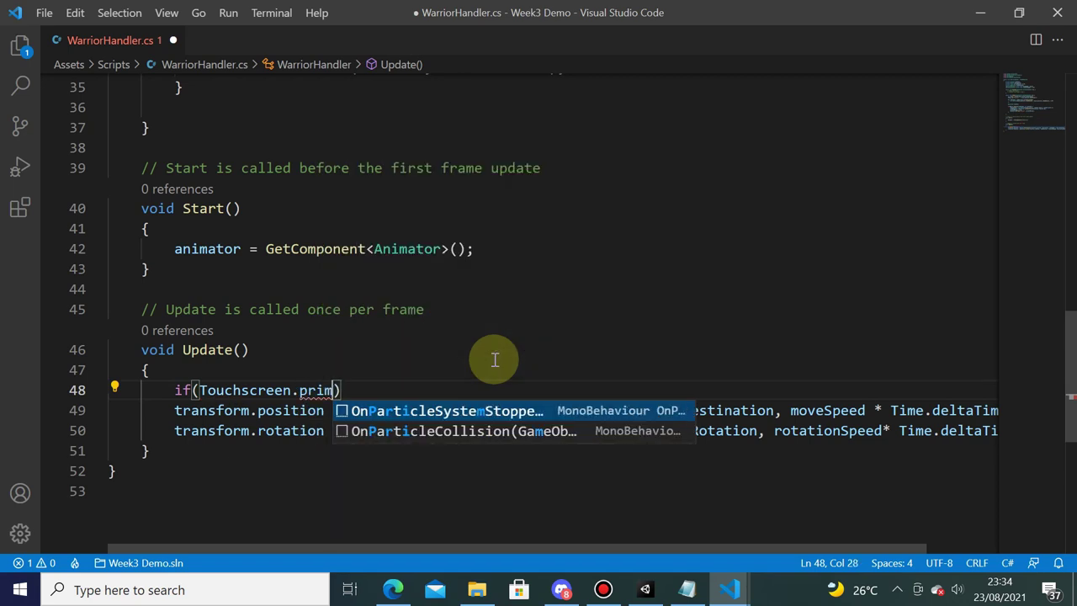
key("BackSpace")
key("BackSpace")
key("BackSpace")
key("BackSpace")
type("current.")
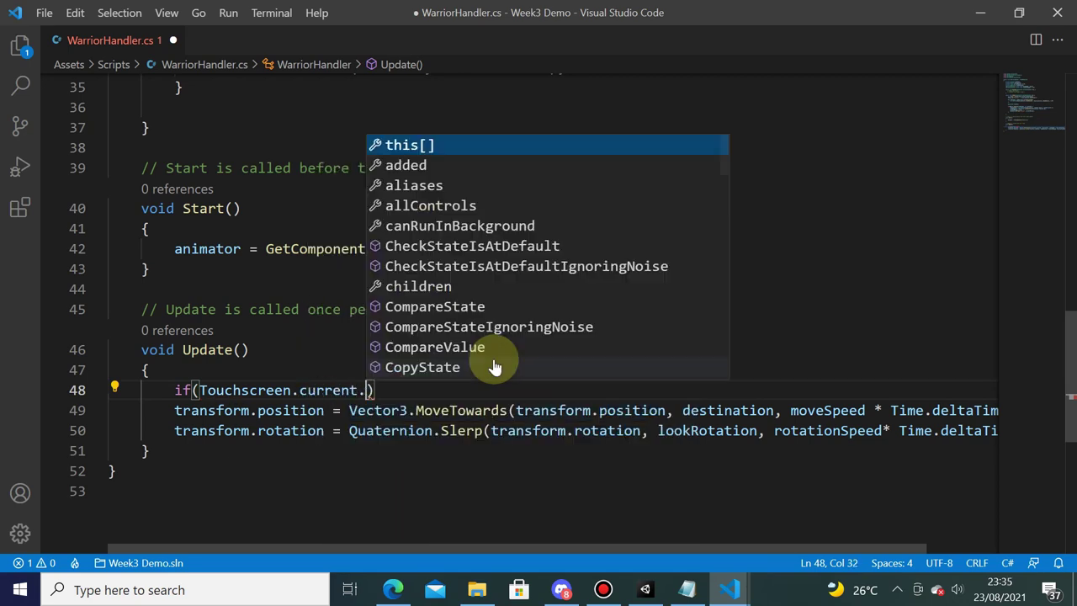
type("pri")
key("Return")
type(".p")
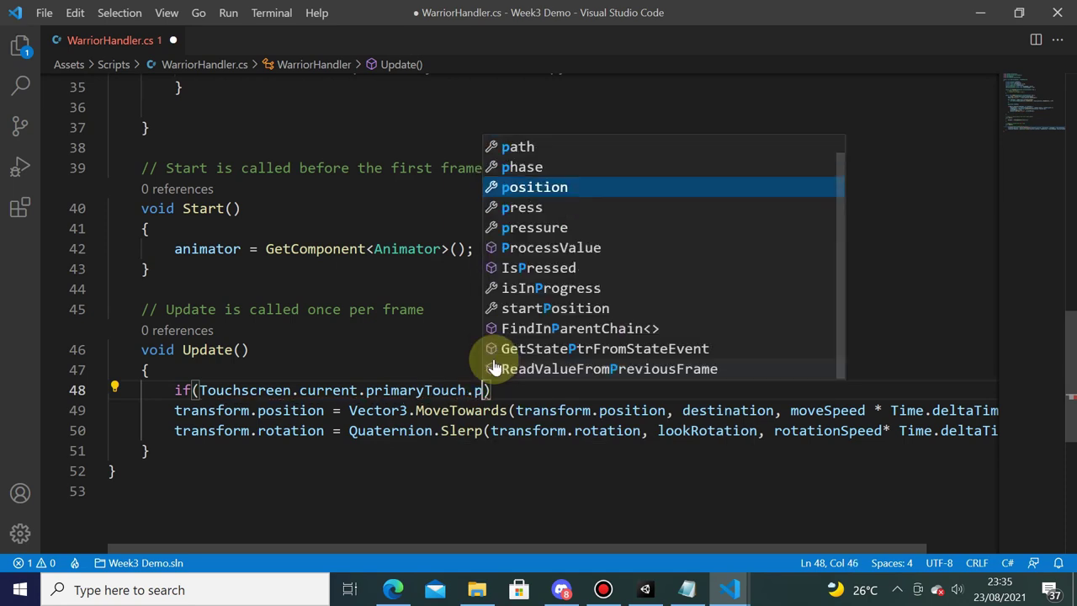
type("r")
key("Return")
type(".is")
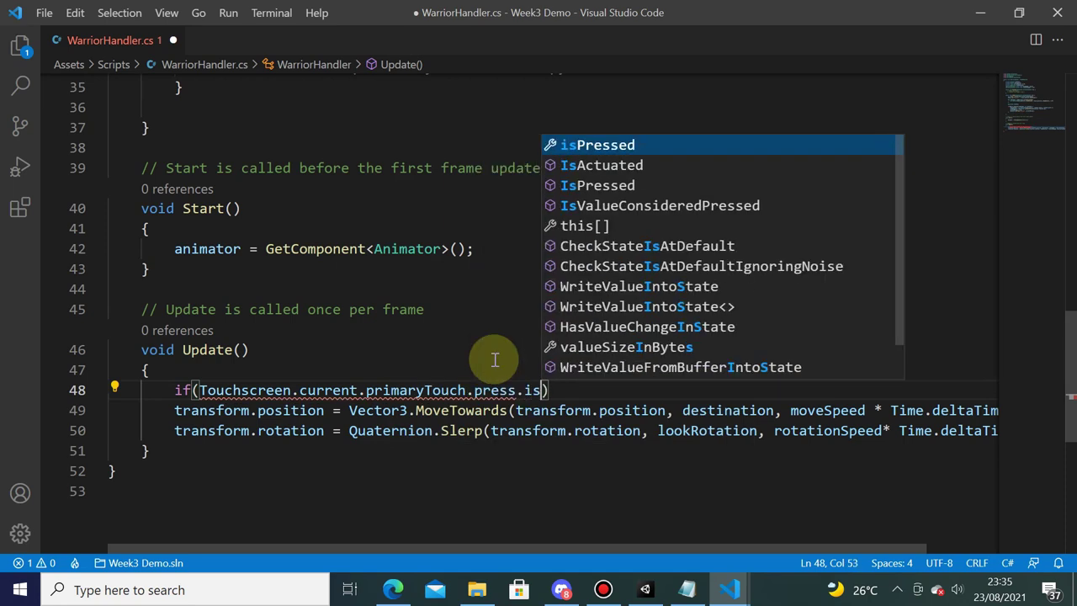
type("P")
key("Return")
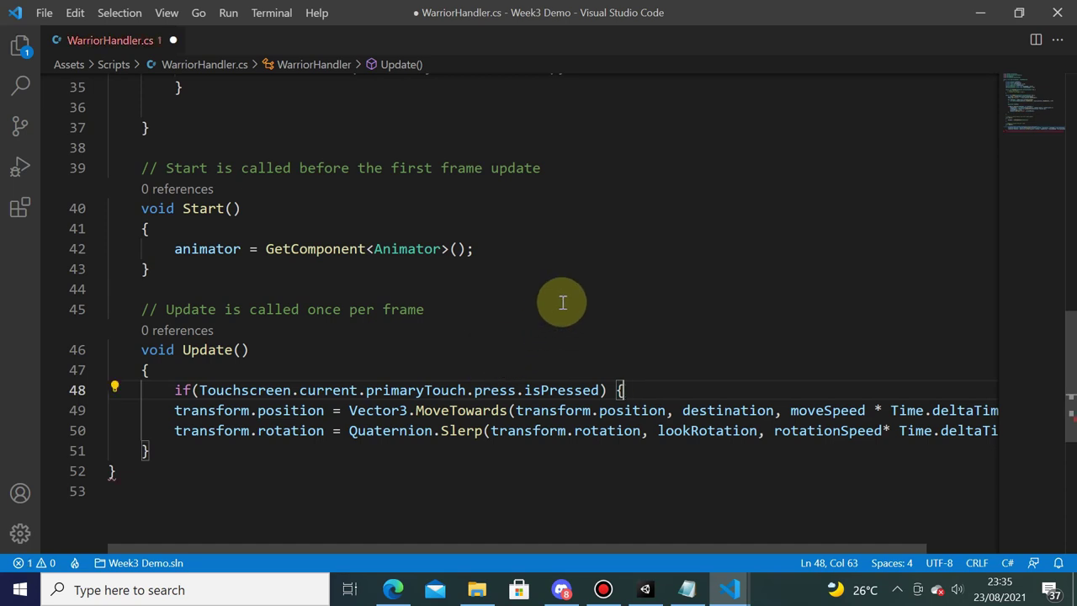
- Indent the movement and rotation lines into the if block
left_click(138, 450)
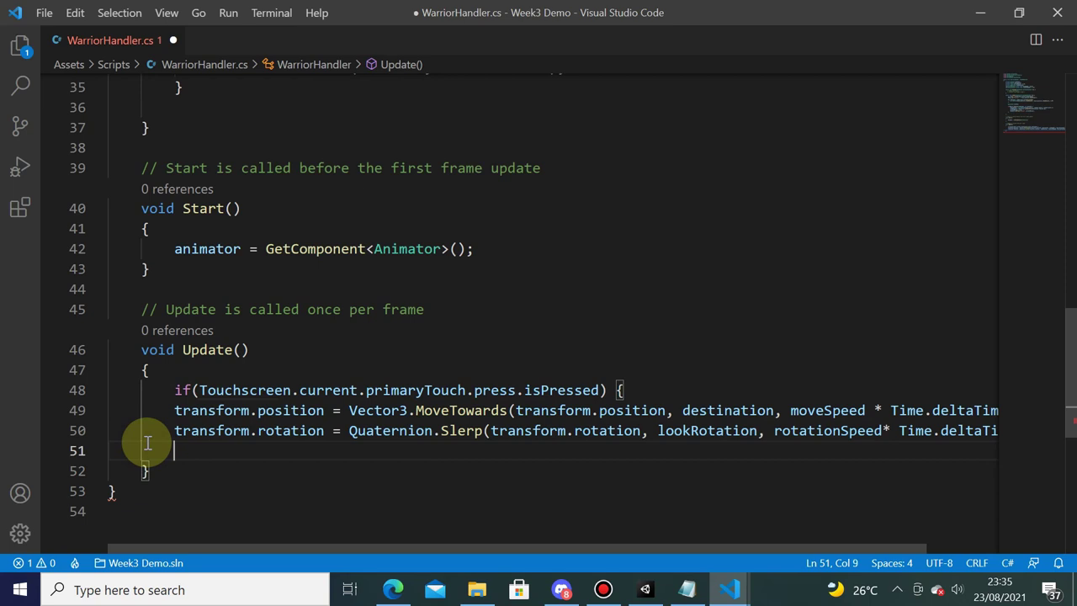
type("}")
key("Up")
key("Tab")
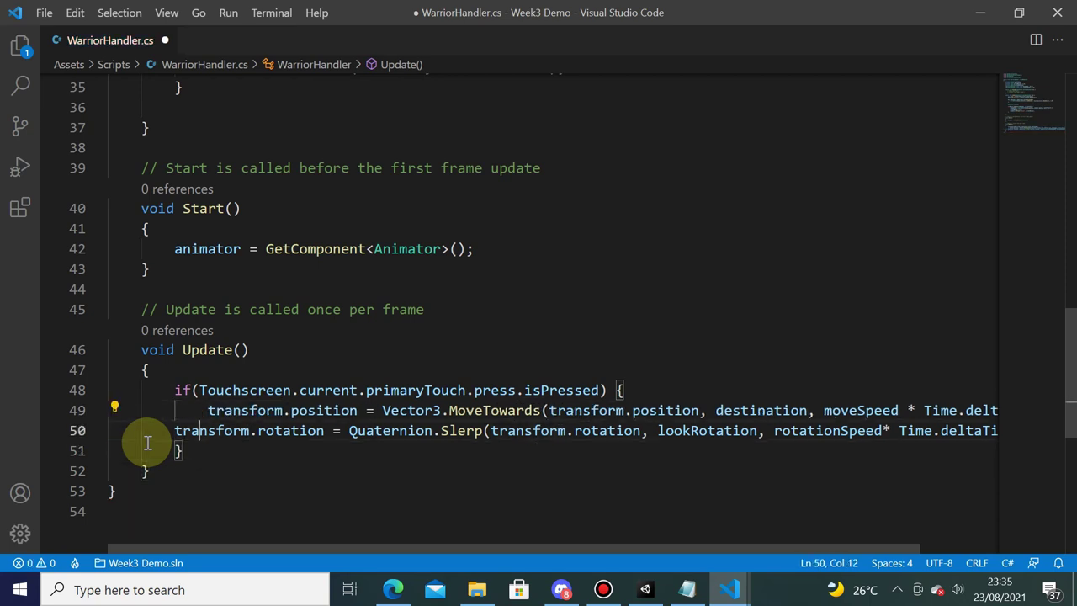
key("Down")
key("Home")
key("Tab")
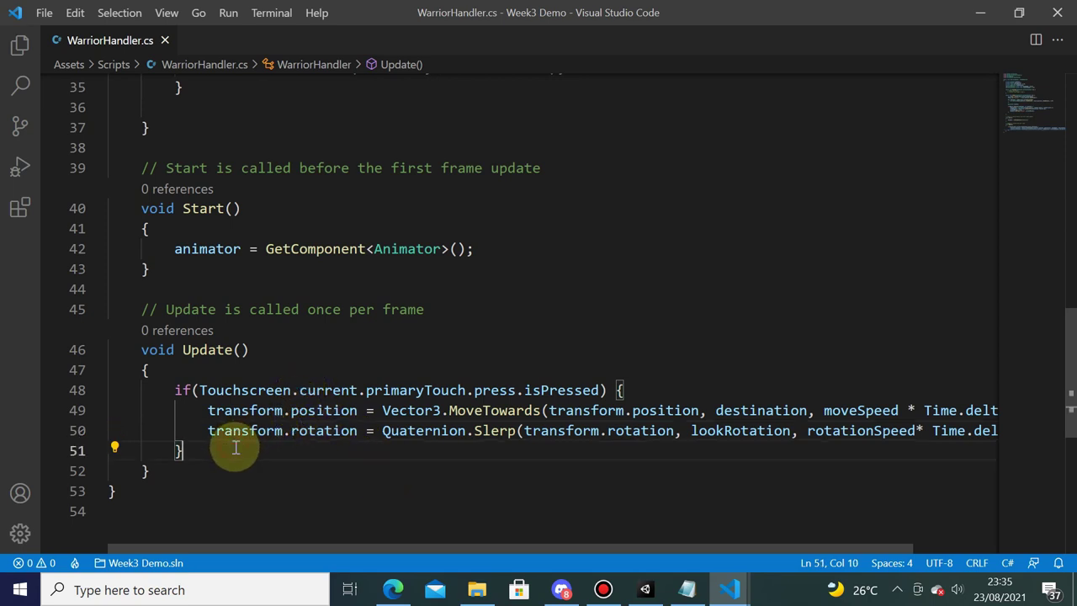
- Add an else block and paste OnRun's currentMotion and SetFloat lines into it
type(" else {")
key("Return")
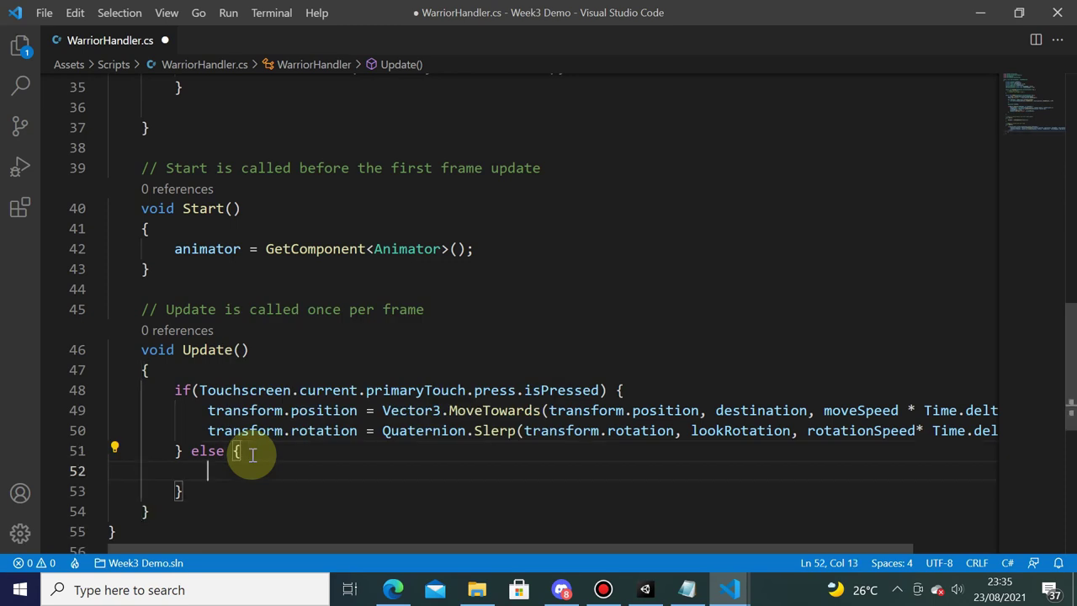
scroll(303, 365, "up", 2)
left_click(202, 173)
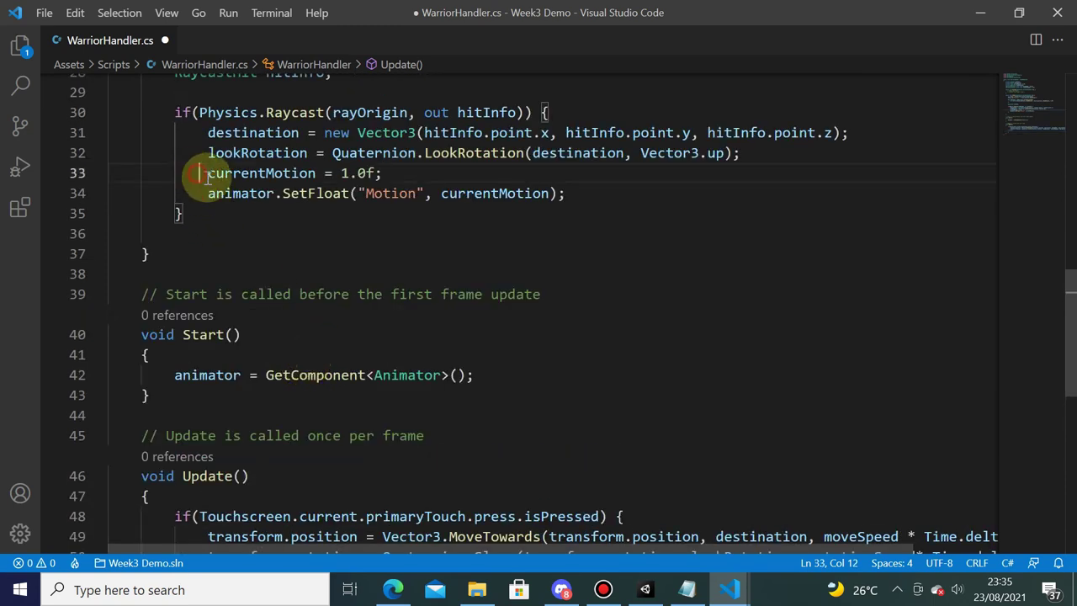
left_click(562, 193, "shift")
scroll(505, 261, "down", 3)
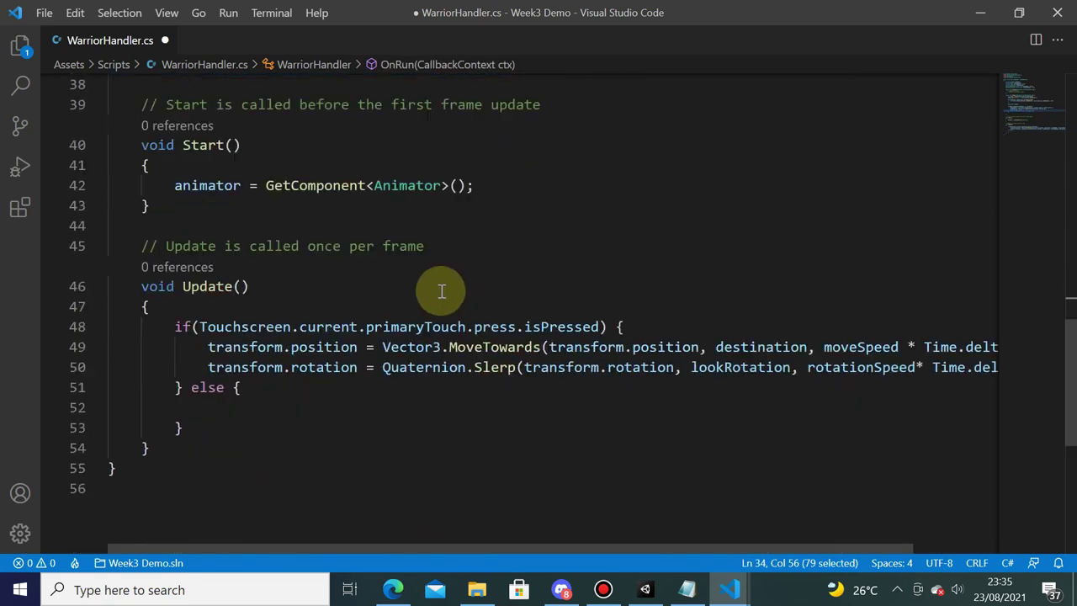
left_click(343, 413)
type("currentMotion = 1.0f;             animator.SetFloat(\"Motion\", currentMotion);")
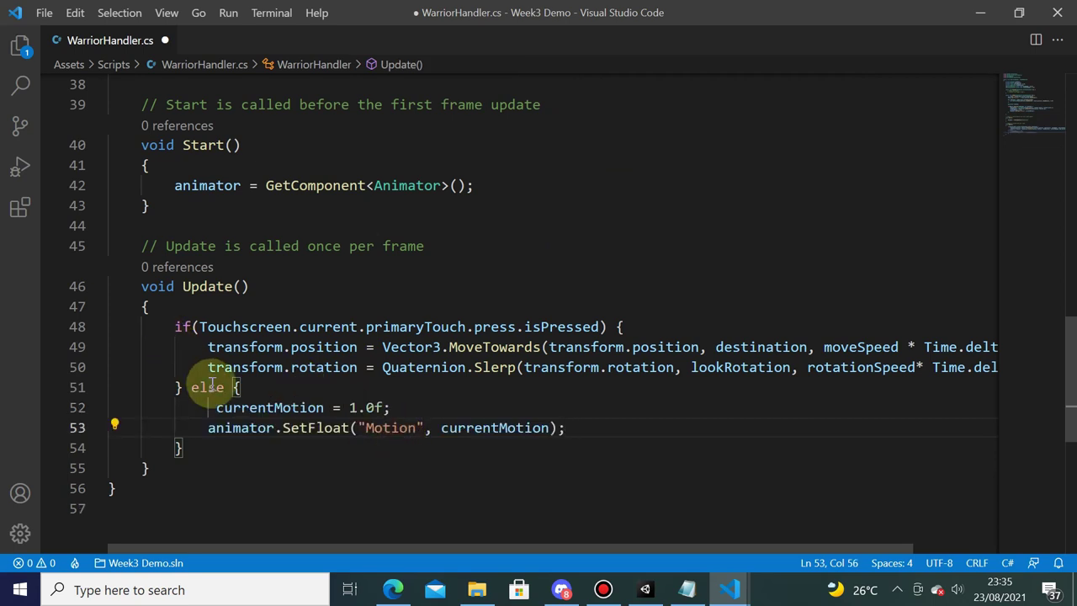
key("BackSpace")
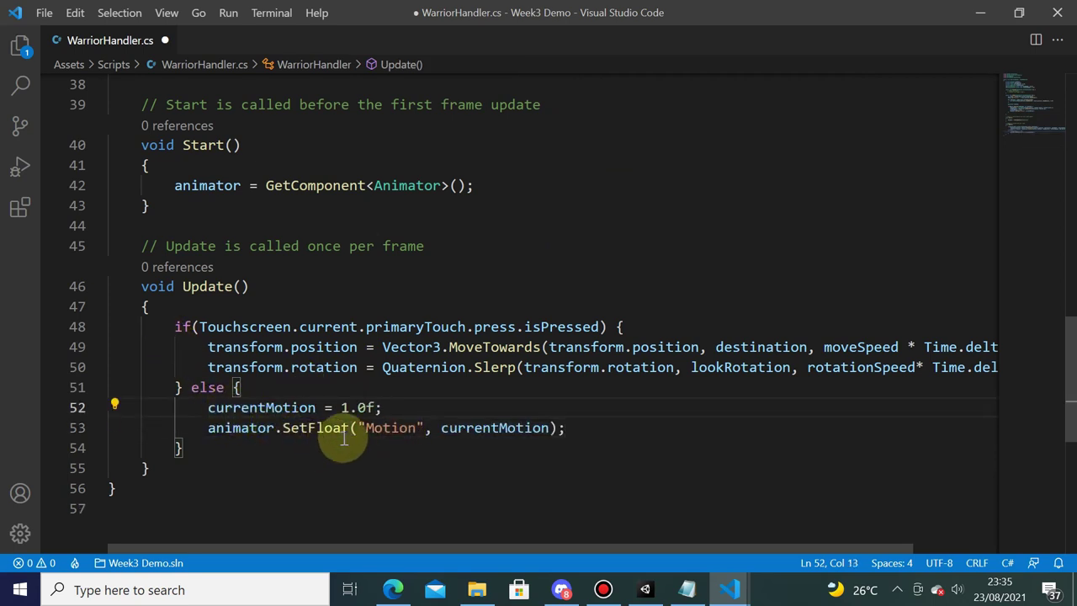
- Change the pasted value to 0.0f, save WarriorHandler.cs, and return to Unity
double_click(346, 407)
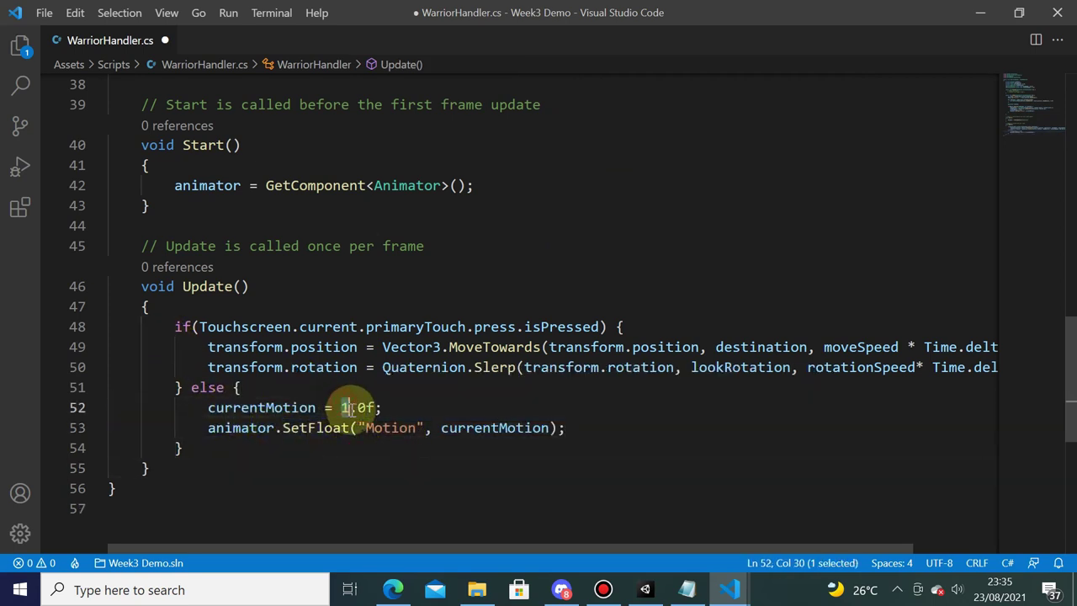
type("0")
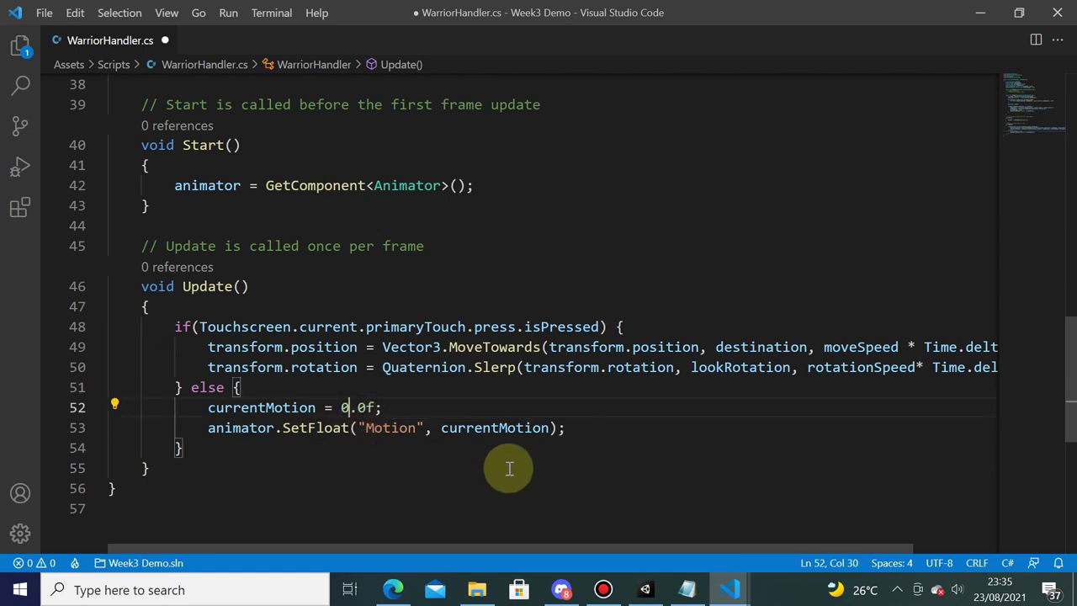
double_click(504, 429)
key("ctrl+s")
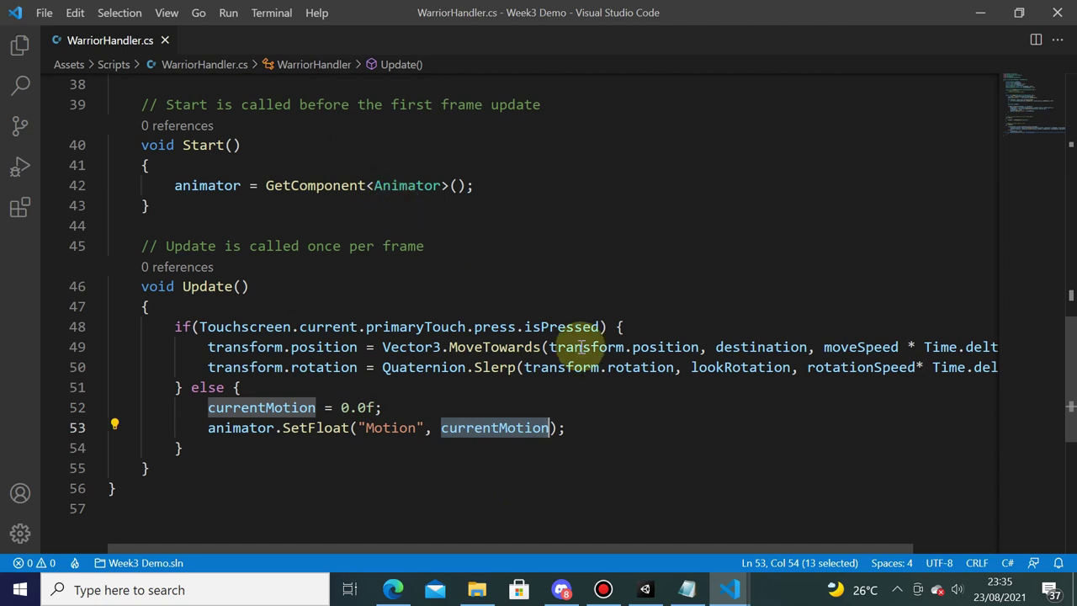
key("alt+Tab")
key("alt+Tab")
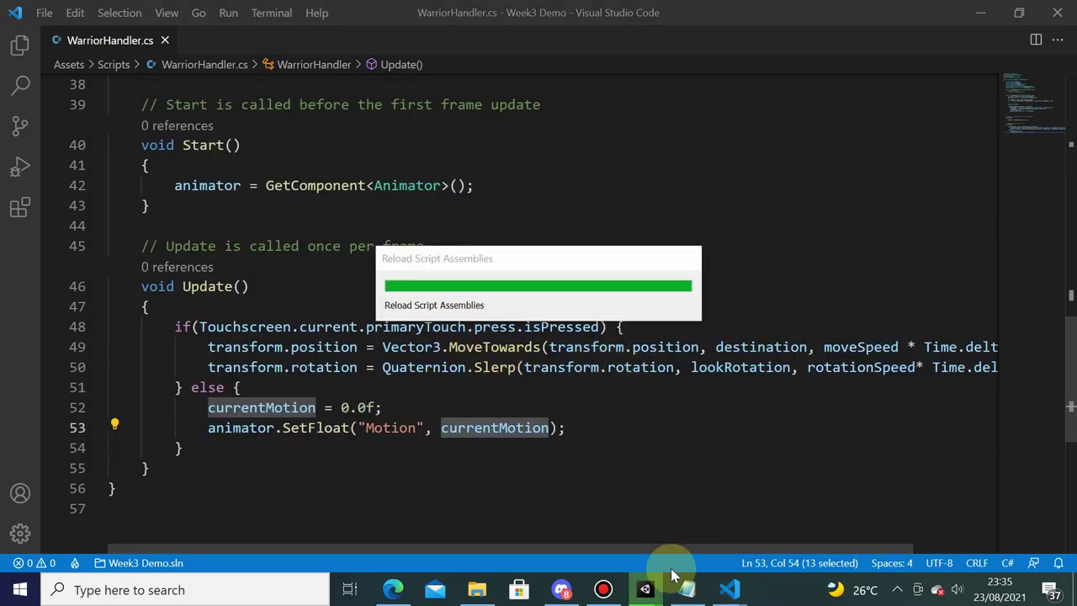
- Bring Unity to the front, maximize its window, and enter Play mode
mouse_move(650, 586)
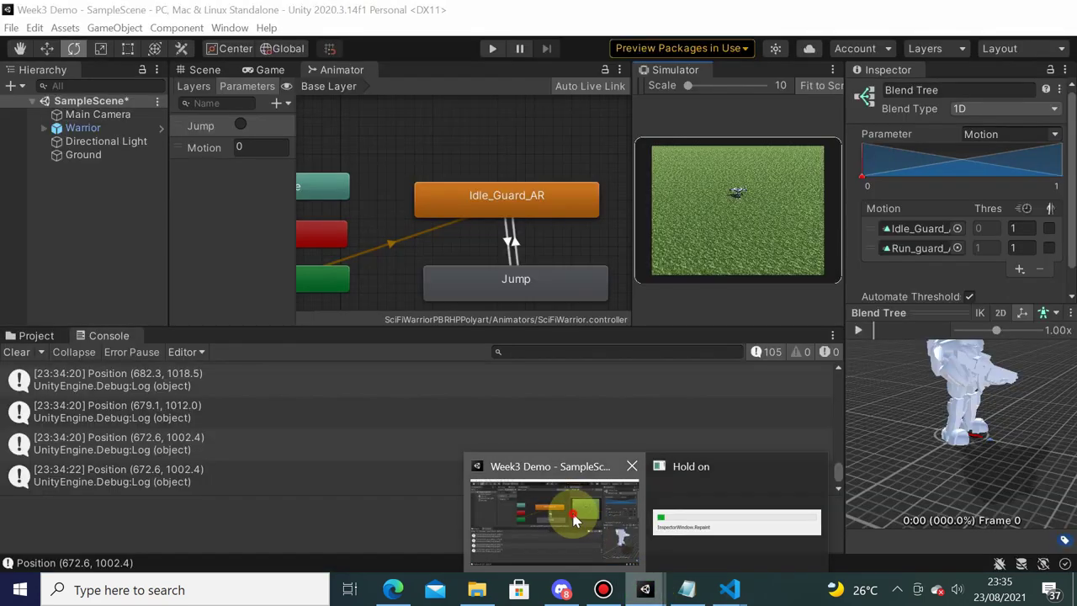
left_click(577, 510)
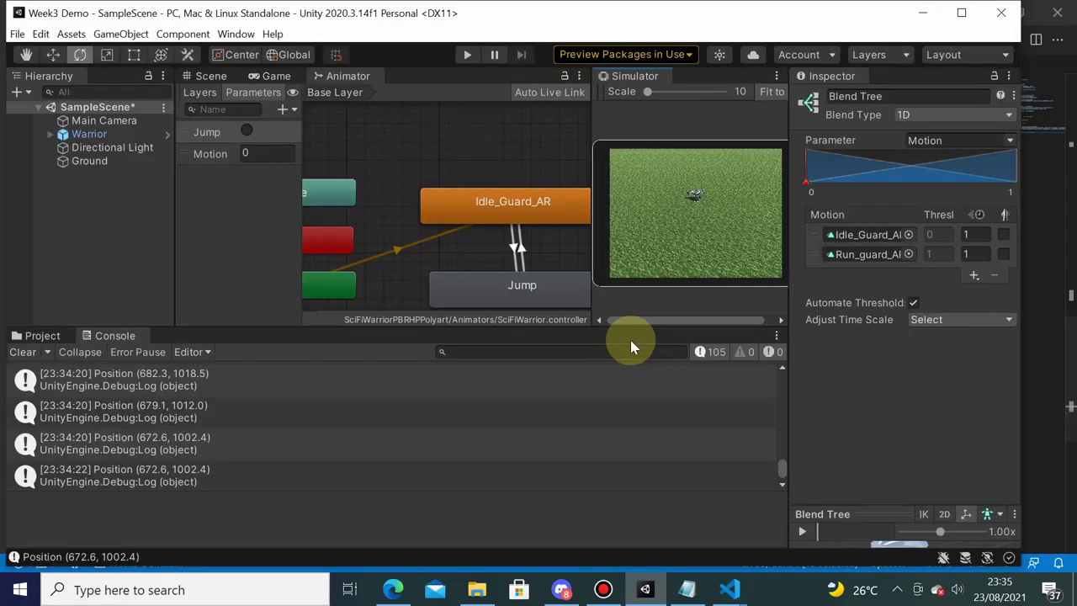
left_click(960, 12)
left_click(494, 48)
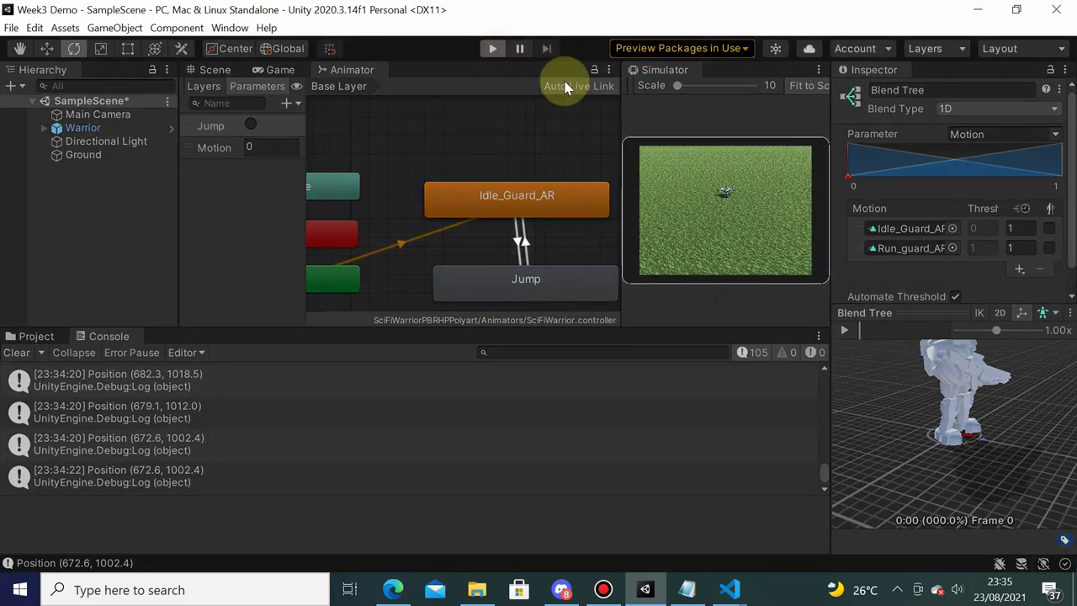
- Maximize the Simulator and tap a series of grass spots to send the Warrior walking
left_click(819, 71)
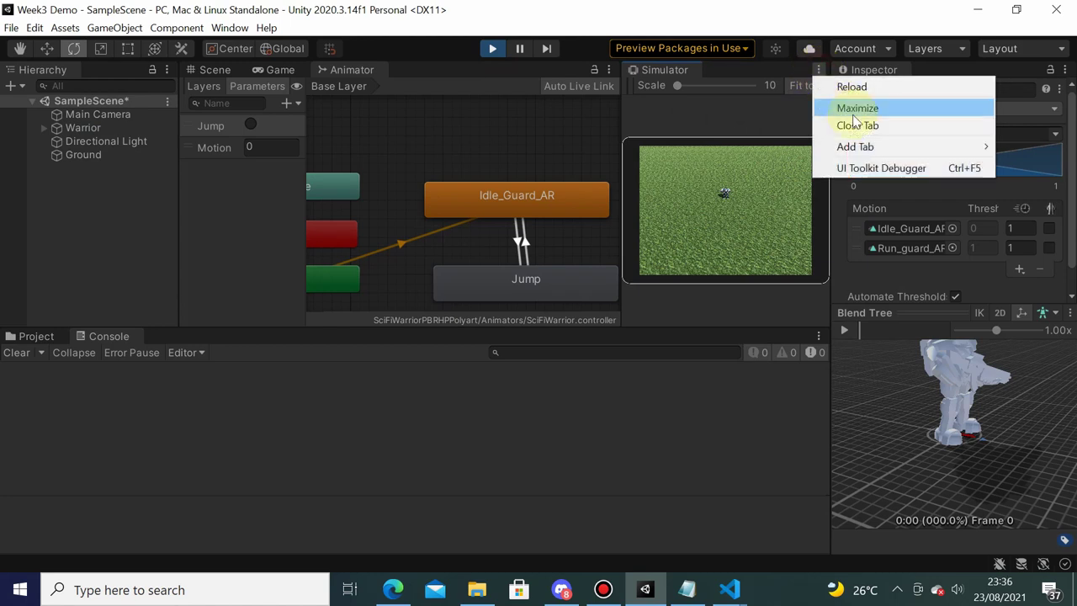
left_click(855, 108)
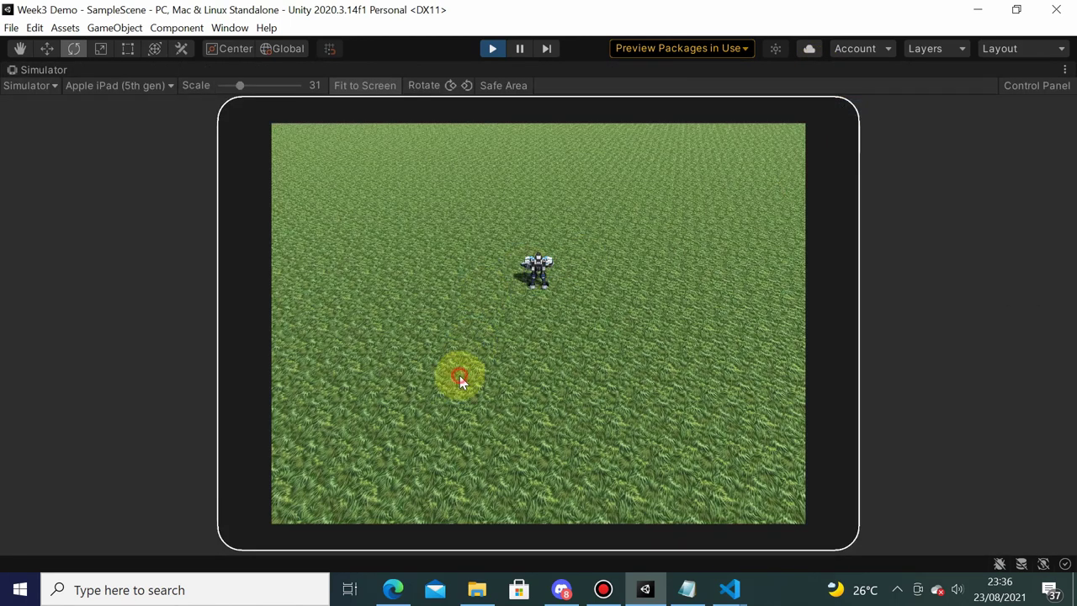
left_click(699, 473)
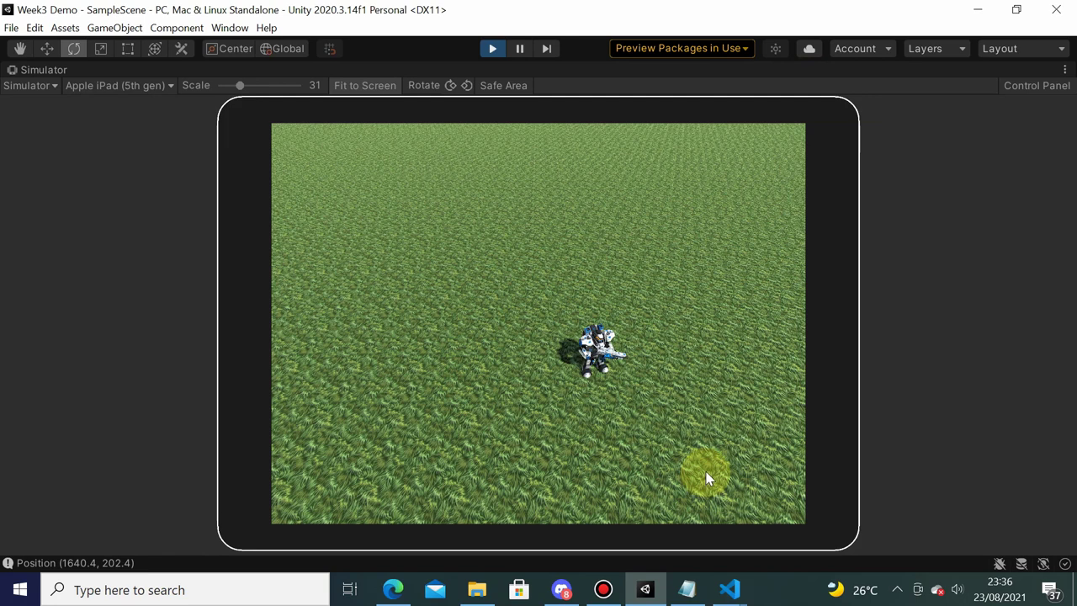
left_click(410, 372)
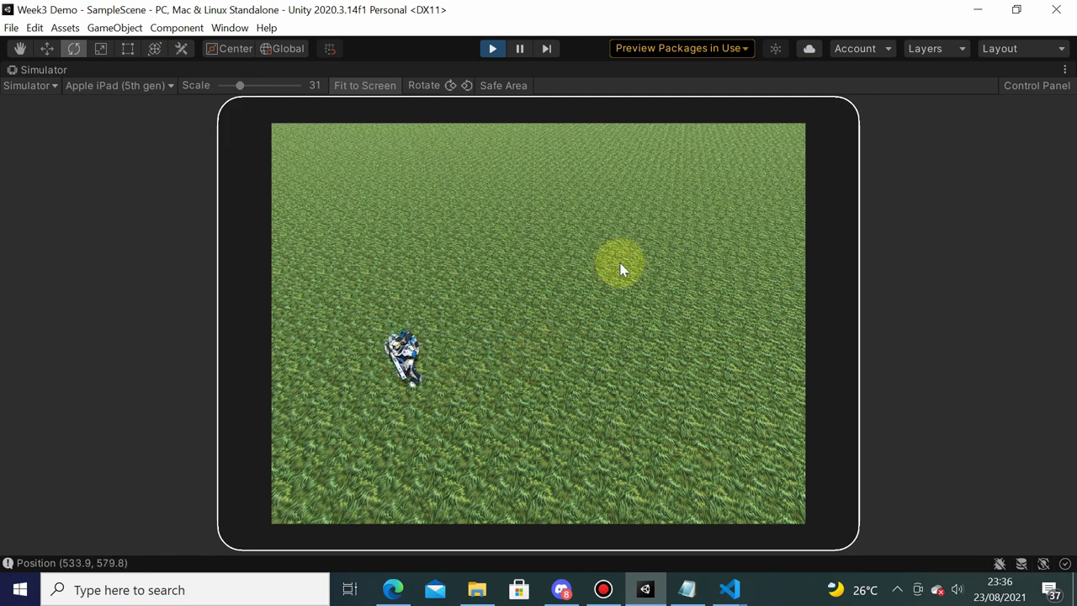
left_click(669, 215)
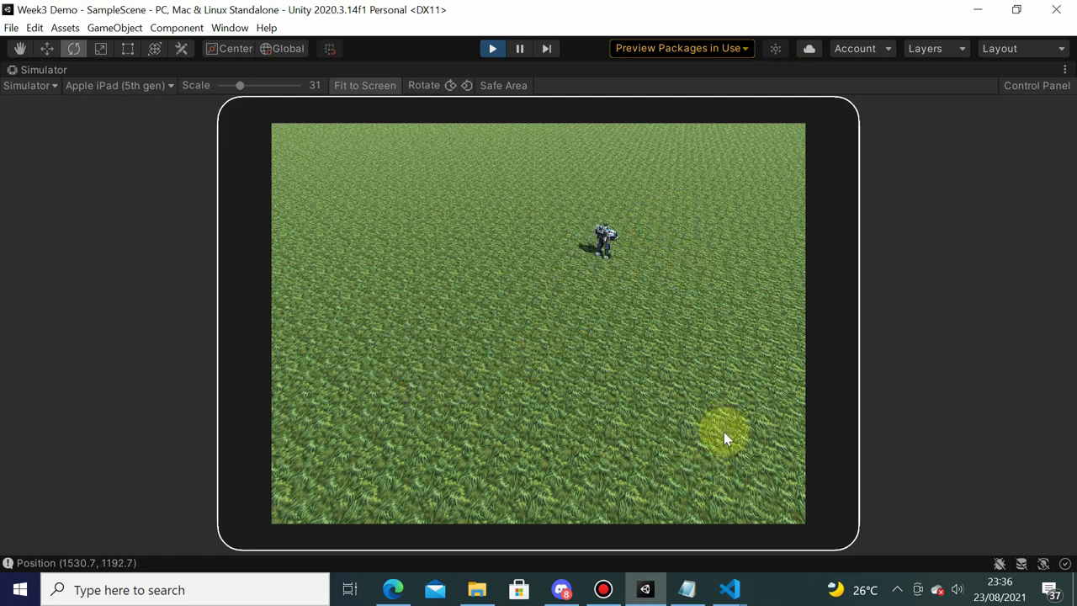
left_click(730, 470)
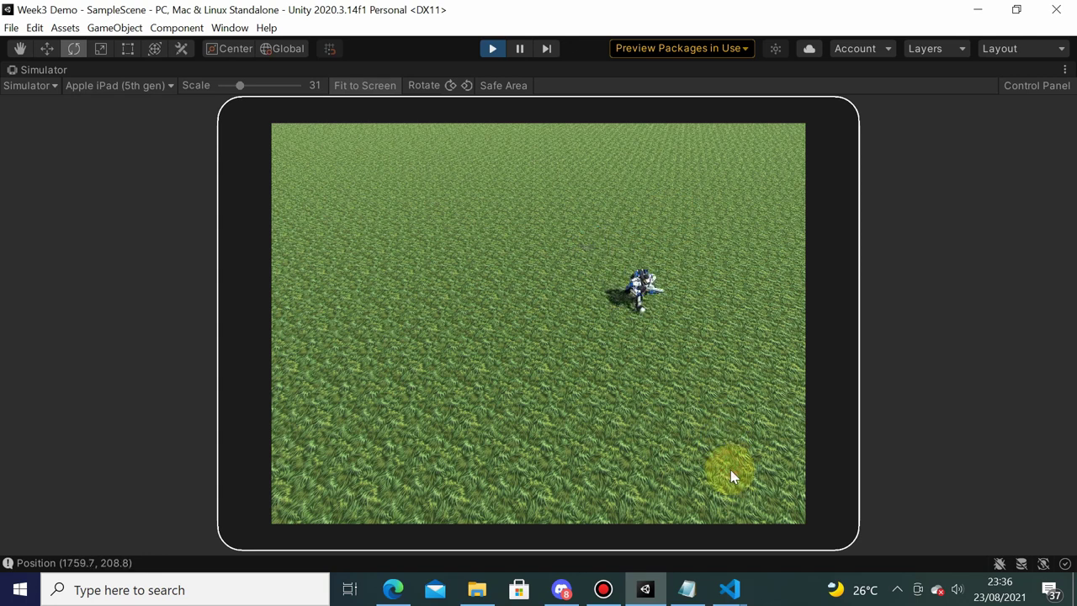
left_click(365, 320)
left_click(391, 455)
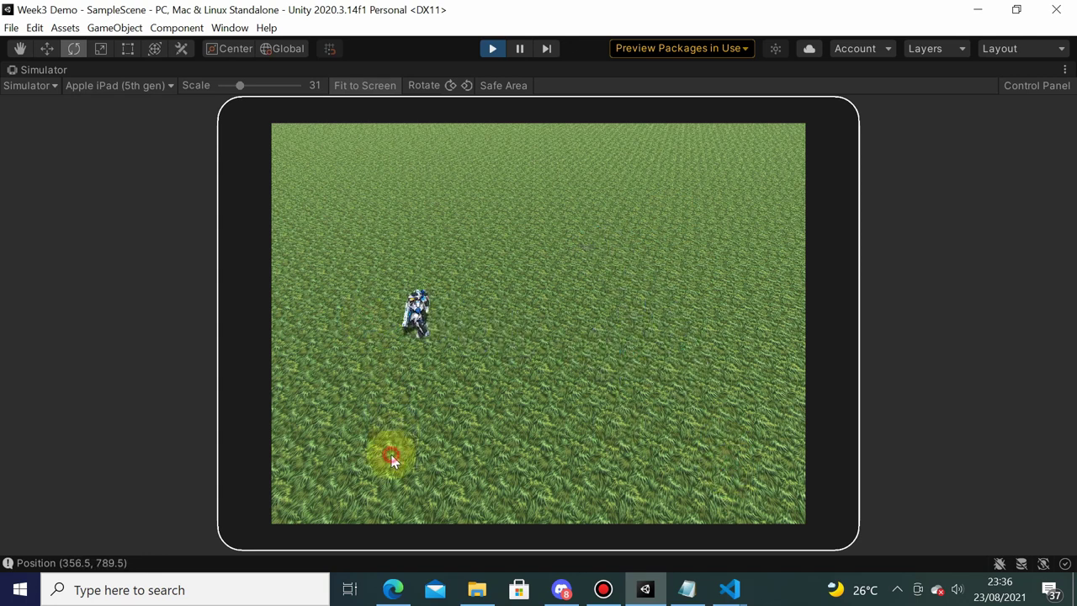
left_click(559, 377)
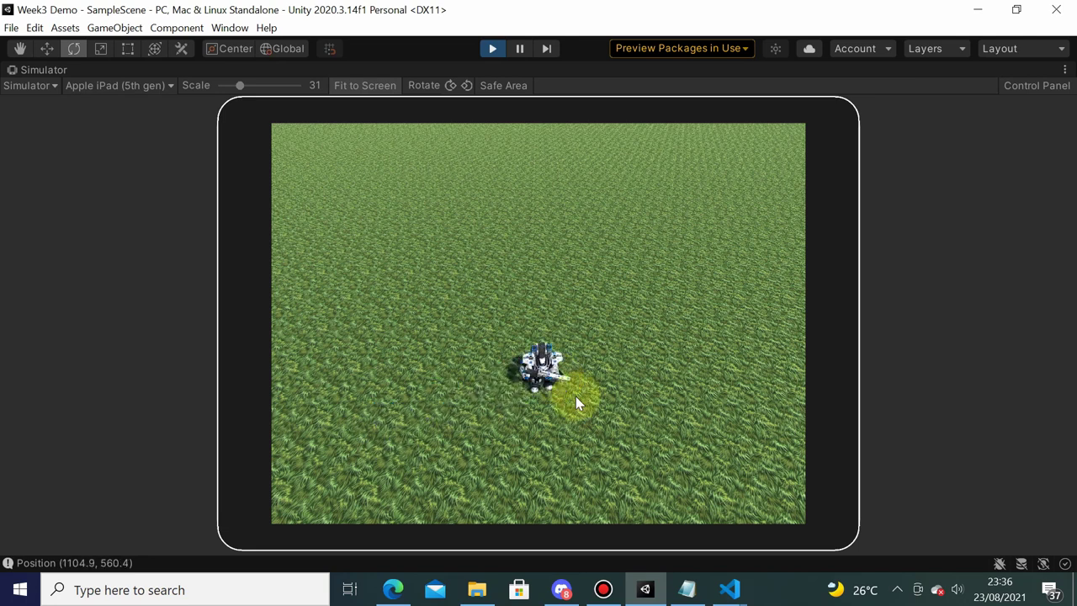
left_click(723, 428)
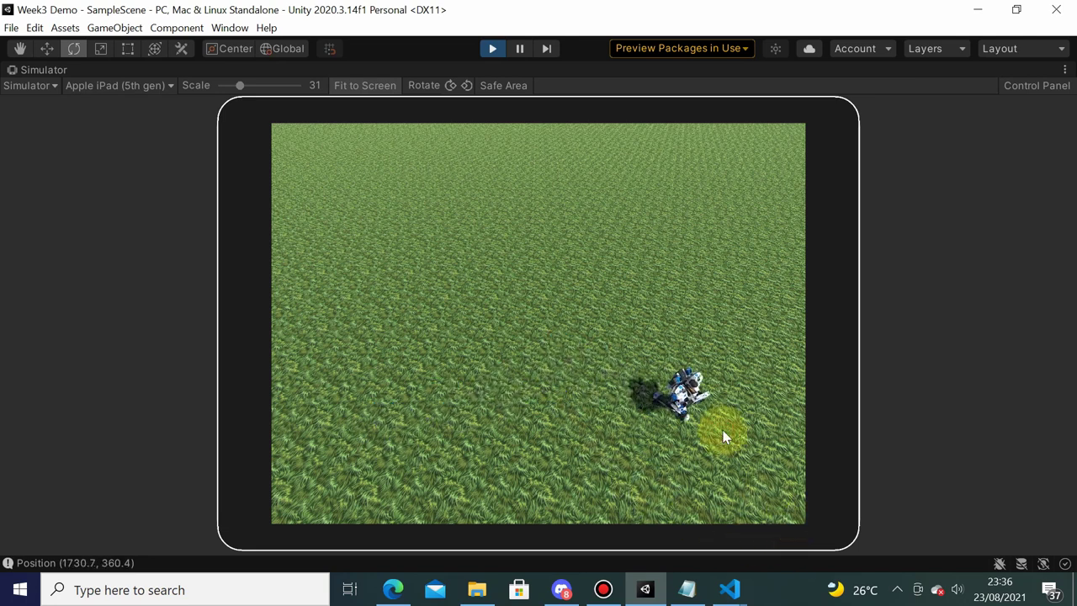
left_click(409, 208)
left_click(429, 428)
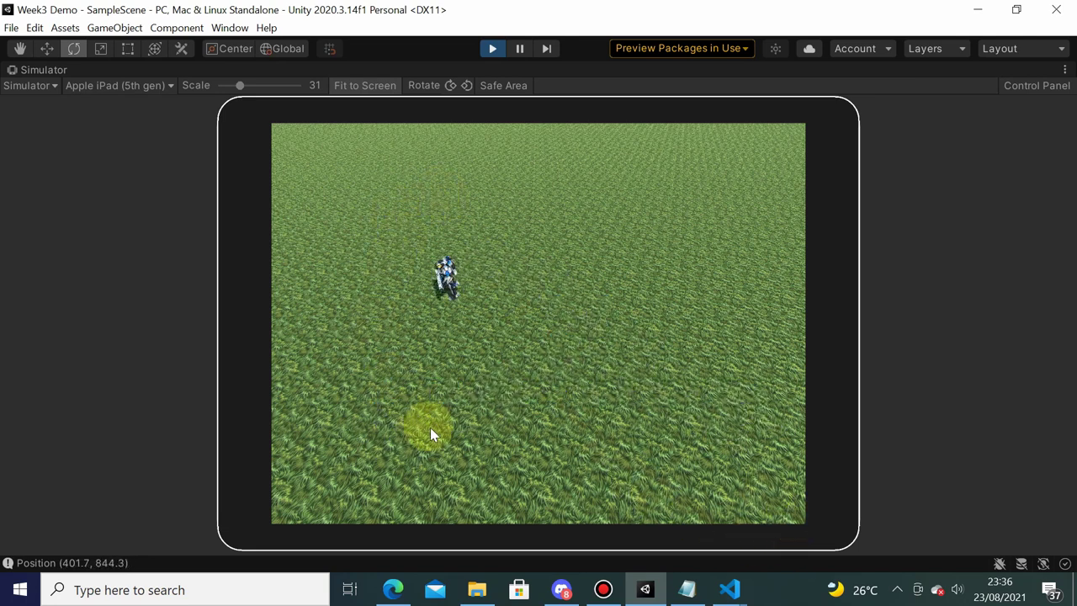
- Keep redirecting the Warrior with rapid taps, then restore the full editor layout
left_click(654, 383)
left_click(632, 236)
left_click(421, 149)
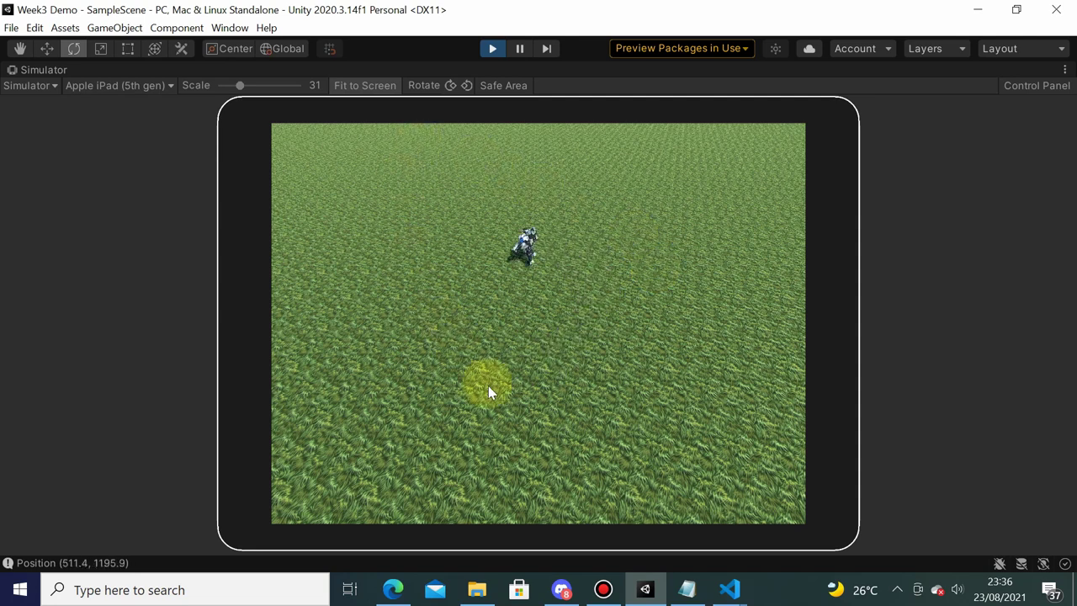
left_click(656, 378)
left_click(679, 344)
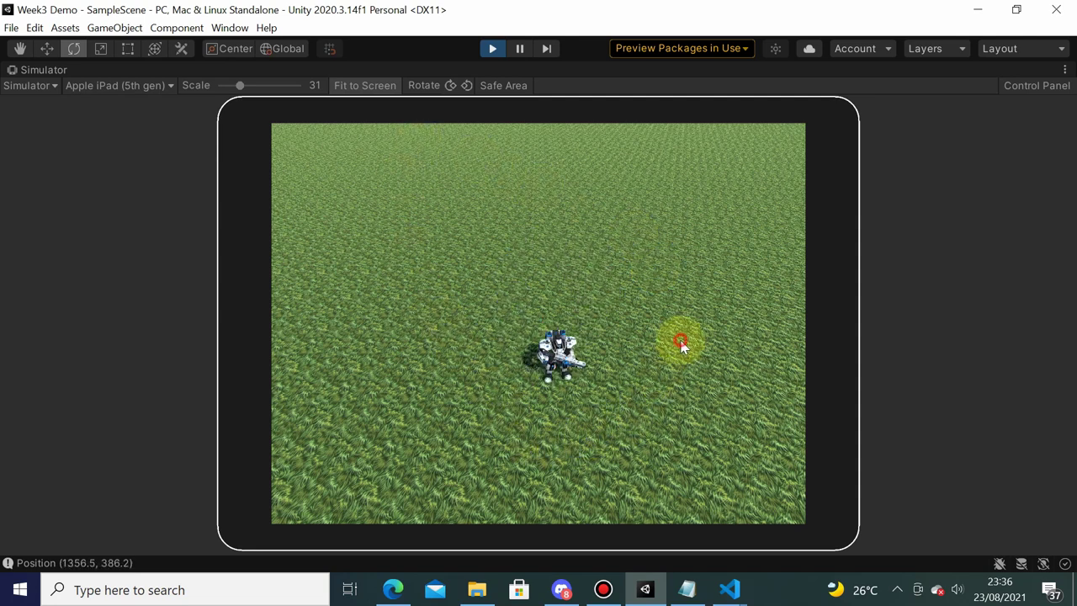
left_click(541, 211)
left_click(547, 346)
left_click(388, 208)
left_click(428, 366)
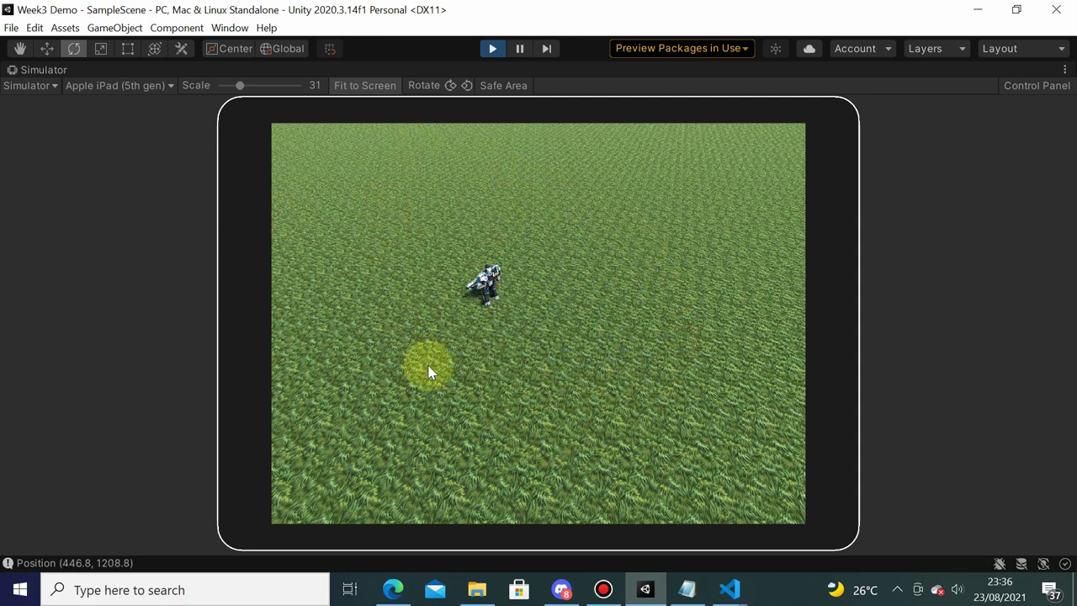
left_click(412, 444)
left_click(522, 413)
left_click(605, 307)
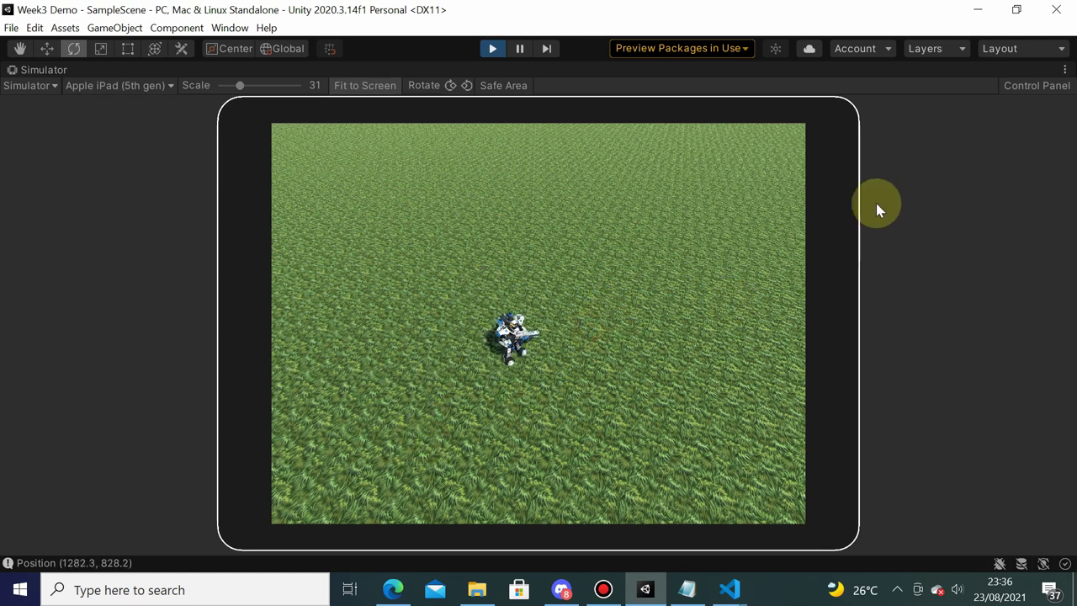
left_click(1066, 70)
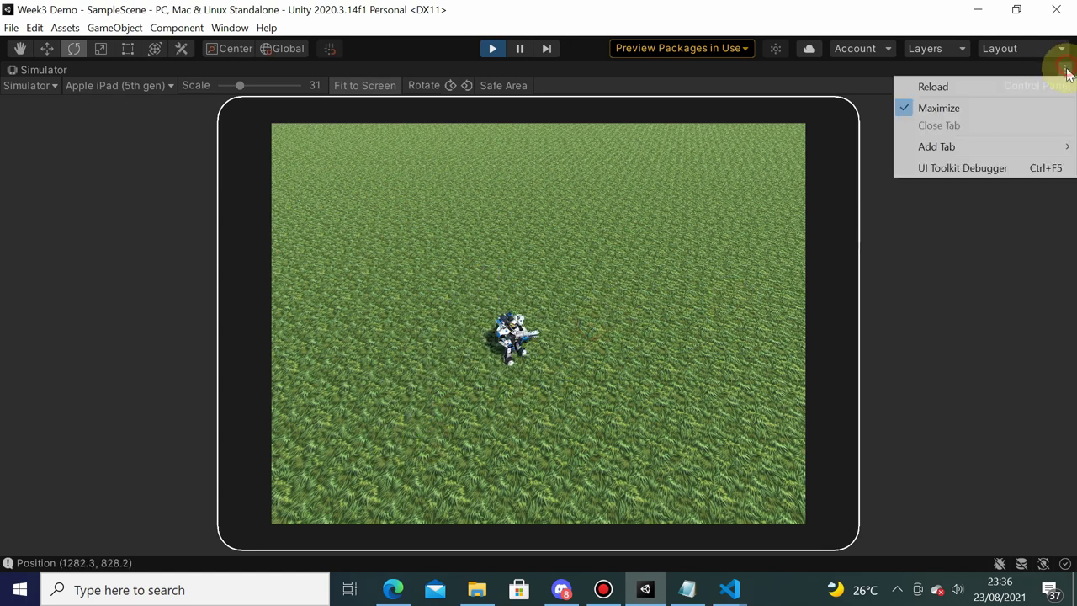
left_click(1037, 107)
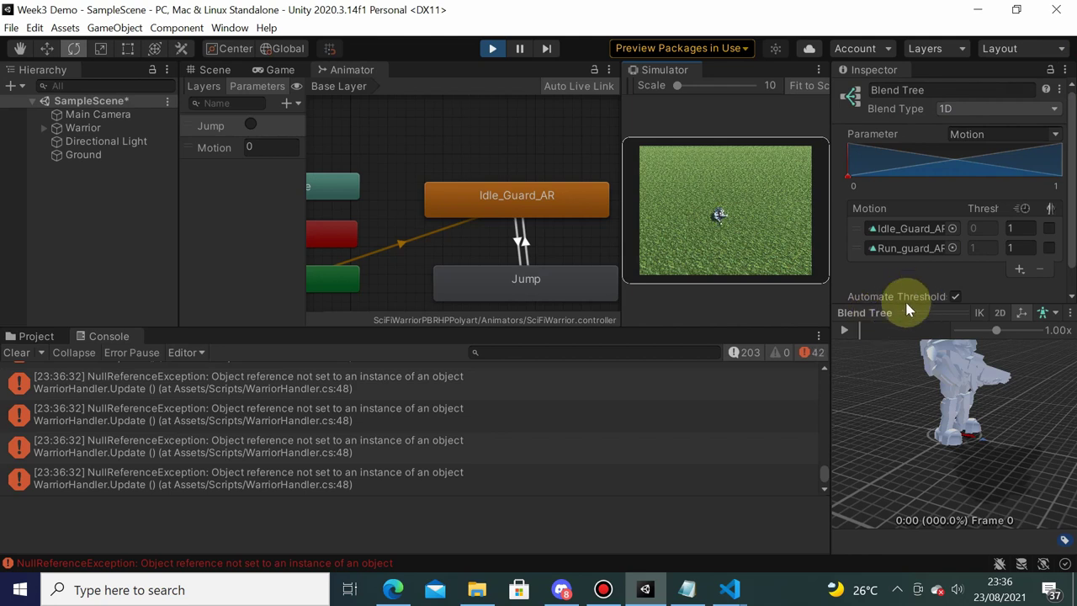
- Select Warrior and set Warrior Handler Move Speed to 5 and Rotation Speed to 10
left_click(97, 129)
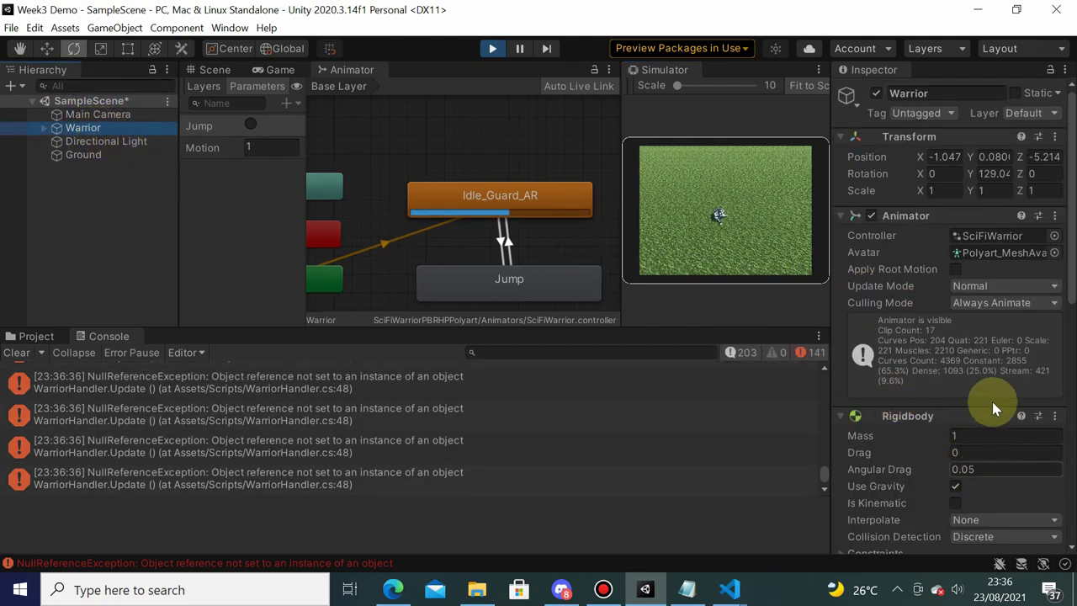
scroll(992, 390, "down", 10)
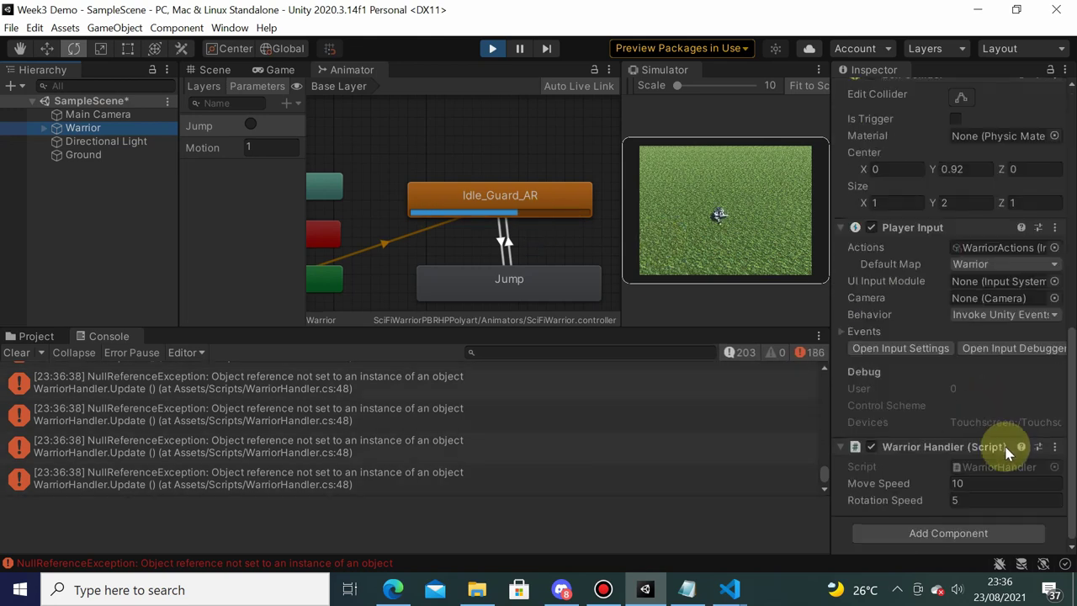
left_click(961, 484)
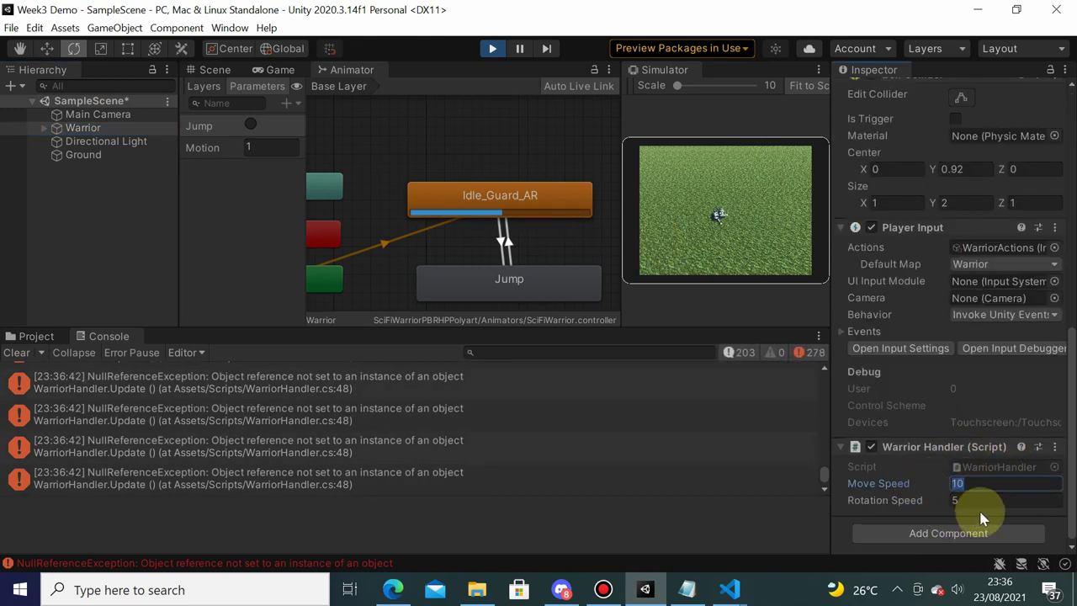
type("5")
left_click(976, 500)
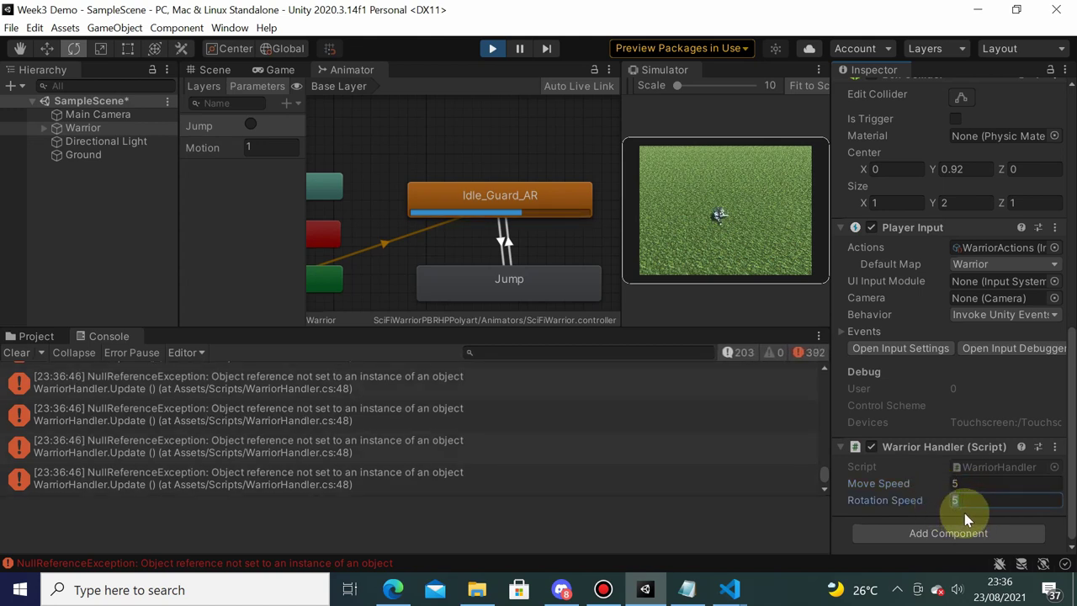
type("10")
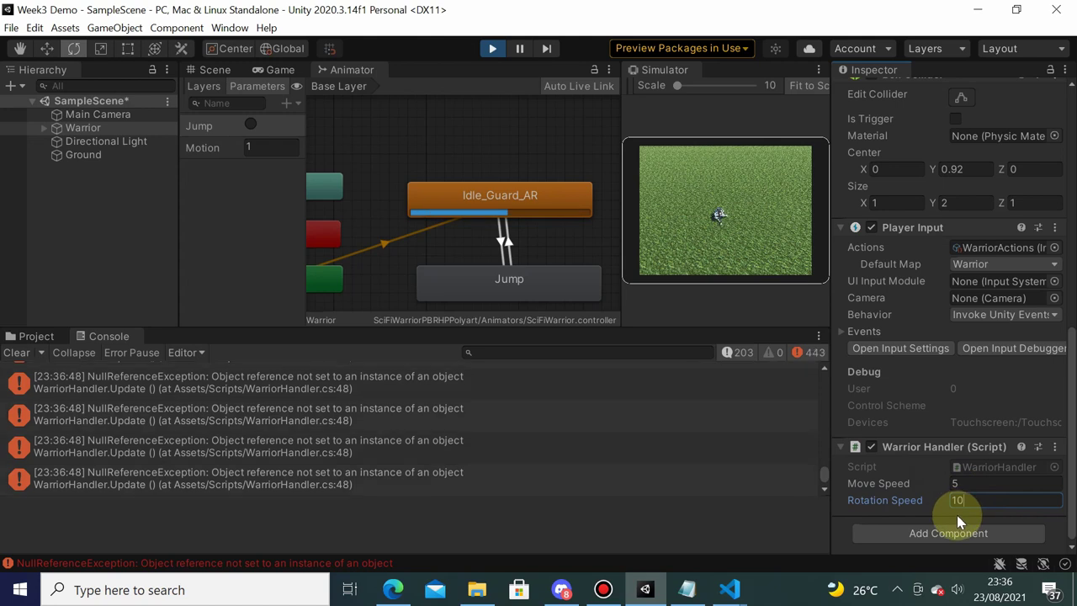
left_click(819, 70)
- Maximize the Simulator, hold two touches on the grass to test running, then stop Play
left_click(850, 106)
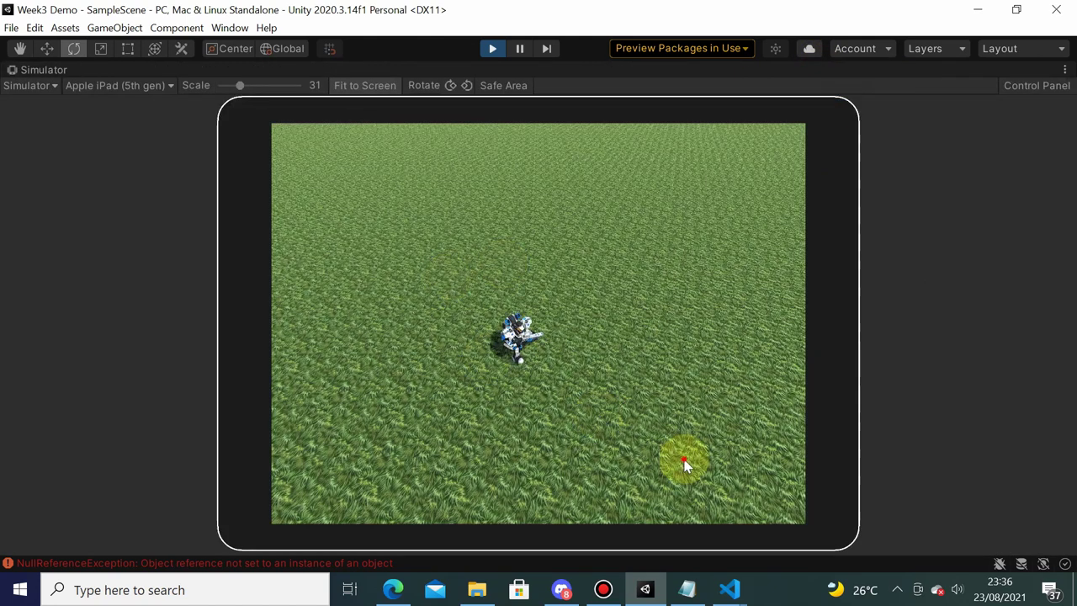
mouse_move(684, 464)
left_mouse_down()
mouse_move(700, 417)
mouse_move(497, 208)
mouse_move(454, 461)
mouse_move(380, 457)
mouse_move(450, 505)
mouse_move(625, 451)
mouse_move(648, 276)
mouse_move(594, 180)
mouse_move(507, 168)
mouse_move(385, 229)
mouse_move(369, 418)
left_mouse_up()
mouse_move(646, 415)
left_mouse_down()
mouse_move(697, 252)
mouse_move(752, 452)
left_mouse_up()
left_click(493, 48)
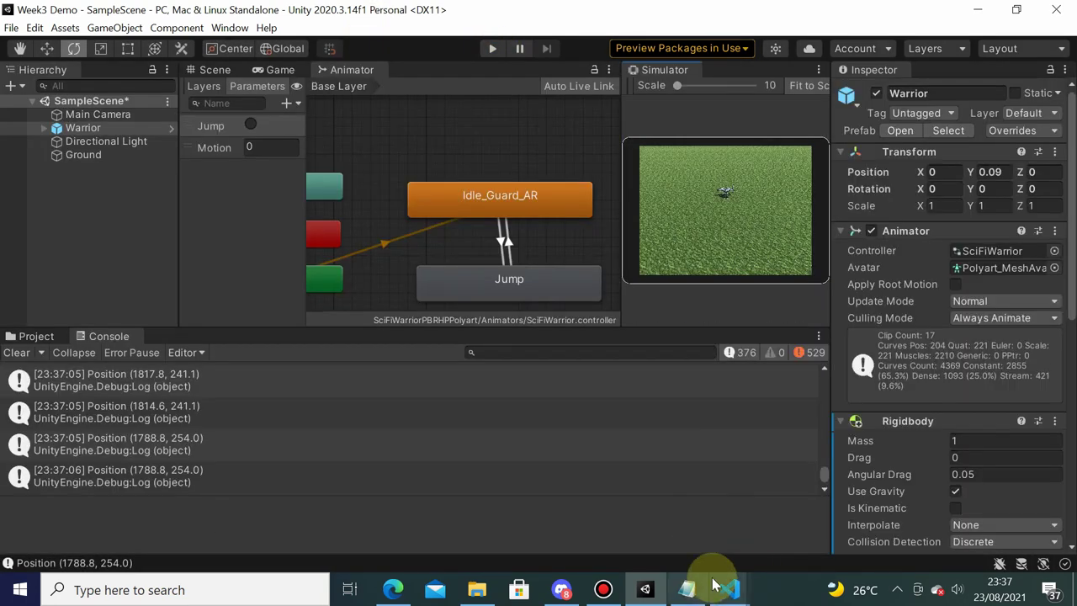
- In WarriorHandler.cs, set moveSpeed's default to 5 and rotationSpeed to 10.0f, then save
mouse_move(744, 581)
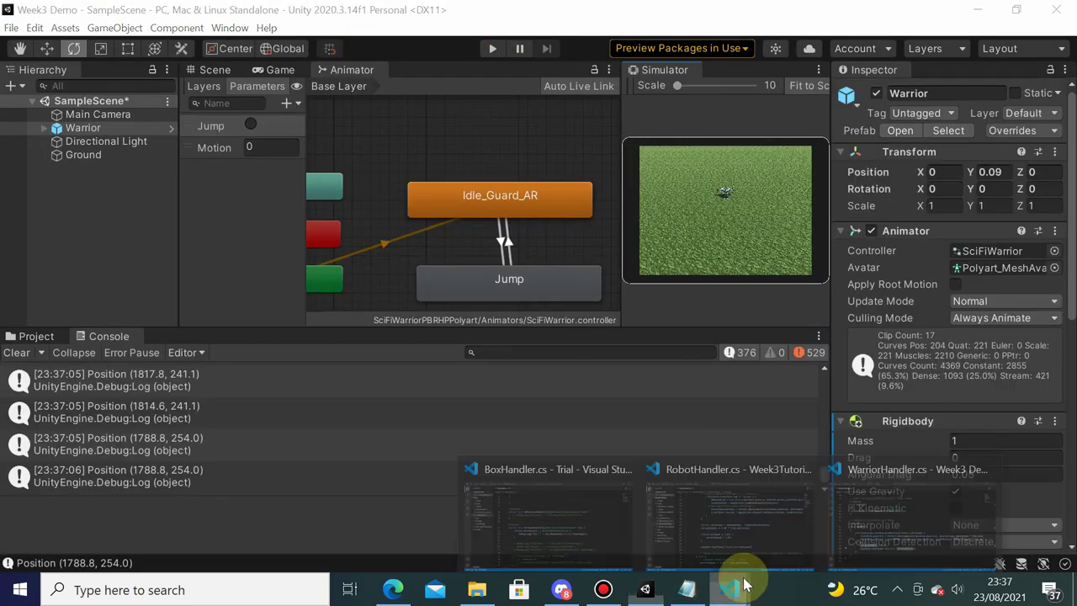
left_click(853, 516)
scroll(356, 289, "up", 5)
scroll(388, 294, "up", 5)
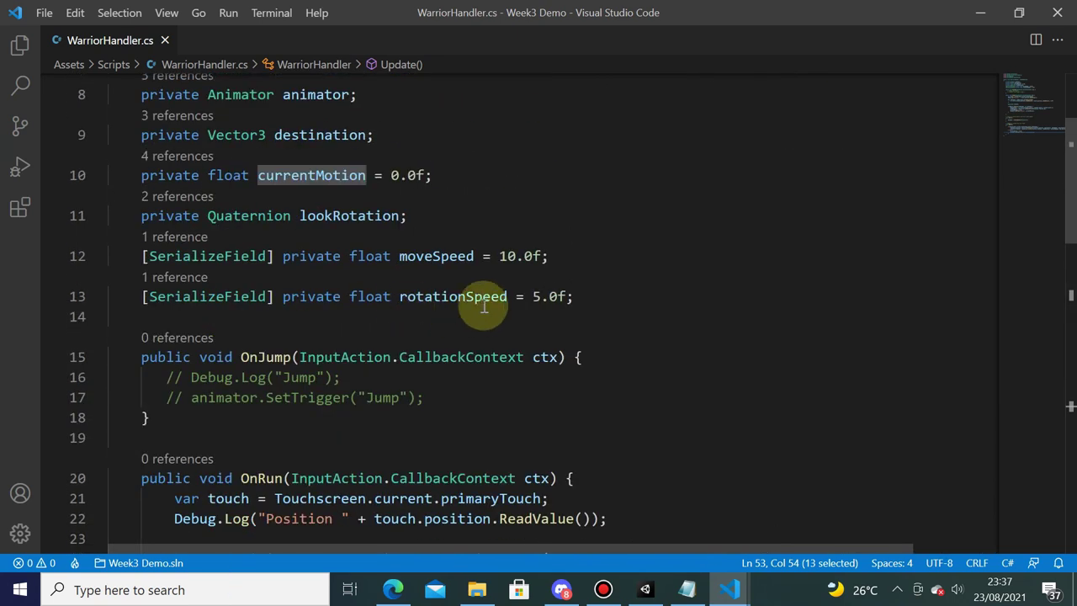
left_click_drag(500, 255, 523, 256)
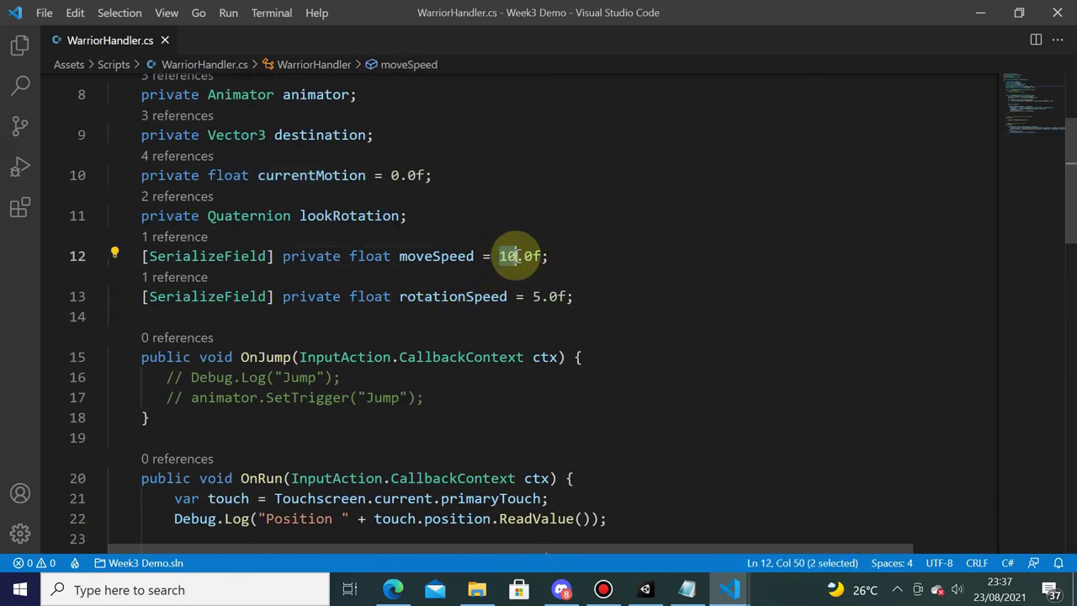
type("5")
double_click(536, 297)
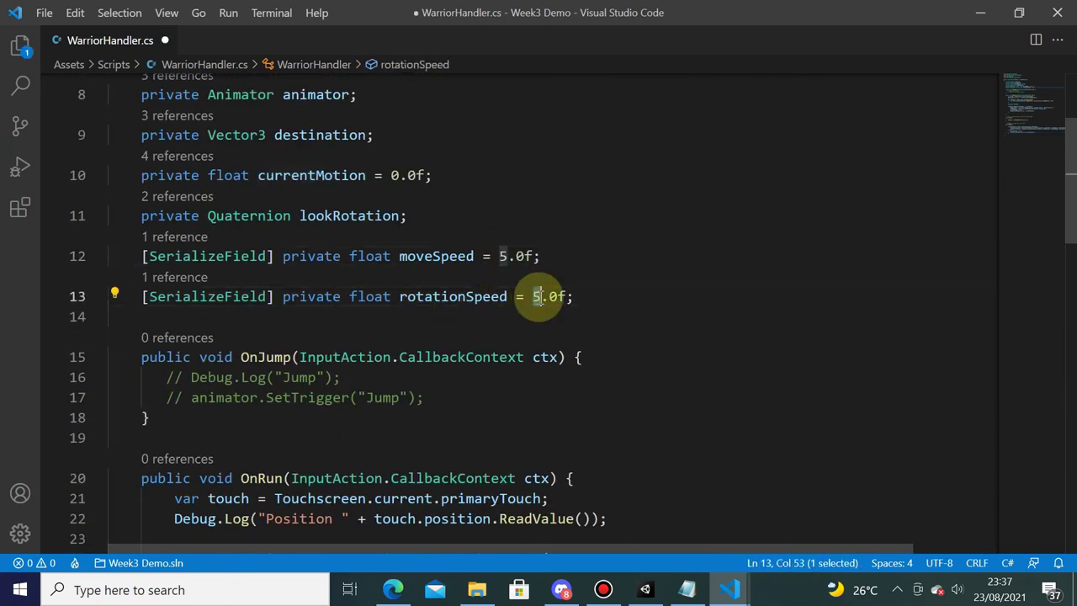
type("10")
key("ctrl+s")
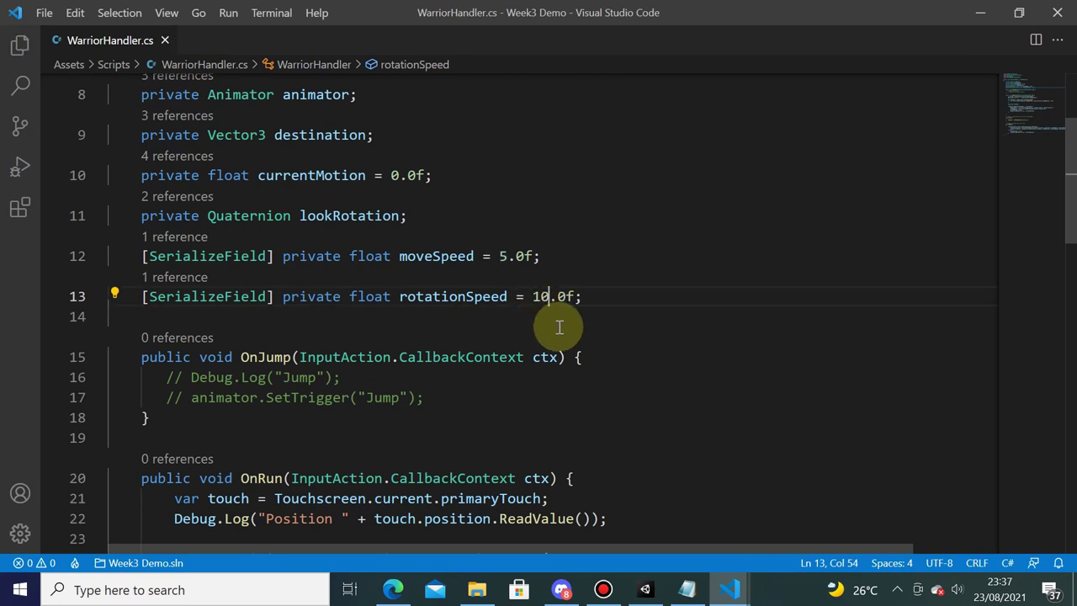
- Scroll through the script to review it, ending at the field declarations
scroll(558, 328, "down", 3)
scroll(557, 337, "down", 7)
scroll(548, 353, "up", 3)
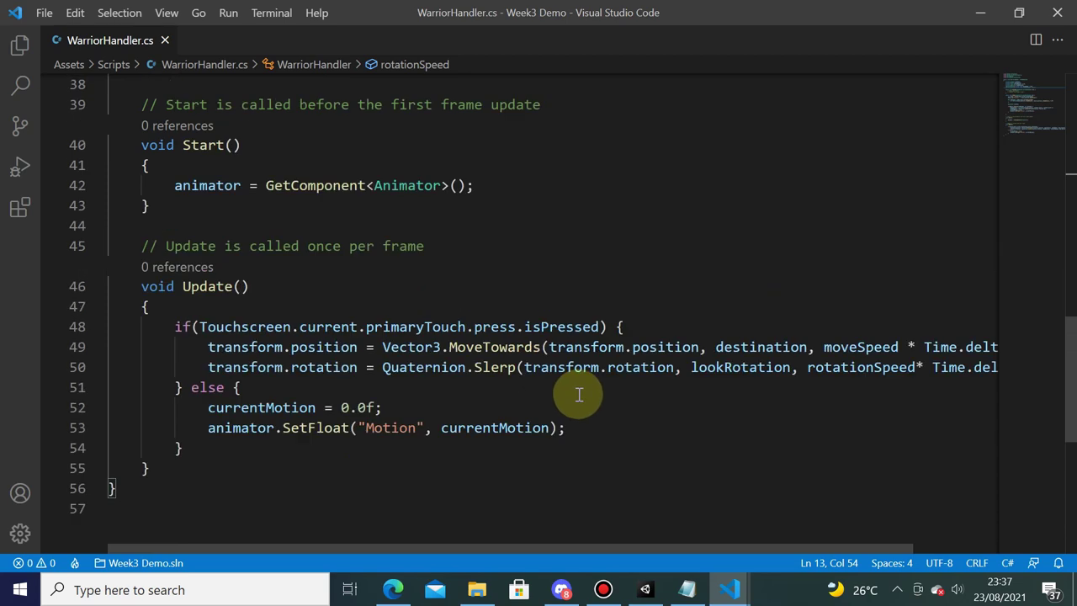
mouse_move(495, 368)
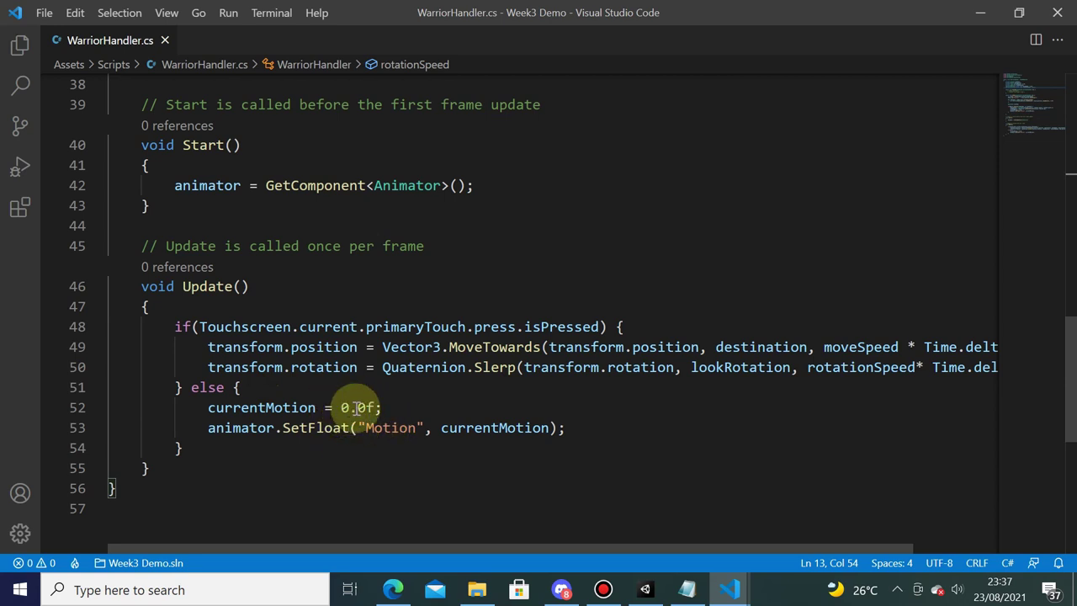
scroll(539, 296, "up", 3)
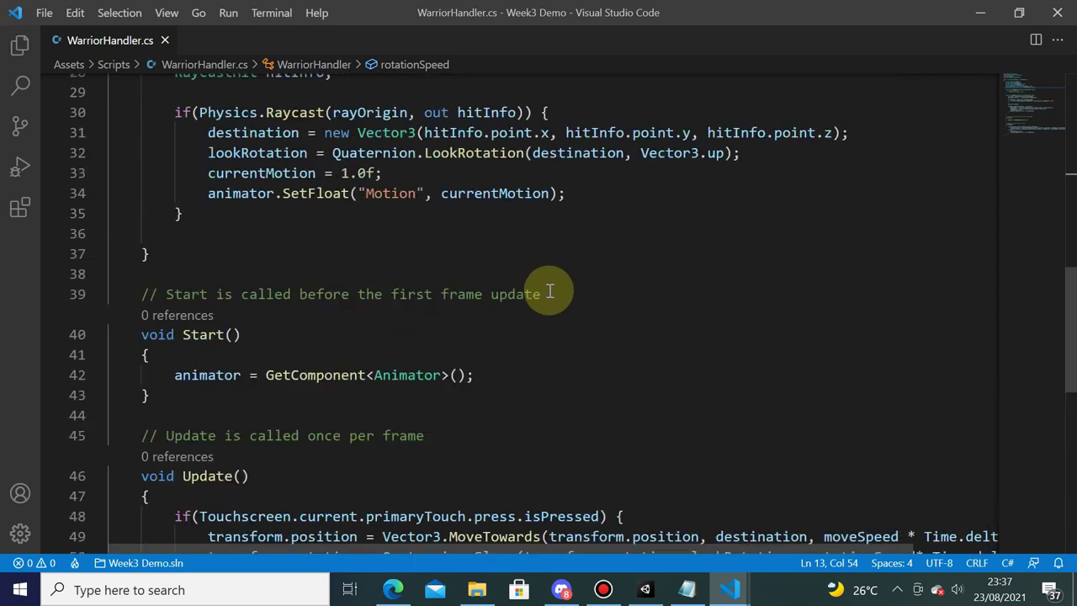
scroll(551, 303, "down", 2)
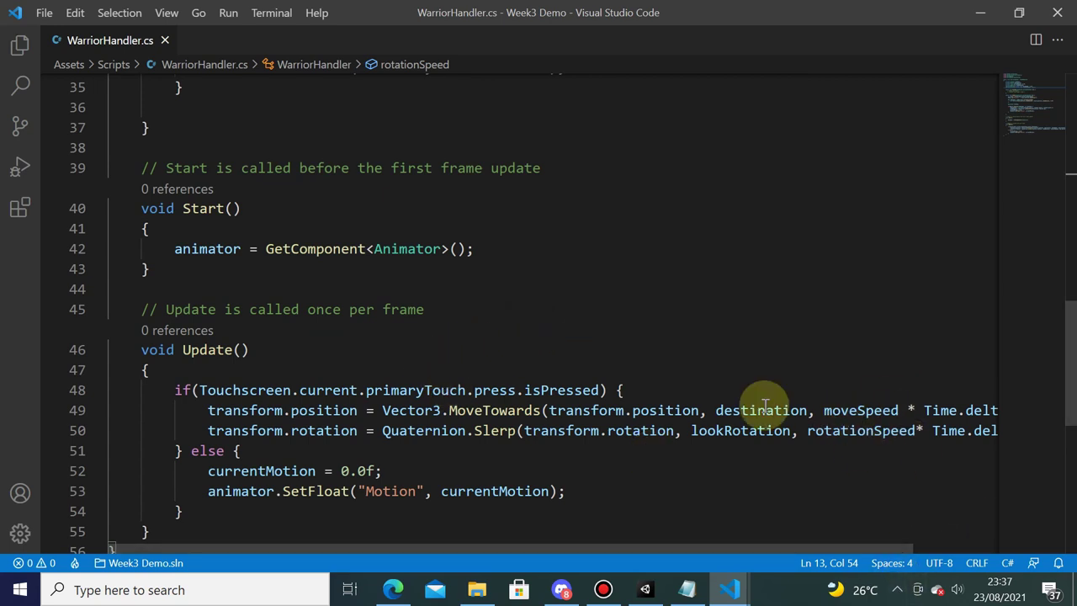
scroll(344, 283, "up", 3)
scroll(359, 299, "up", 4)
scroll(359, 299, "up", 3)
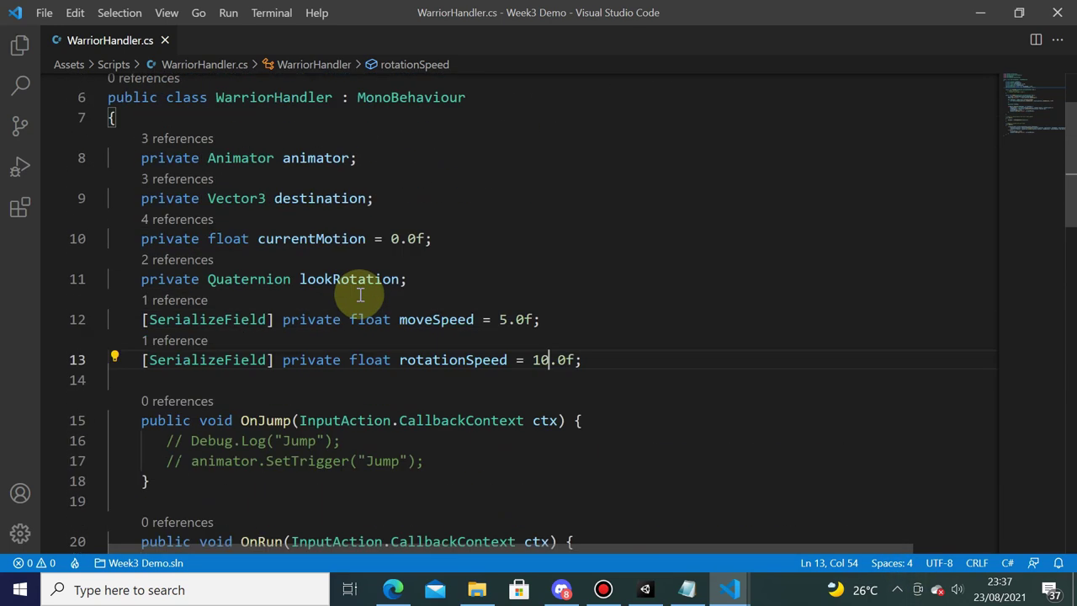
- Add 'private float motionSpeed = 1.0f;' below currentMotion and save the script
left_click(457, 239)
key("Return")
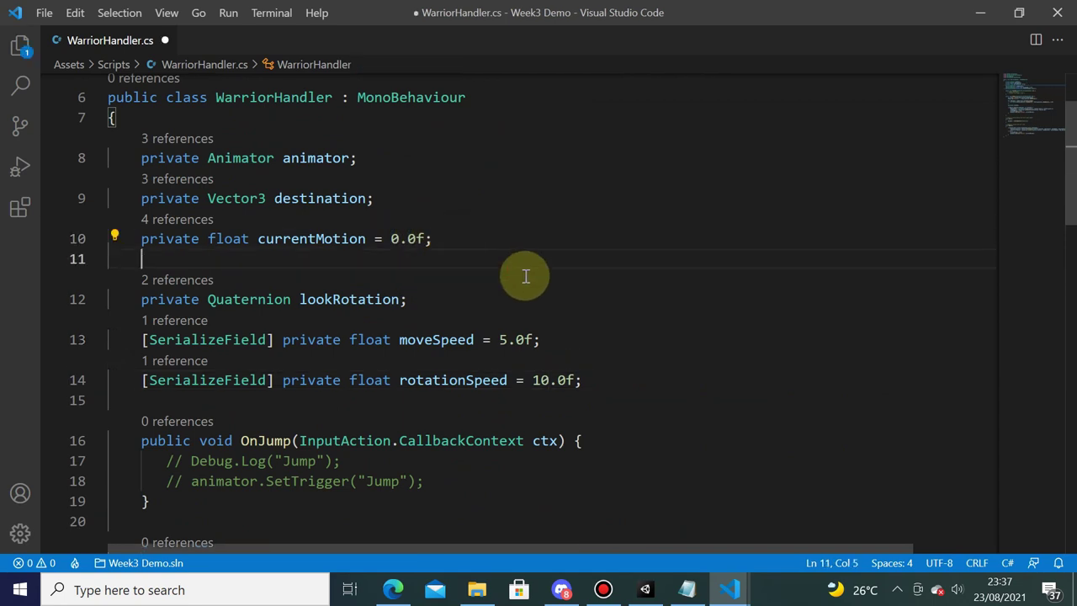
type("pe")
key("BackSpace")
type("rivate")
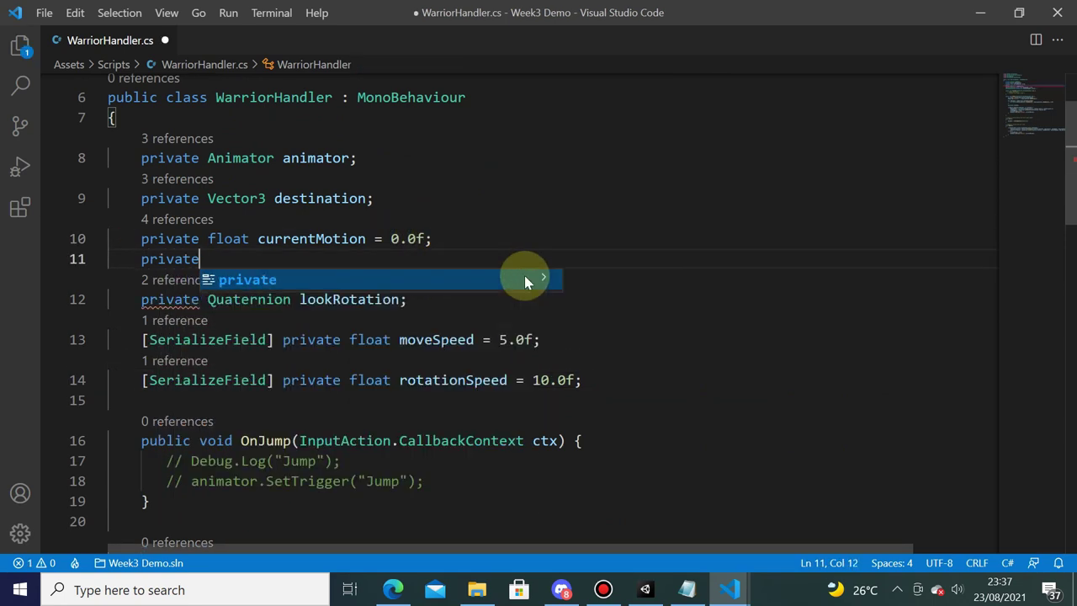
type(" Float ")
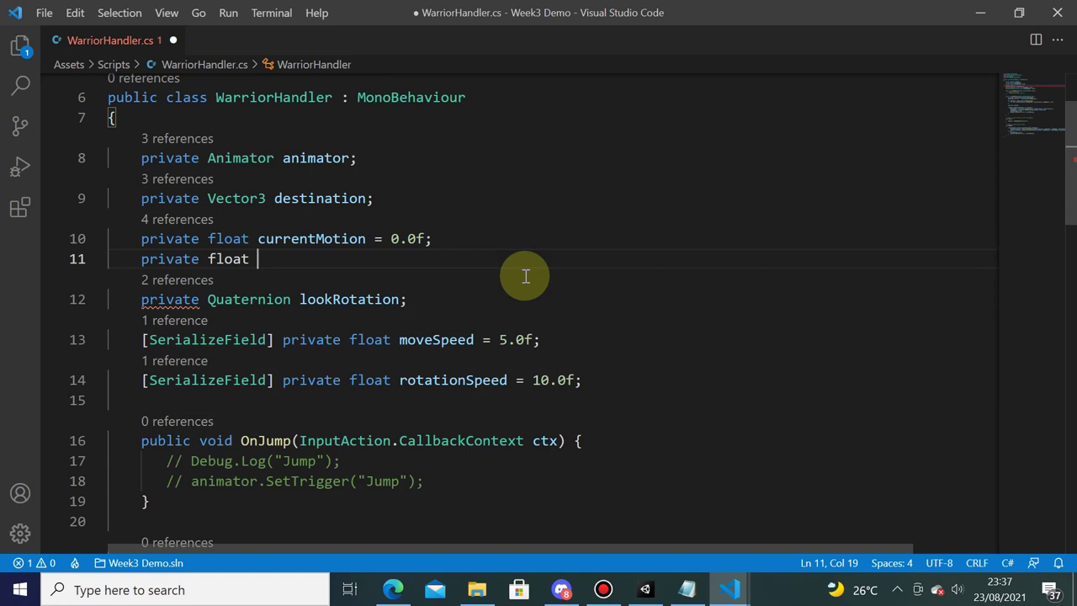
type("motion")
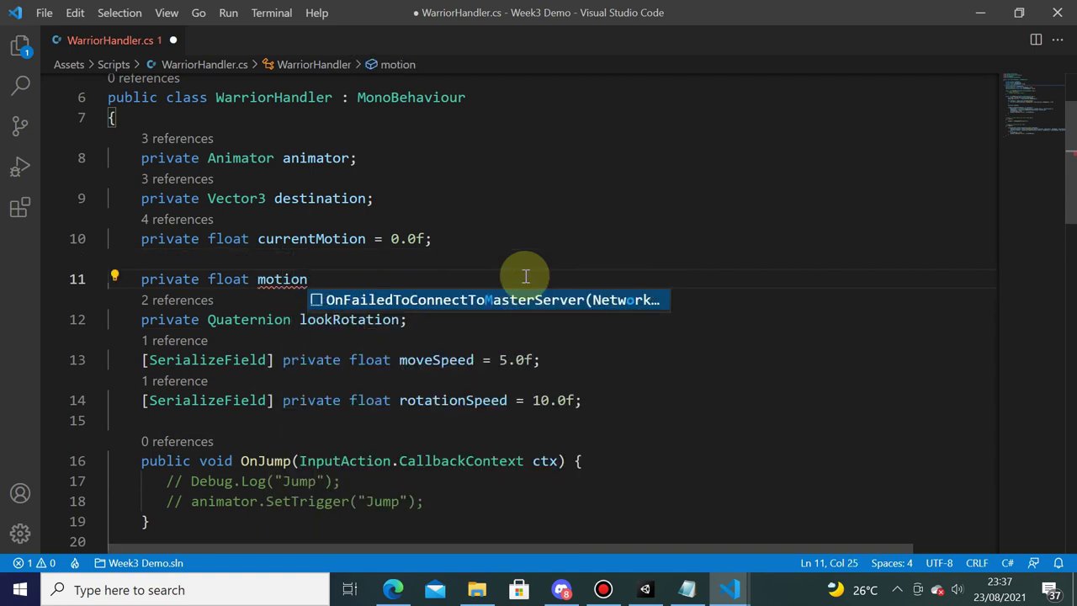
type("Speed = 1")
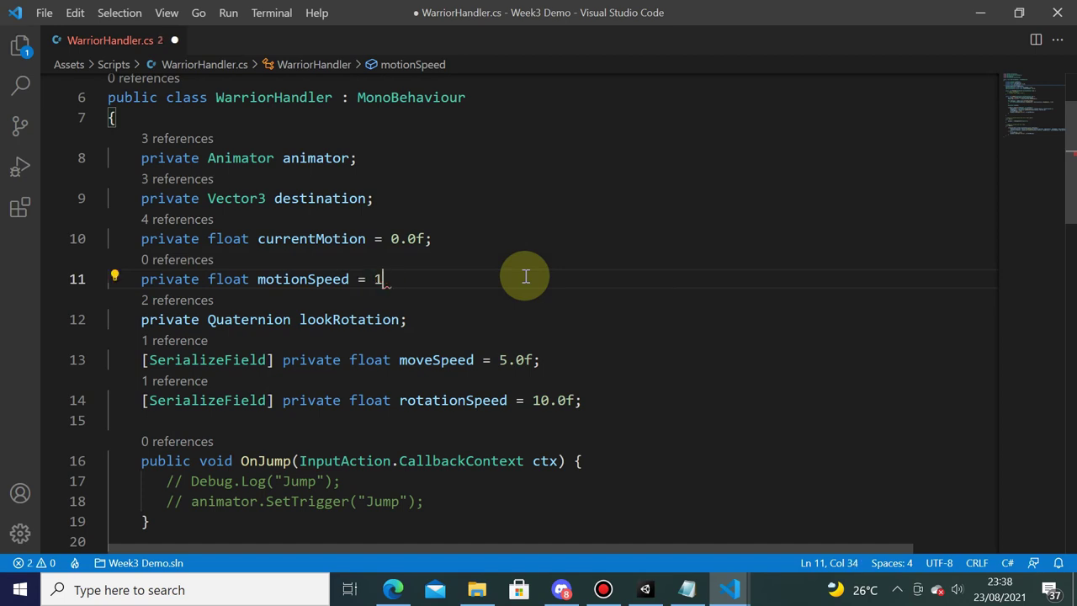
type(".0f;")
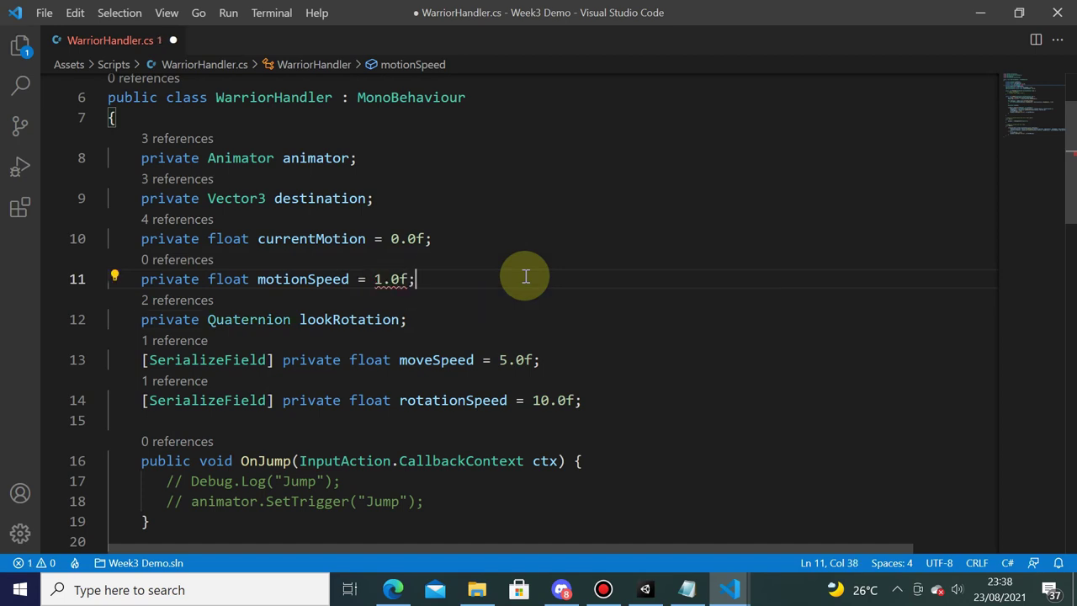
left_click(429, 300)
key("ctrl+s")
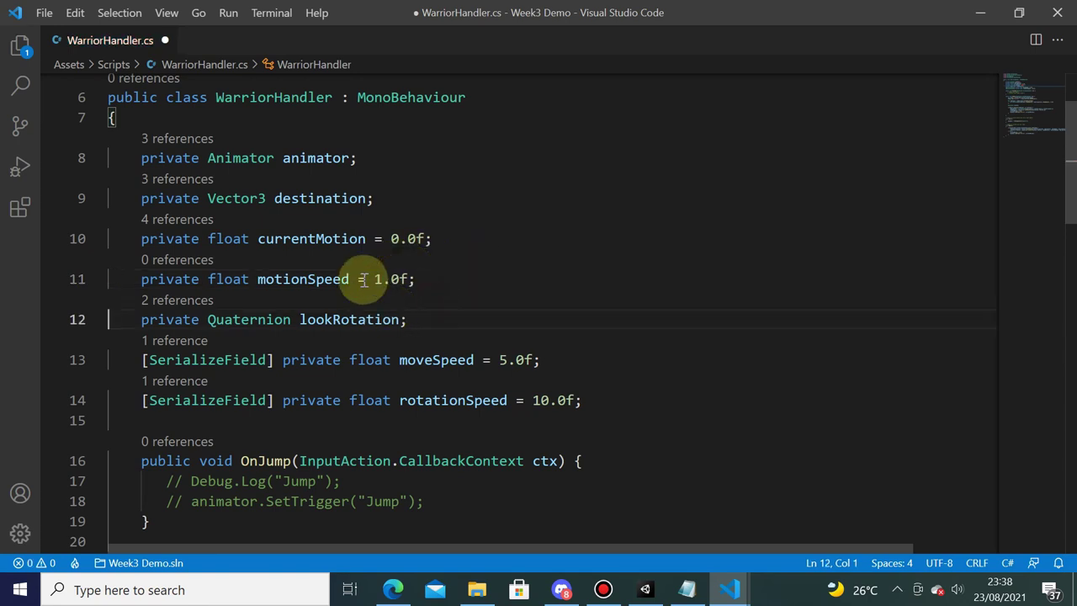
scroll(421, 288, "down", 2)
scroll(437, 298, "down", 8)
- Cut the currentMotion and SetFloat("Motion") lines out of OnRun's raycast block
scroll(403, 291, "up", 1)
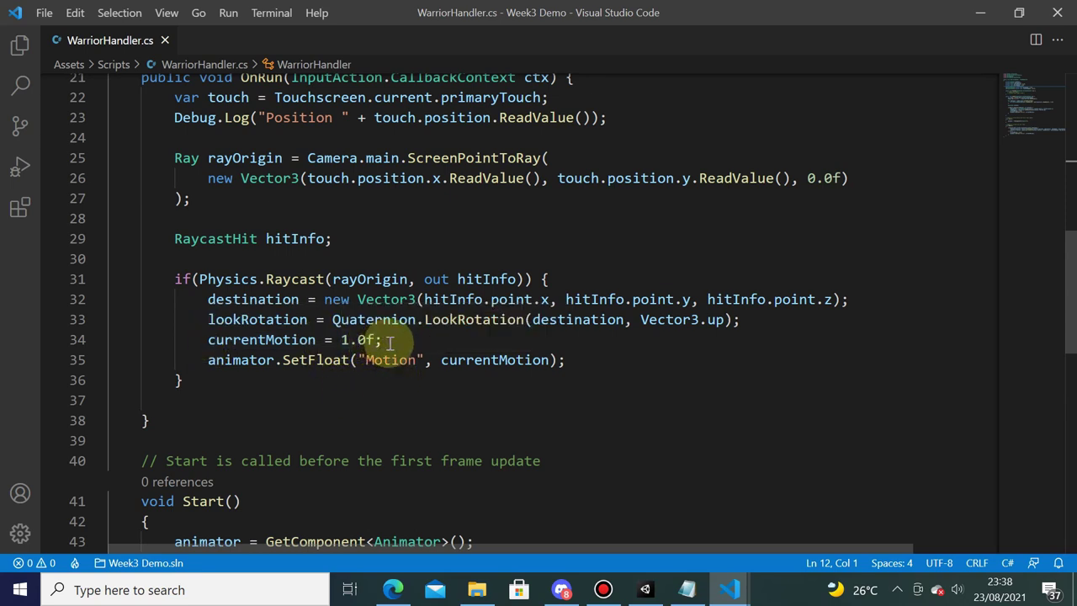
scroll(358, 338, "up", 5)
scroll(353, 336, "up", 2)
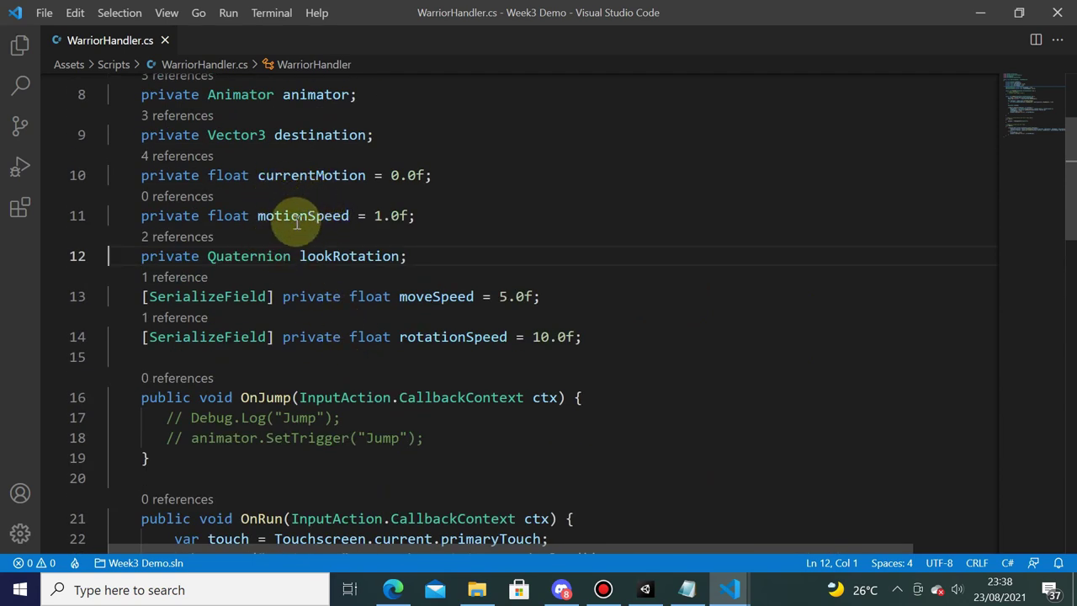
scroll(426, 264, "down", 5)
scroll(446, 290, "down", 3)
scroll(324, 233, "down", 1)
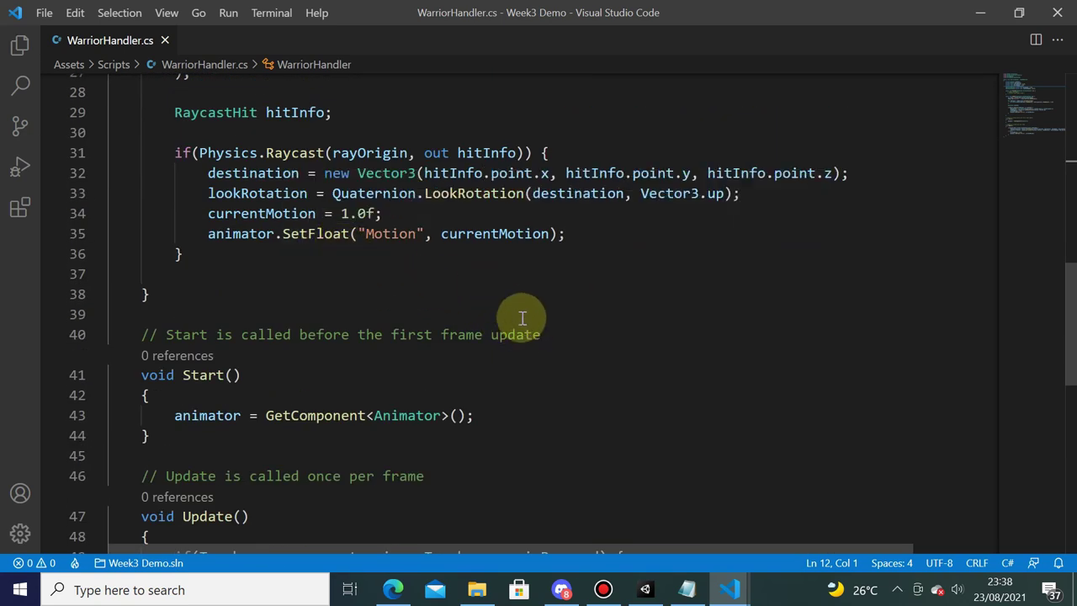
mouse_move(208, 213)
left_mouse_down()
mouse_move(467, 259)
mouse_move(572, 234)
left_mouse_up()
key("ctrl+c")
key("BackSpace")
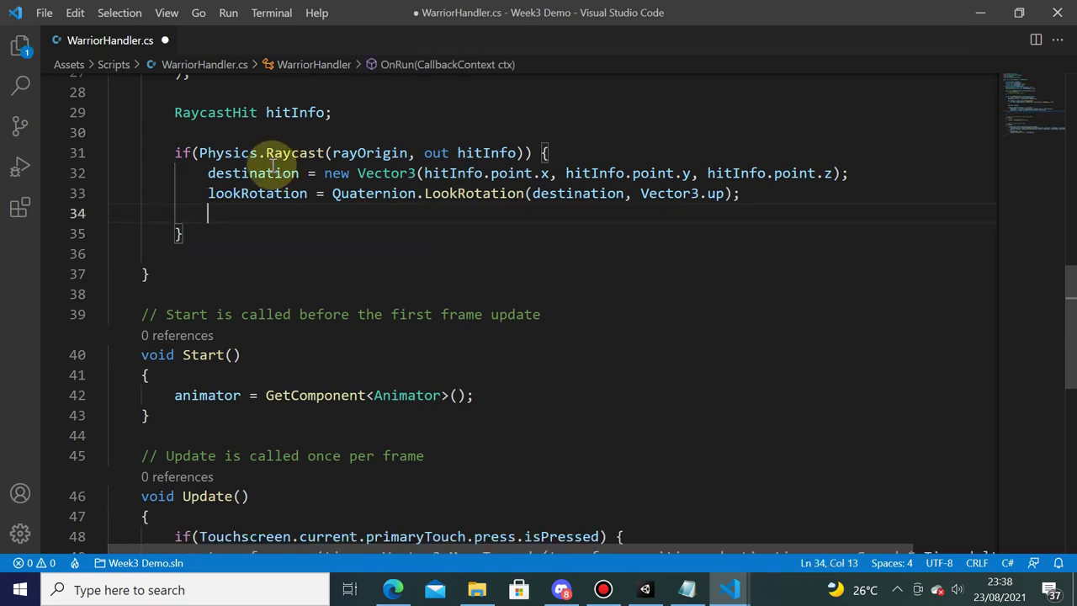
key("BackSpace")
key("BackSpace")
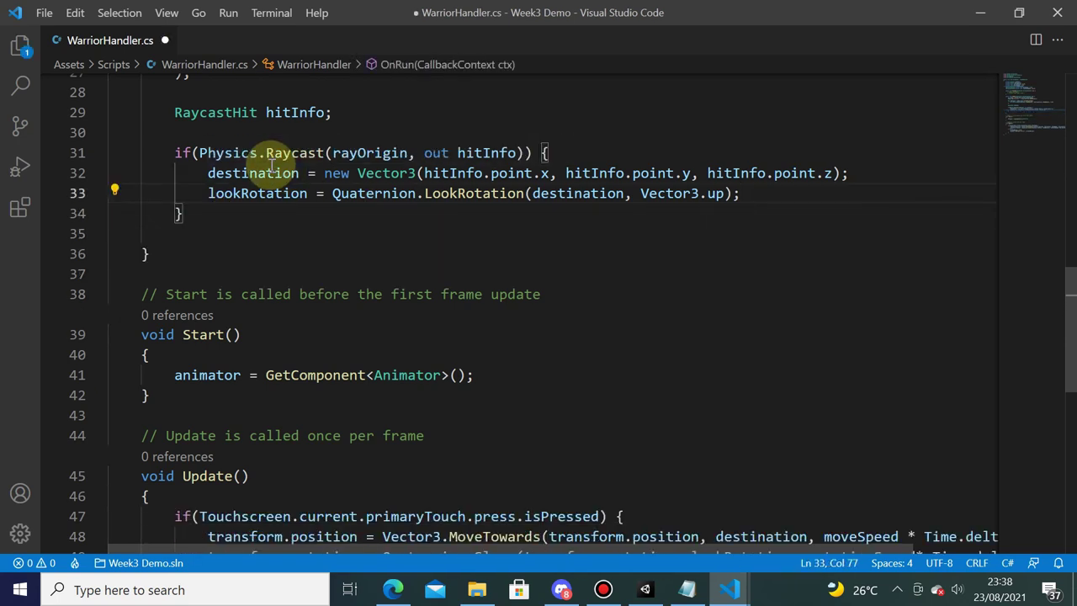
- Paste those motion lines into Update's touch-pressed branch, just before the else
scroll(272, 192, "down", 2)
scroll(344, 272, "down", 4)
scroll(241, 272, "up", 2)
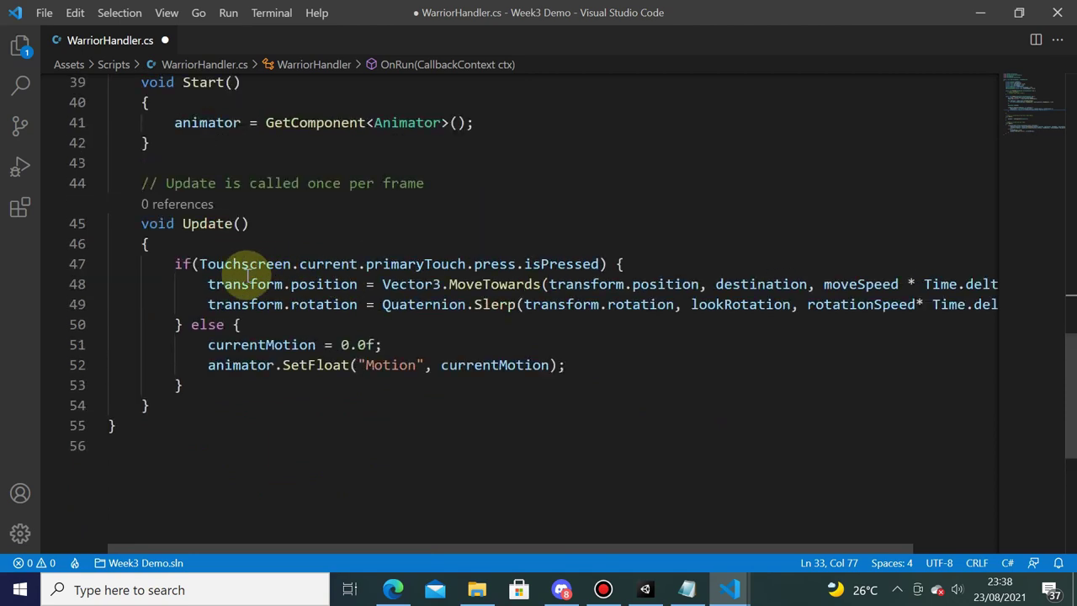
left_click(176, 324)
key("Return")
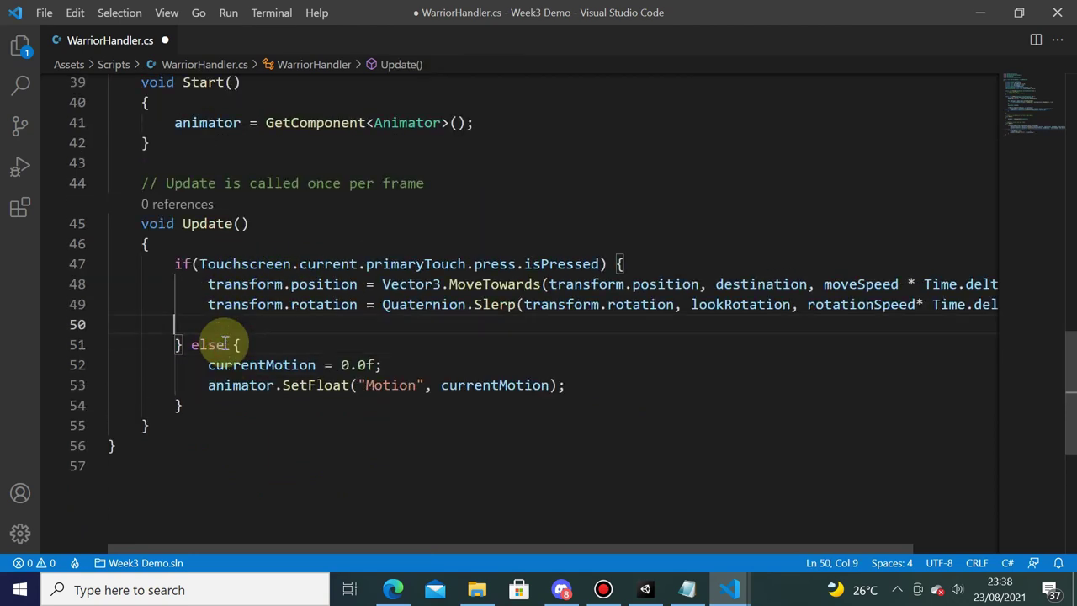
key("ctrl+v")
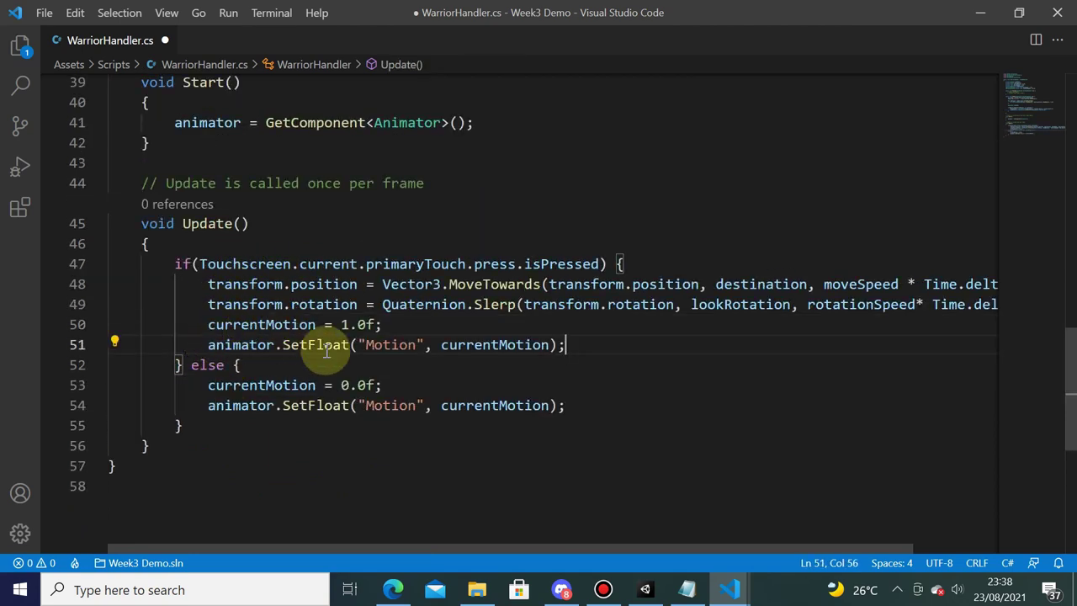
left_click_drag(341, 325, 367, 325)
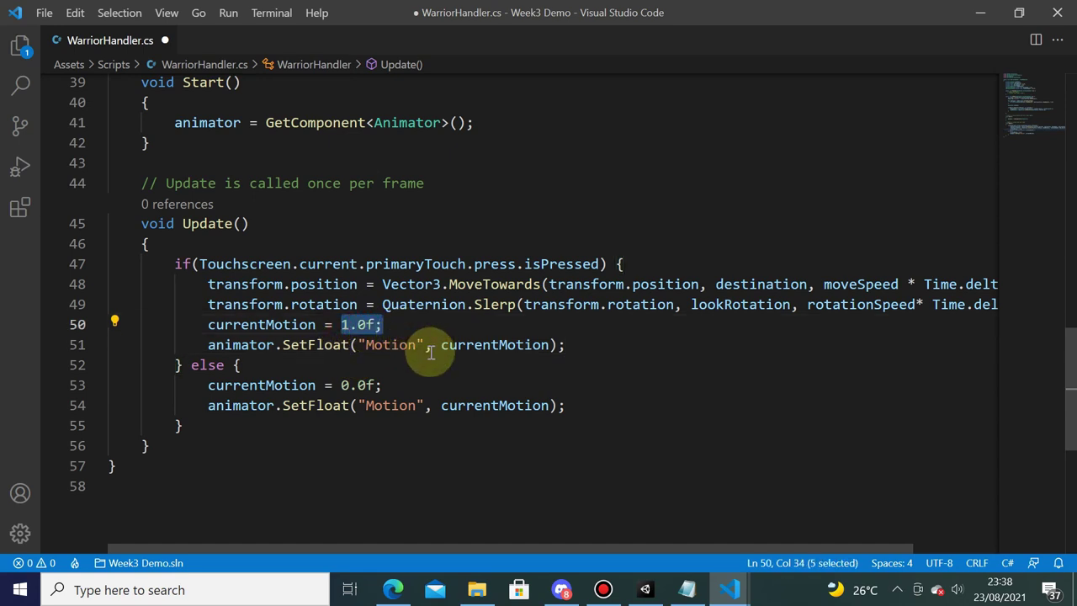
- Make the pressed branch increase currentMotion by (motionSpeed * Time.deltaTime) instead of setting 1.0f
type("curr")
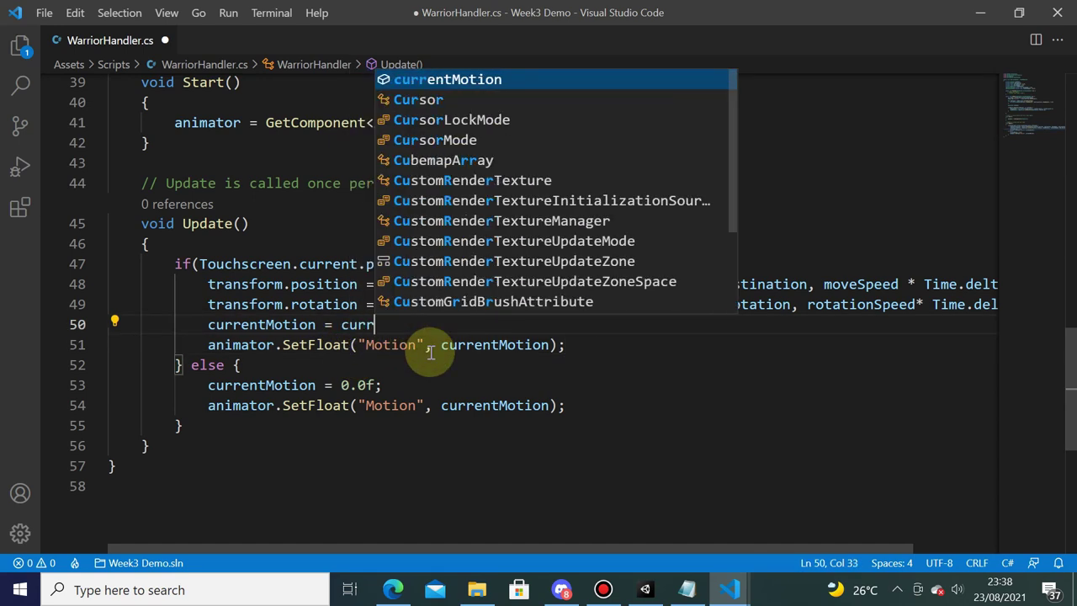
key("Tab")
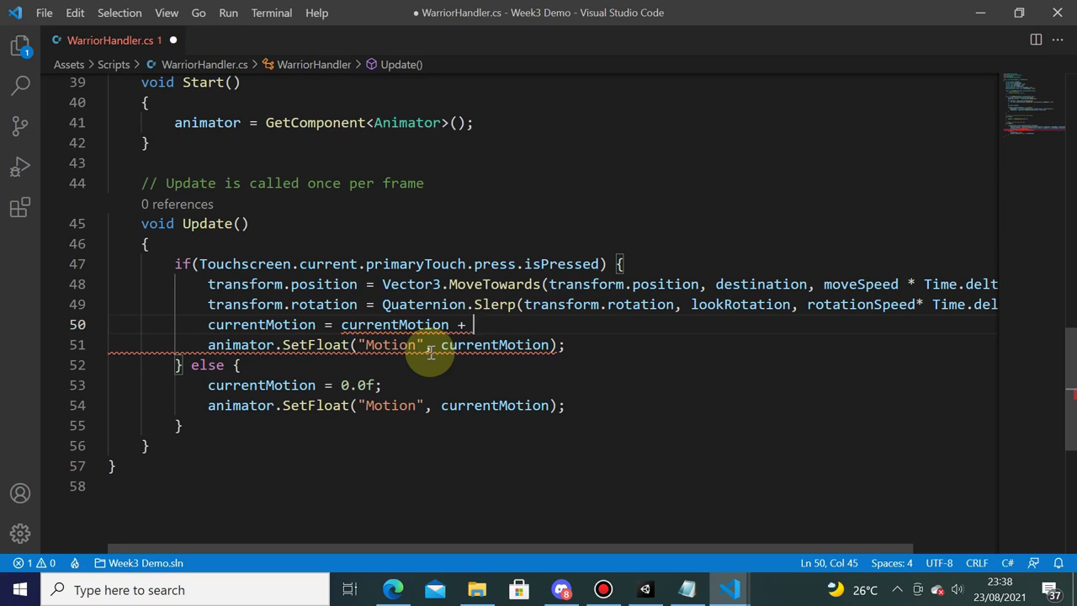
type("motion")
key("Tab")
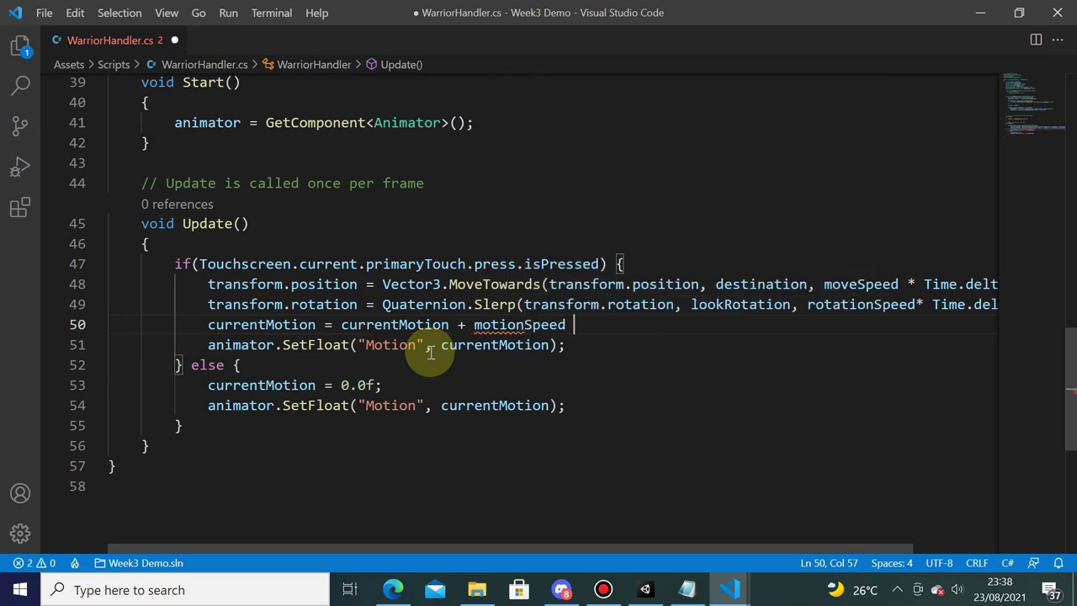
type("* tim")
key("Tab")
type(".")
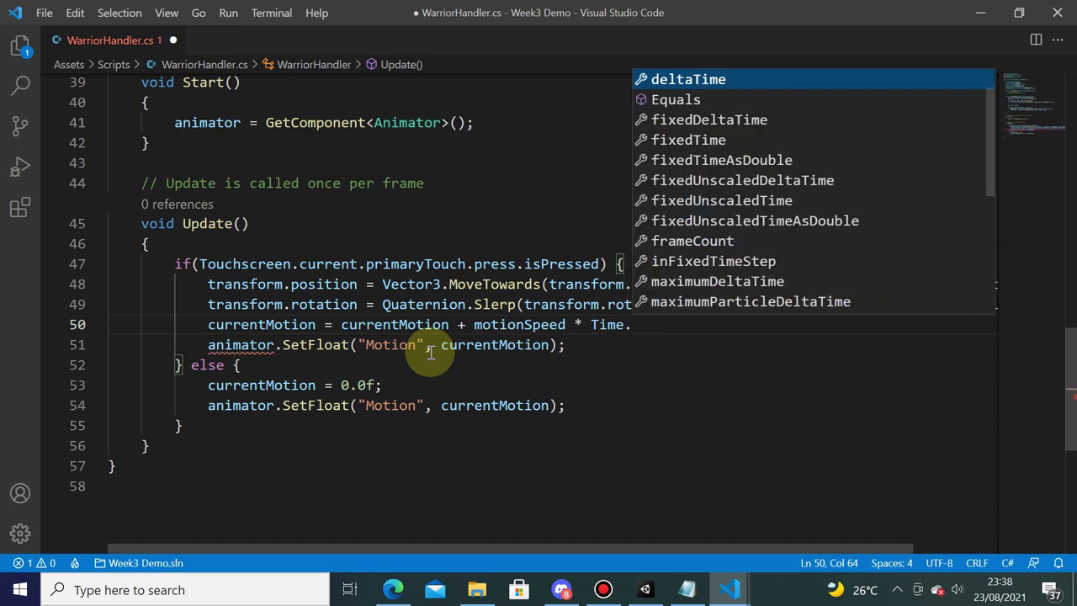
key("Tab")
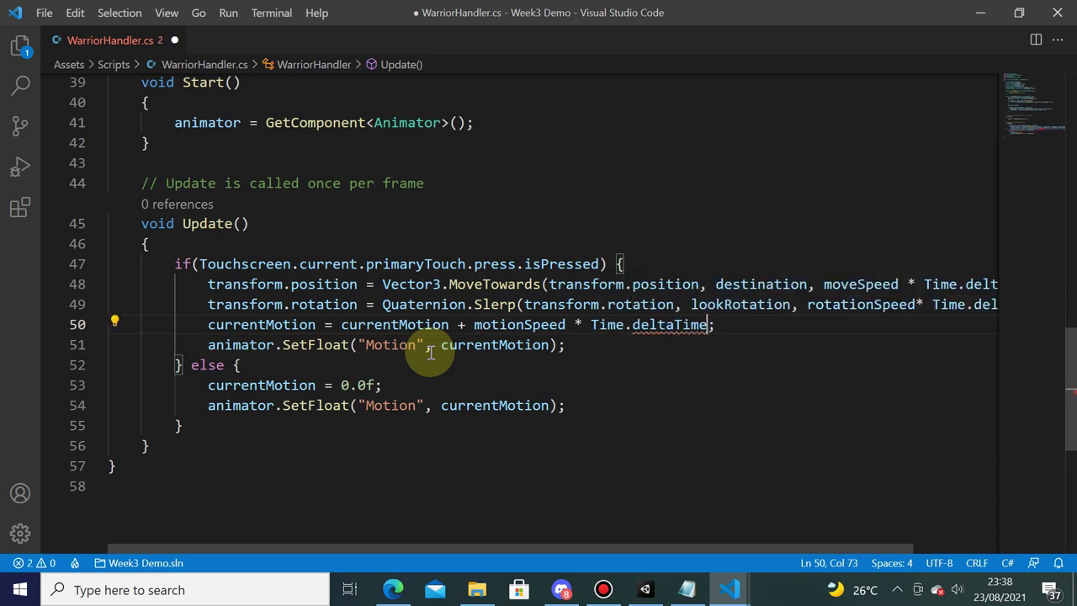
key("Left")
key("Left")
key("Left")
key("Left")
key("Left")
key("Left")
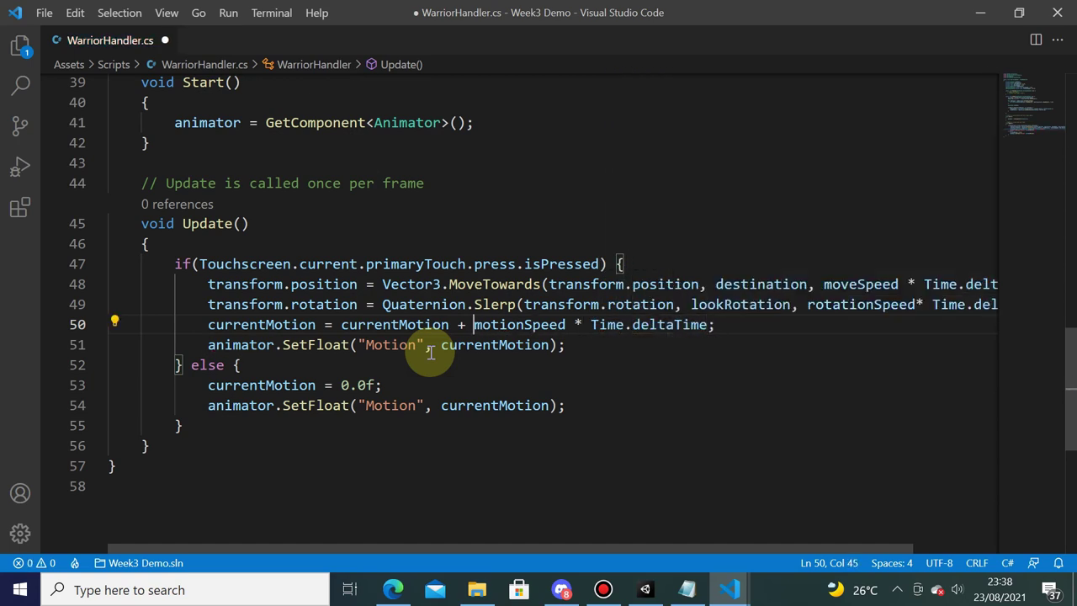
type("(")
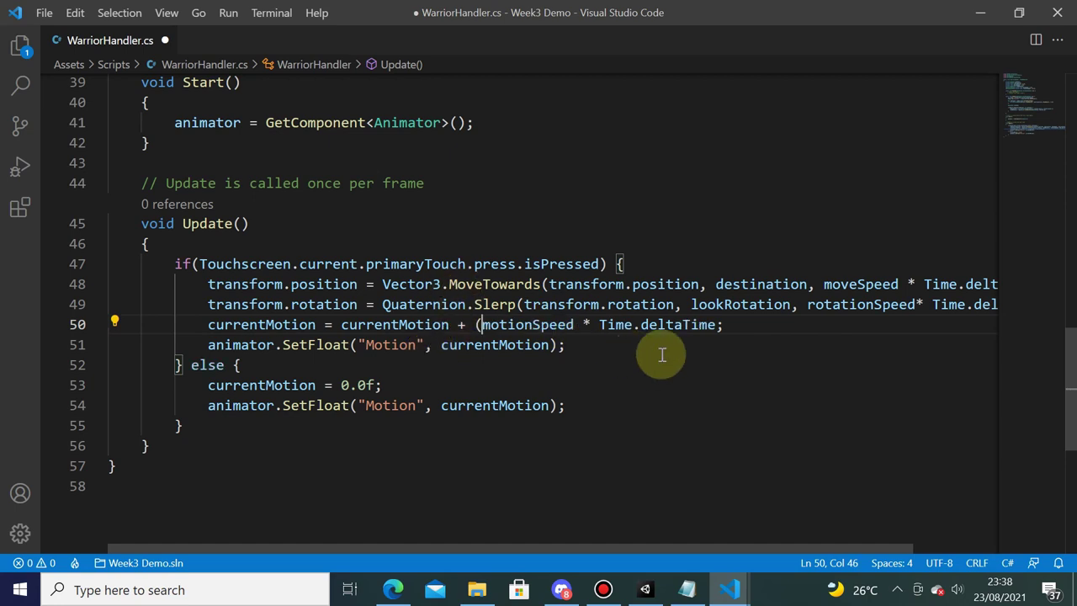
left_click(722, 328)
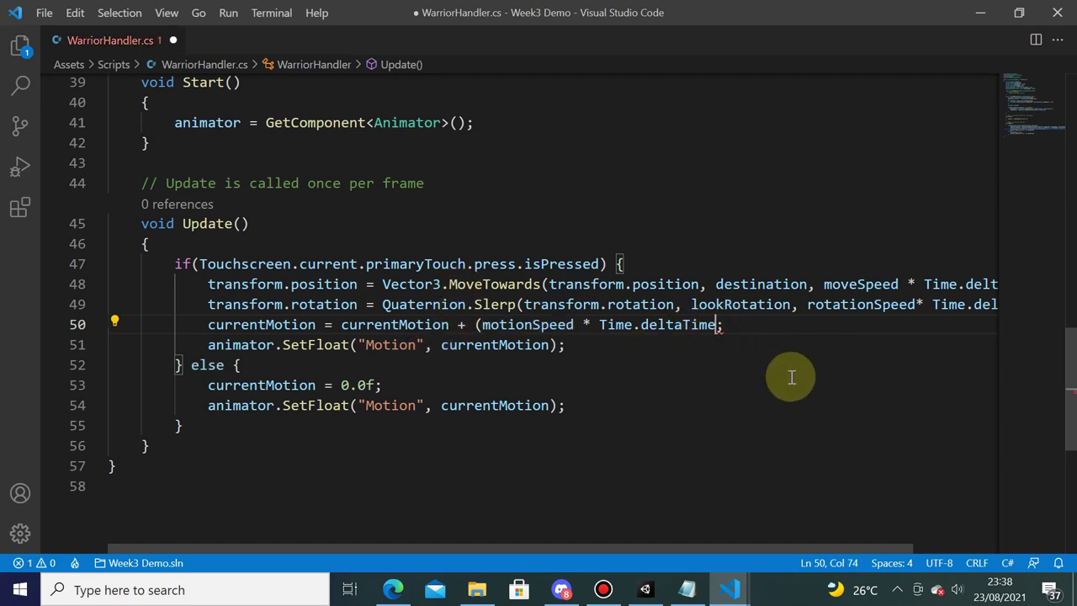
type(")")
- Add an if-check capping currentMotion at 1.0f, and save the script
key("Return")
type("i")
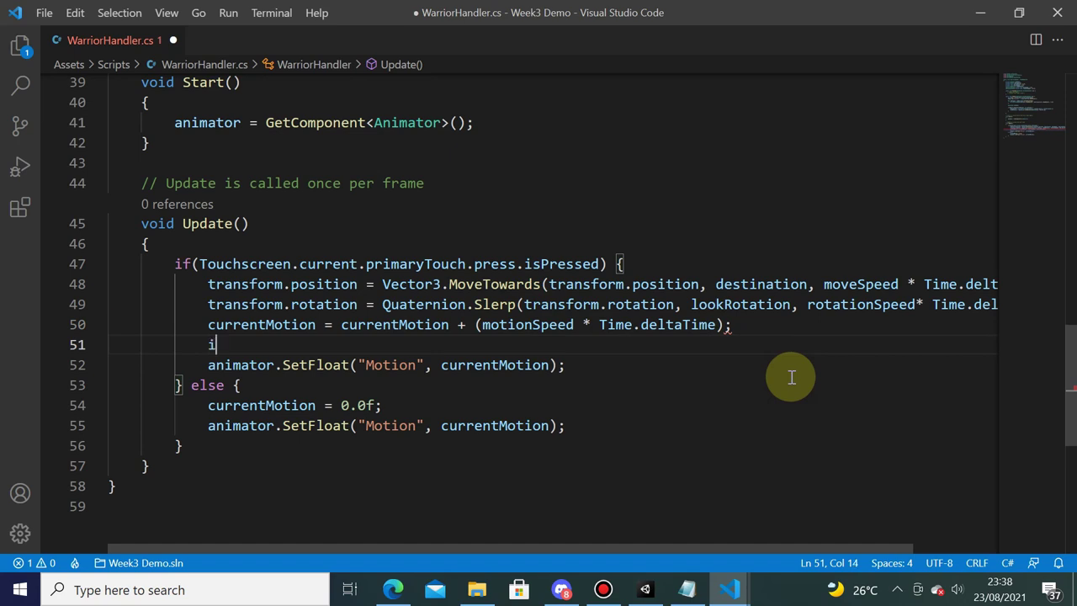
type("f(curr")
key("Tab")
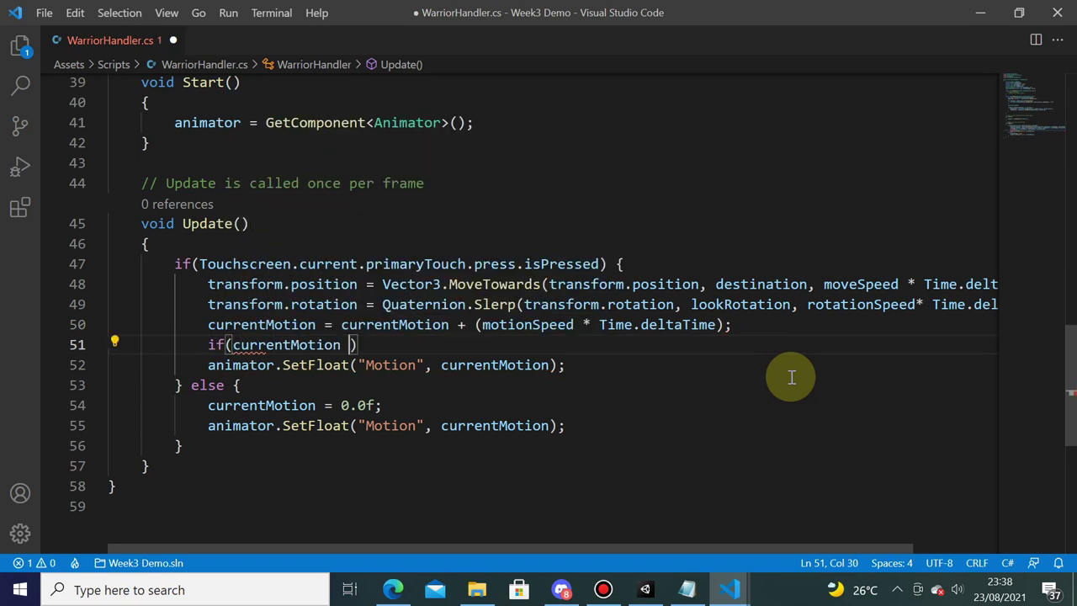
type("0f) ")
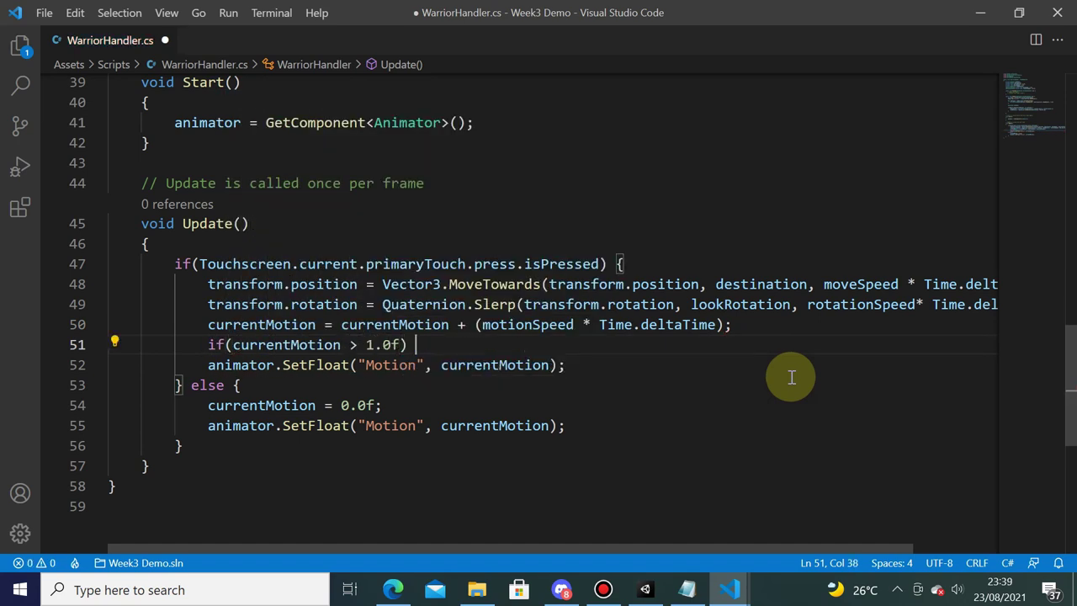
type("{")
key("Return")
type("cur")
key("Tab")
type("= ")
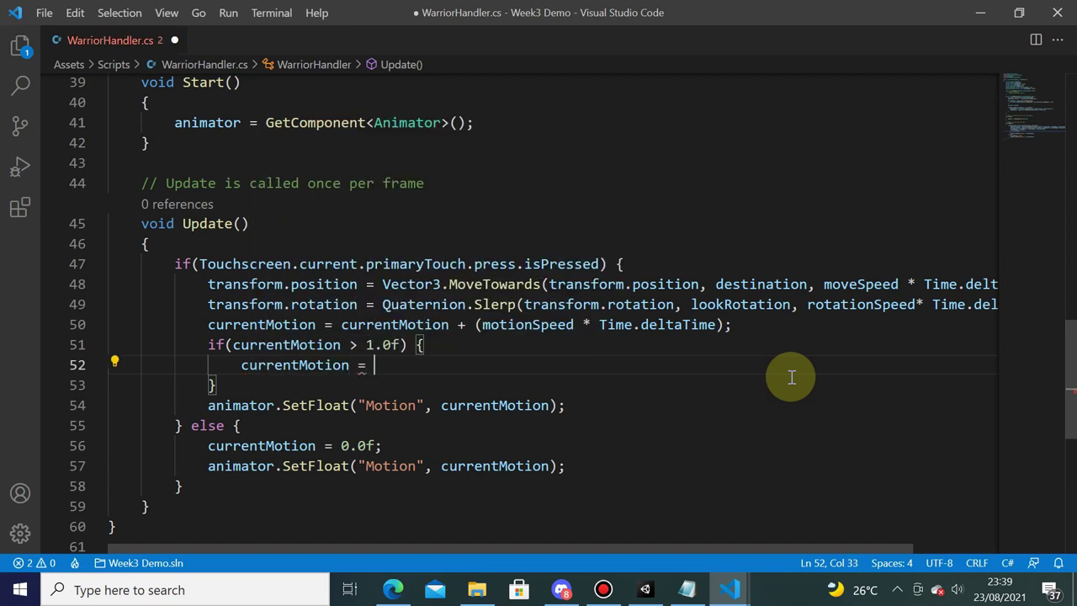
type("1.0f;")
key("ctrl+s")
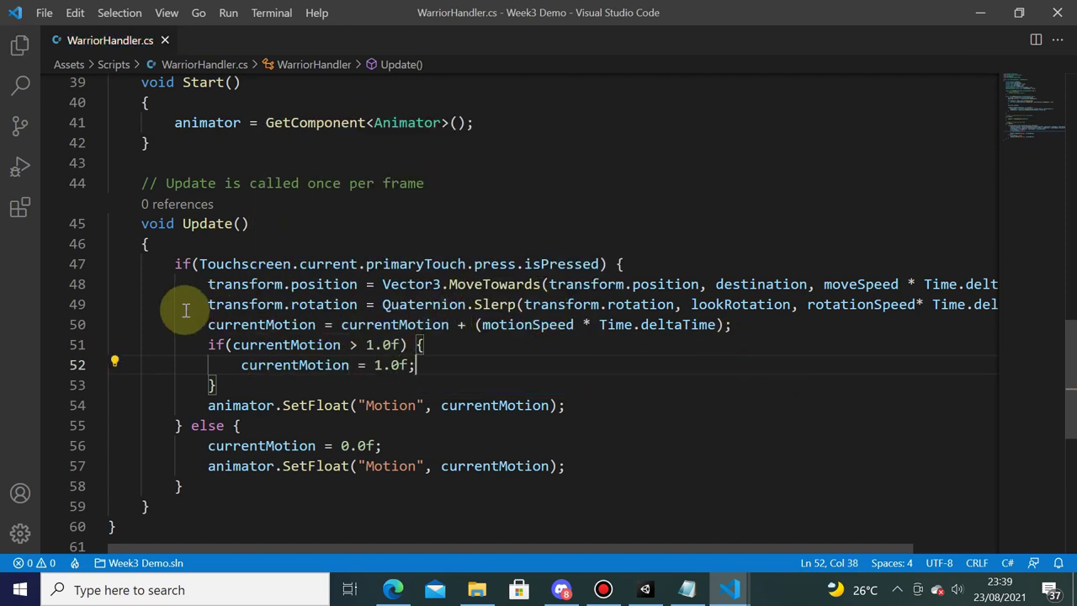
- Copy the ramp-up and cap lines over the else branch's currentMotion = 0.0f reset
left_click_drag(206, 325, 244, 385)
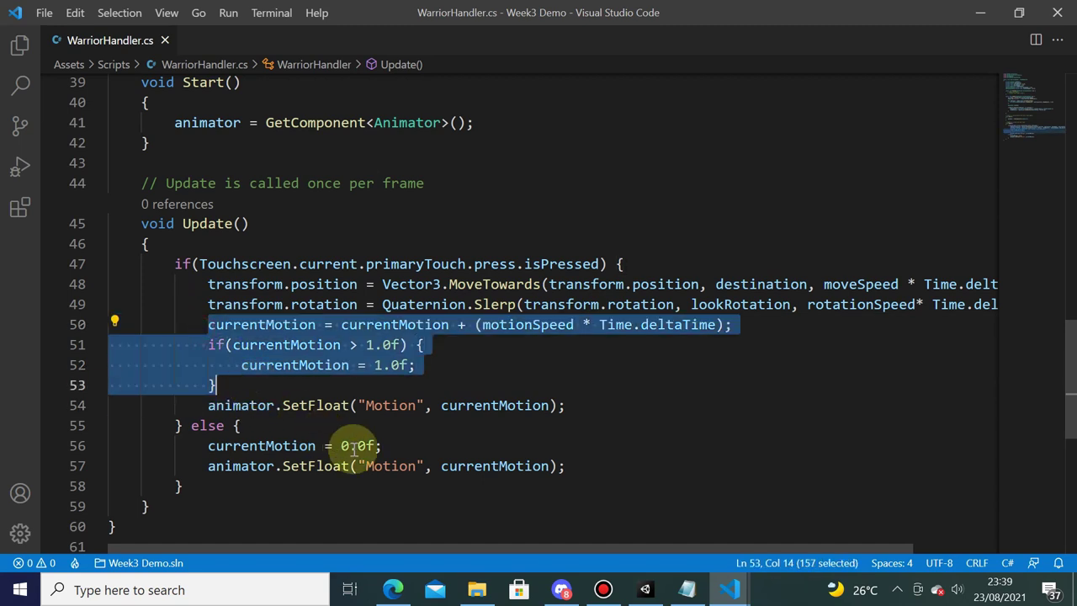
left_click(385, 446)
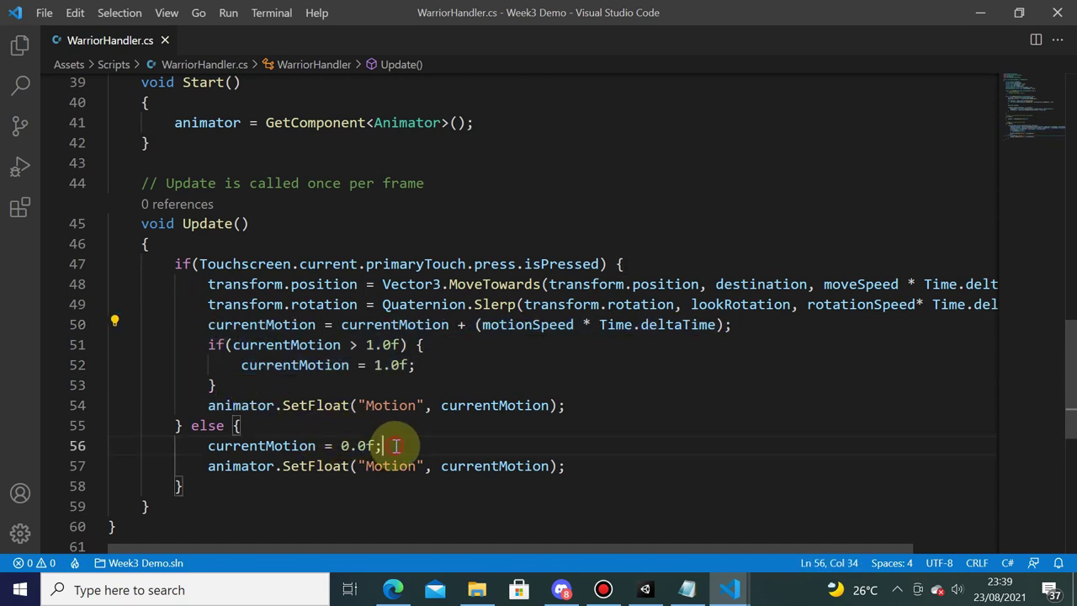
key("shift+Home")
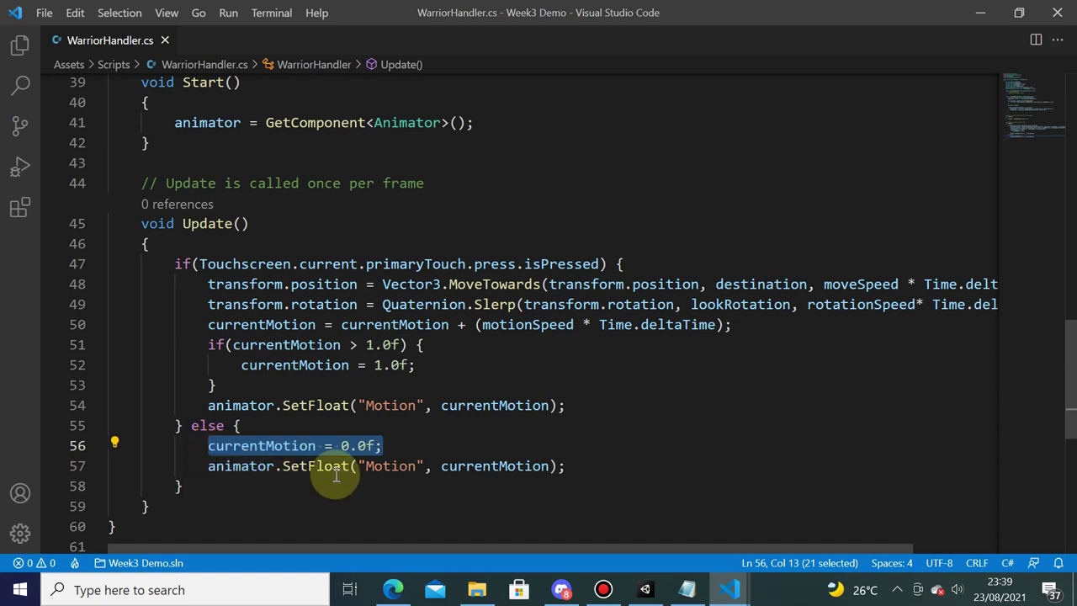
type("currentMotion = currentMotion + (motionSpeed * Time.deltaTime);             if(currentMotion > 1.0f) {                 currentMotion = 1.0f;             }")
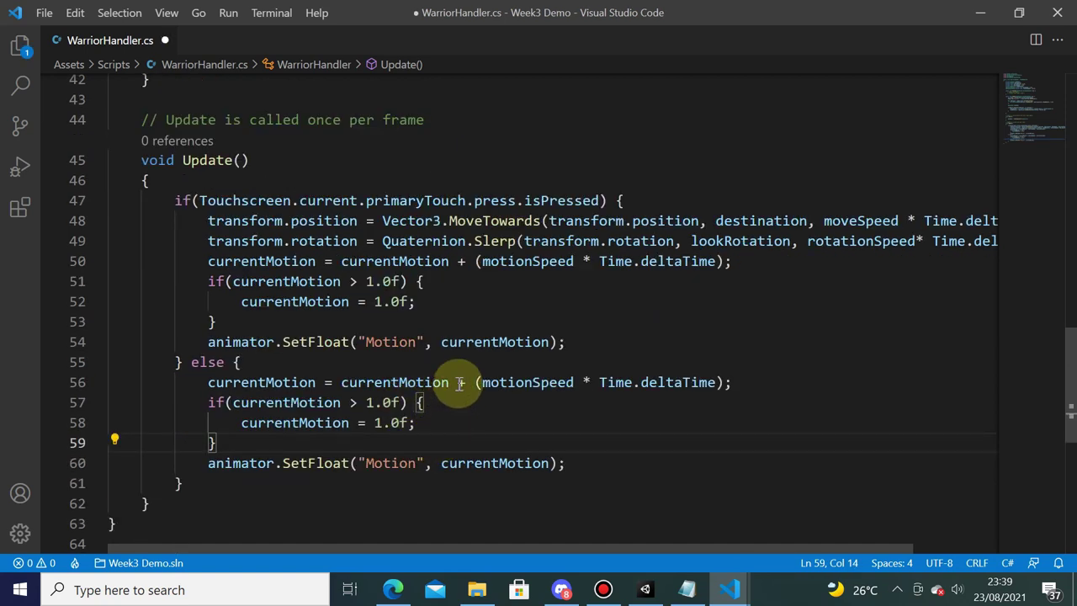
- Change the else branch's increment to a subtraction and compare the held-touch and else blocks
double_click(460, 383)
type("-")
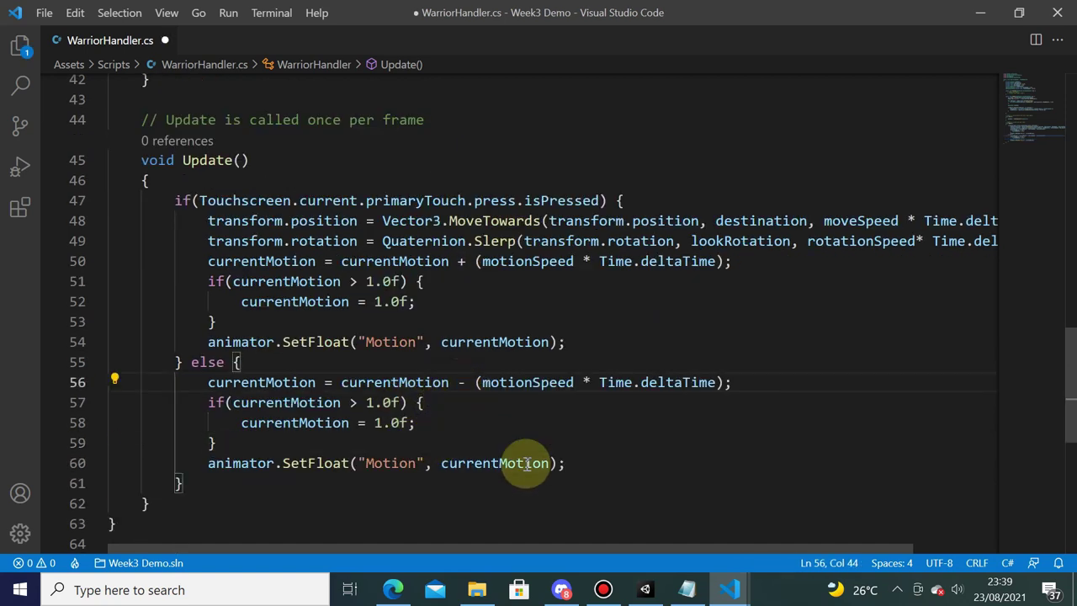
mouse_move(202, 221)
left_mouse_down()
mouse_move(313, 346)
mouse_move(457, 356)
left_mouse_up()
left_click(480, 283)
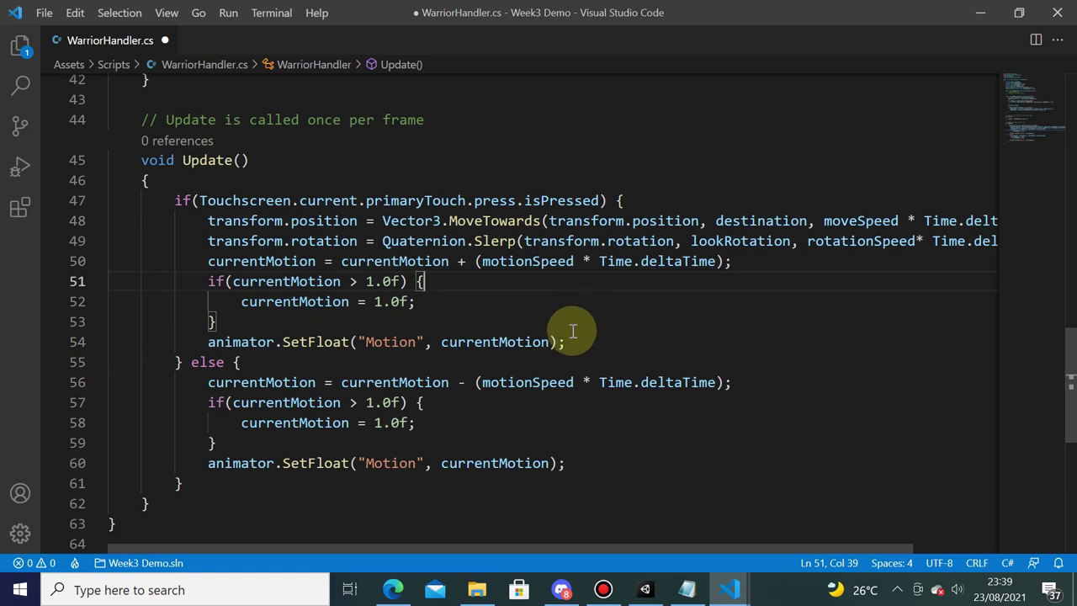
left_click_drag(160, 217, 309, 355)
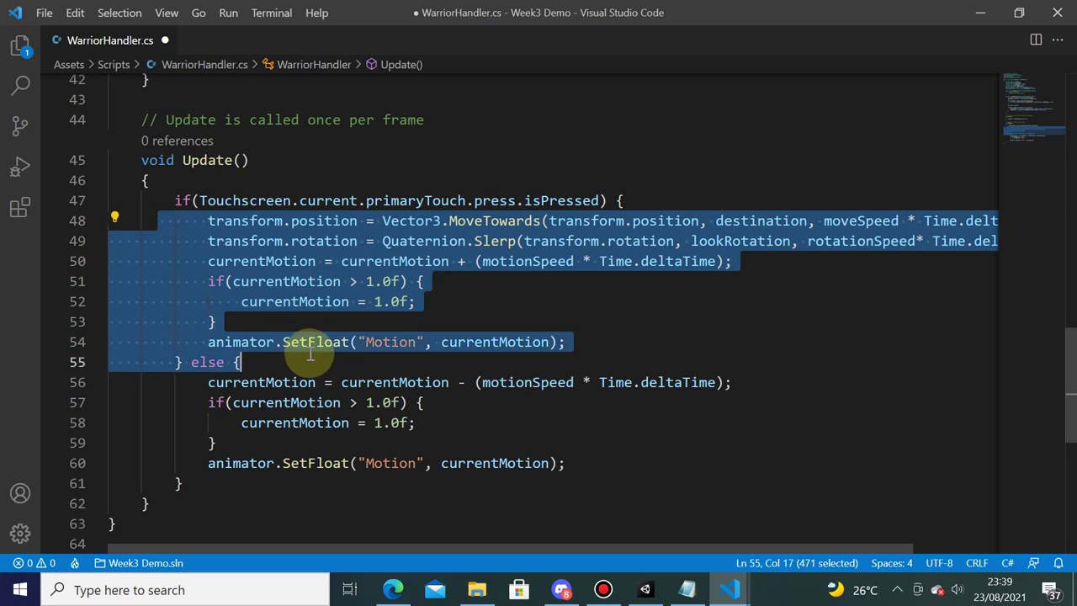
left_click_drag(190, 362, 282, 465)
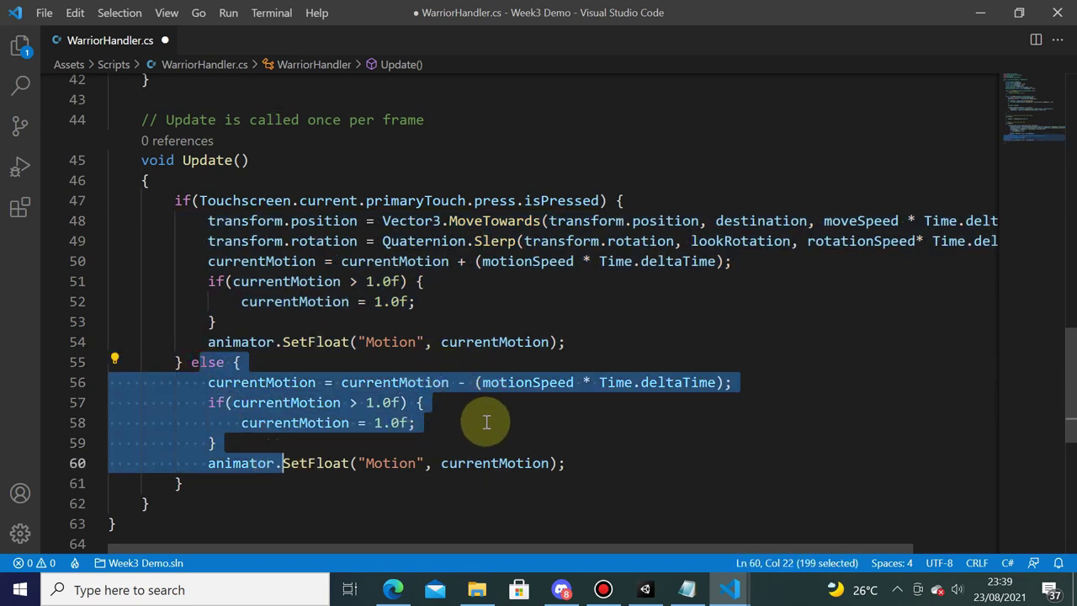
- Flip the else check to less-than with a 0.0f floor, save, and switch to Unity
left_click(436, 423)
double_click(353, 402)
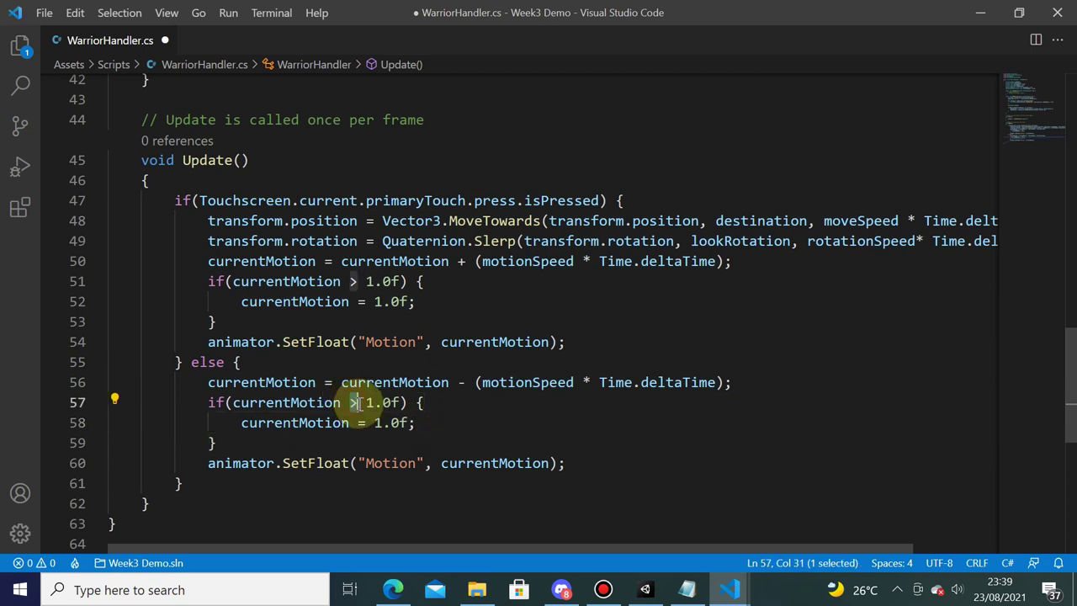
key("Left")
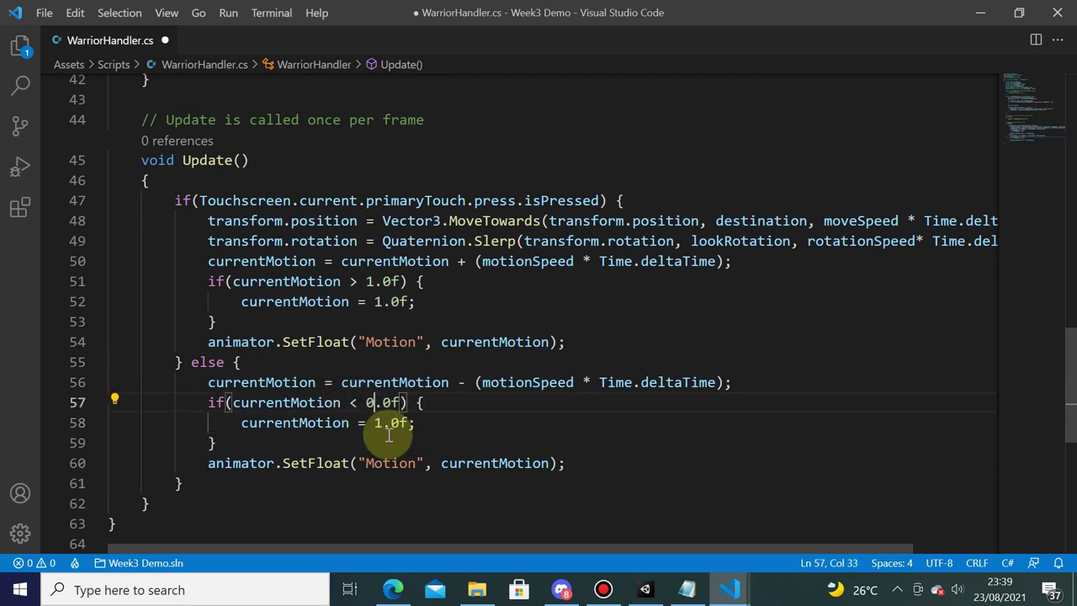
double_click(378, 422)
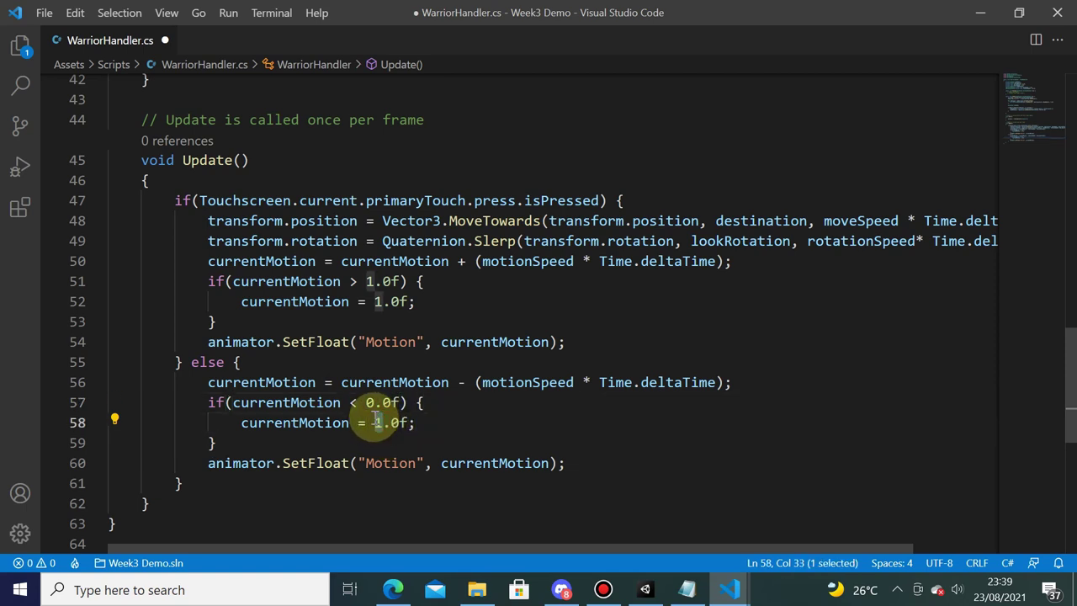
type("0")
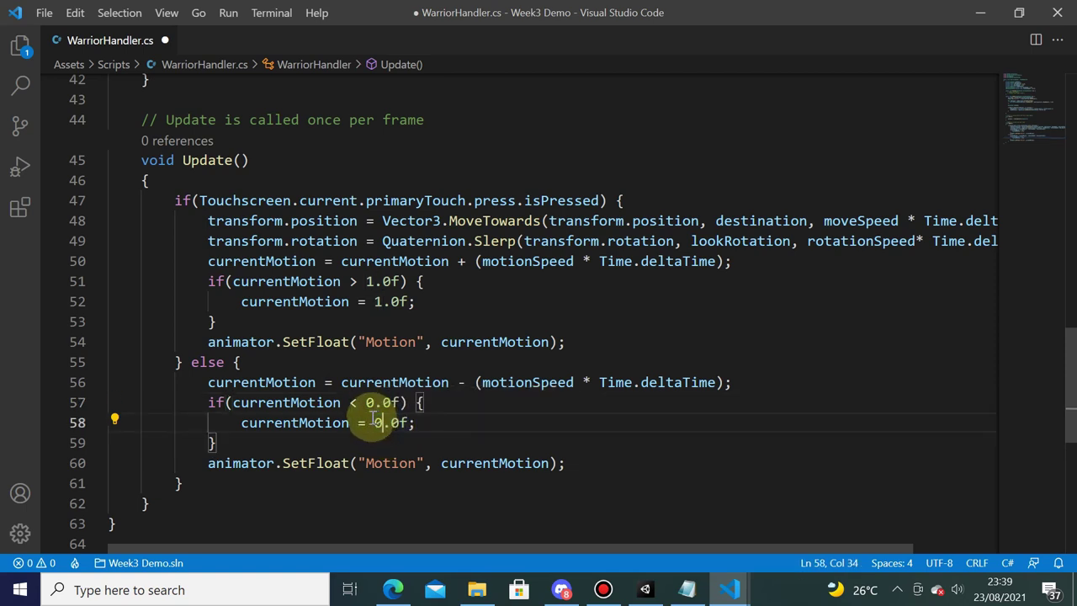
key("ctrl+s")
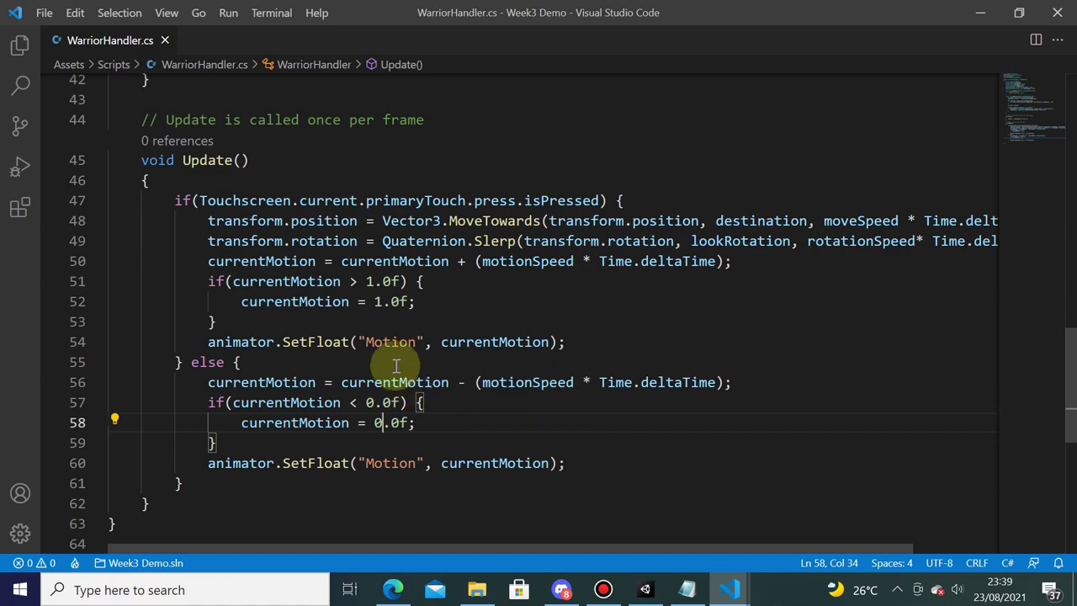
key("alt+Tab")
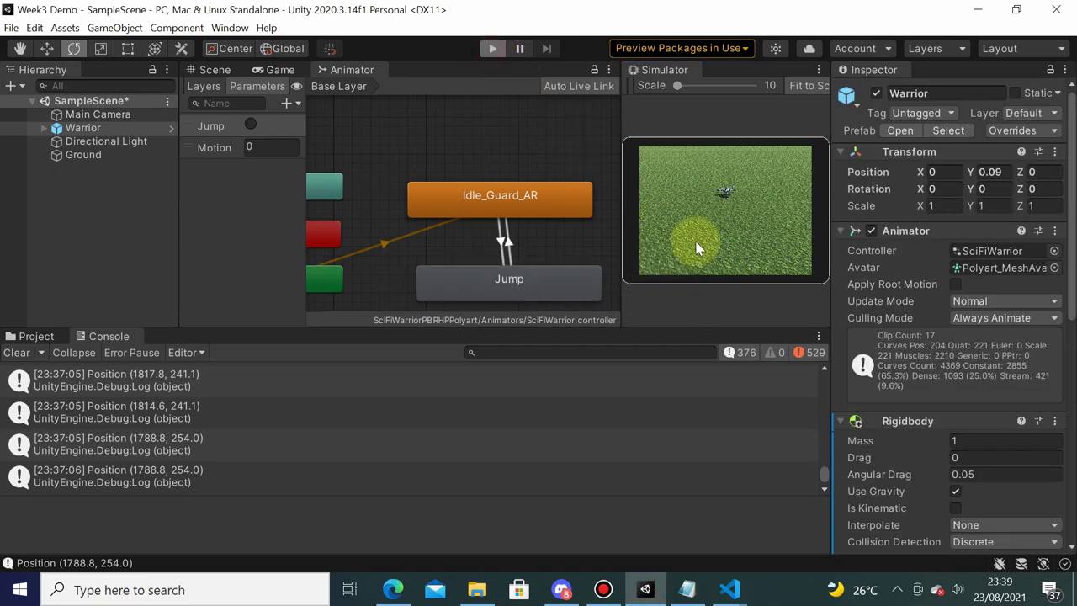
- Enter Play mode, maximize the Simulator, and tap several ground spots to send the warrior walking
key("ctrl+p")
left_click(818, 70)
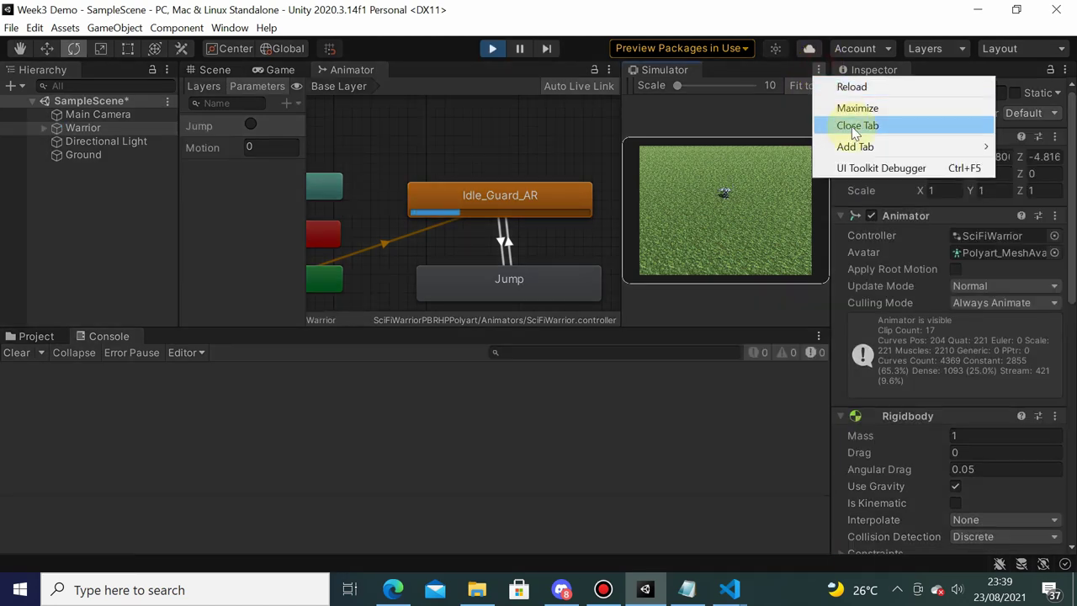
left_click(852, 116)
left_click(421, 421)
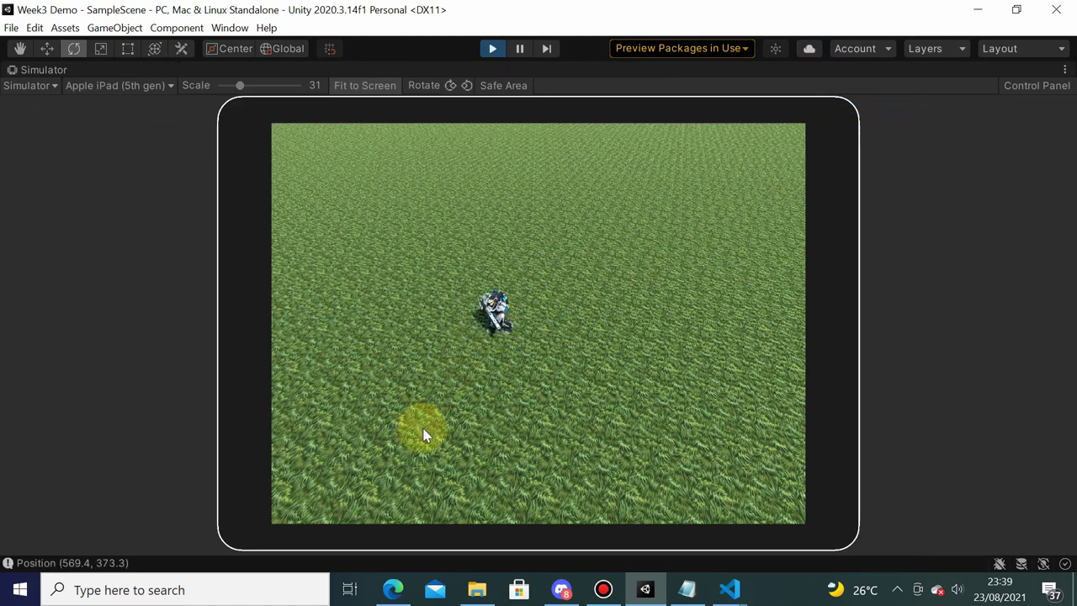
left_click(664, 383)
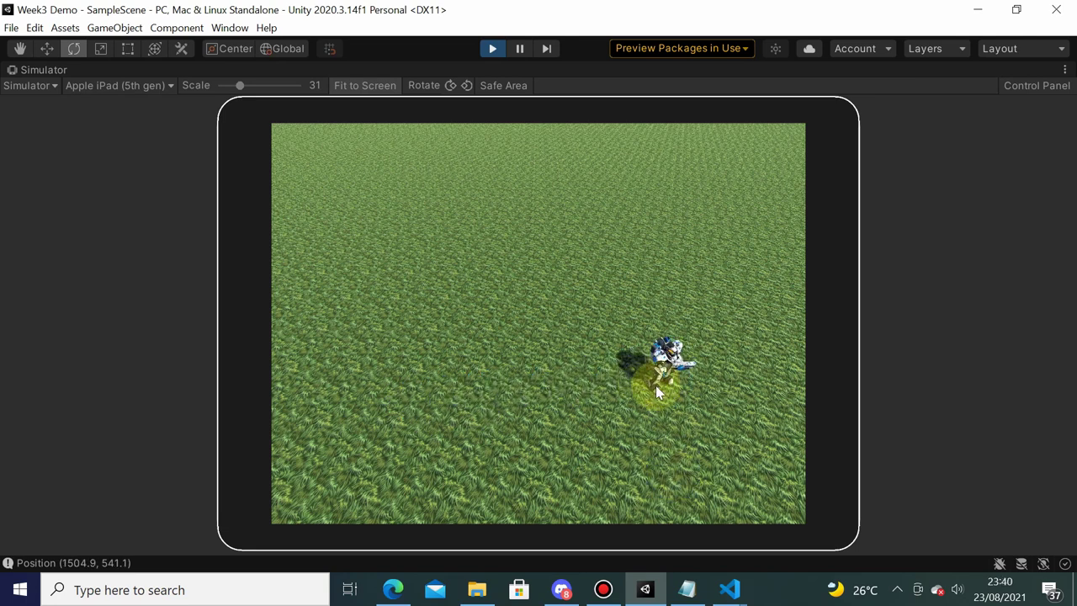
left_click(425, 214)
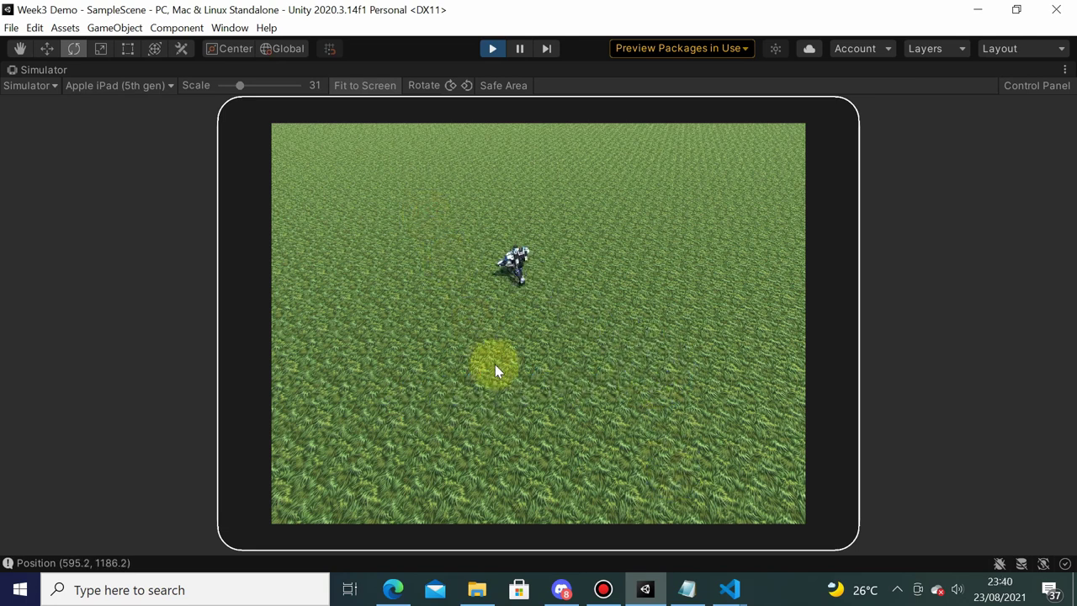
left_click(485, 425)
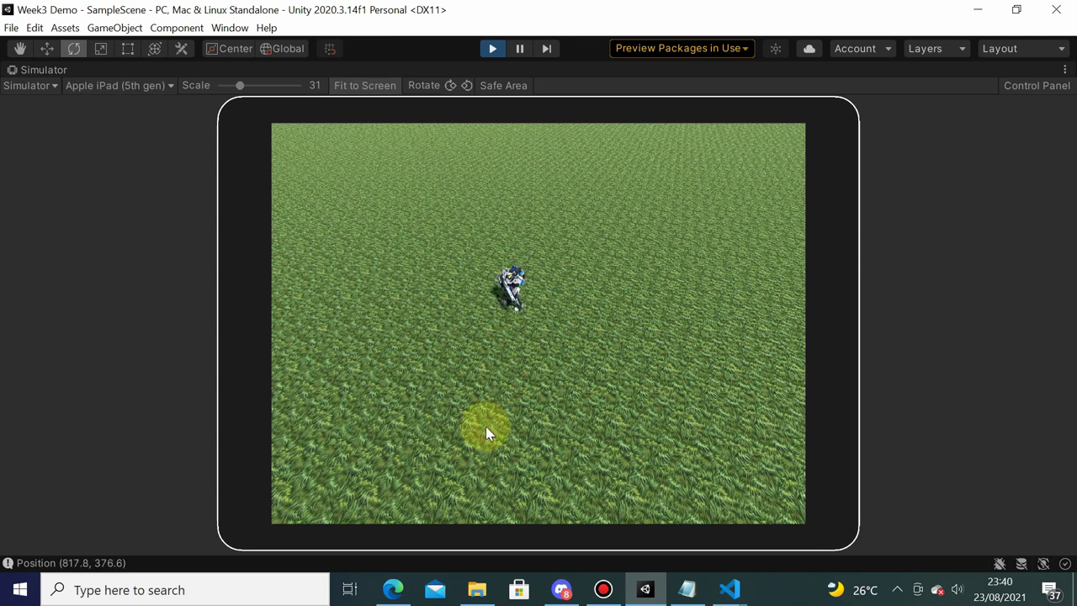
- Tap and hold more targets to test the run blend, then stop Play mode
left_click(547, 474)
left_click(575, 483)
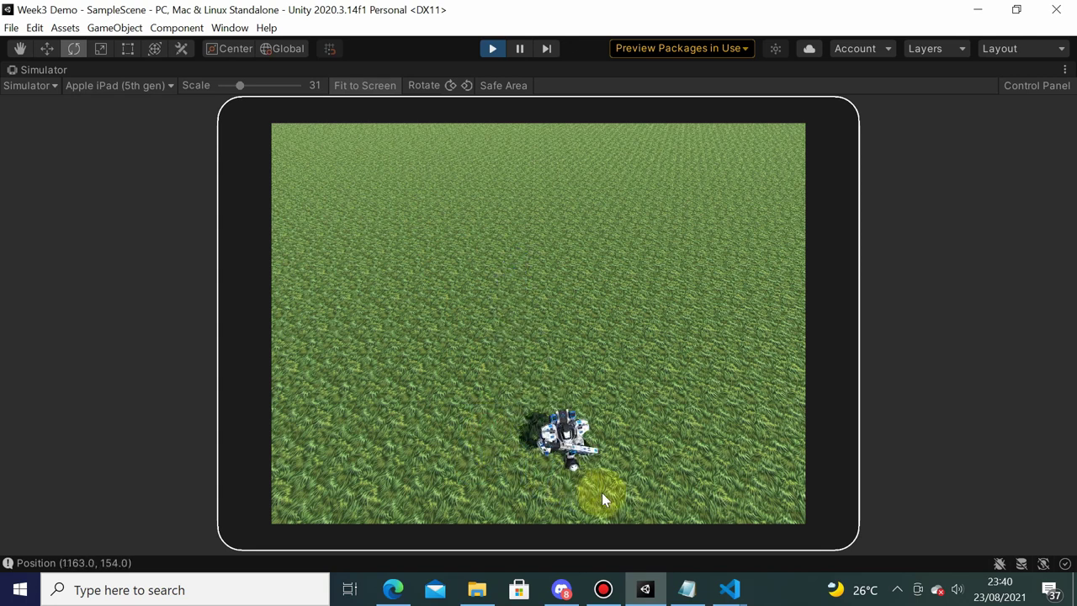
left_click(388, 407)
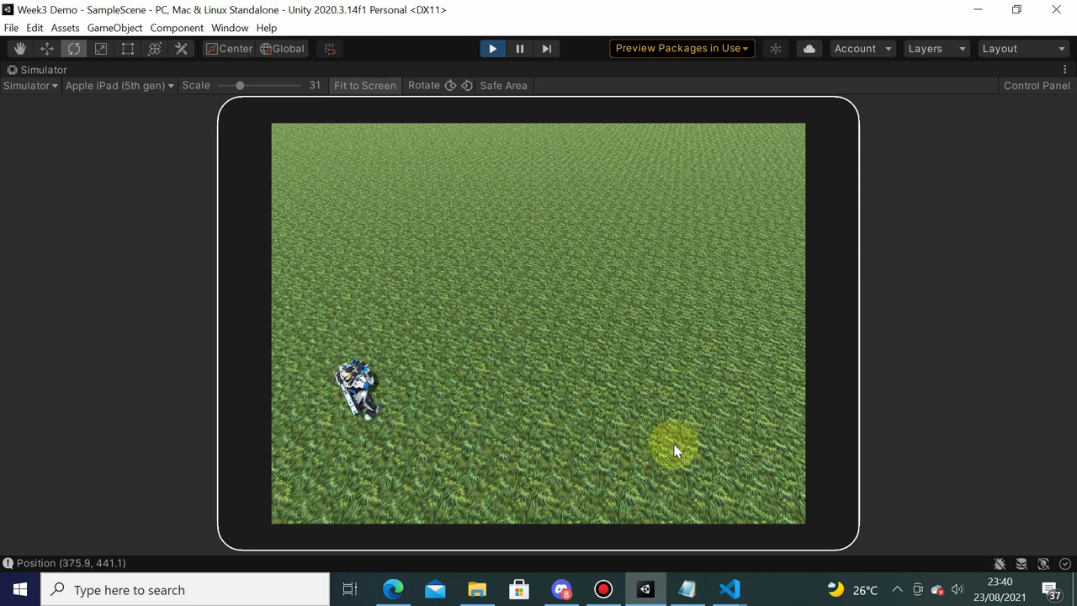
left_click(716, 455)
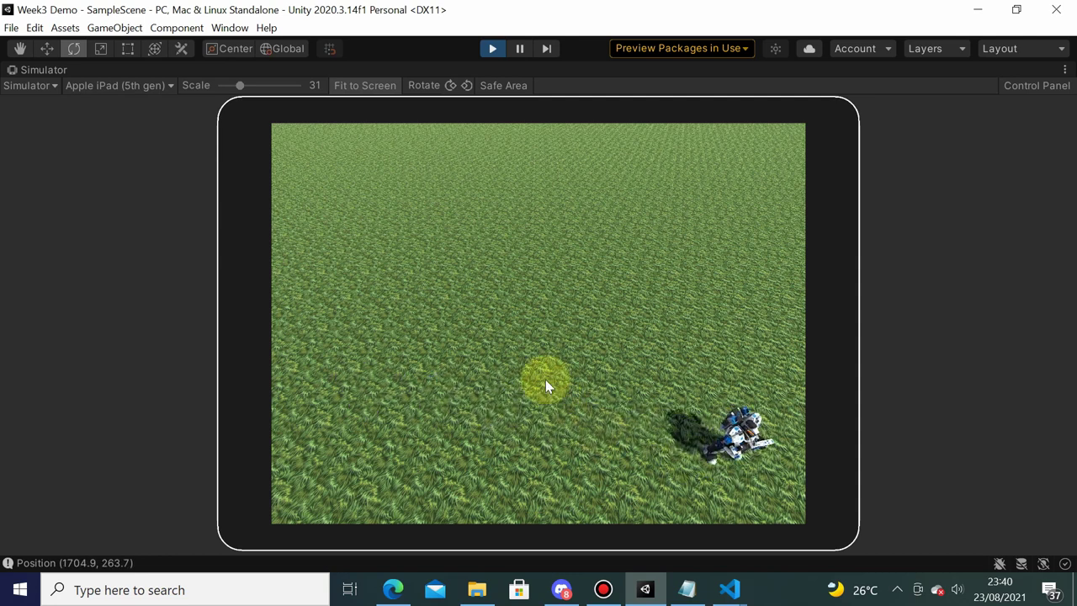
left_click_drag(541, 377, 476, 278)
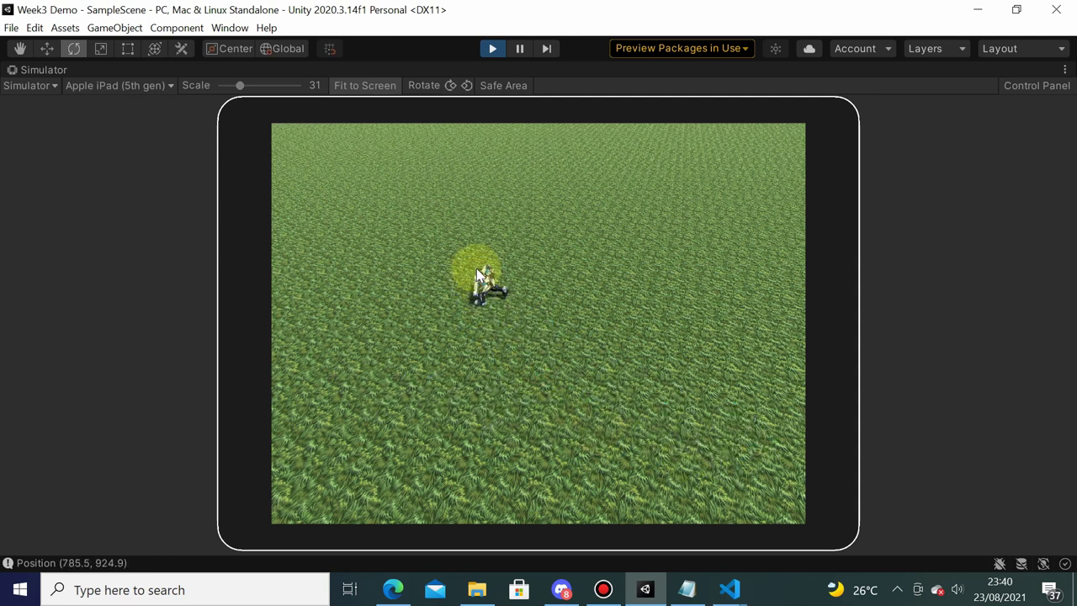
left_click(493, 48)
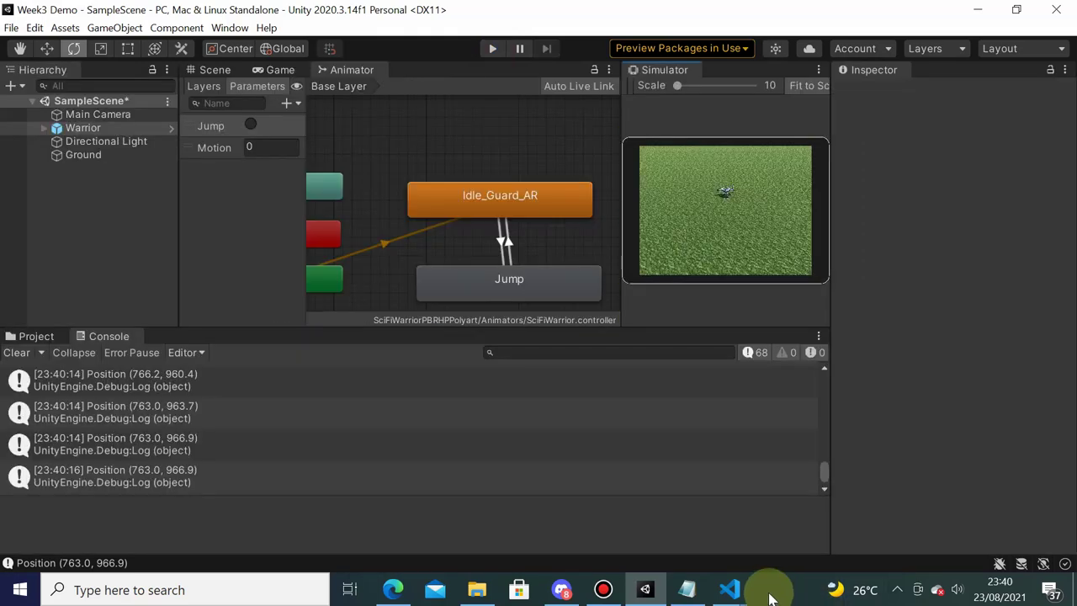
- In WarriorHandler.cs, change motionSpeed's initial value from 1.0f to 2.0f, then return to Unity
left_click(738, 586)
left_click(870, 548)
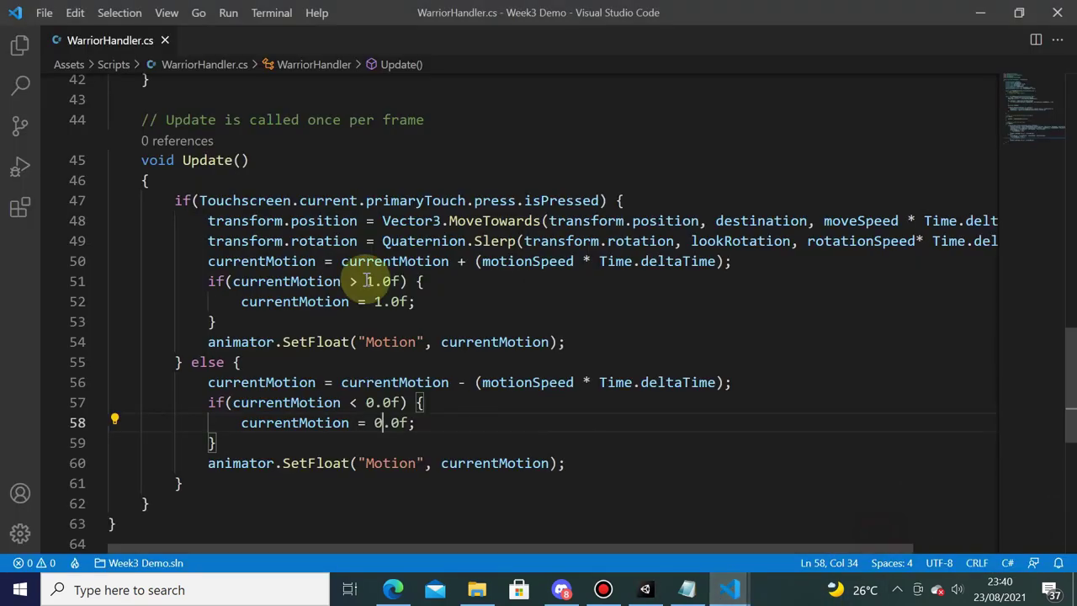
scroll(473, 379, "up", 4)
scroll(468, 356, "up", 5)
scroll(446, 355, "up", 2)
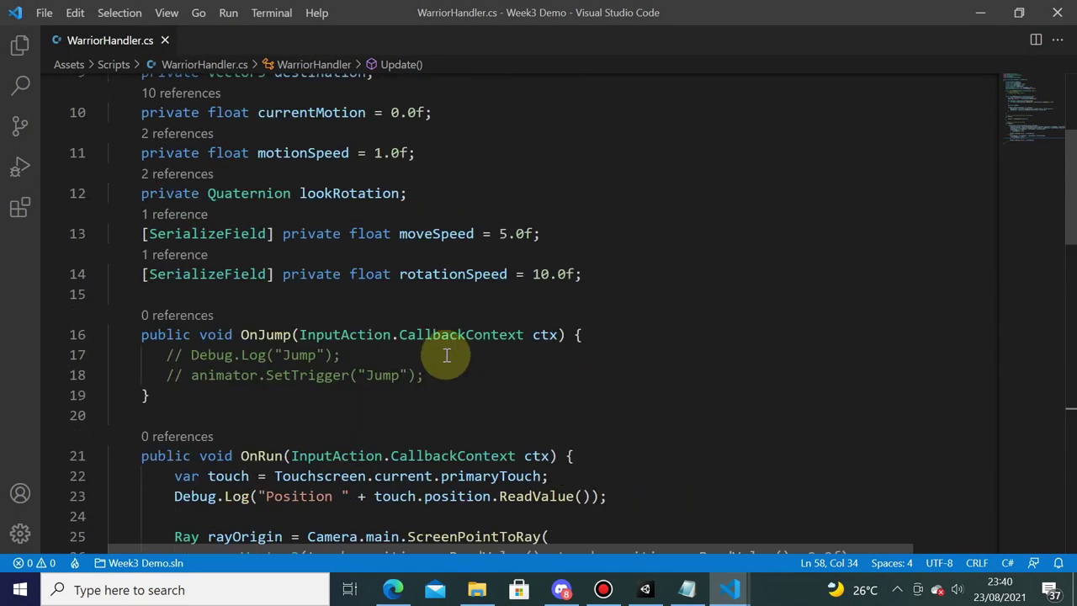
scroll(379, 164, "up", 2)
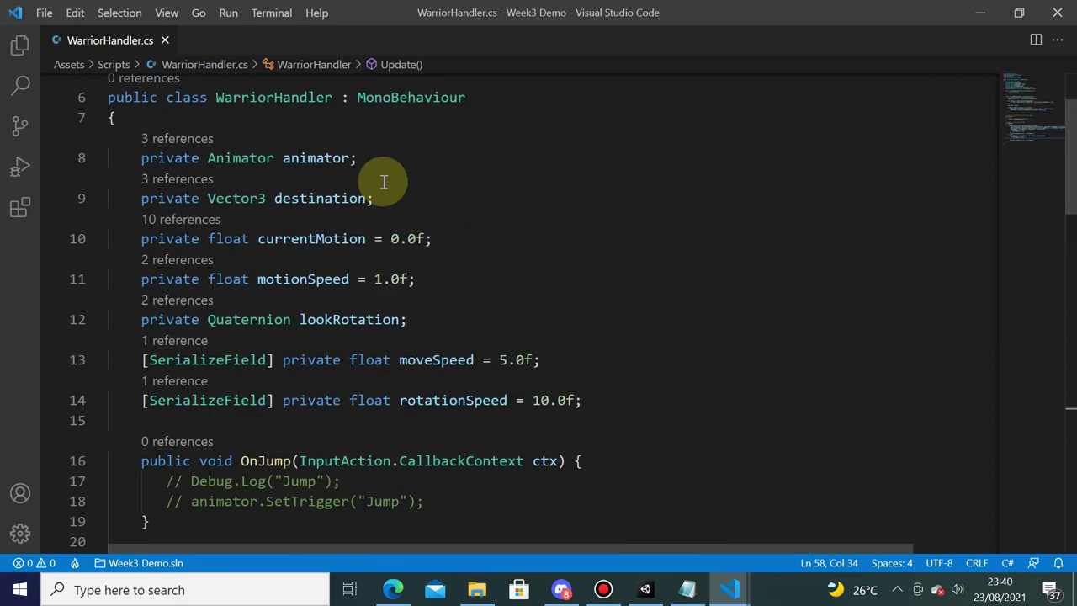
left_click(383, 279)
key("BackSpace")
type("2")
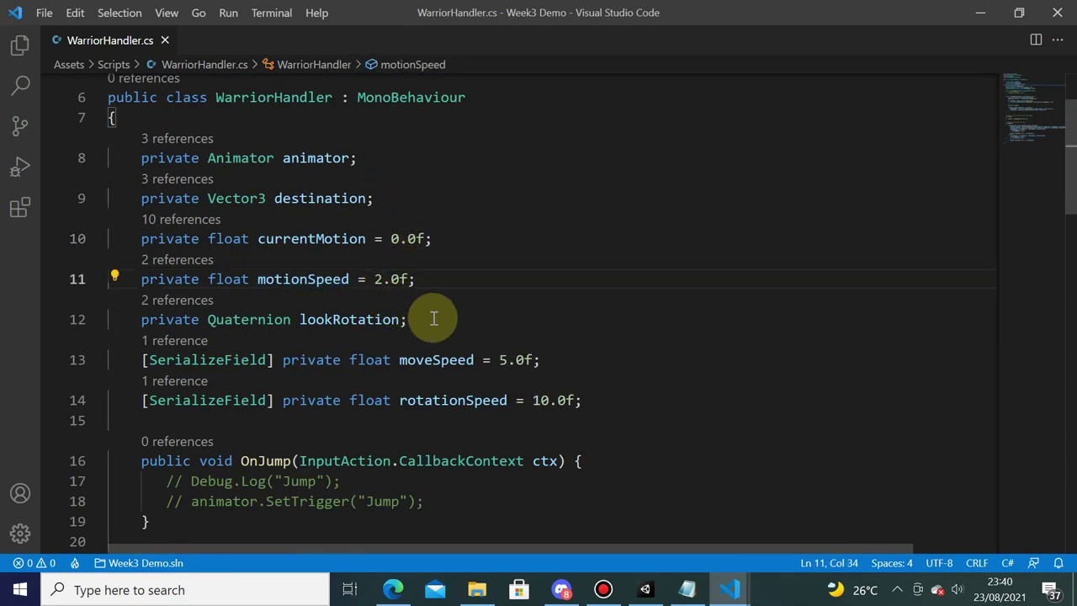
left_click(646, 588)
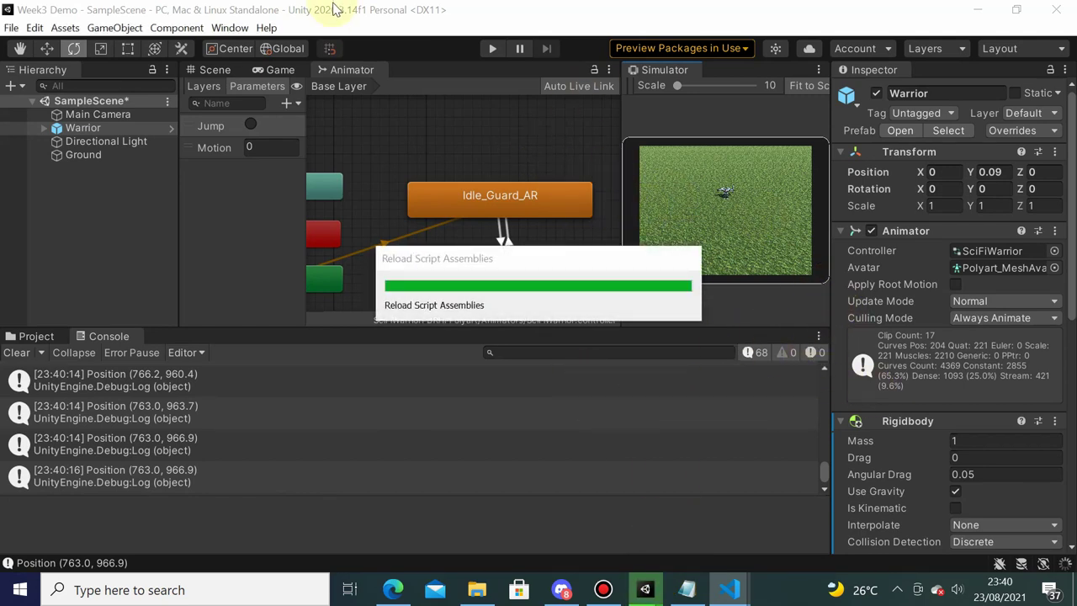
- Select Warrior and view its Warrior Handler component, with Move Speed 10 and Rotation Speed 5
left_click(159, 130)
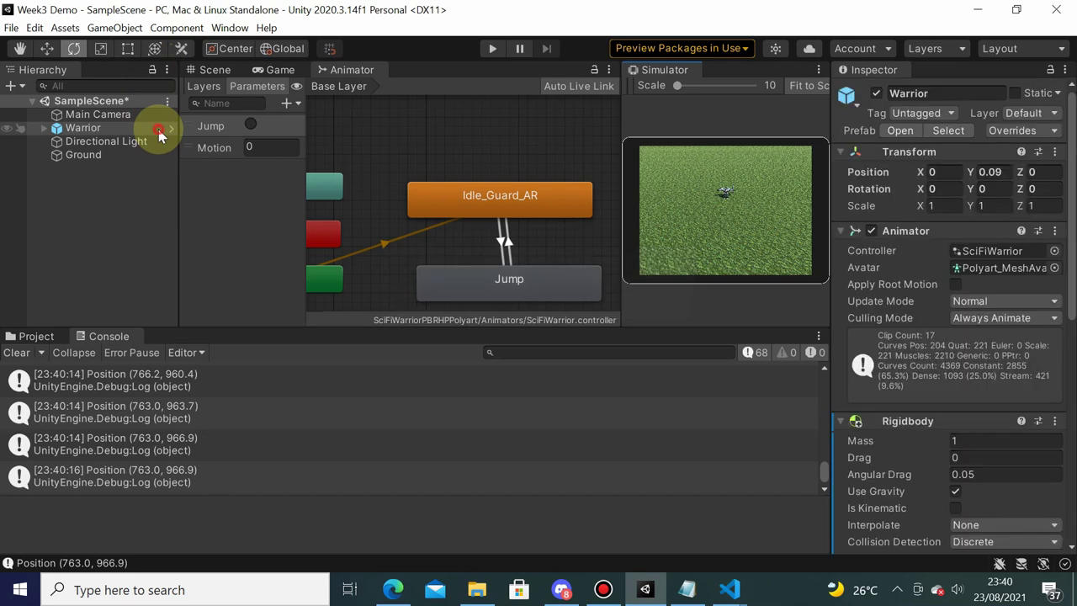
scroll(1029, 449, "down", 5)
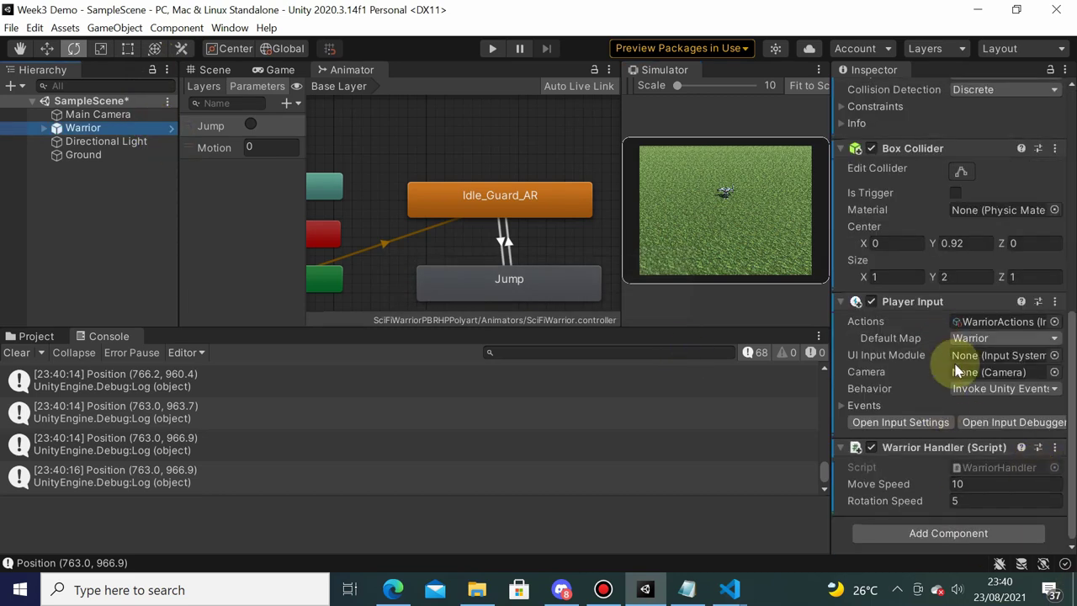
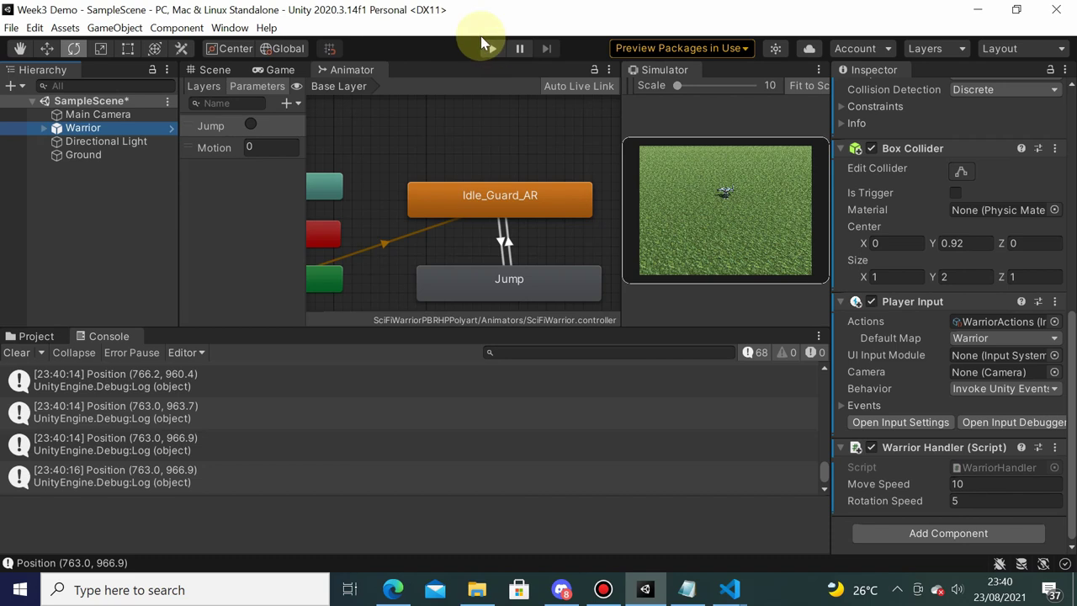
- Enter Play mode, maximize the Simulator view, and tap the grass to move the warrior
left_click(494, 52)
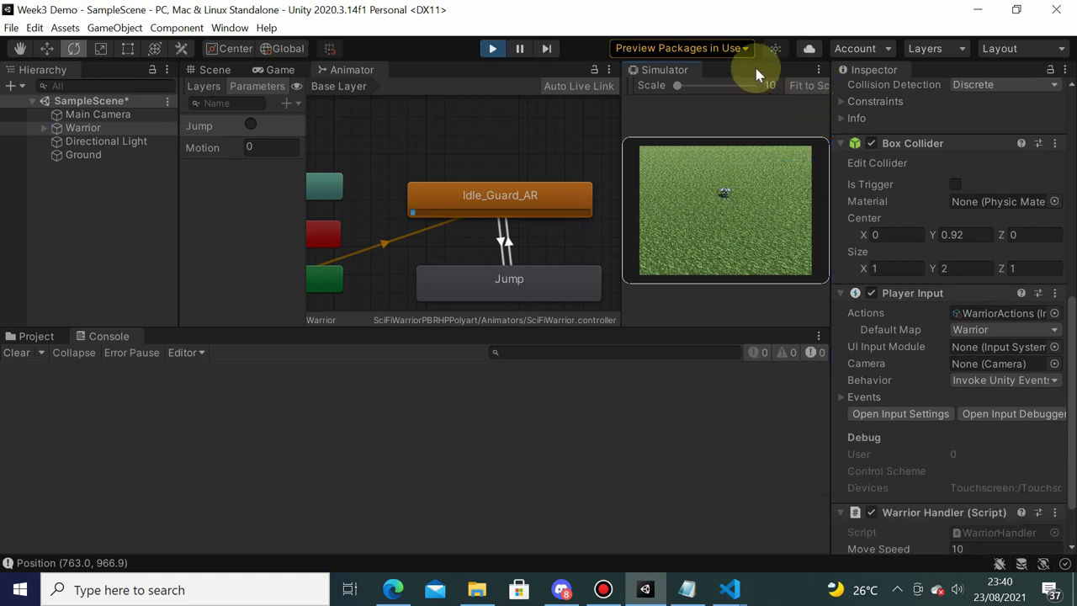
left_click(819, 70)
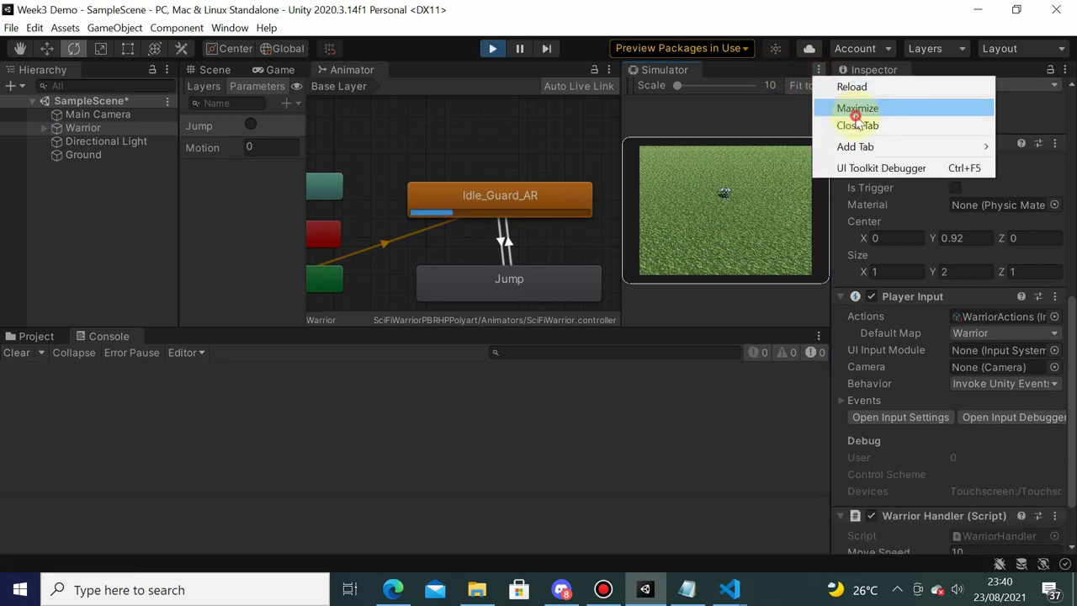
left_click(855, 110)
left_click(594, 425)
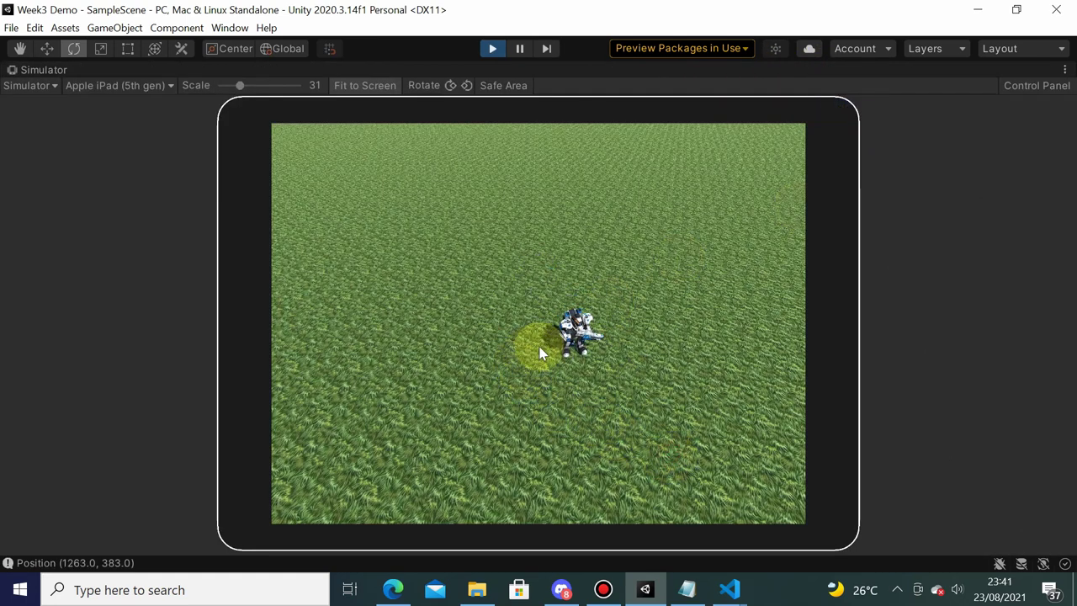
- Tap five ground points in the Simulator to redirect the warrior around
left_click(579, 325)
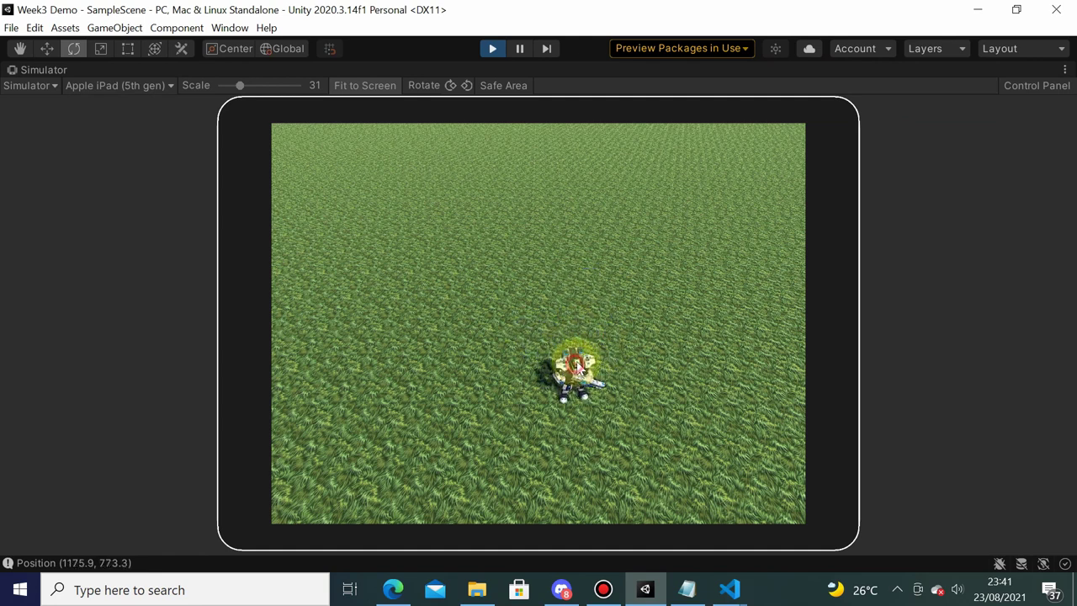
left_click(577, 368)
left_click(598, 348)
left_click(649, 384)
left_click(658, 378)
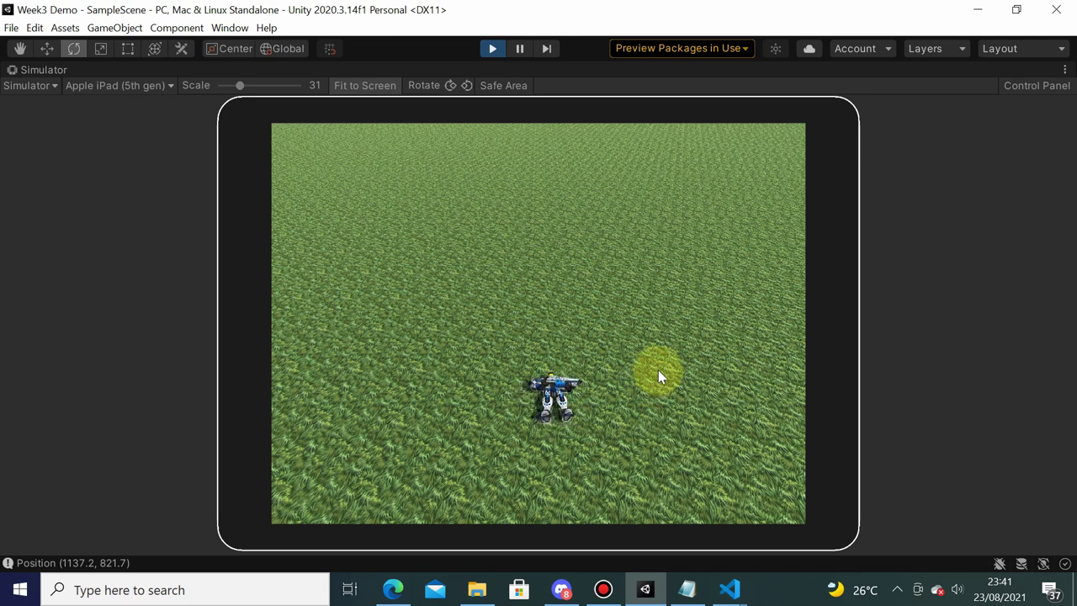
- Tap progressively higher ground points to walk the warrior upward, then exit Play mode
left_click(571, 382)
left_click(570, 339)
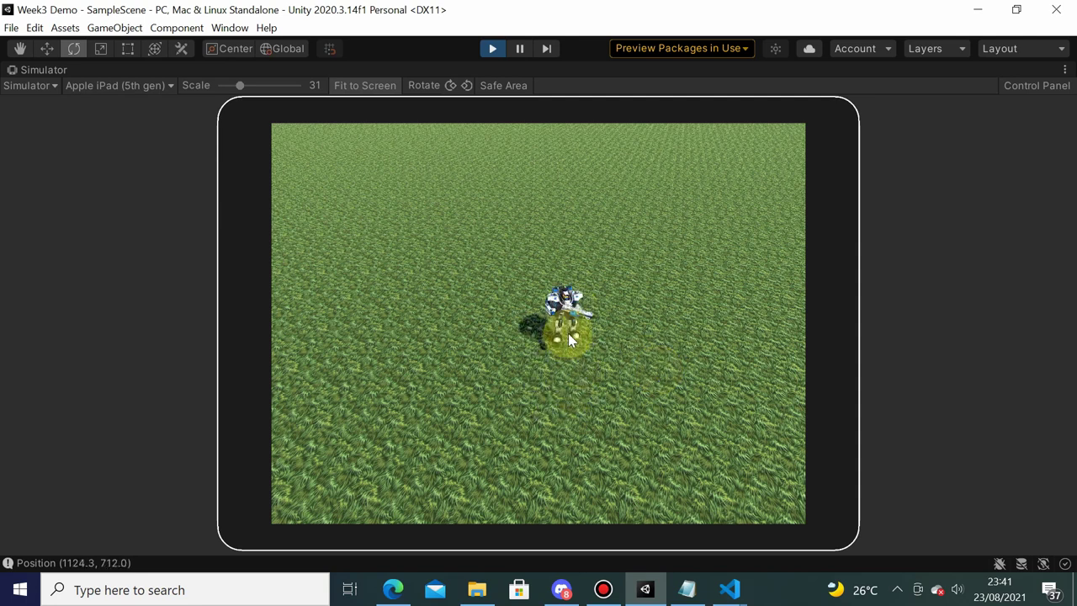
left_click(565, 309)
left_click(560, 261)
left_click(558, 262)
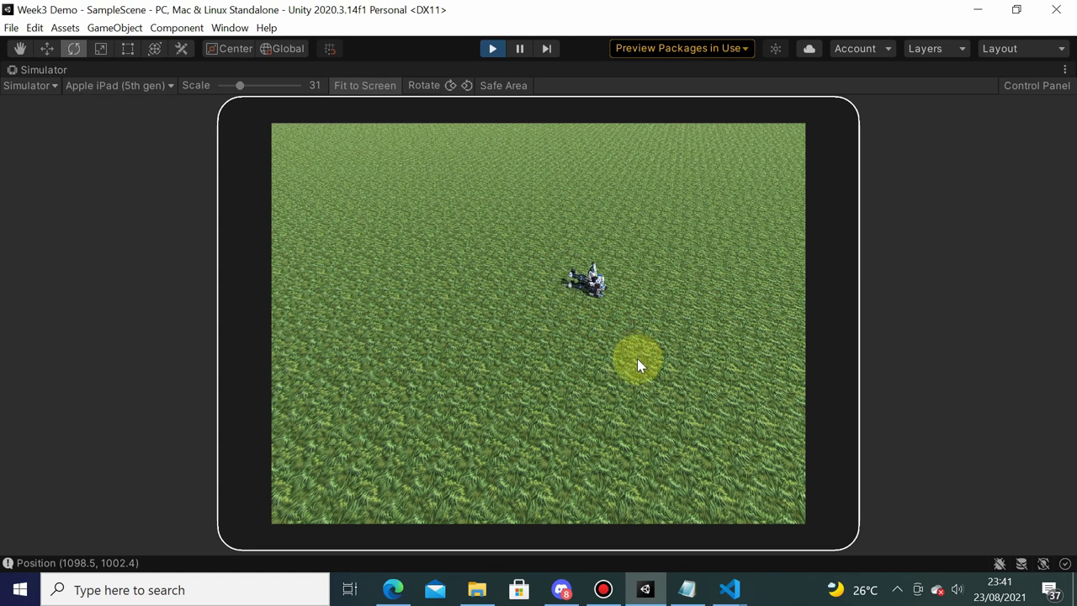
left_click(494, 50)
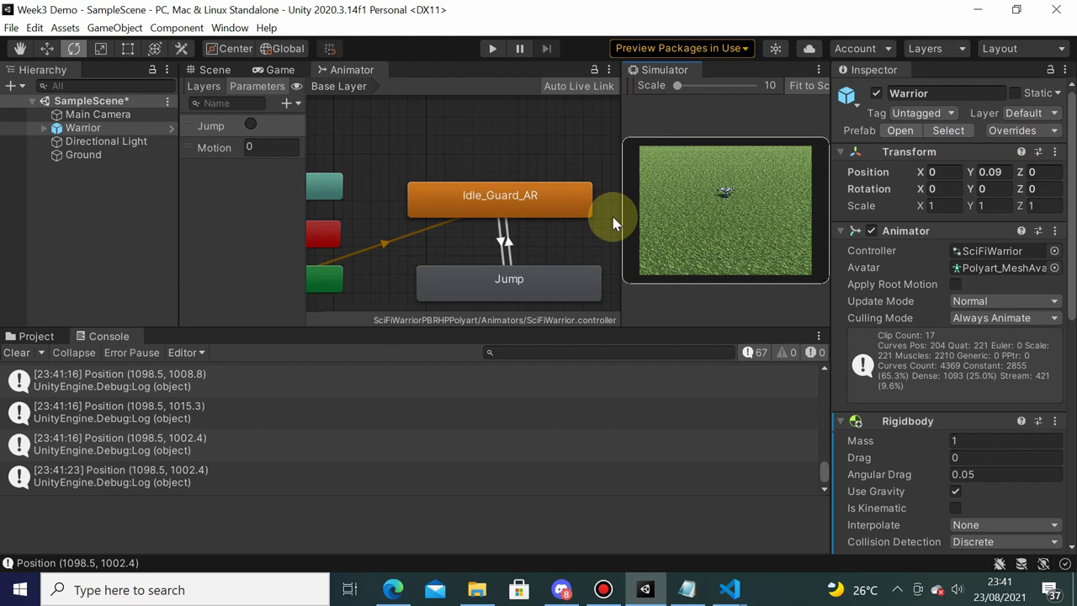
- Select Warrior in the Hierarchy and set its Inspector Tag to Player
left_click(82, 128)
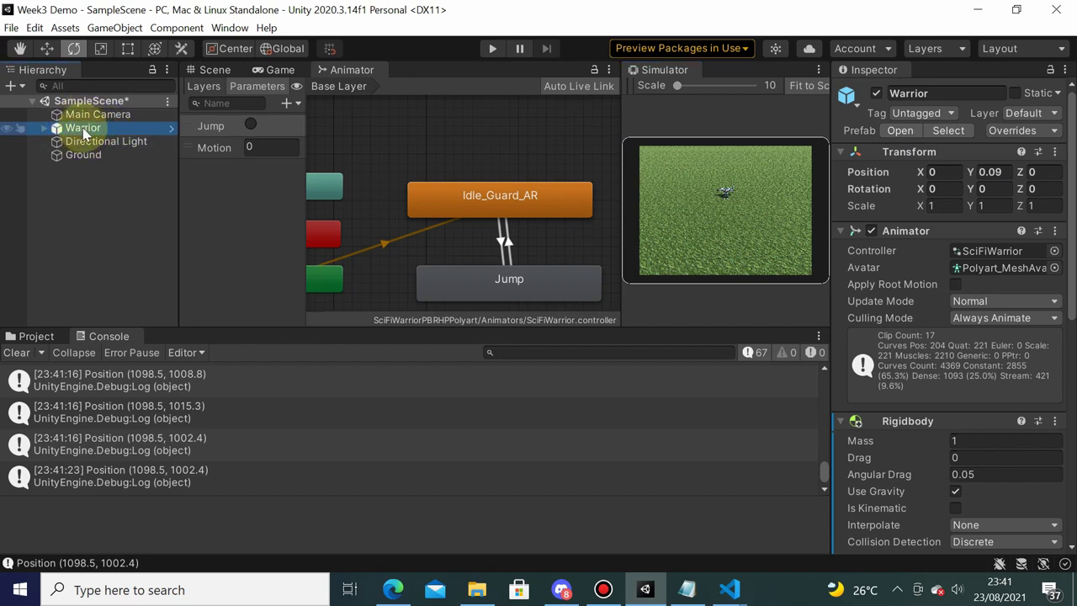
left_click(908, 113)
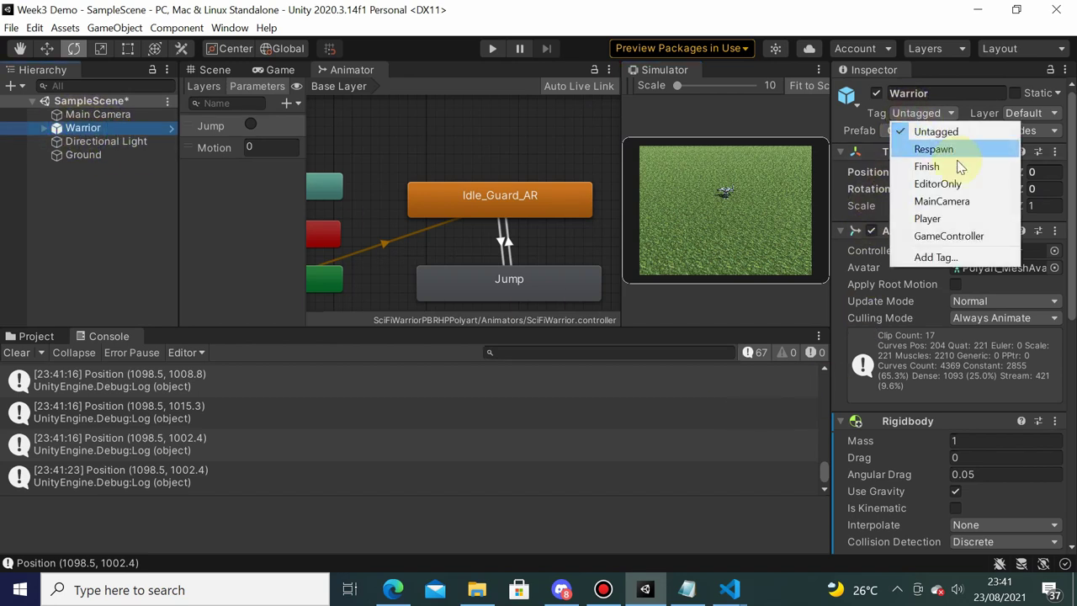
left_click(976, 219)
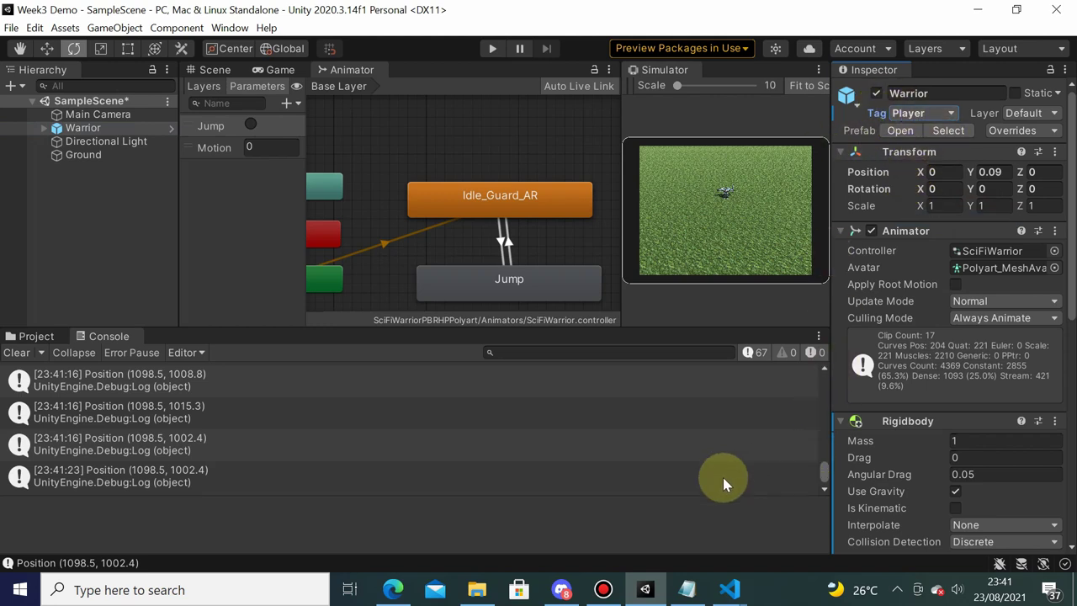
- Bring WarriorHandler.cs forward in VS Code and select the destination and lookRotation lines
mouse_move(732, 587)
left_click(830, 551)
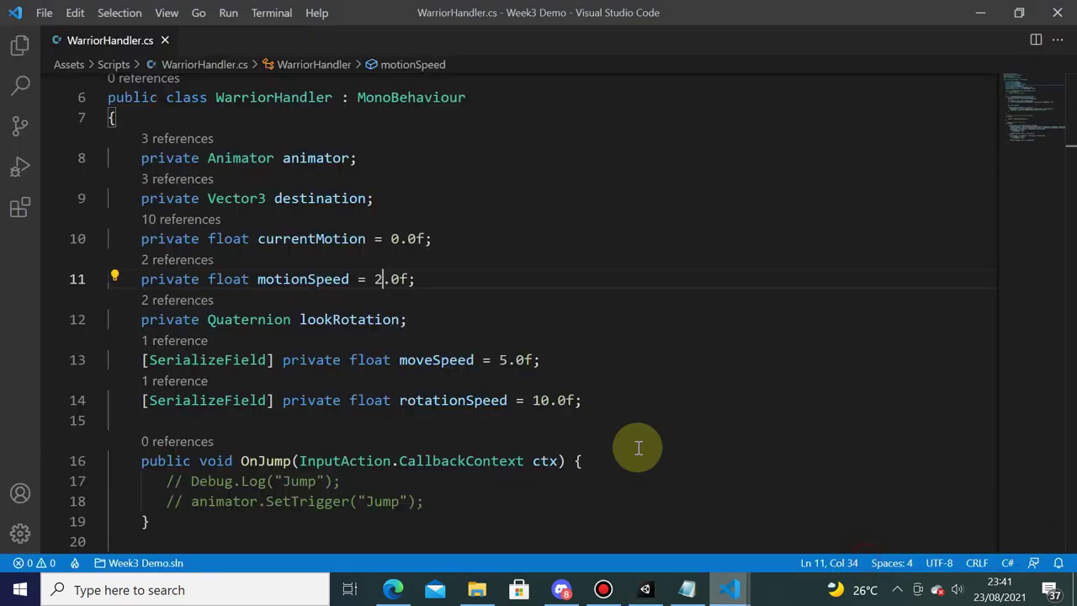
scroll(370, 244, "down", 3)
scroll(370, 252, "down", 3)
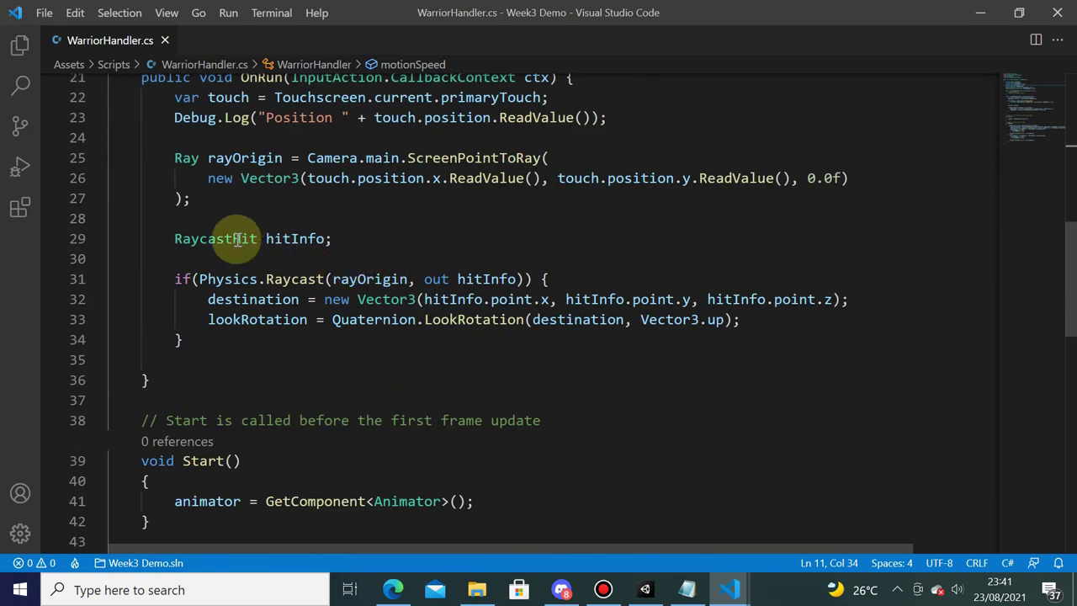
left_click_drag(207, 299, 733, 325)
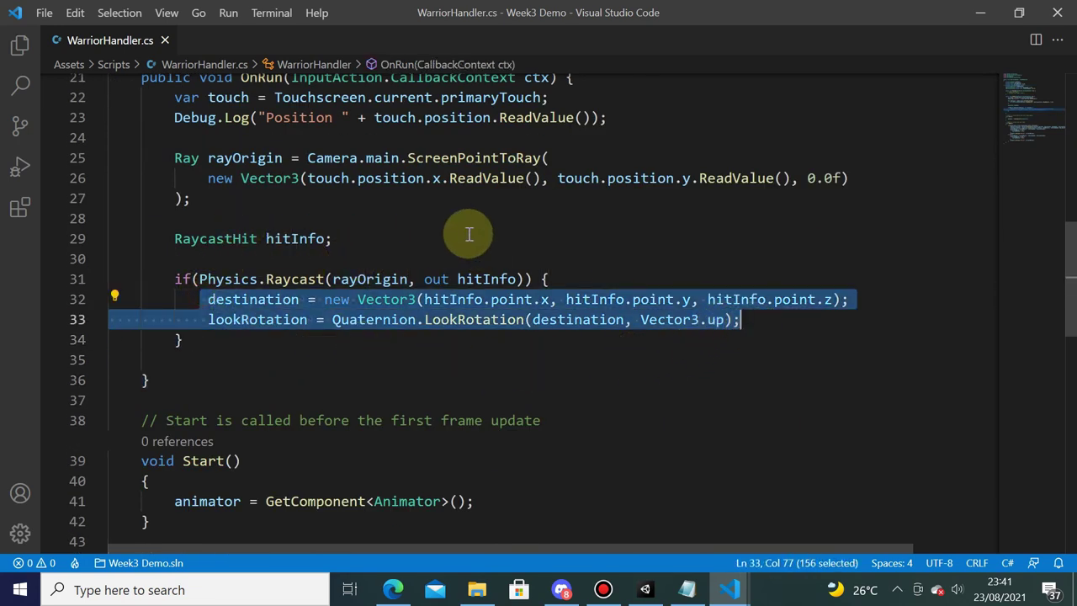
- Insert if(hitInfo.transform.tag != "Player") above those lines and add a closing brace after them
left_click(579, 278)
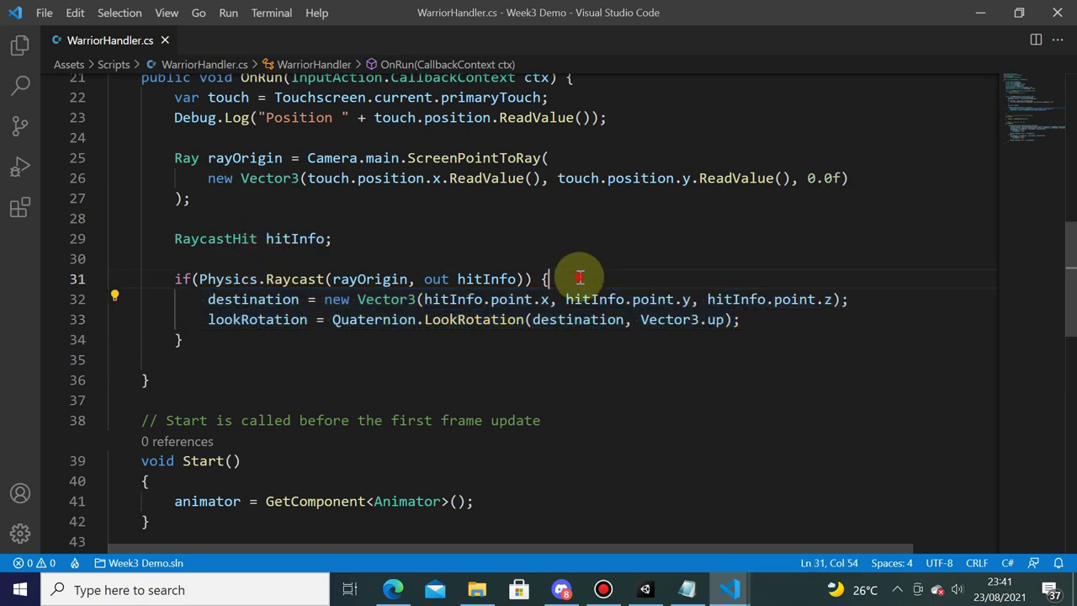
key("Return")
type("if(")
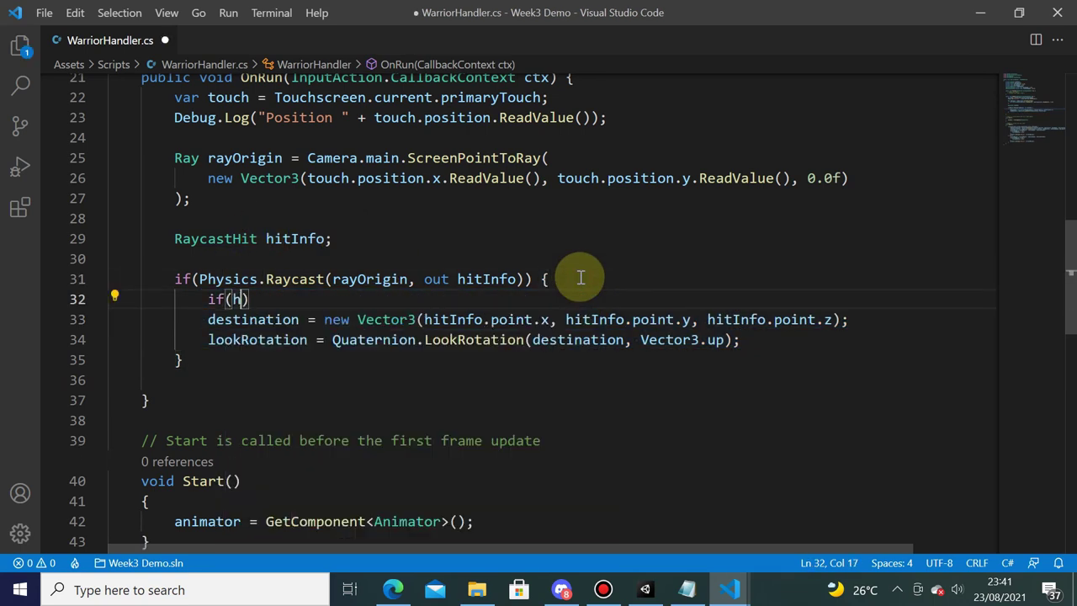
type("hit")
key("Tab")
type(".tr")
key("Tab")
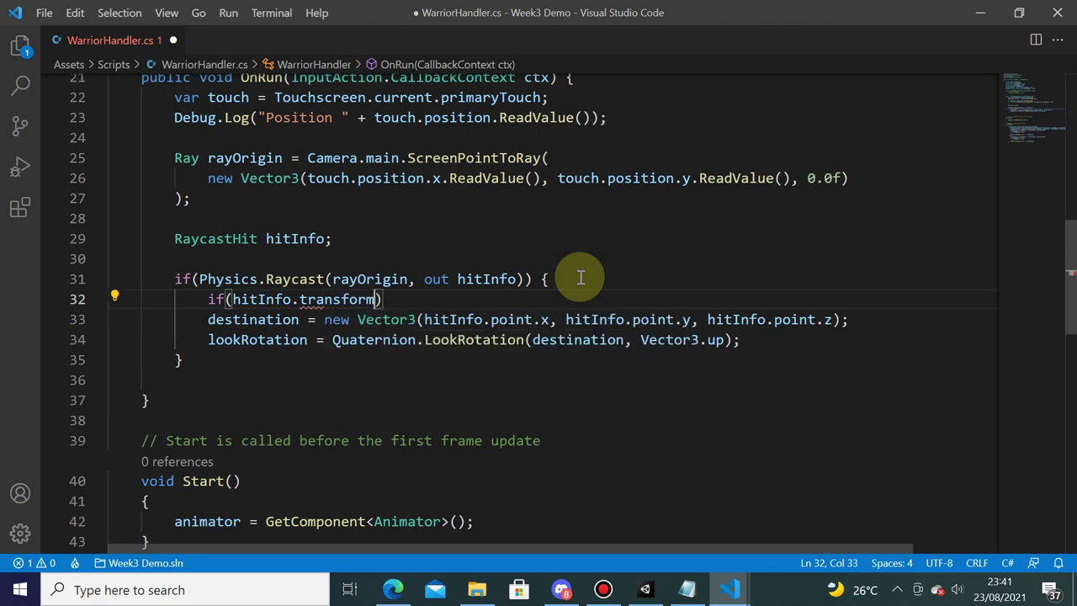
type(".tag")
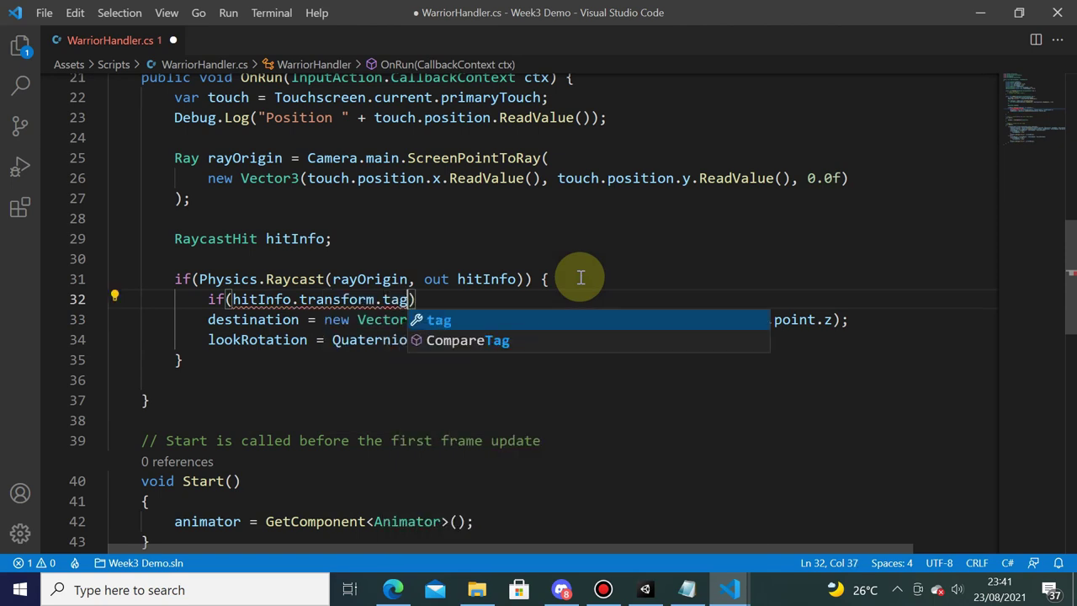
type(" != ")
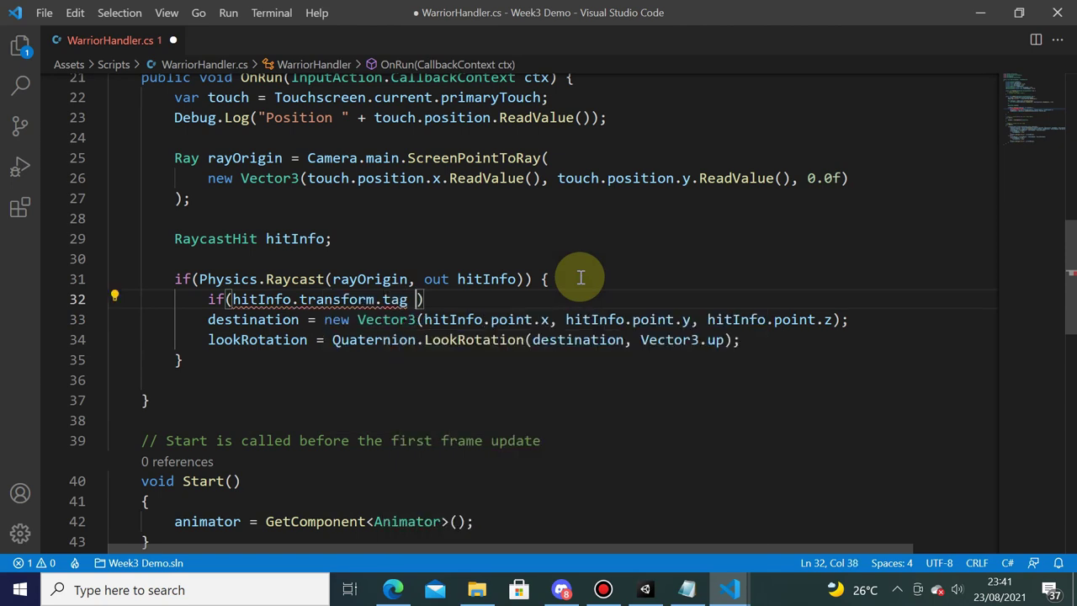
type("\"Playe")
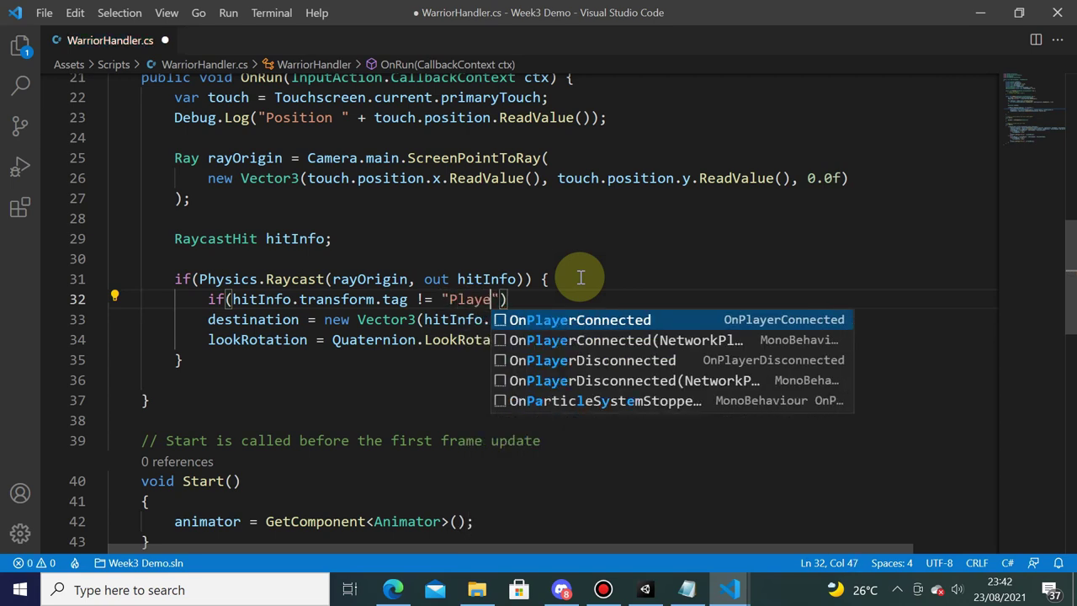
type("r\")")
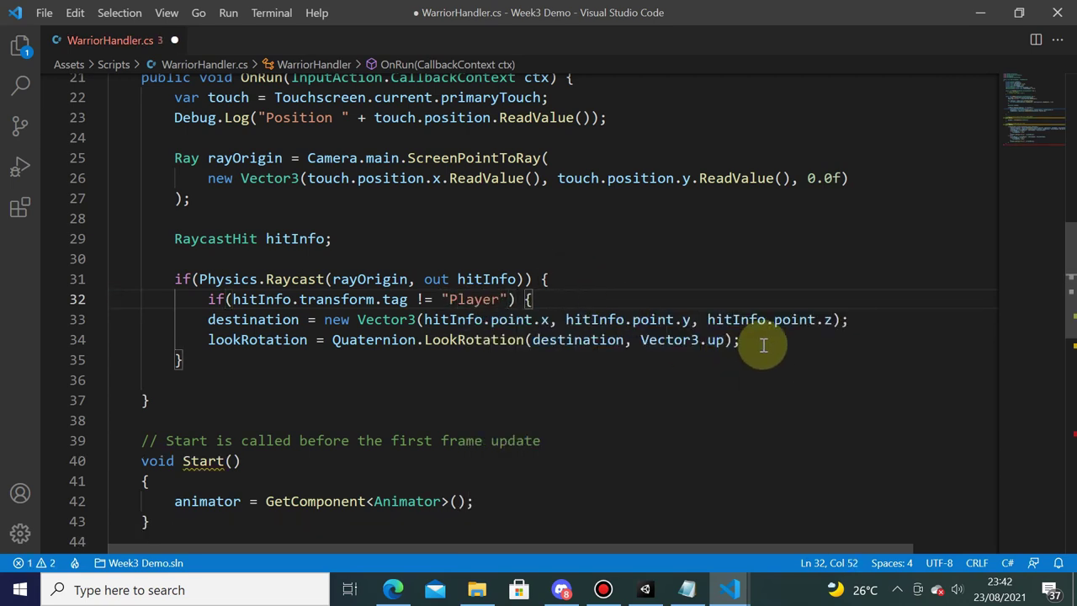
key("Return")
type("}")
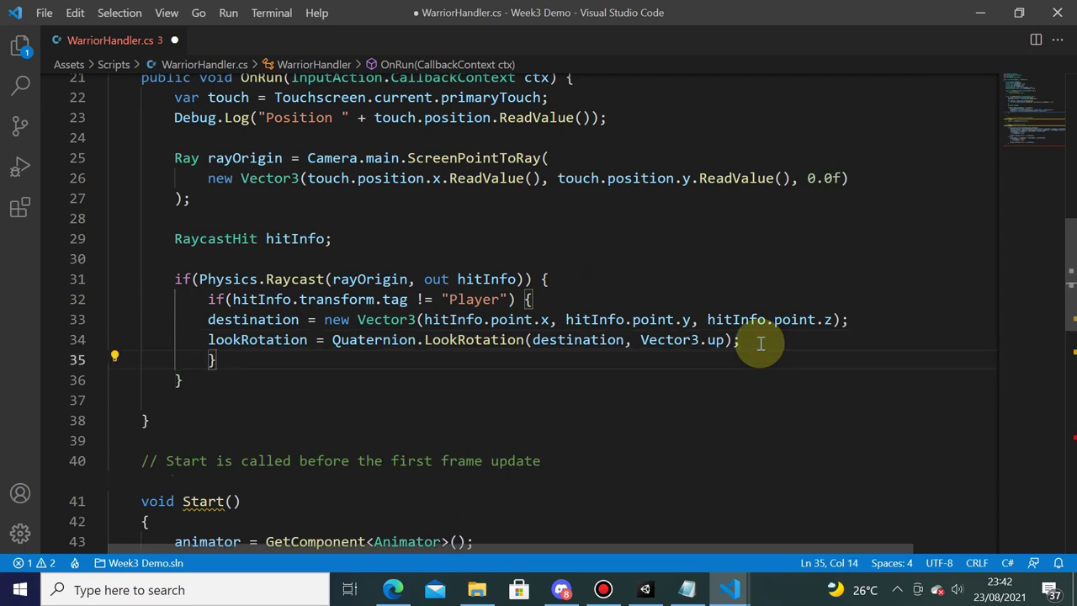
- Indent the destination and lookRotation lines into the block, save, and return to Unity
key("Up")
key("Up")
key("Home")
key("Tab")
key("Down")
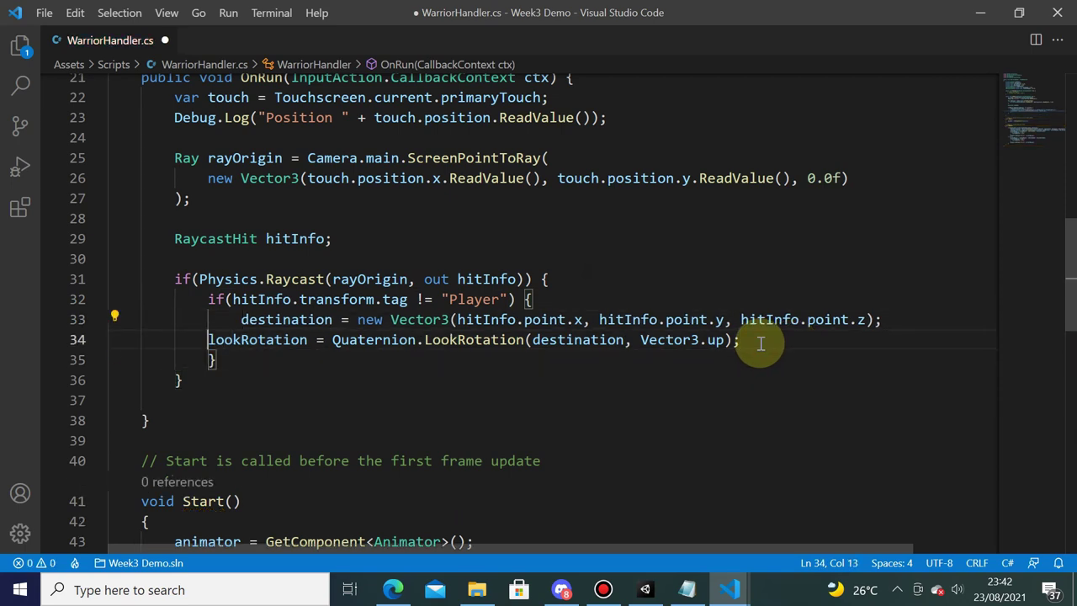
key("Tab")
key("ctrl+s")
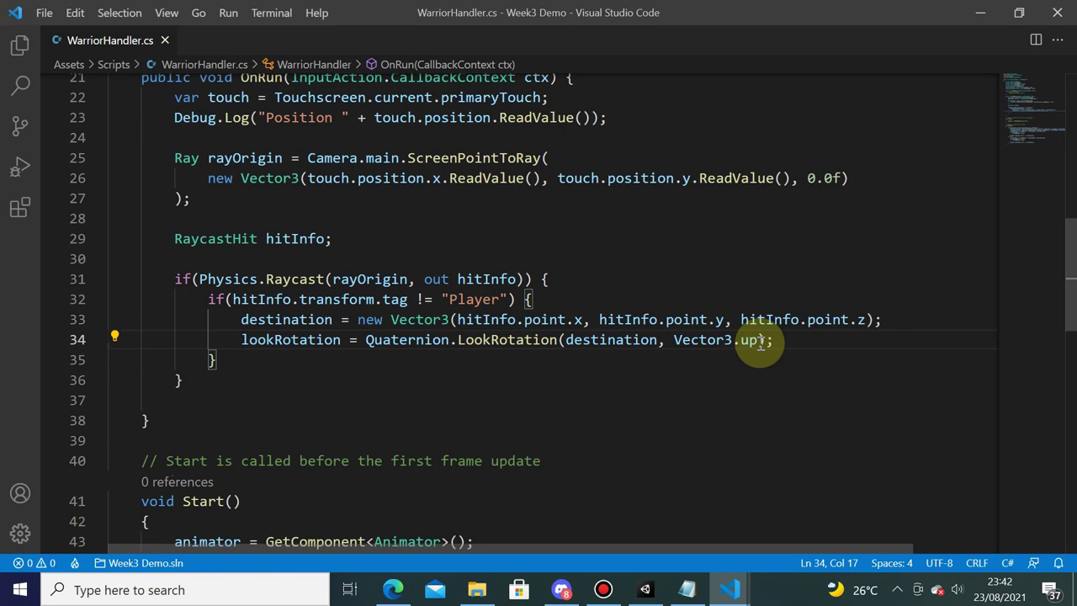
scroll(446, 277, "down", 2)
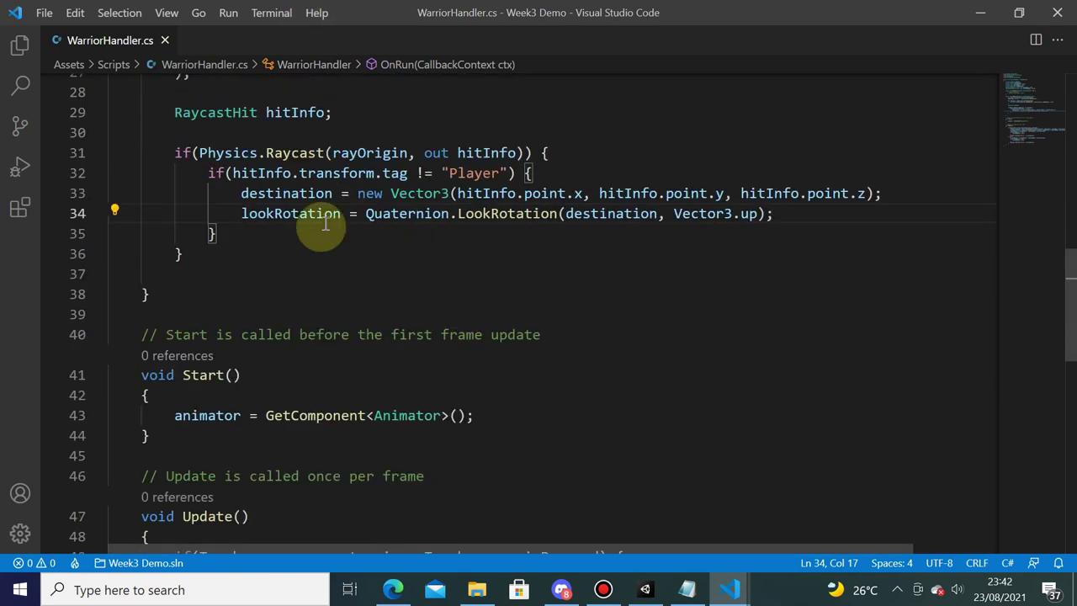
left_click(645, 589)
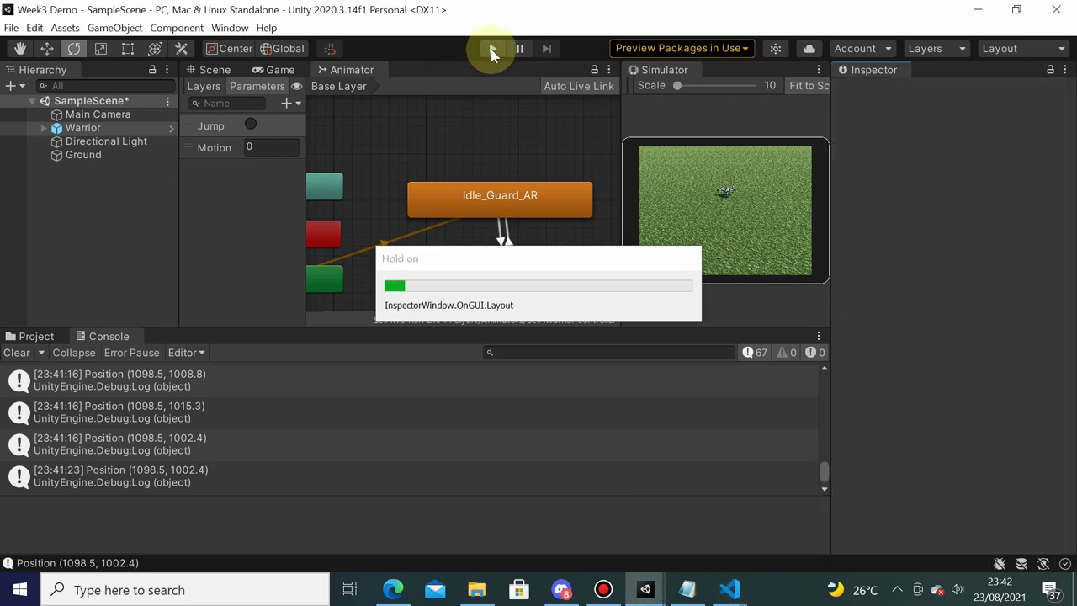
- Replay in the maximized Simulator, tapping a ground point and dragging a held touch for the warrior
left_click(493, 51)
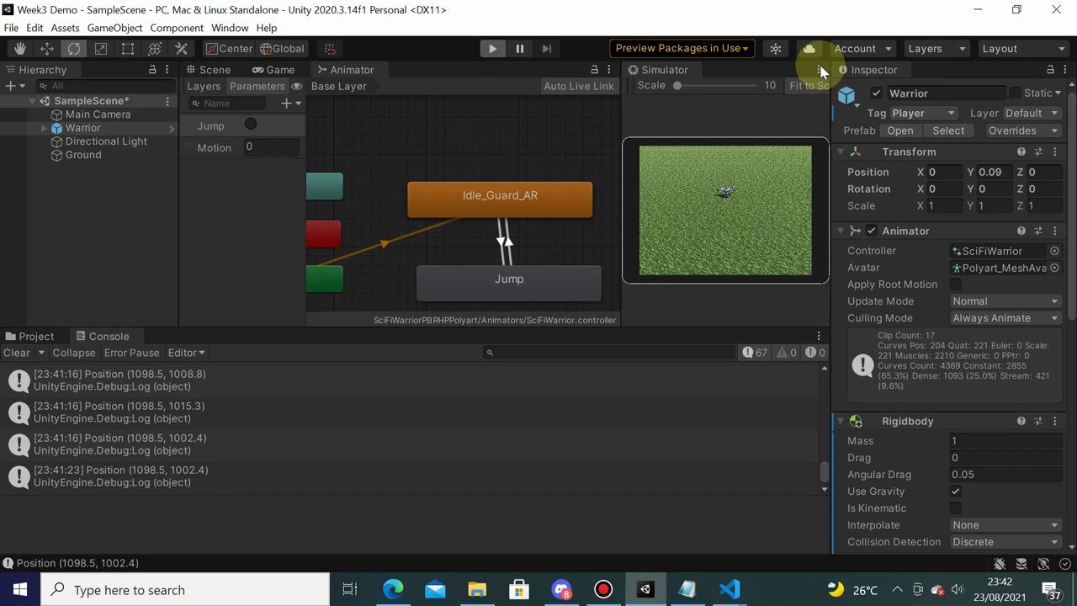
left_click(819, 70)
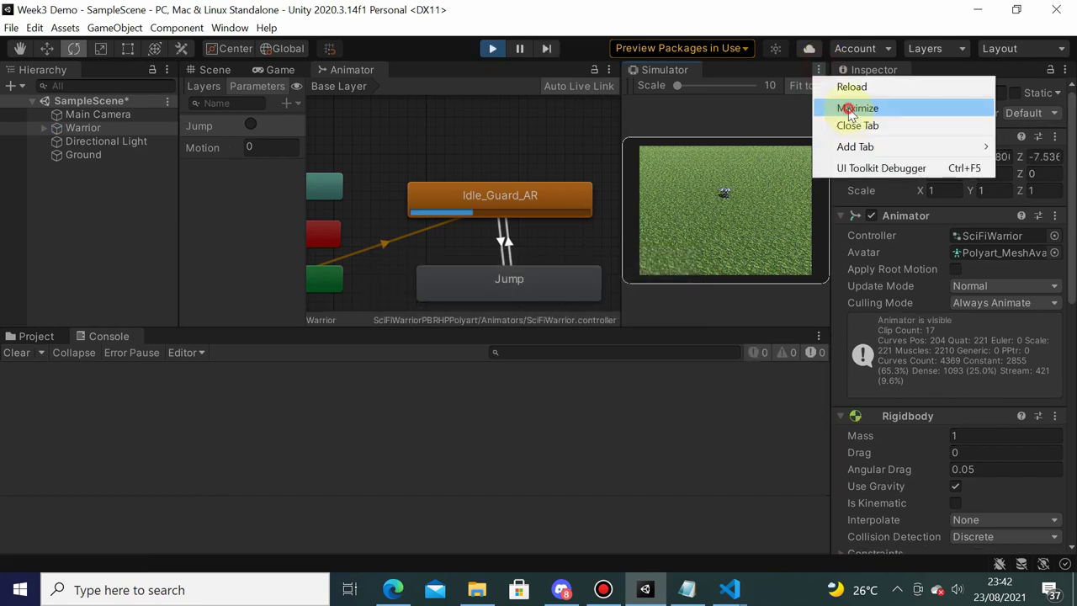
left_click(850, 110)
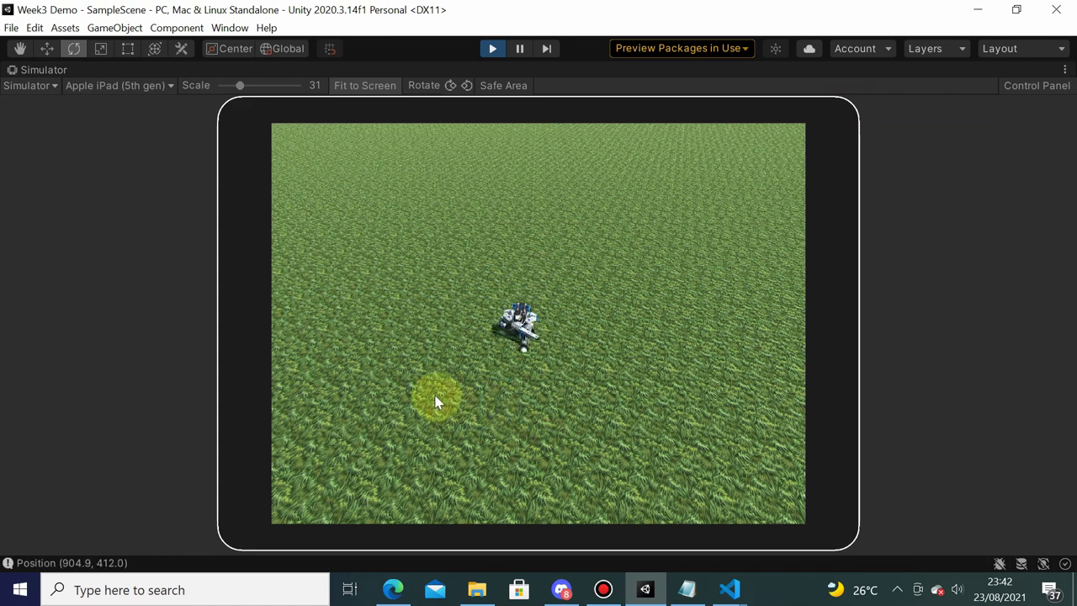
left_click(462, 278)
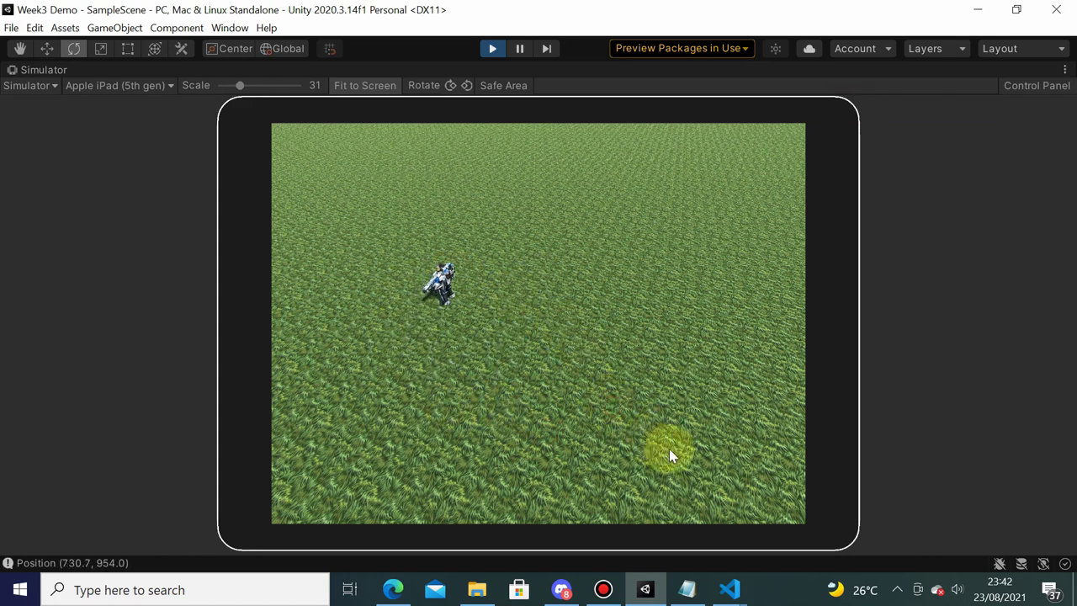
mouse_move(671, 452)
left_mouse_down()
mouse_move(535, 335)
mouse_move(656, 286)
mouse_move(490, 421)
mouse_move(610, 379)
left_mouse_up()
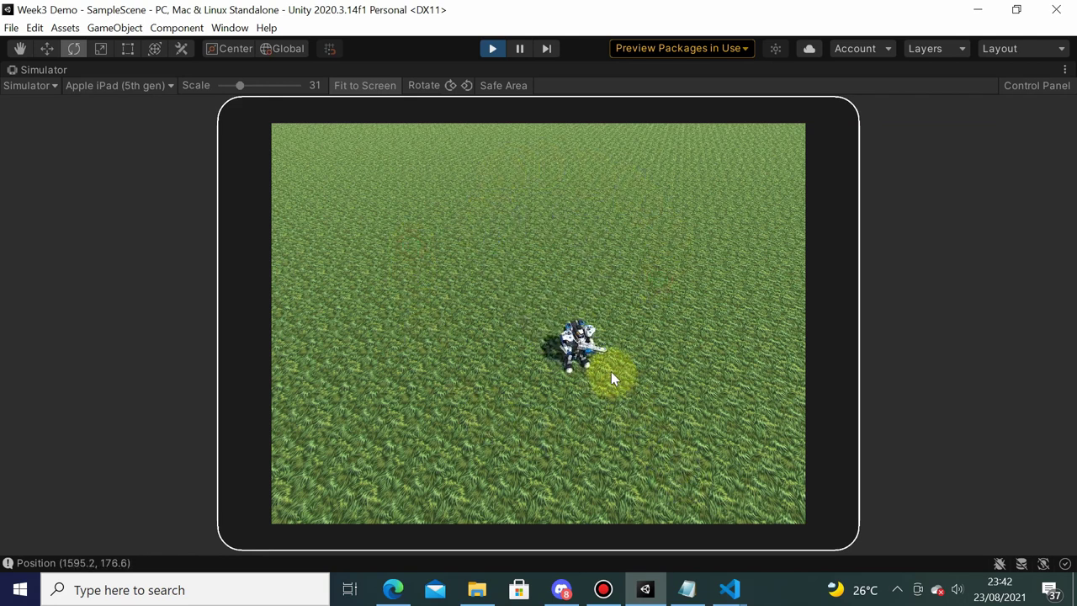